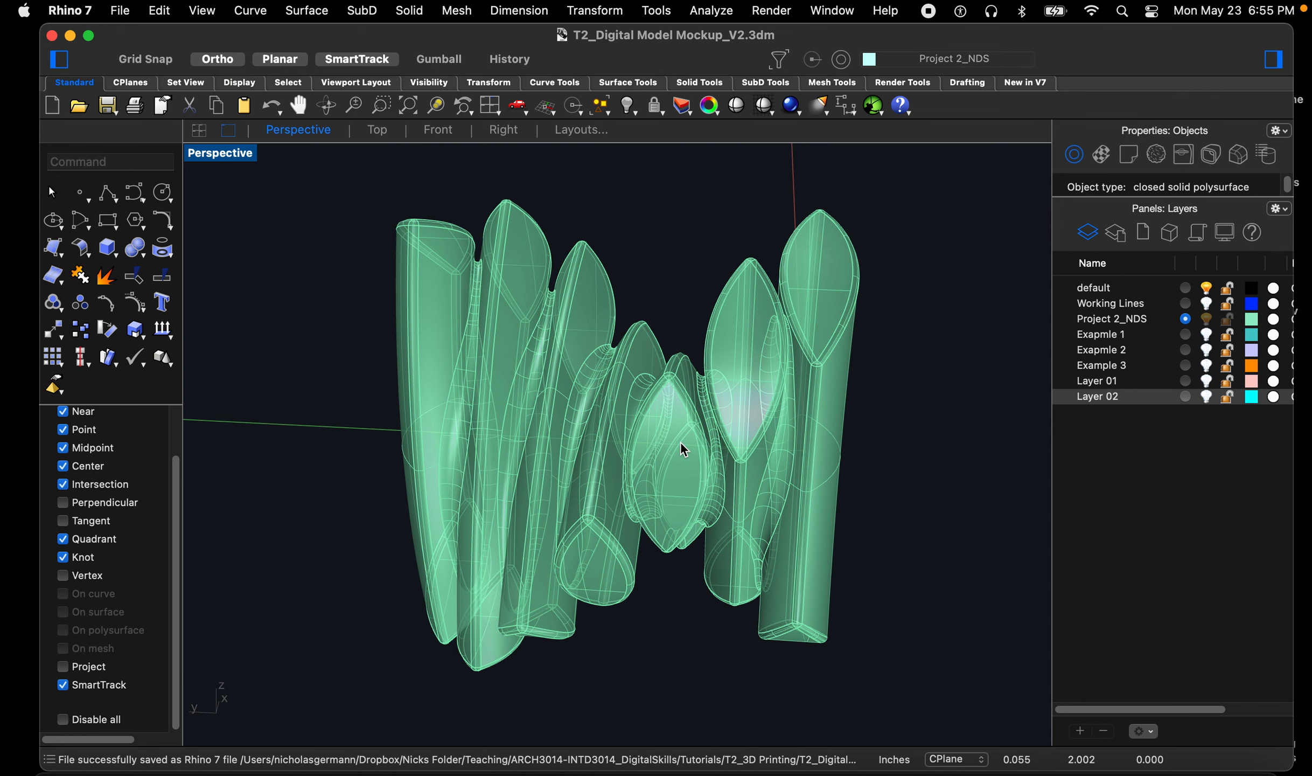
{"action": "right_click_drag", "start_coordinate": [671, 454], "coordinate": [1001, 487]}
{"action": "scroll", "coordinate": [638, 360], "scroll_direction": "up", "scroll_amount": 10}
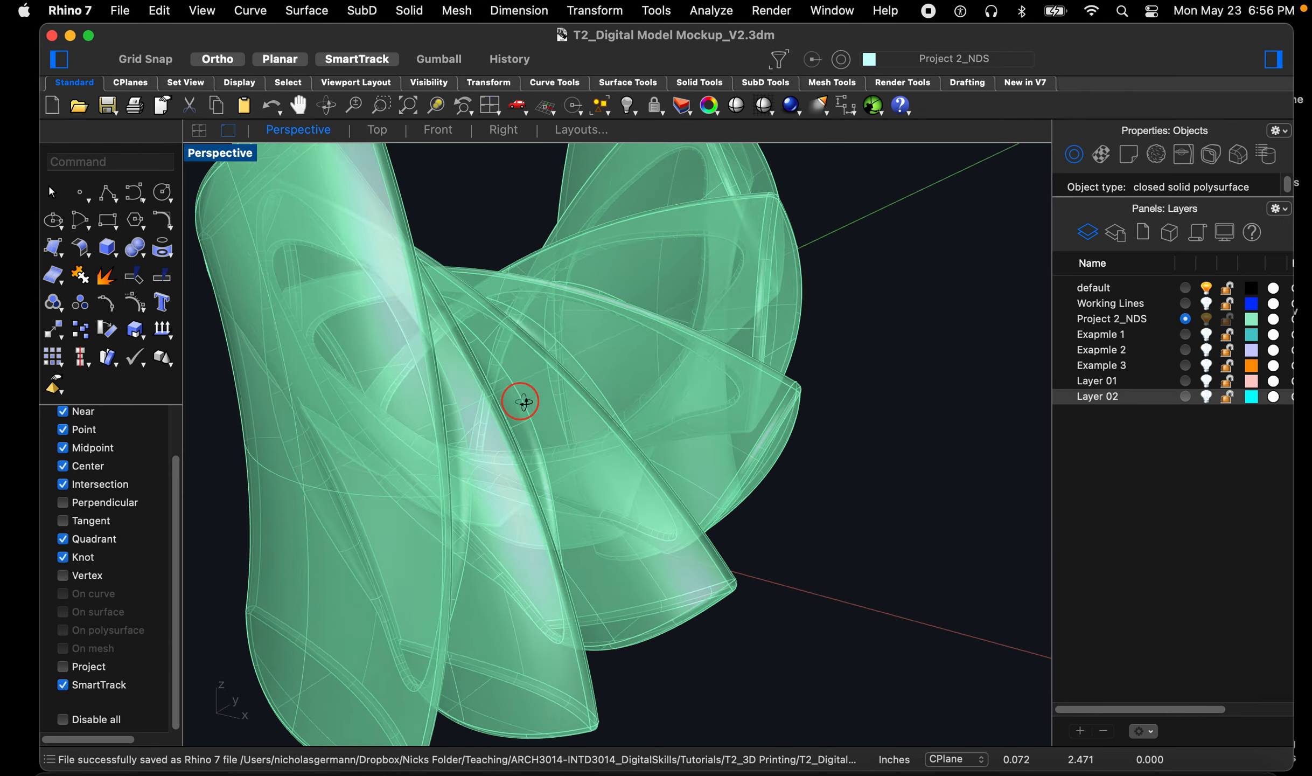
{"action": "scroll", "coordinate": [538, 404], "scroll_direction": "down", "scroll_amount": 5}
{"action": "right_click_drag", "start_coordinate": [527, 431], "coordinate": [711, 408]}
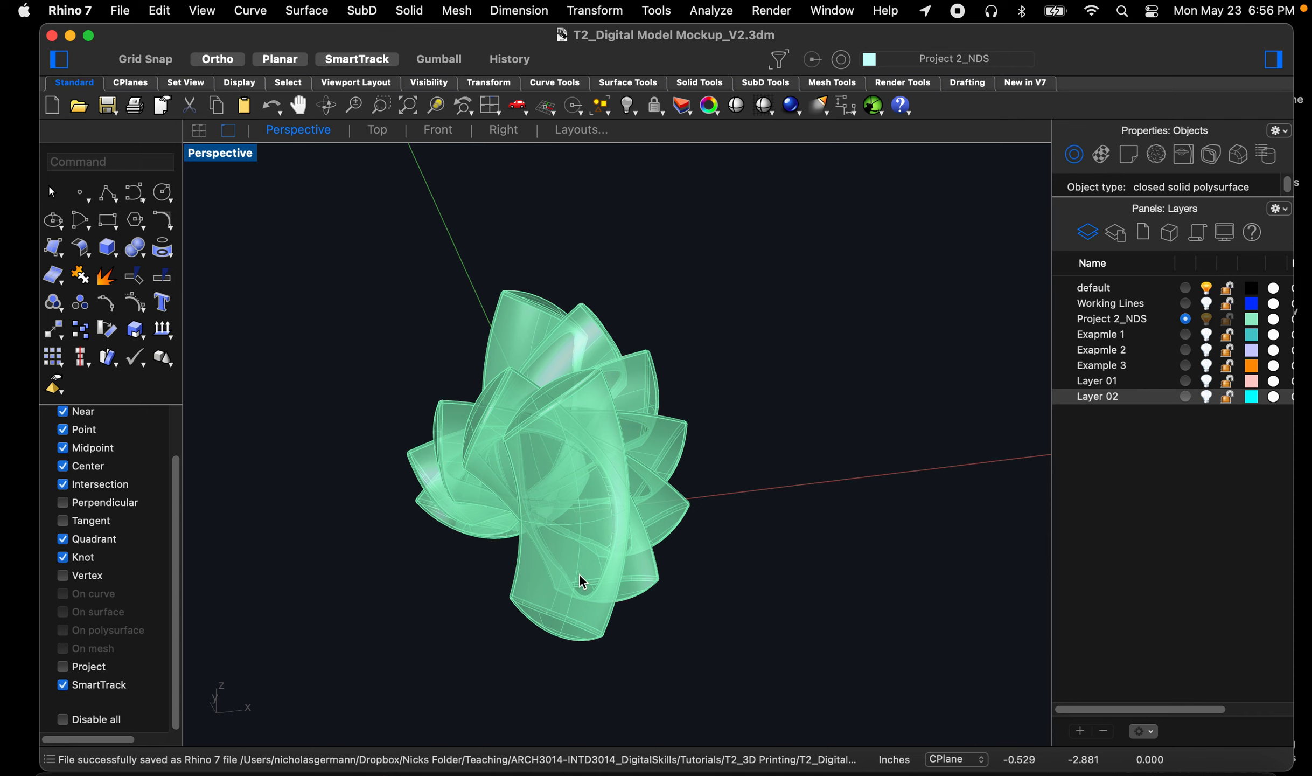
Open the document's unit settings and change the model units to feet without scaling the model
{"action": "type", "text": "Units"}
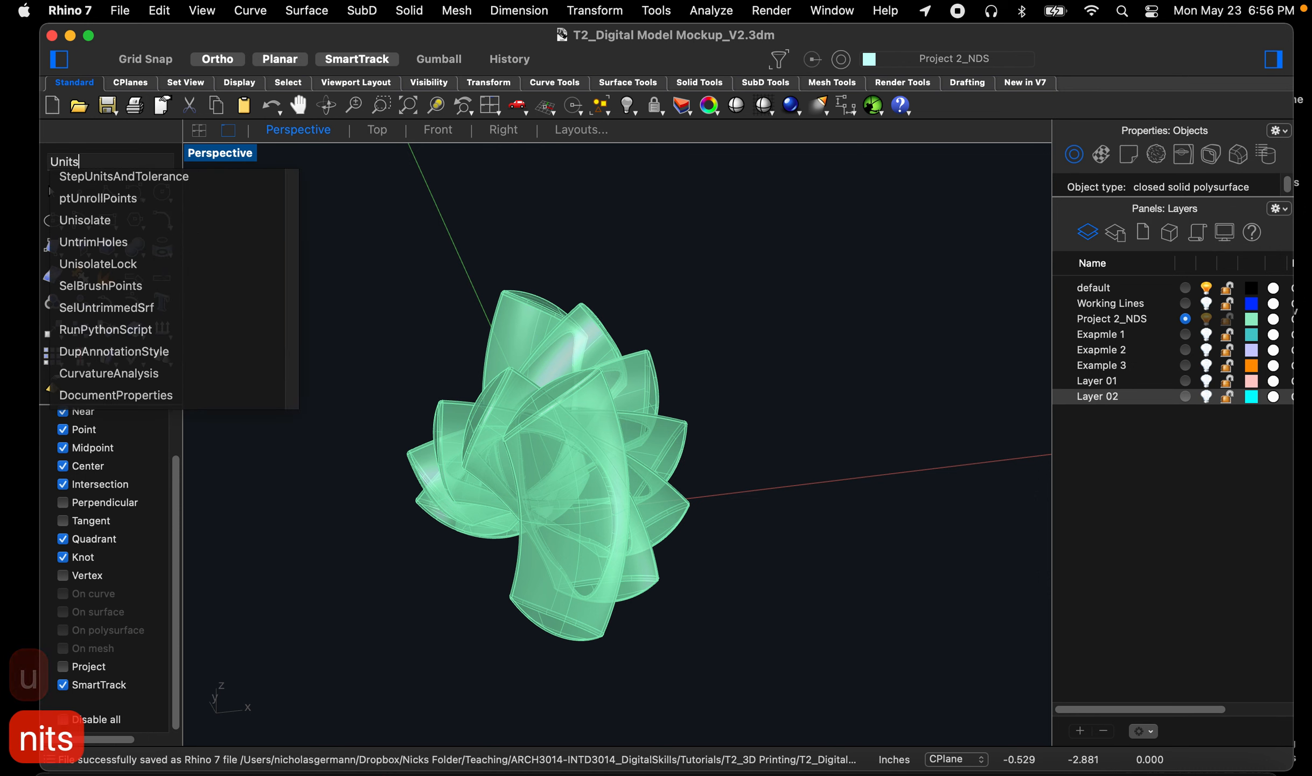
{"action": "key", "text": "Return"}
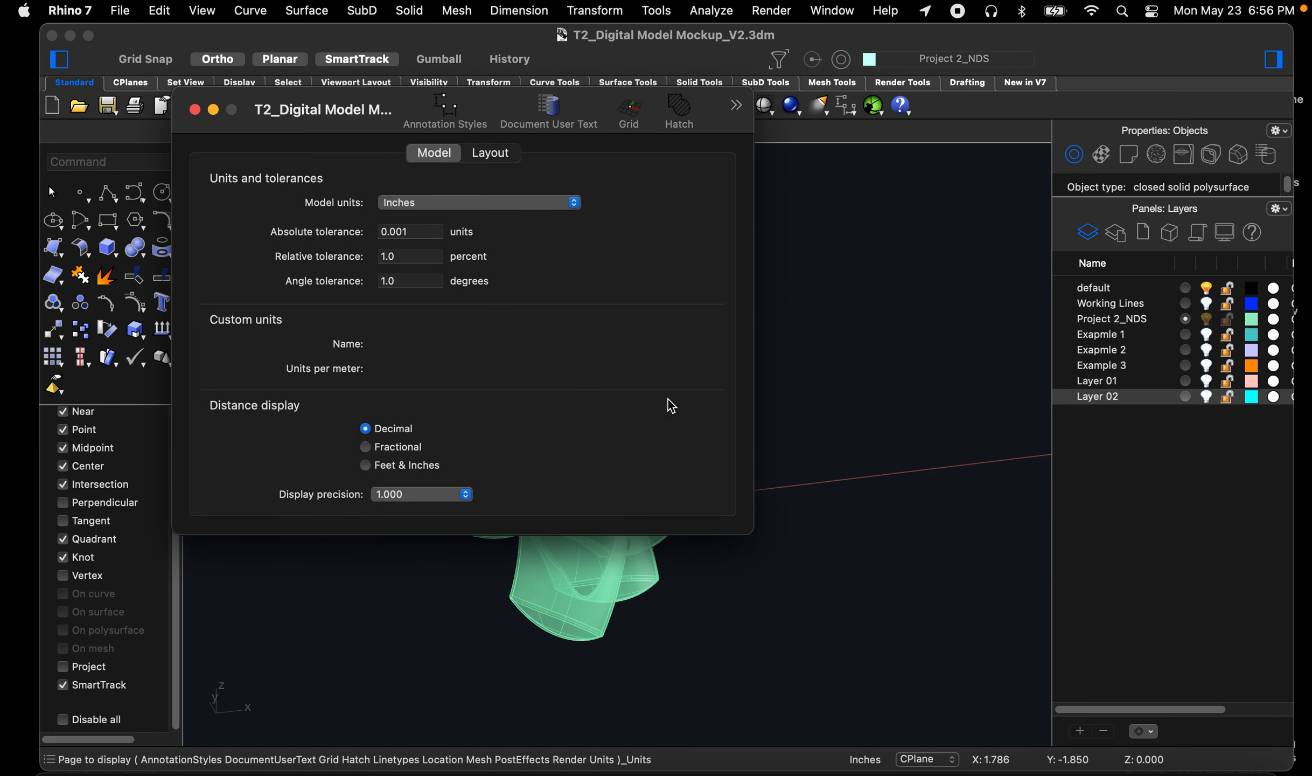
{"action": "left_click", "coordinate": [448, 207]}
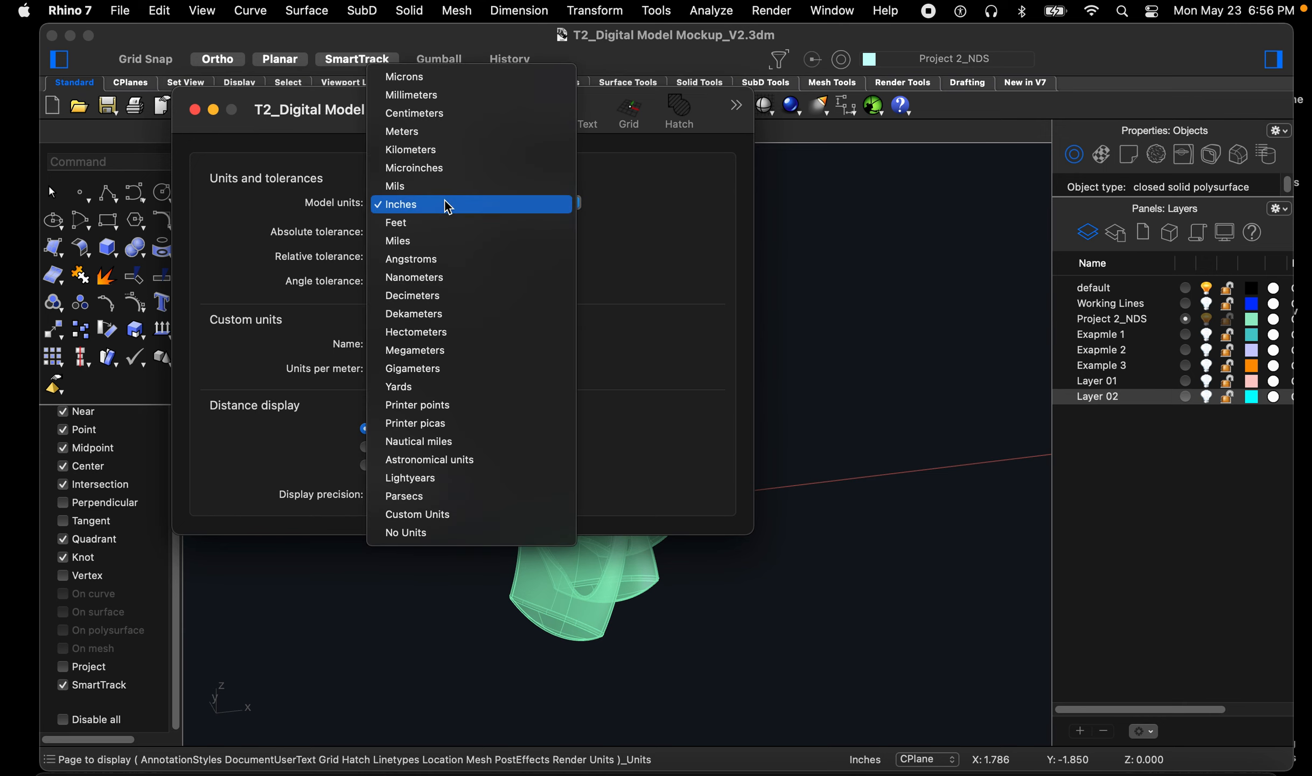
{"action": "left_click", "coordinate": [435, 227]}
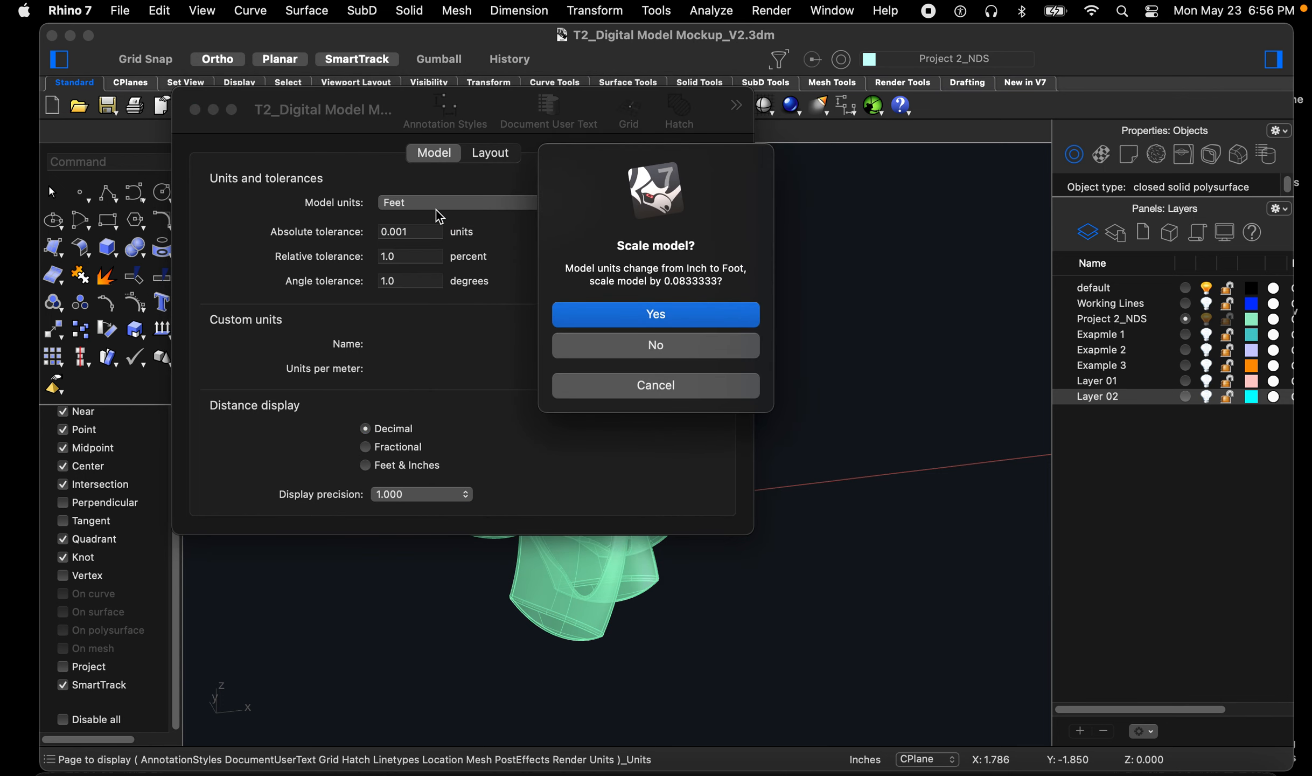
{"action": "left_click", "coordinate": [612, 346]}
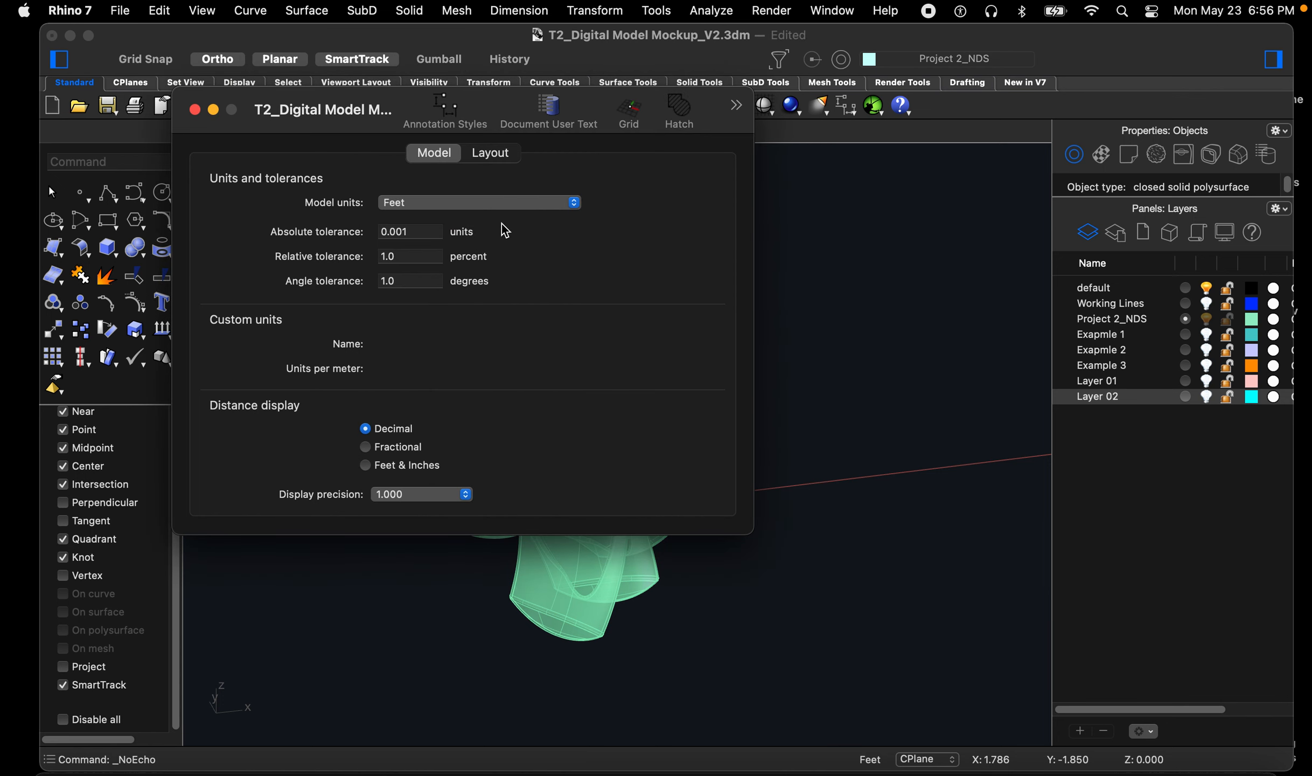
Set the model units back to inches without scaling the geometry, and close the document settings
{"action": "left_click", "coordinate": [471, 204]}
{"action": "left_click", "coordinate": [466, 186]}
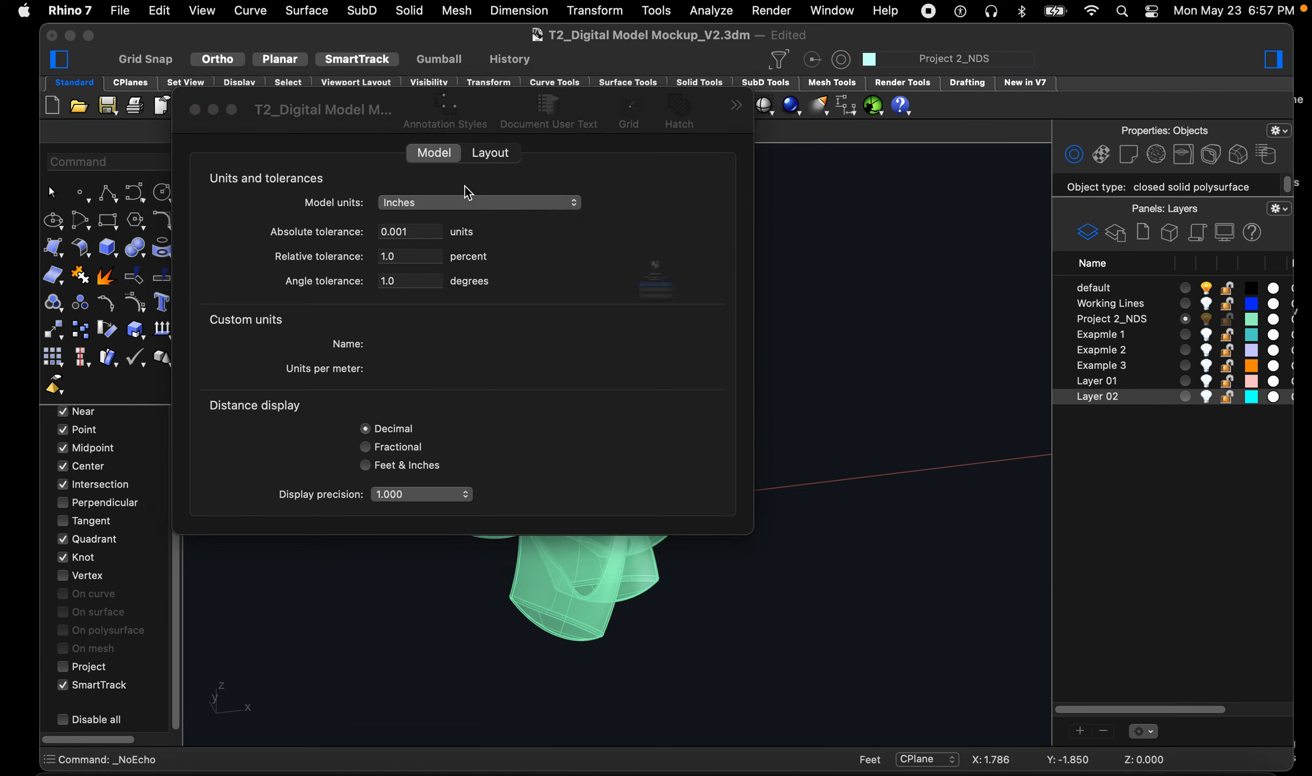
{"action": "left_click", "coordinate": [626, 346]}
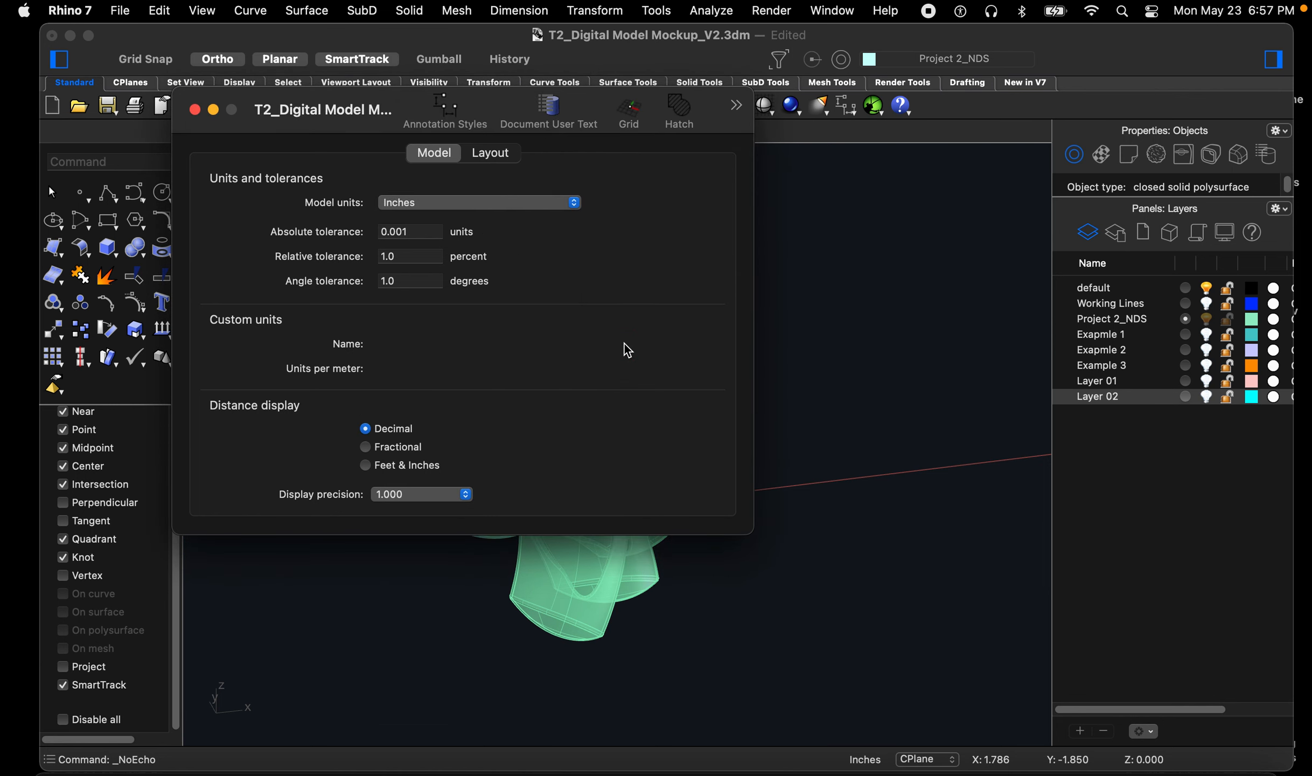
{"action": "left_click", "coordinate": [192, 112]}
Examine the twisted fan-shaped solid from several angles and distances to judge its overall form
{"action": "right_click_drag", "start_coordinate": [588, 446], "coordinate": [465, 405]}
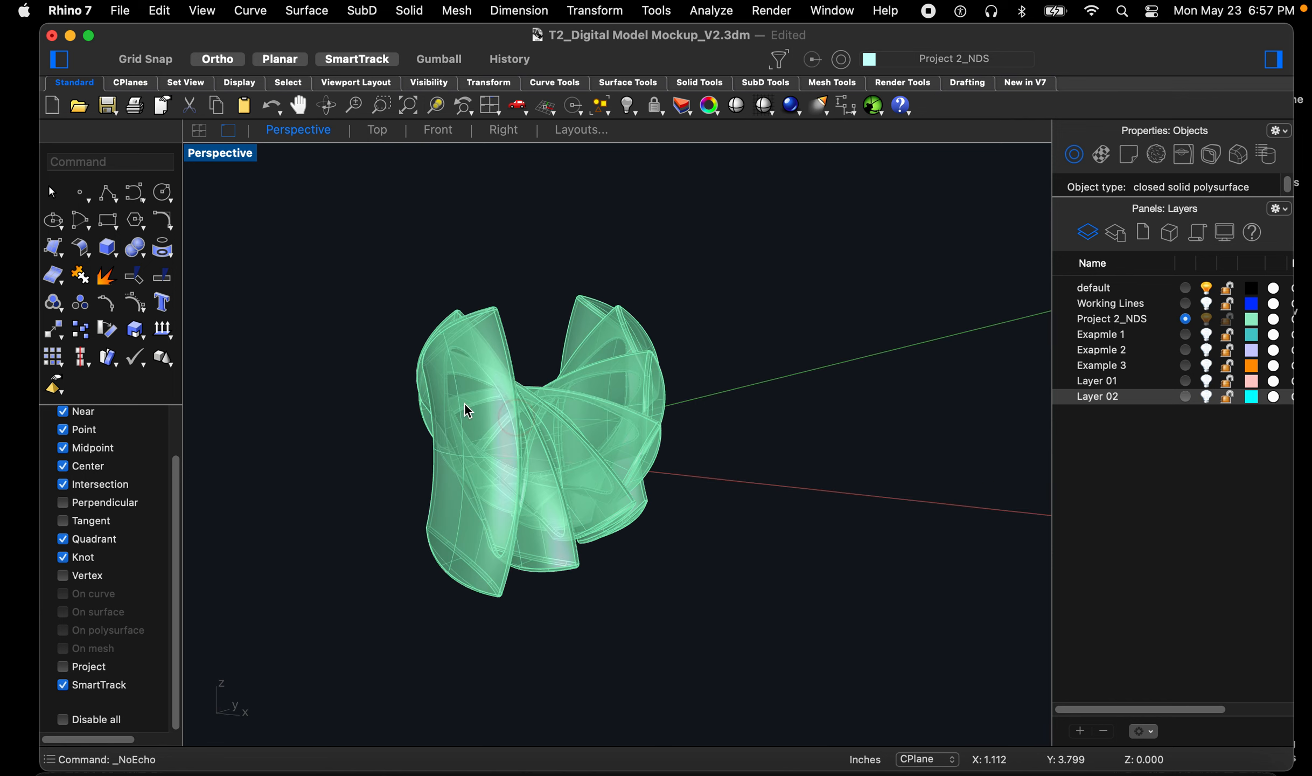
{"action": "scroll", "coordinate": [433, 429], "scroll_direction": "down", "scroll_amount": 15}
{"action": "scroll", "coordinate": [433, 429], "scroll_direction": "up", "scroll_amount": 15}
{"action": "right_click_drag", "start_coordinate": [433, 494], "coordinate": [523, 515]}
{"action": "scroll", "coordinate": [457, 433], "scroll_direction": "down", "scroll_amount": 6}
{"action": "right_click_drag", "start_coordinate": [454, 434], "coordinate": [502, 439]}
{"action": "scroll", "coordinate": [514, 457], "scroll_direction": "up", "scroll_amount": 6}
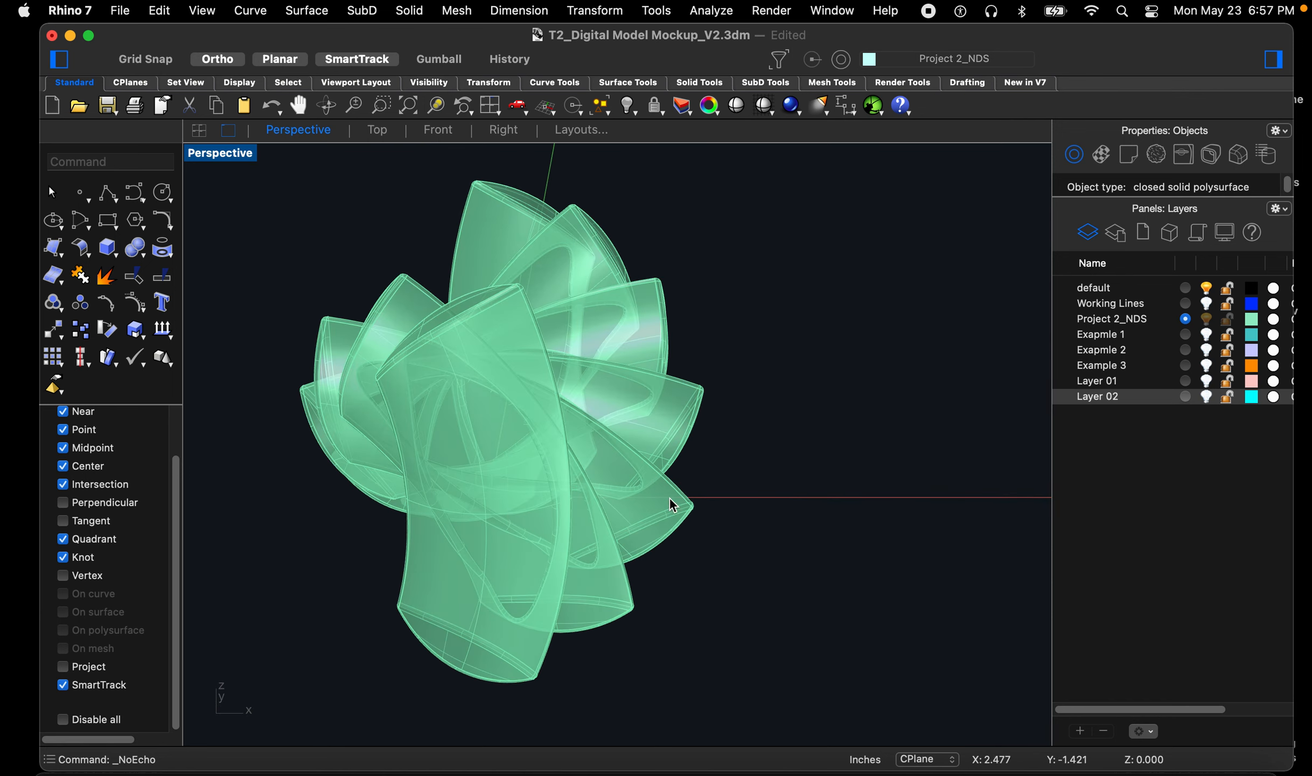
{"action": "right_click_drag", "start_coordinate": [578, 488], "coordinate": [575, 431]}
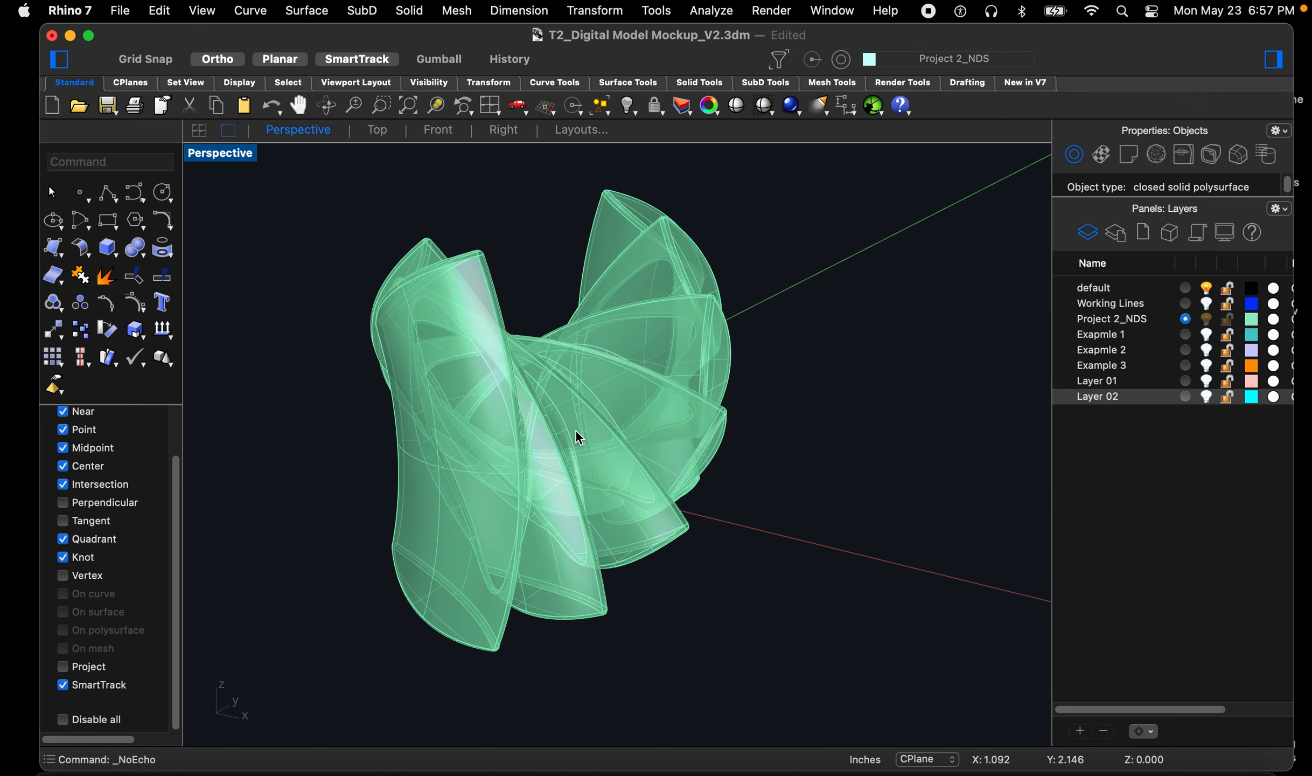
{"action": "scroll", "coordinate": [593, 382], "scroll_direction": "down", "scroll_amount": 3}
{"action": "scroll", "coordinate": [614, 335], "scroll_direction": "up", "scroll_amount": 3}
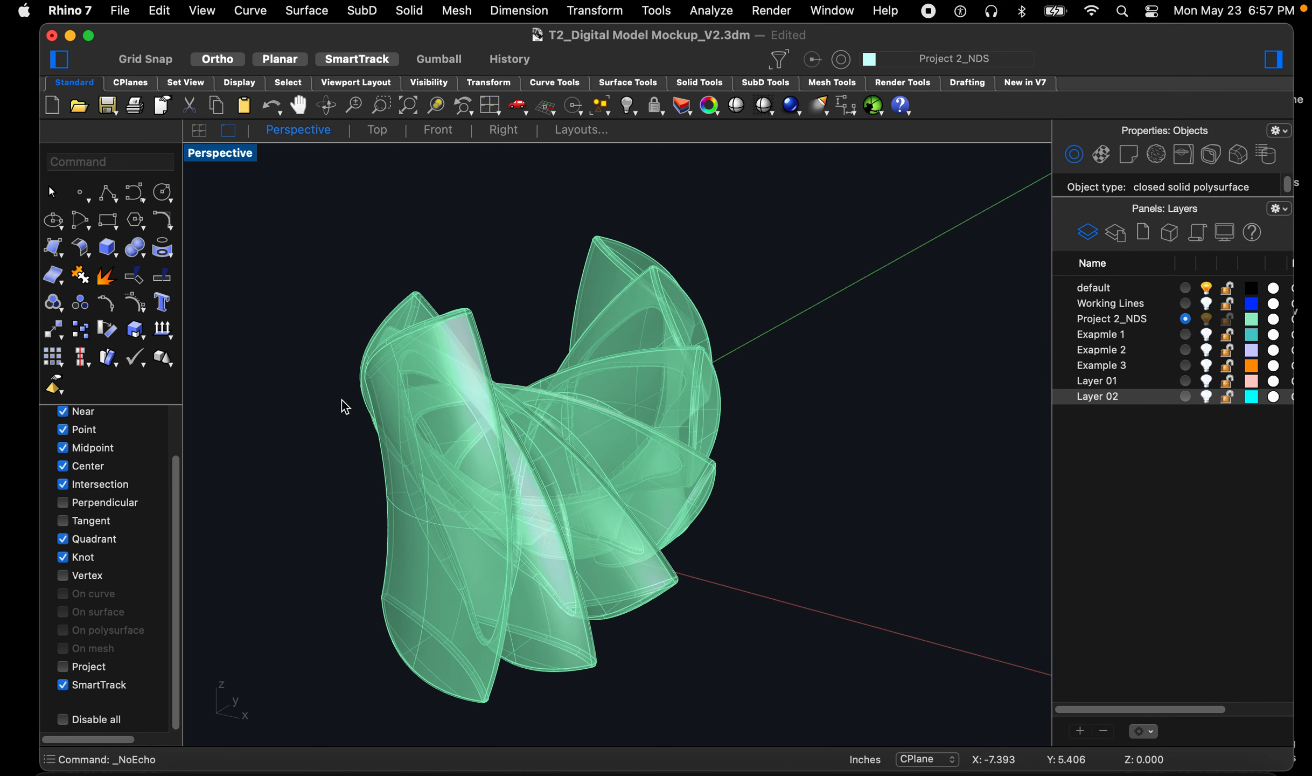
{"action": "right_click_drag", "start_coordinate": [527, 630], "coordinate": [609, 474]}
{"action": "right_click_drag", "start_coordinate": [615, 372], "coordinate": [578, 455]}
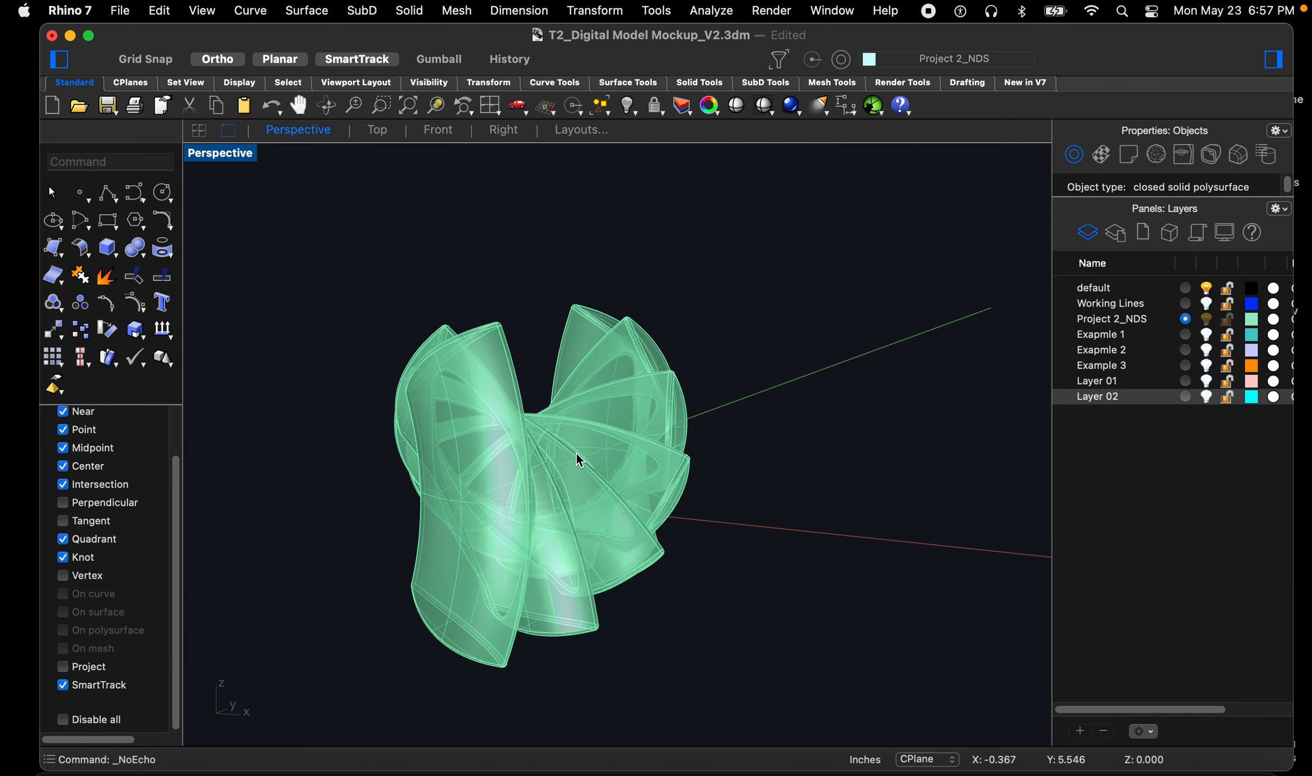
Create a cumulative bounding box around the fan-shaped solid in world coordinates, output as curves
{"action": "type", "text": "bound"}
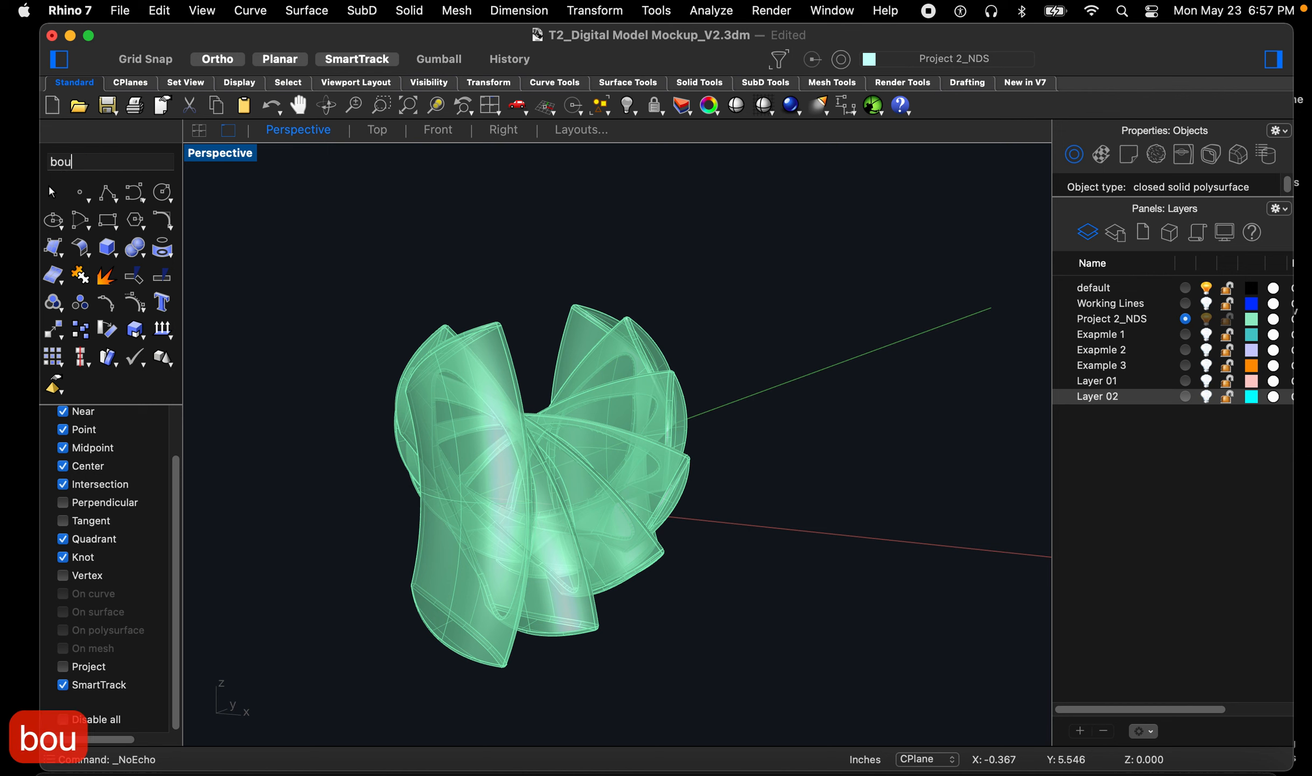
{"action": "key", "text": "space"}
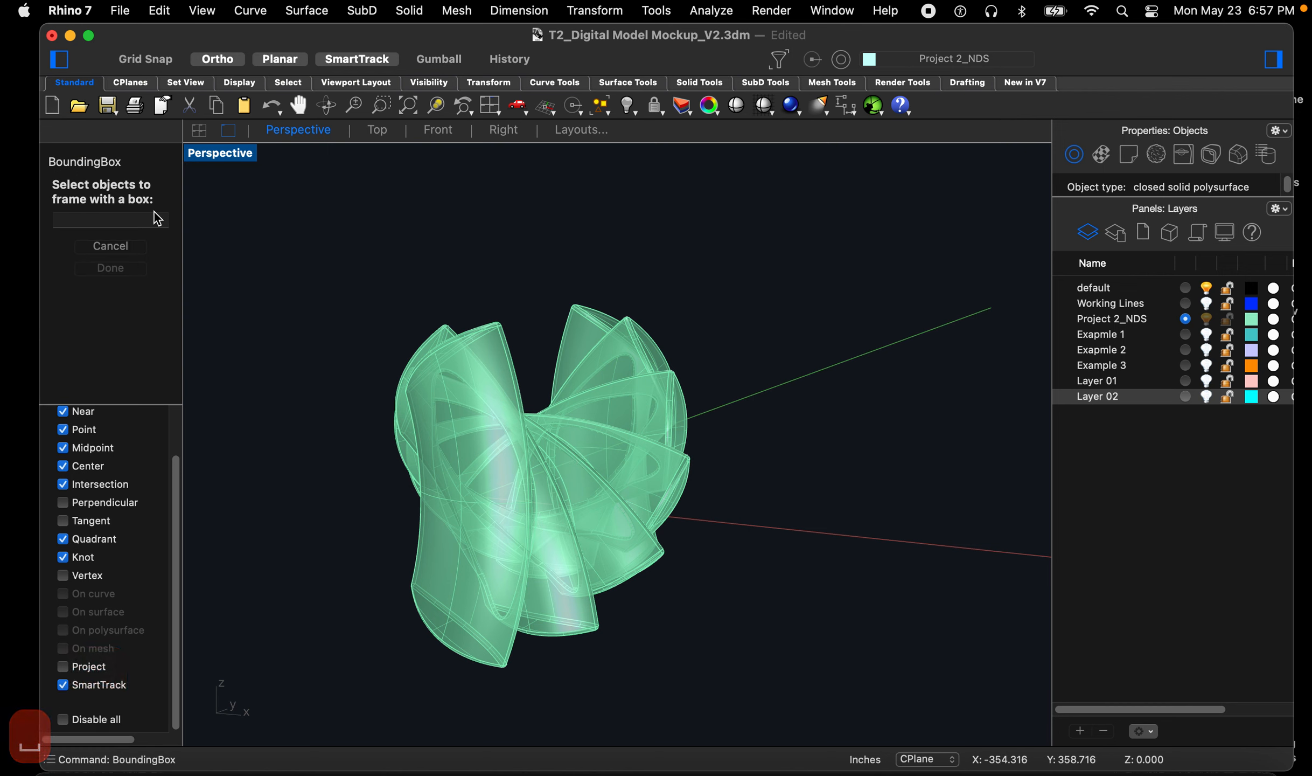
{"action": "left_click", "coordinate": [426, 439]}
{"action": "key", "text": "space"}
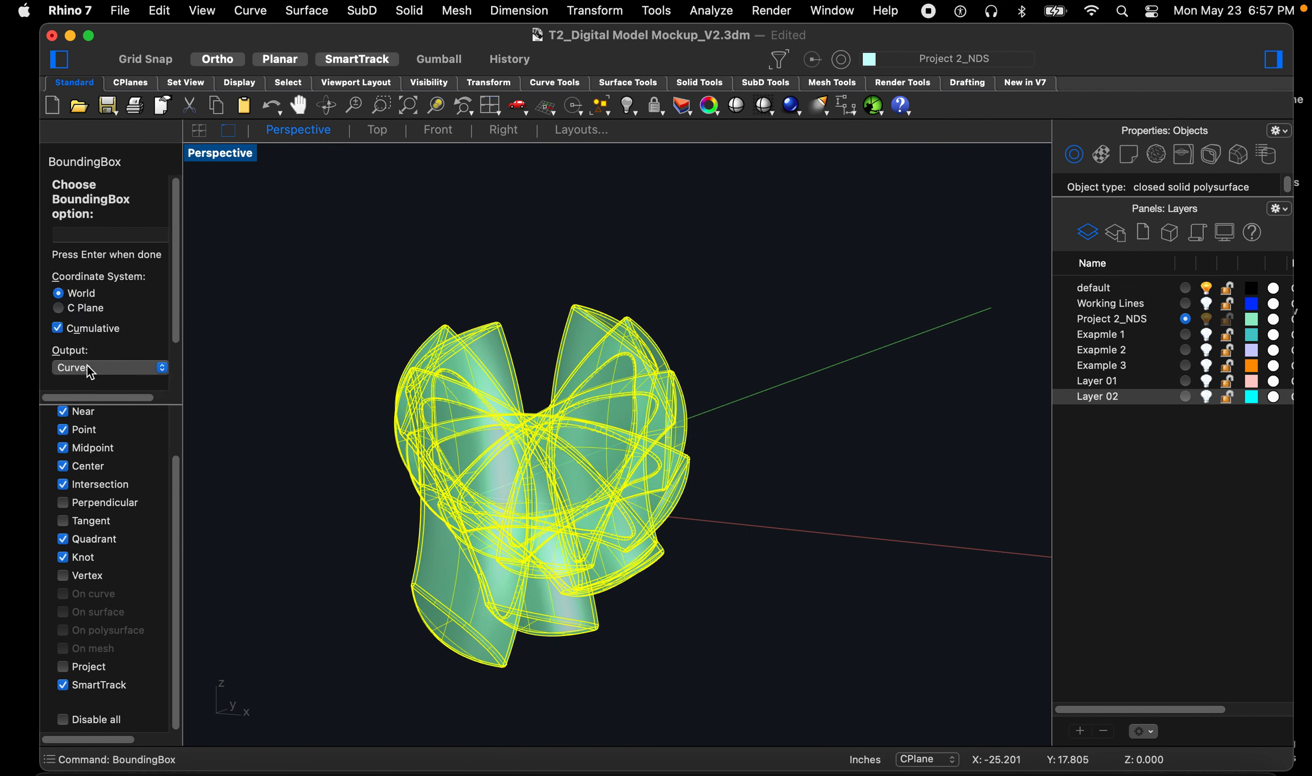
{"action": "key", "text": "space"}
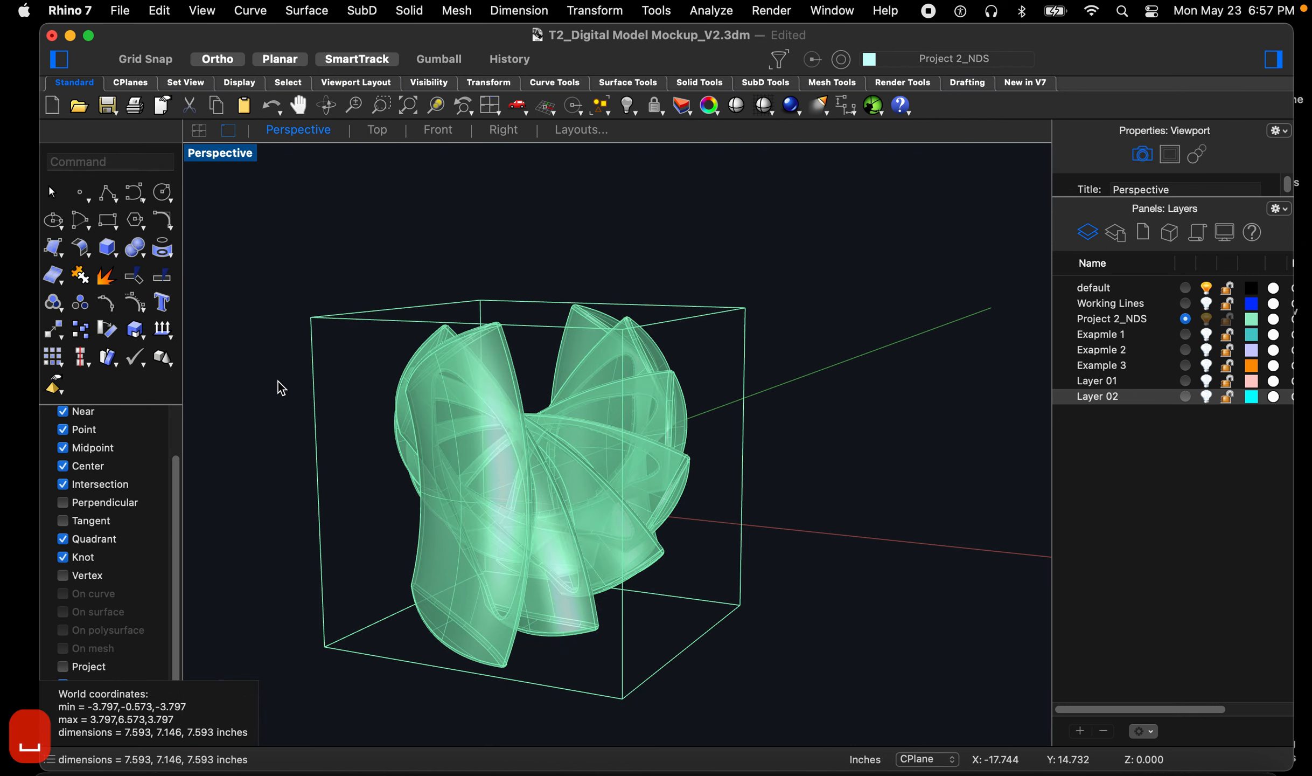
Create a solid box in front of the model with a 2 by 3 inch base and a height of 4 inches
{"action": "scroll", "coordinate": [465, 346], "scroll_direction": "down", "scroll_amount": 2}
{"action": "right_click_drag", "start_coordinate": [467, 347], "coordinate": [448, 382]}
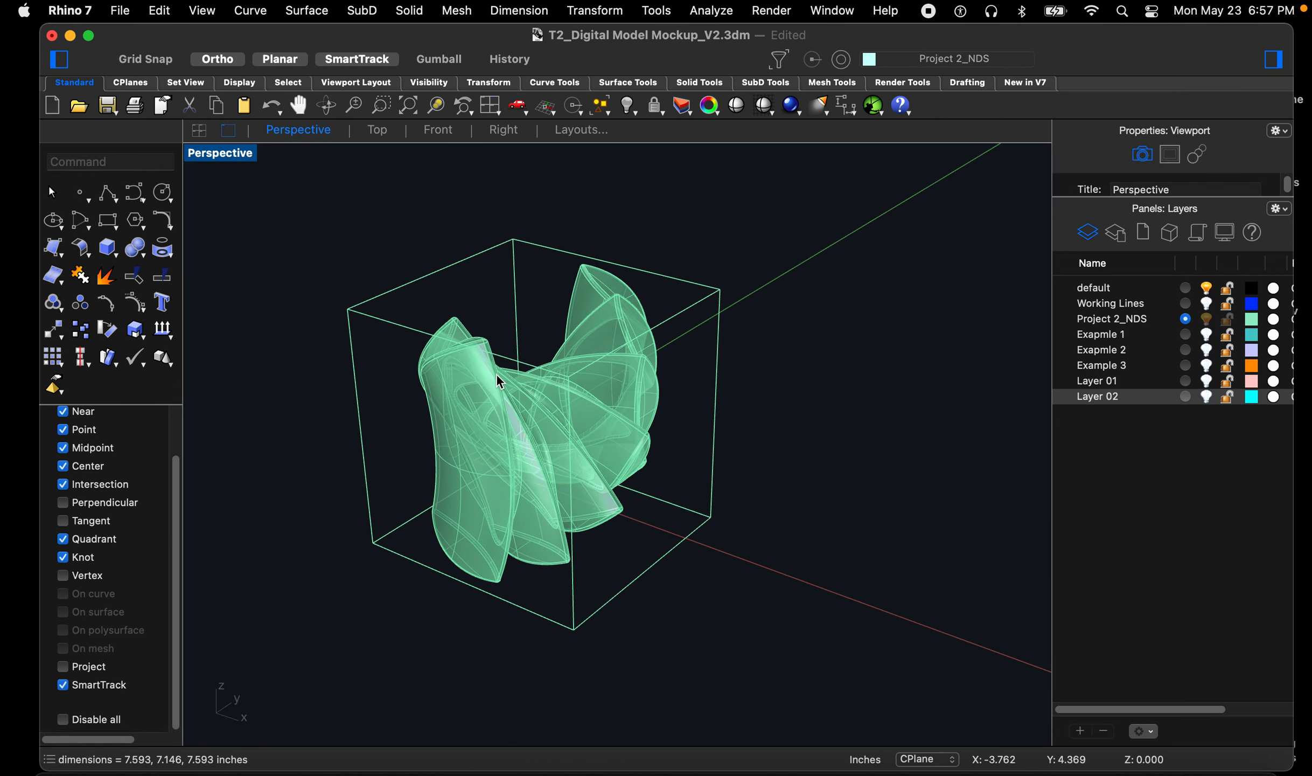
{"action": "right_click_drag", "start_coordinate": [607, 369], "coordinate": [556, 418]}
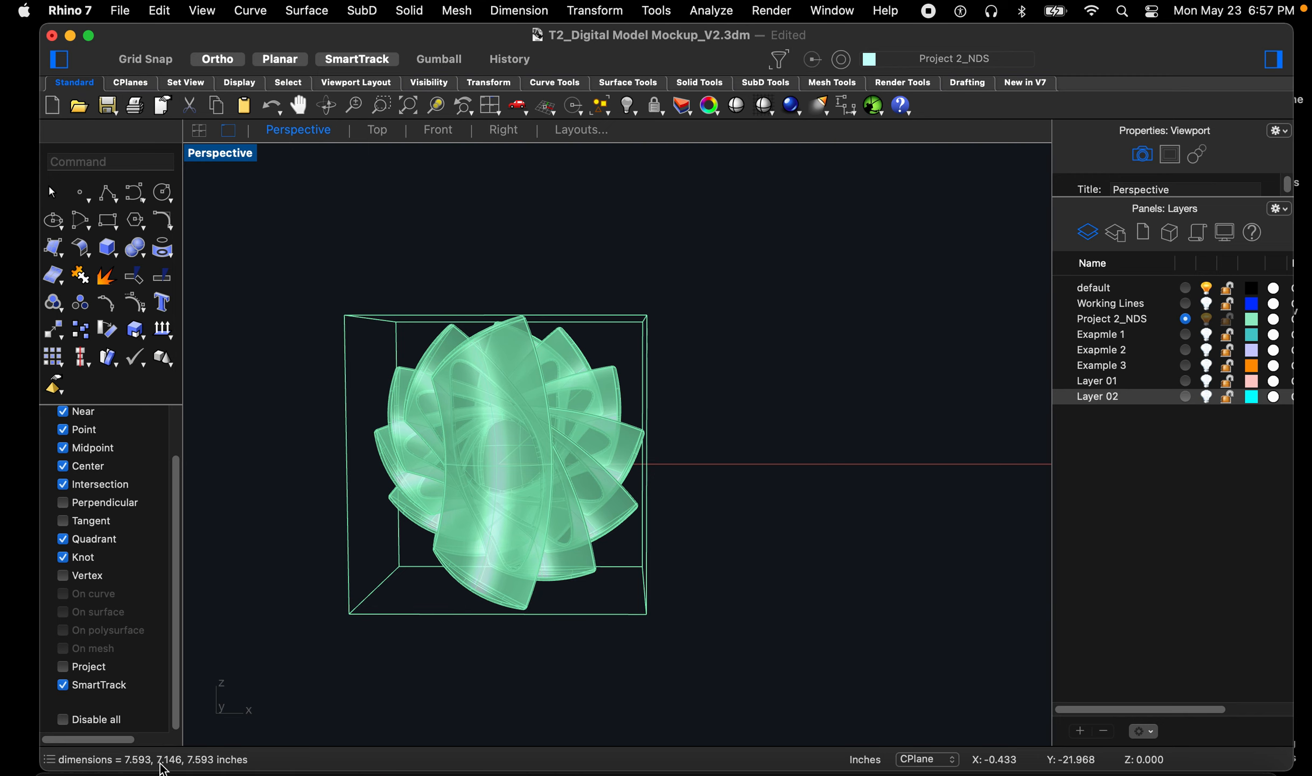
{"action": "right_click_drag", "start_coordinate": [412, 538], "coordinate": [484, 542]}
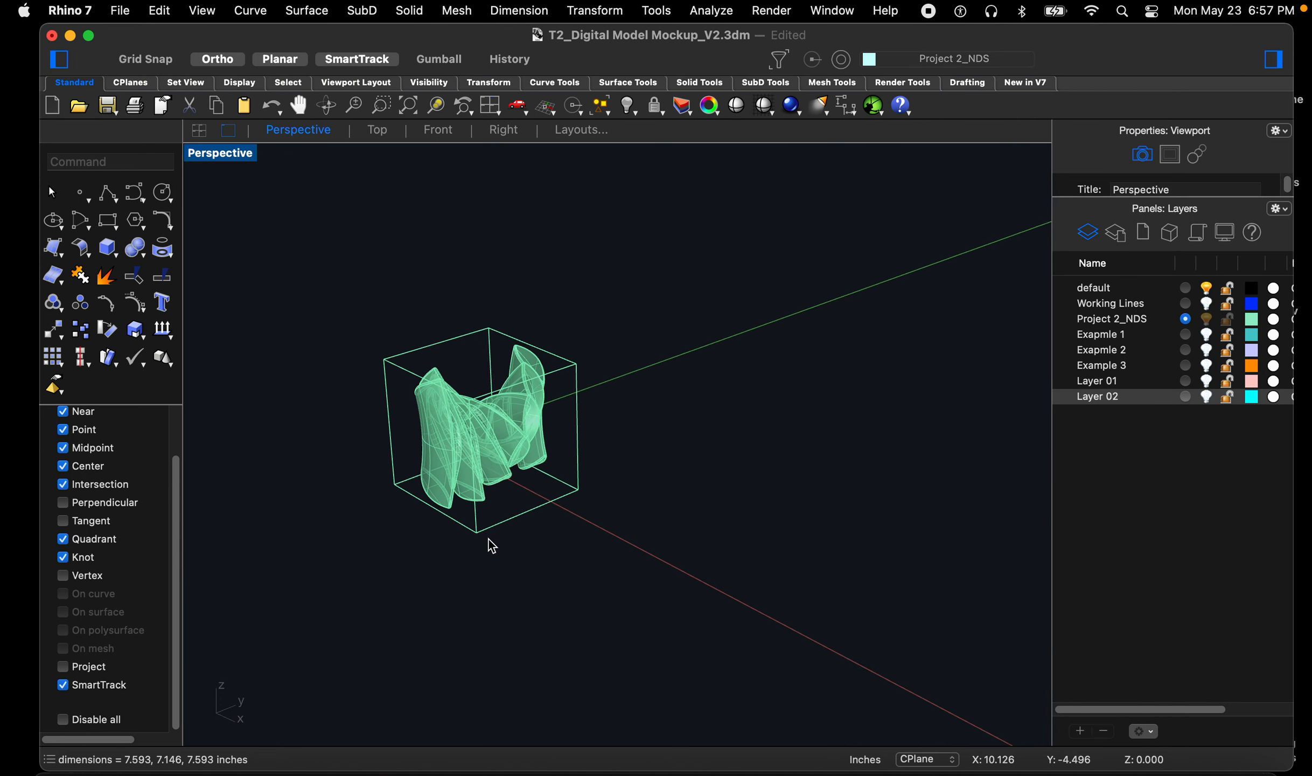
{"action": "type", "text": "box"}
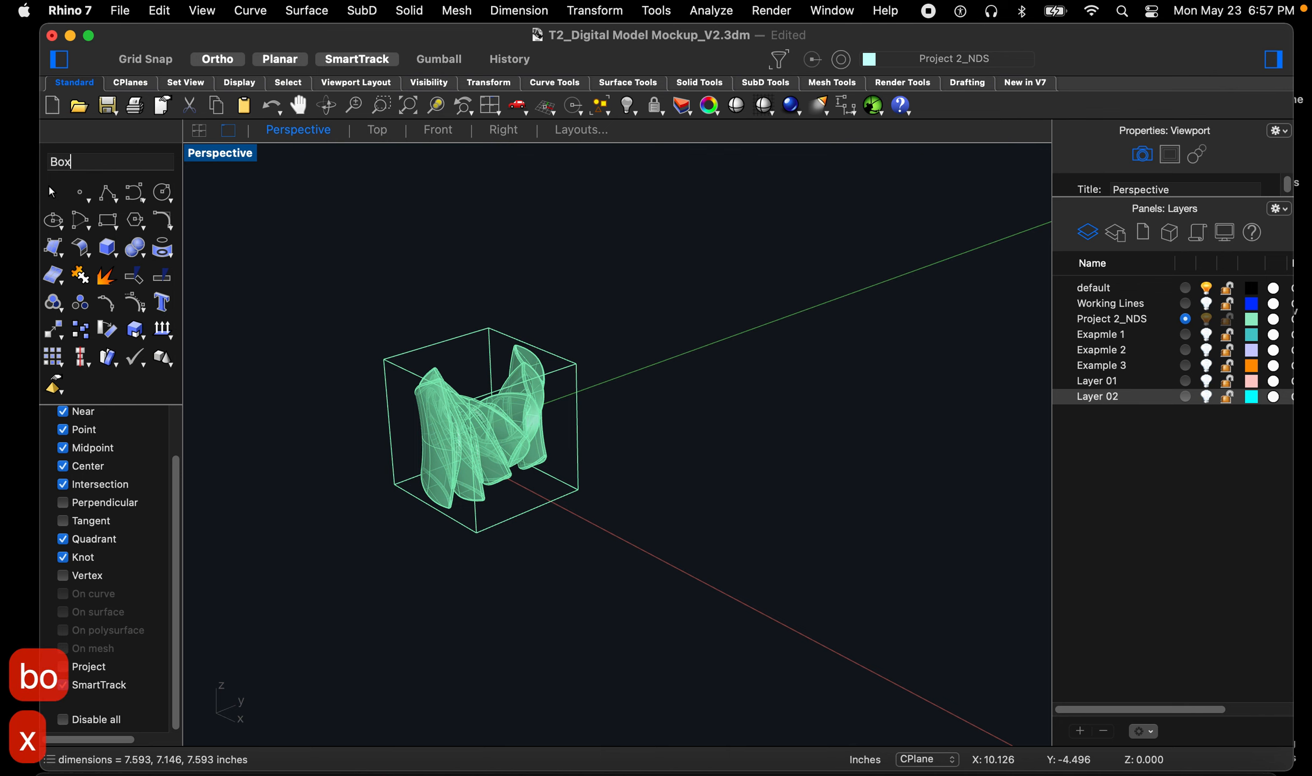
{"action": "key", "text": "space"}
{"action": "left_click", "coordinate": [527, 593]}
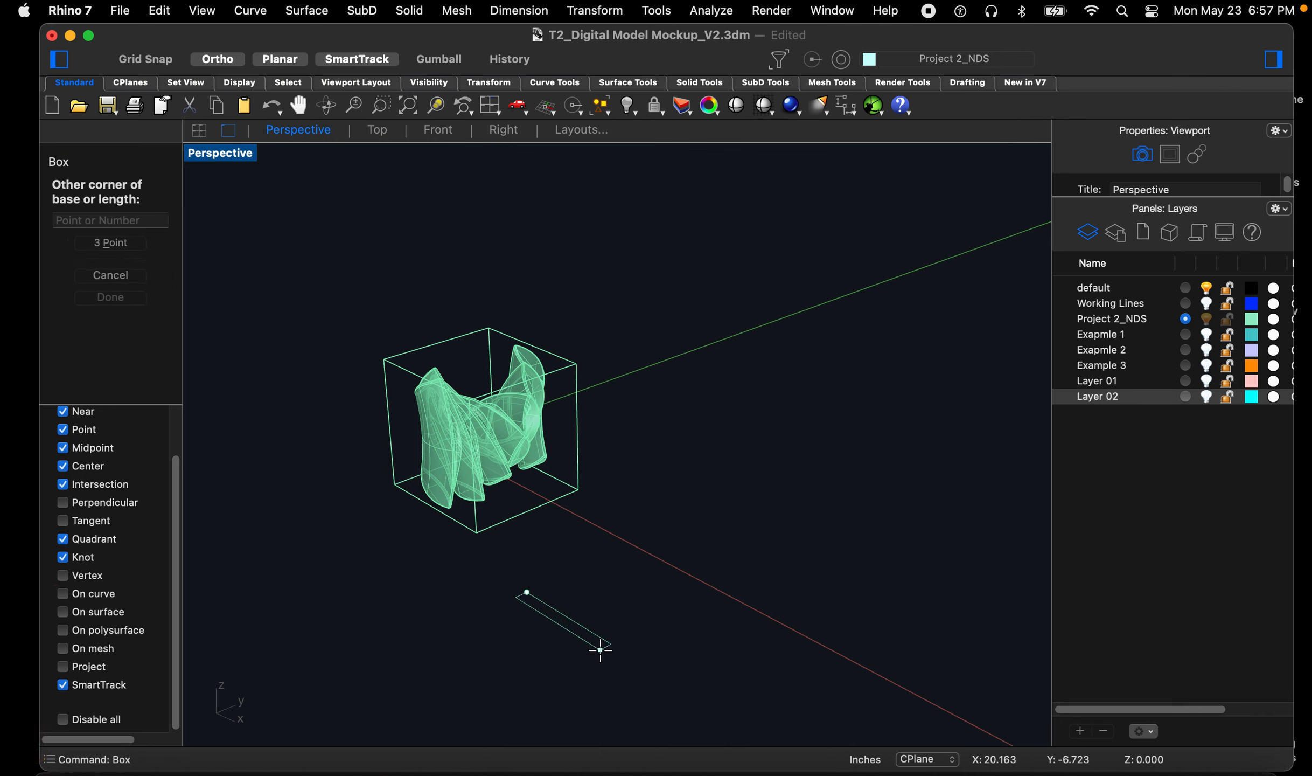
{"action": "type", "text": "2"}
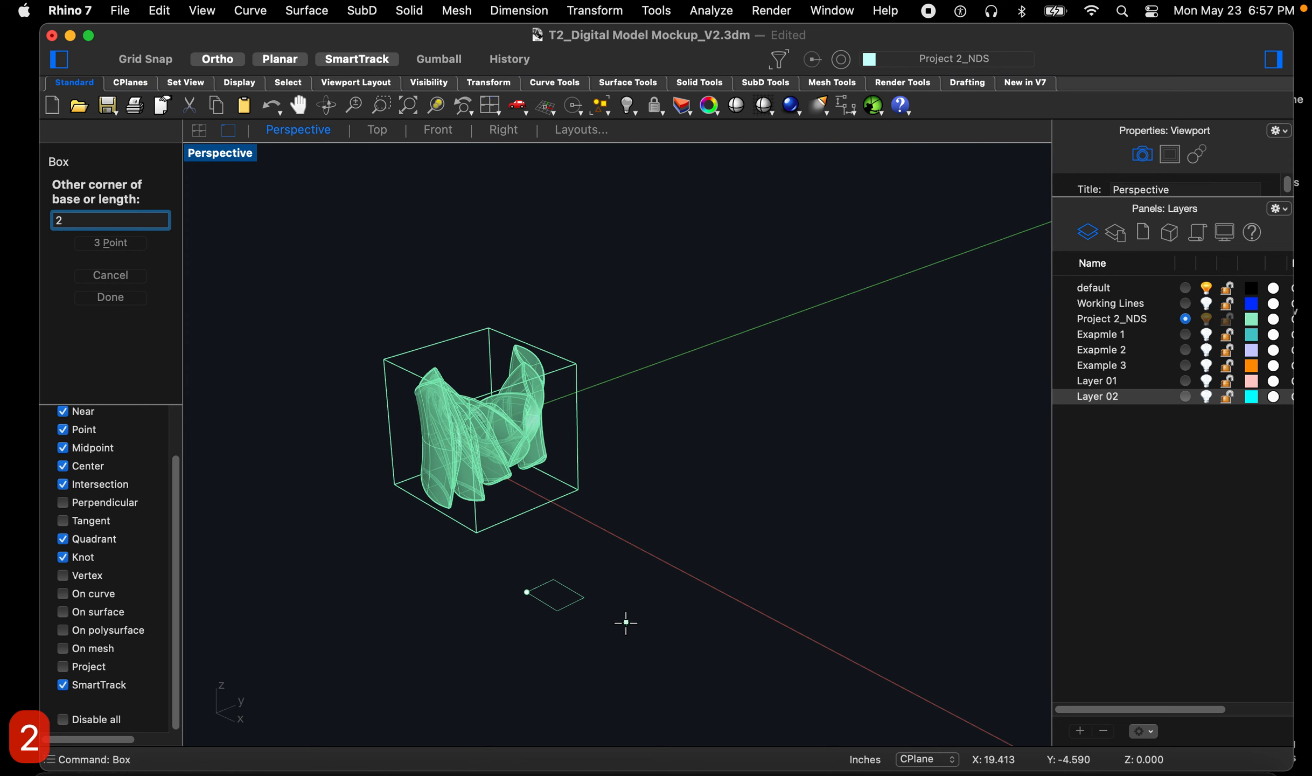
{"action": "type", "text": "3"}
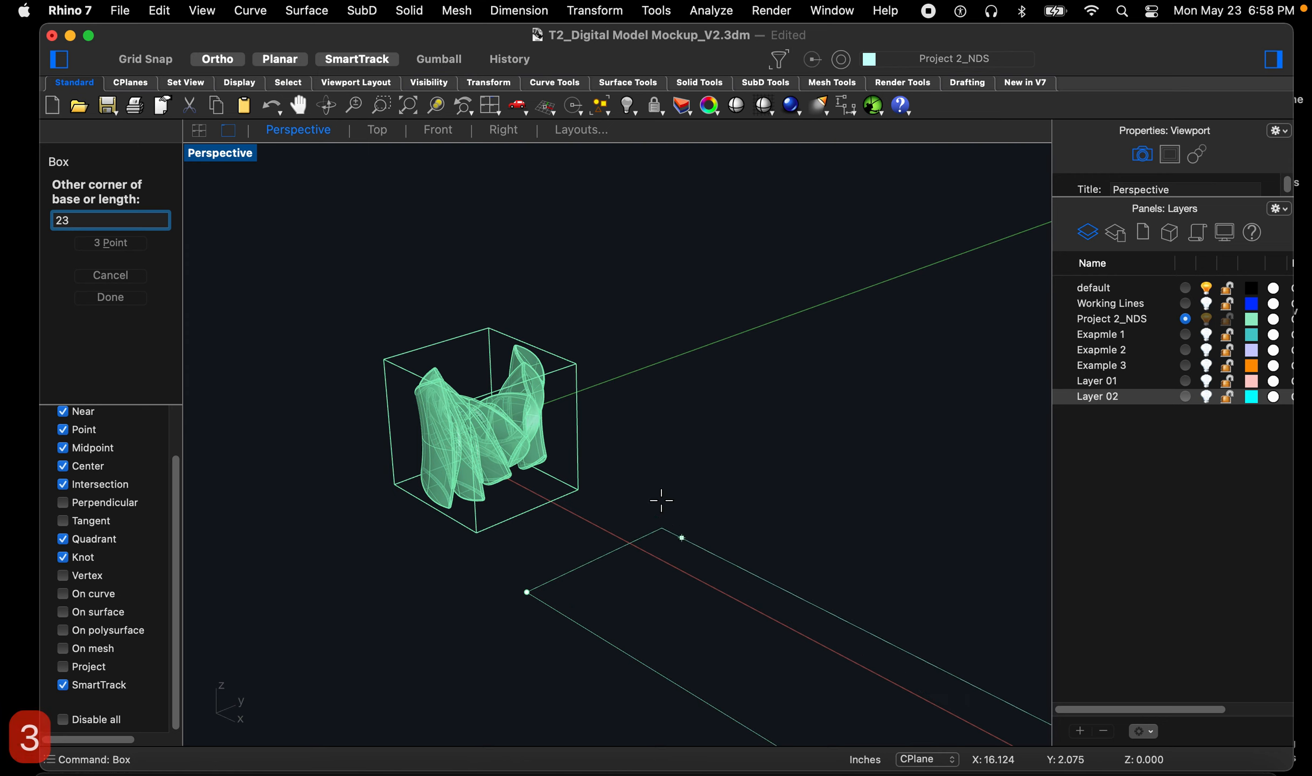
{"action": "scroll", "coordinate": [668, 510], "scroll_direction": "down", "scroll_amount": 5}
{"action": "key", "text": "BackSpace"}
{"action": "key", "text": "Return"}
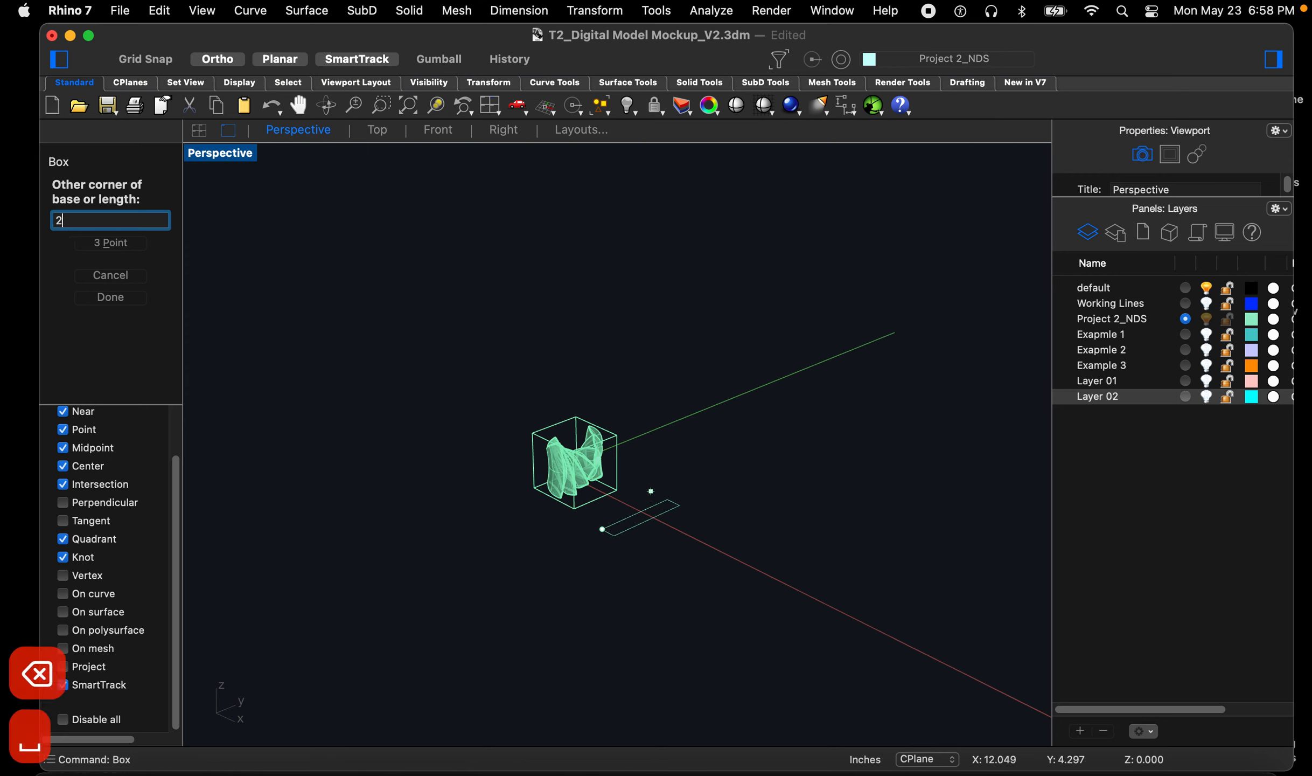
{"action": "type", "text": "3"}
{"action": "key", "text": "Return"}
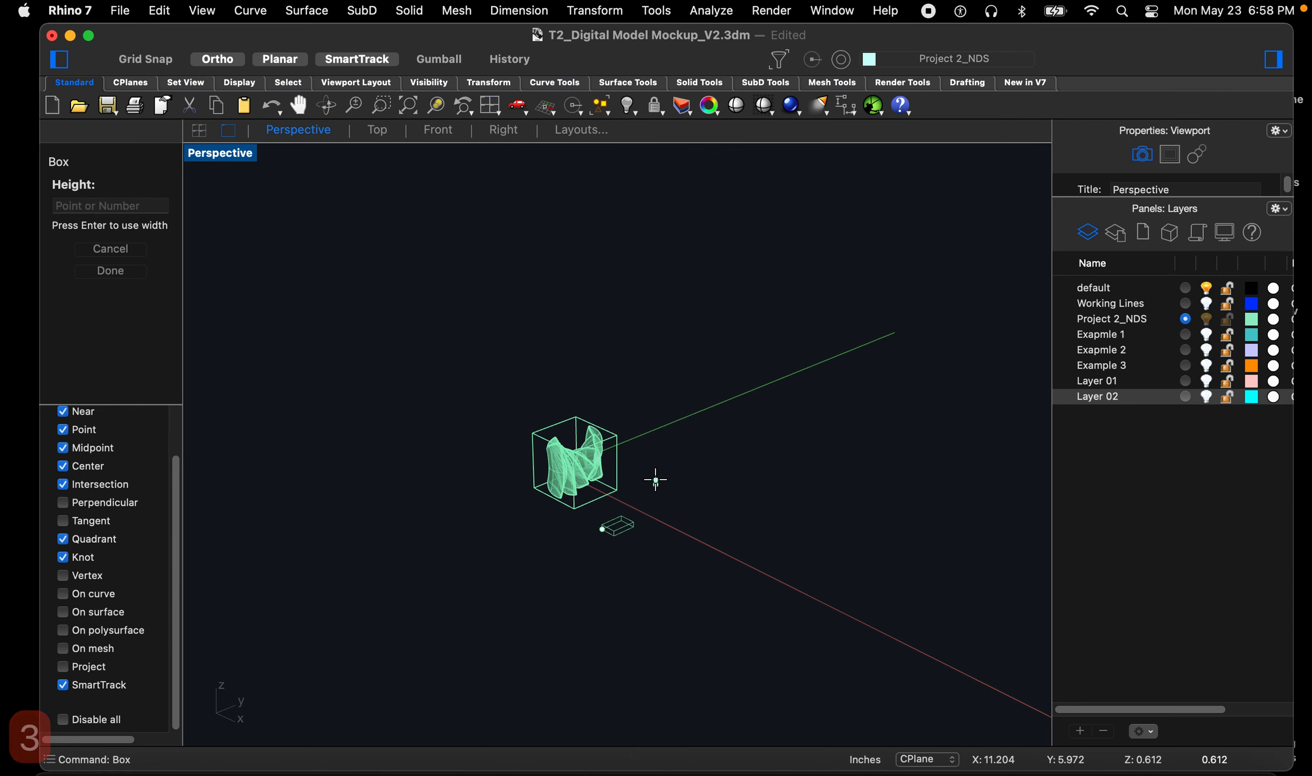
{"action": "type", "text": "4"}
{"action": "key", "text": "Return"}
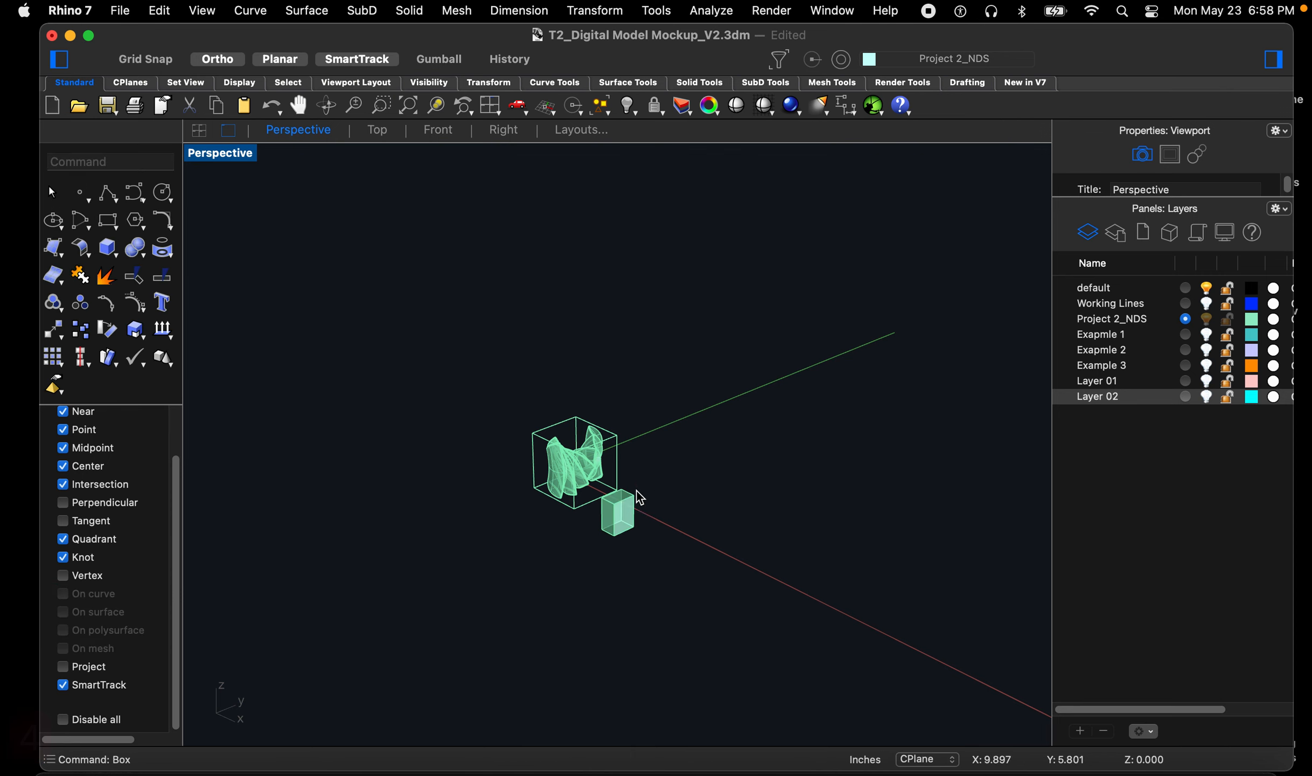
Move the solid box by its lower front corner onto the matching lower front corner of the bounding box
{"action": "scroll", "coordinate": [611, 506], "scroll_direction": "up", "scroll_amount": 10}
{"action": "mouse_move", "coordinate": [581, 500]}
{"action": "right_mouse_down"}
{"action": "mouse_move", "coordinate": [644, 468]}
{"action": "mouse_move", "coordinate": [656, 492]}
{"action": "mouse_move", "coordinate": [598, 511]}
{"action": "right_mouse_up"}
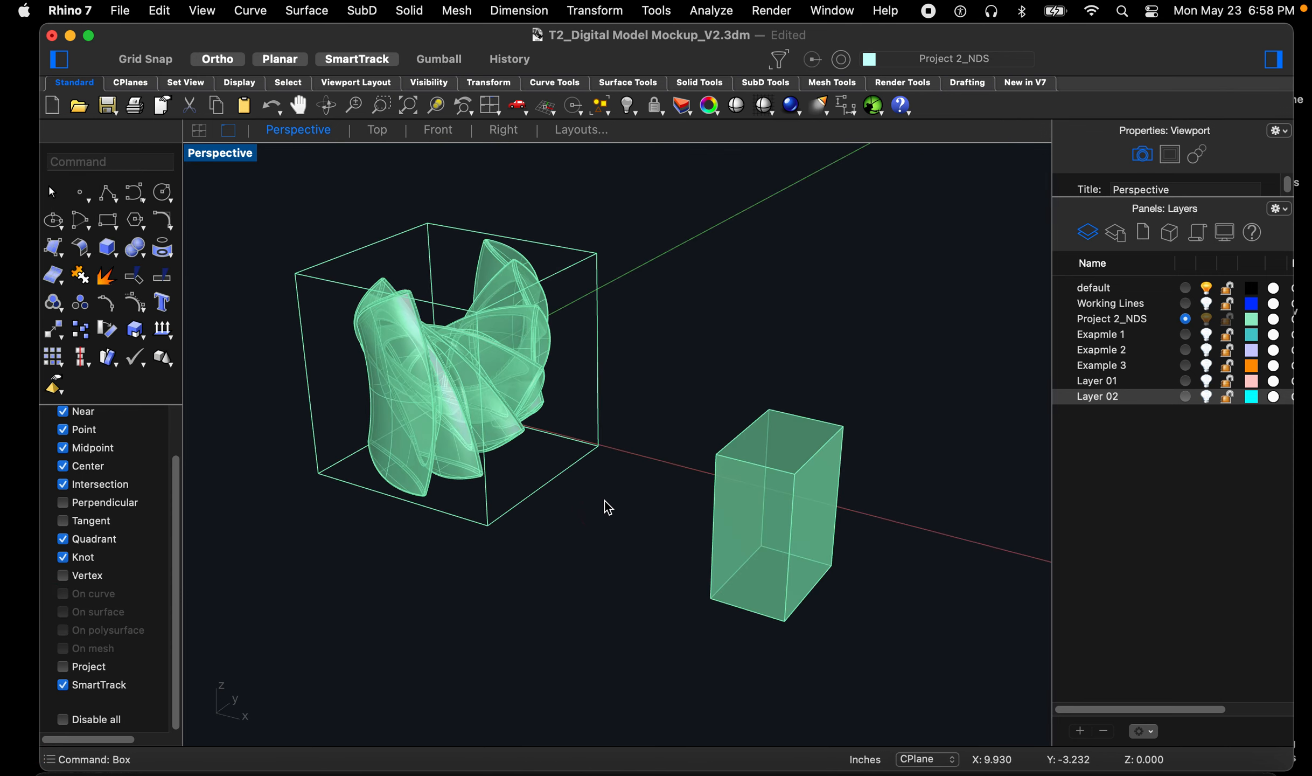
{"action": "scroll", "coordinate": [605, 501], "scroll_direction": "down", "scroll_amount": 4}
{"action": "left_click_drag", "start_coordinate": [751, 605], "coordinate": [666, 444]}
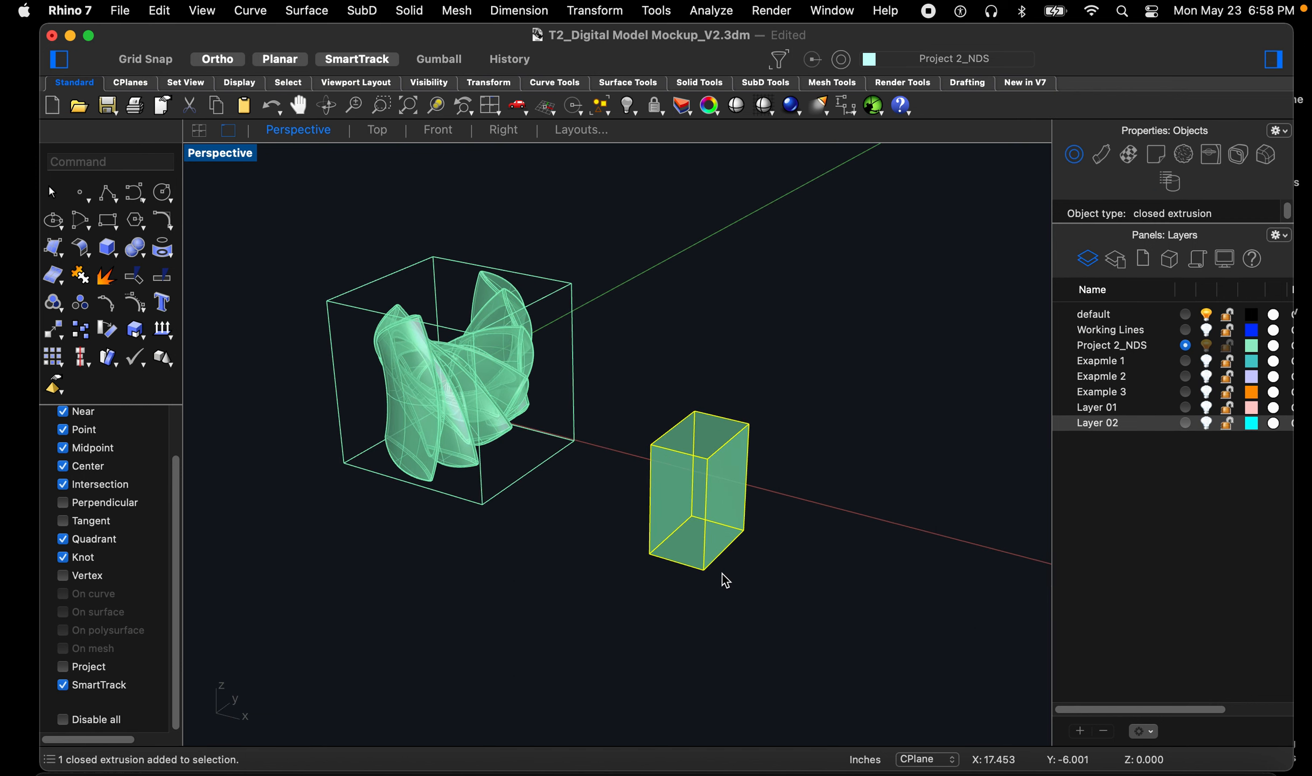
{"action": "type", "text": "m"}
{"action": "key", "text": "Return"}
{"action": "left_click", "coordinate": [705, 570]}
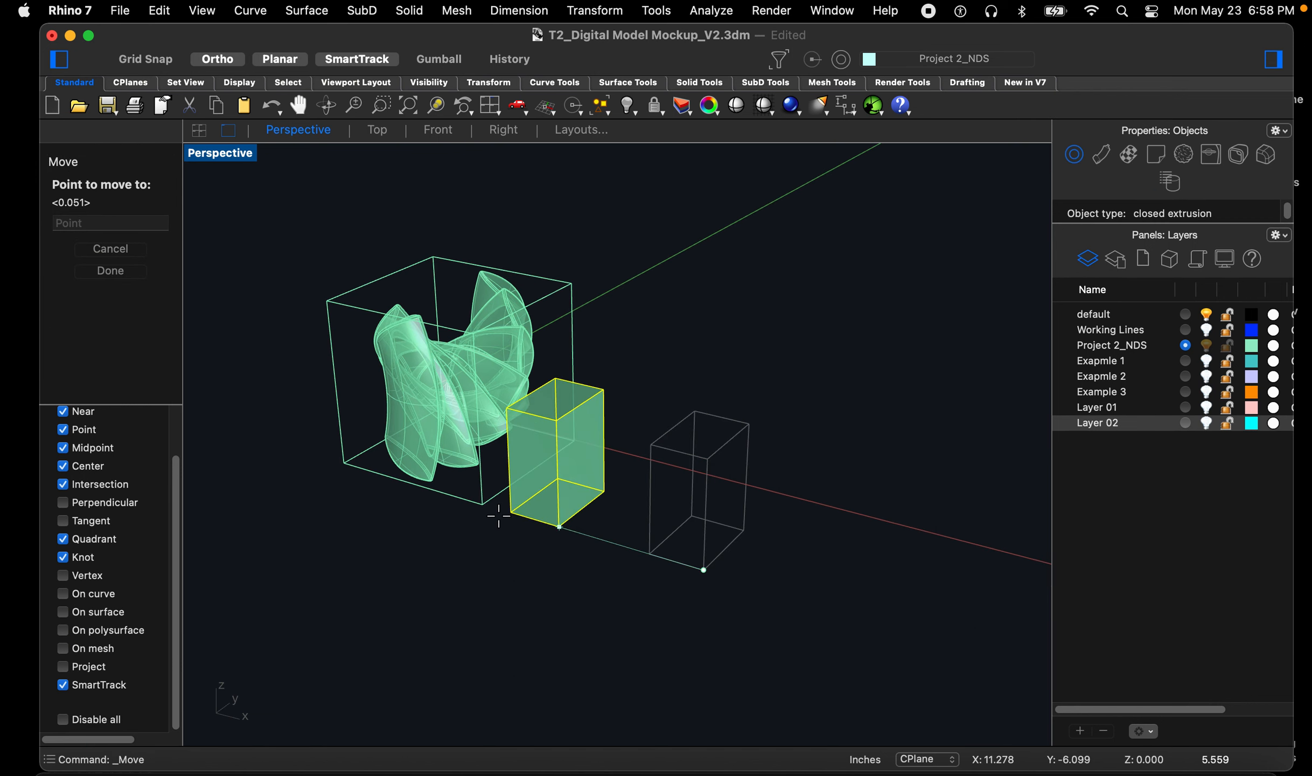
{"action": "left_click", "coordinate": [482, 504]}
Select the fan-shaped solid together with its bounding box curves, leaving out the solid box
{"action": "right_click_drag", "start_coordinate": [449, 533], "coordinate": [500, 542]}
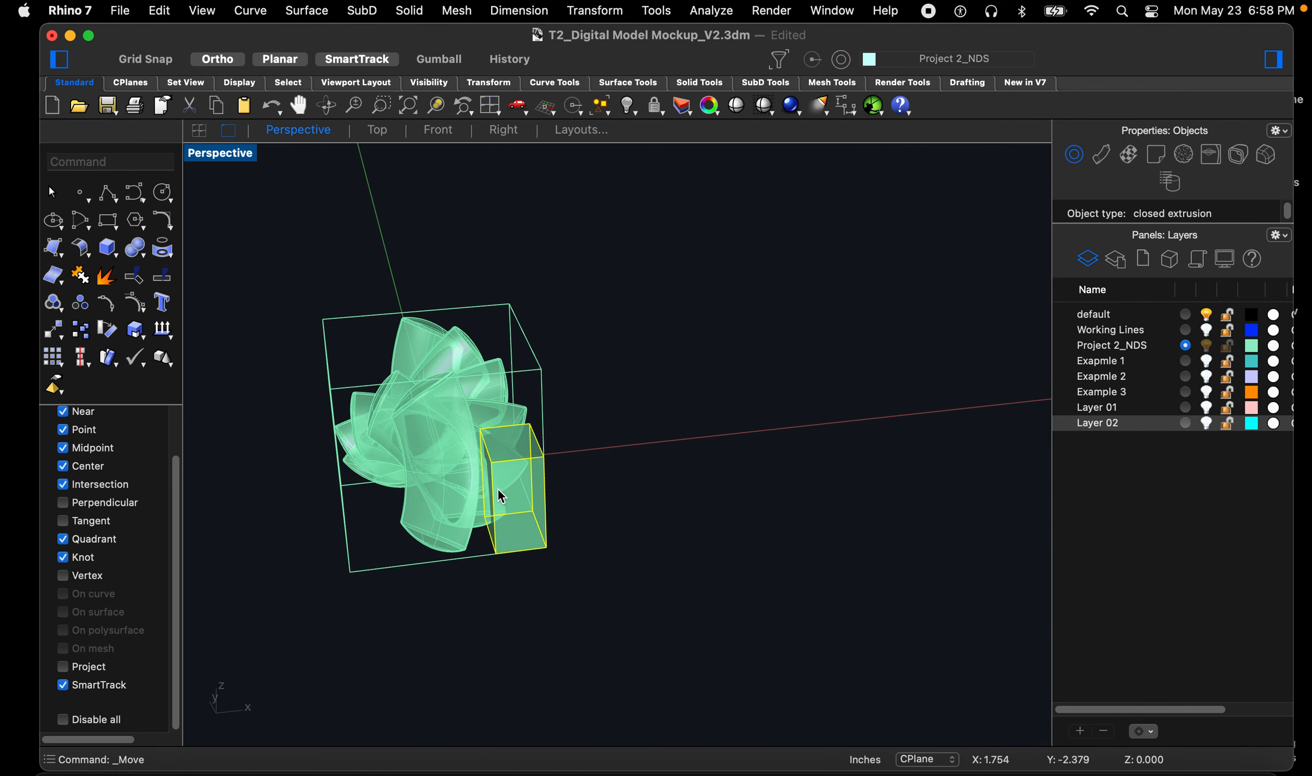
{"action": "scroll", "coordinate": [501, 495], "scroll_direction": "up", "scroll_amount": 5}
{"action": "scroll", "coordinate": [567, 437], "scroll_direction": "down", "scroll_amount": 2}
{"action": "left_click_drag", "start_coordinate": [455, 615], "coordinate": [297, 250]}
{"action": "type", "text": "sc"}
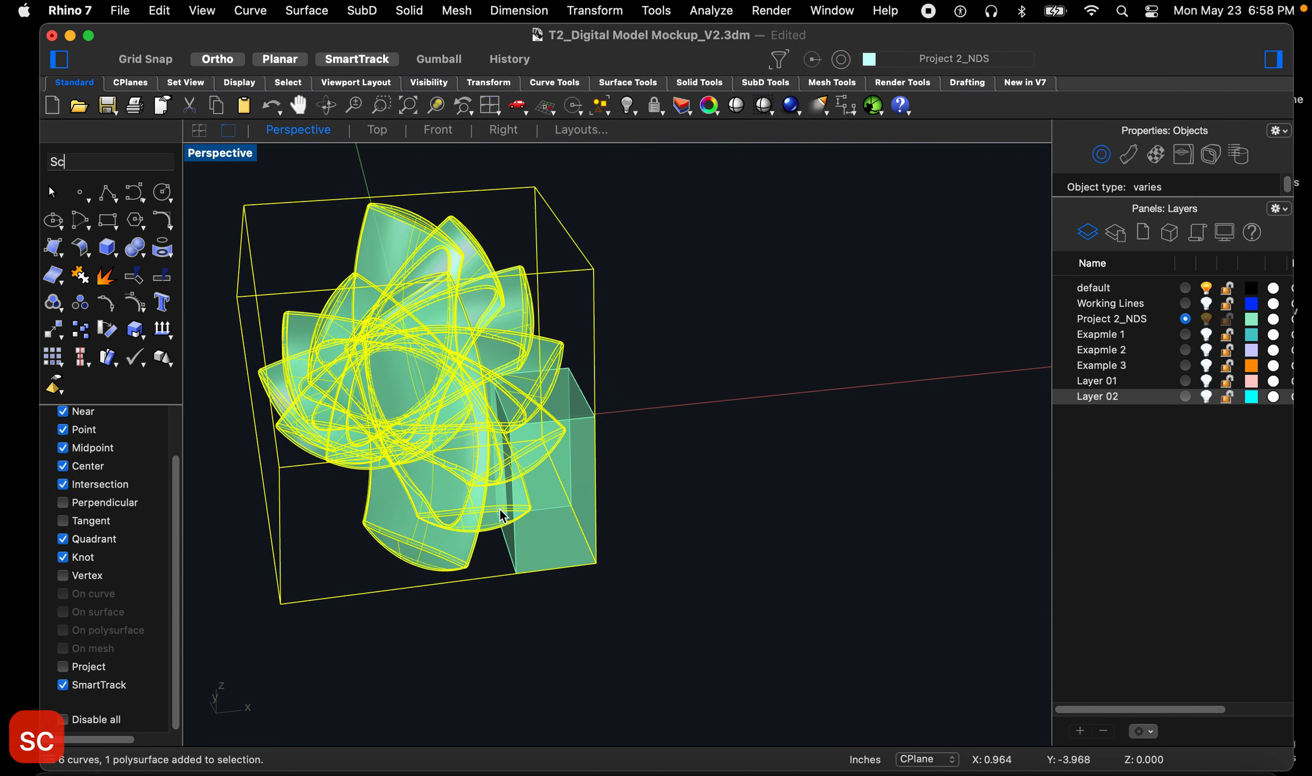
{"action": "key", "text": "space"}
{"action": "left_click", "coordinate": [596, 563]}
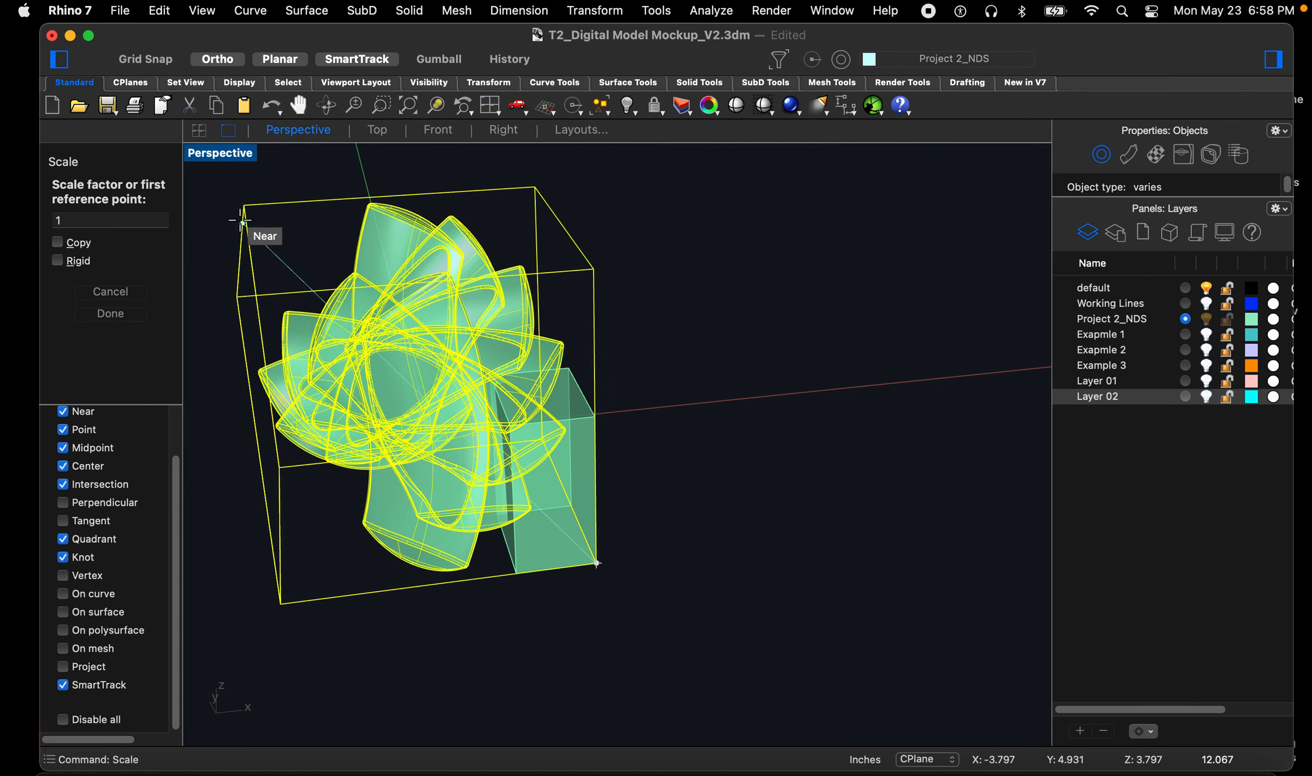
{"action": "left_click", "coordinate": [244, 206]}
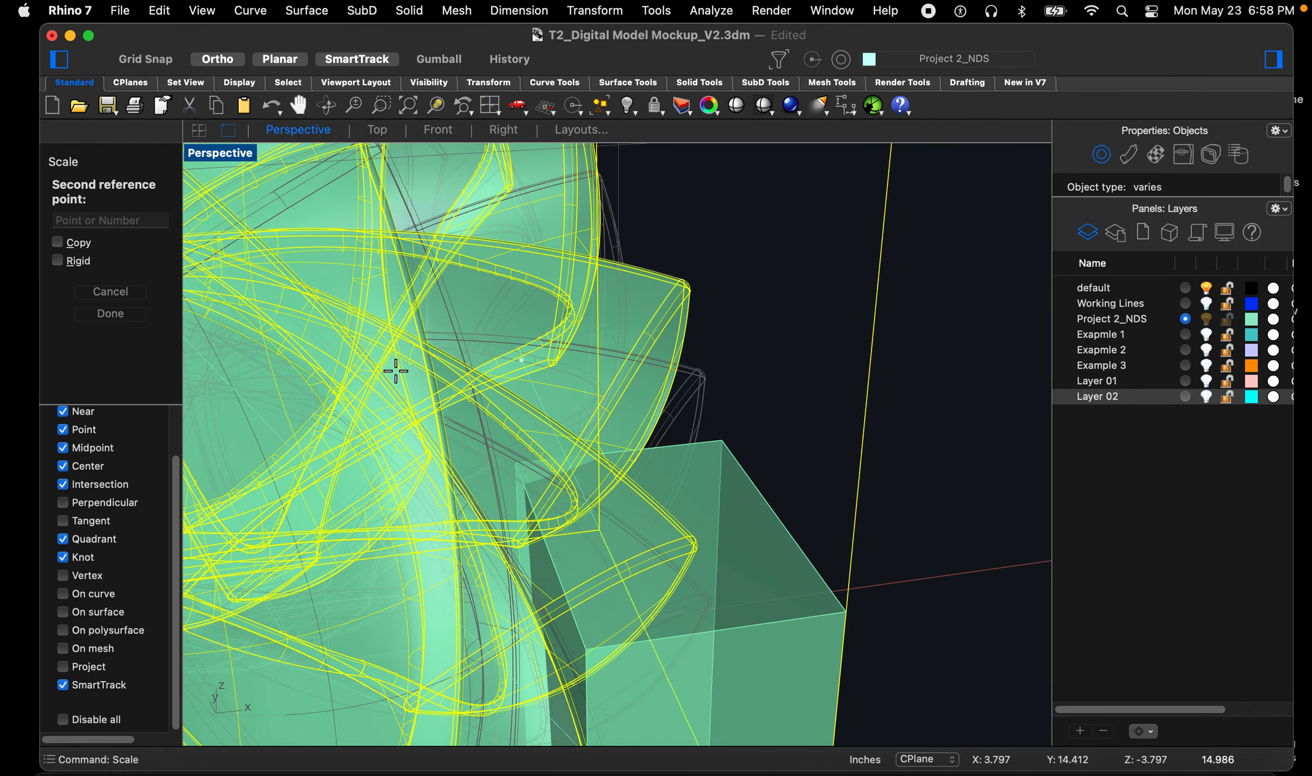
{"action": "key", "text": "Escape"}
Scale the fan-shaped solid and bounding box from the shared lower front corner until the bounding box's height matches the solid box
{"action": "scroll", "coordinate": [533, 403], "scroll_direction": "down", "scroll_amount": 8}
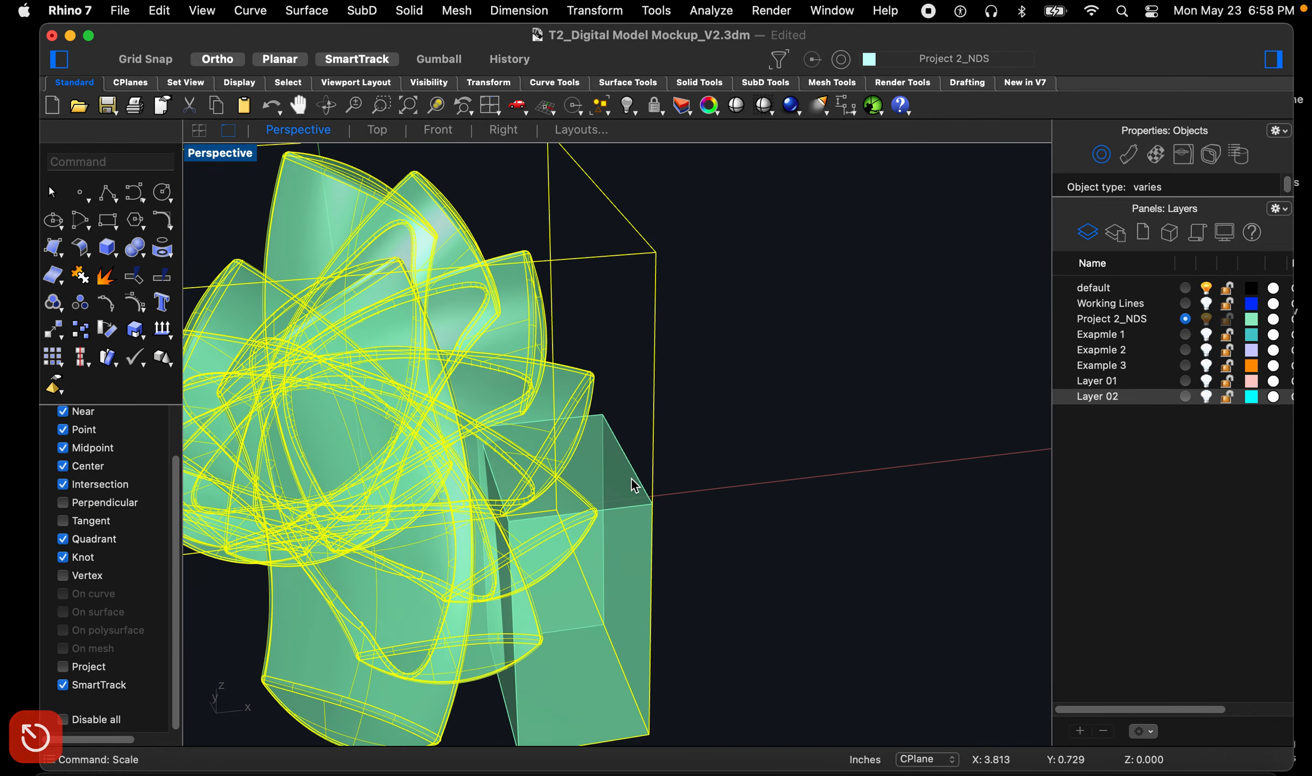
{"action": "scroll", "coordinate": [650, 570], "scroll_direction": "down", "scroll_amount": 4}
{"action": "key", "text": "space"}
{"action": "left_click", "coordinate": [653, 679]}
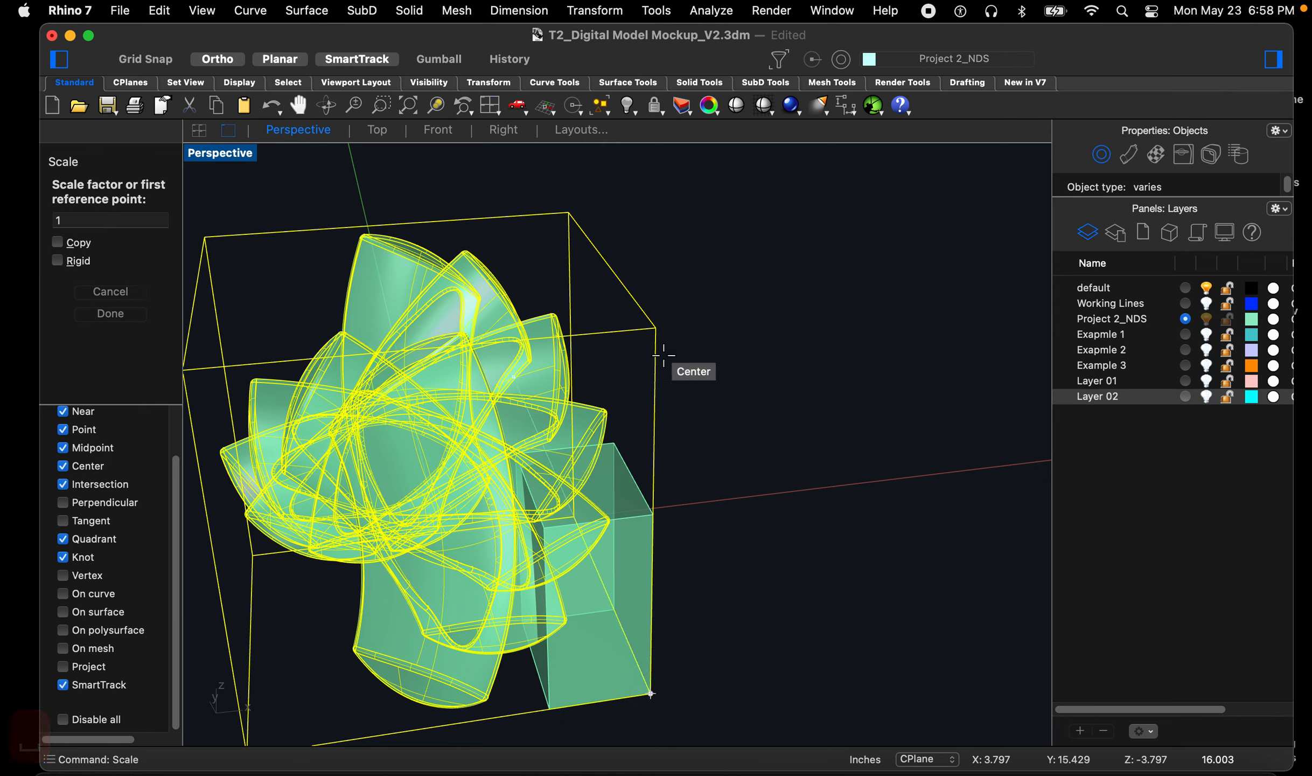
{"action": "left_click", "coordinate": [655, 328]}
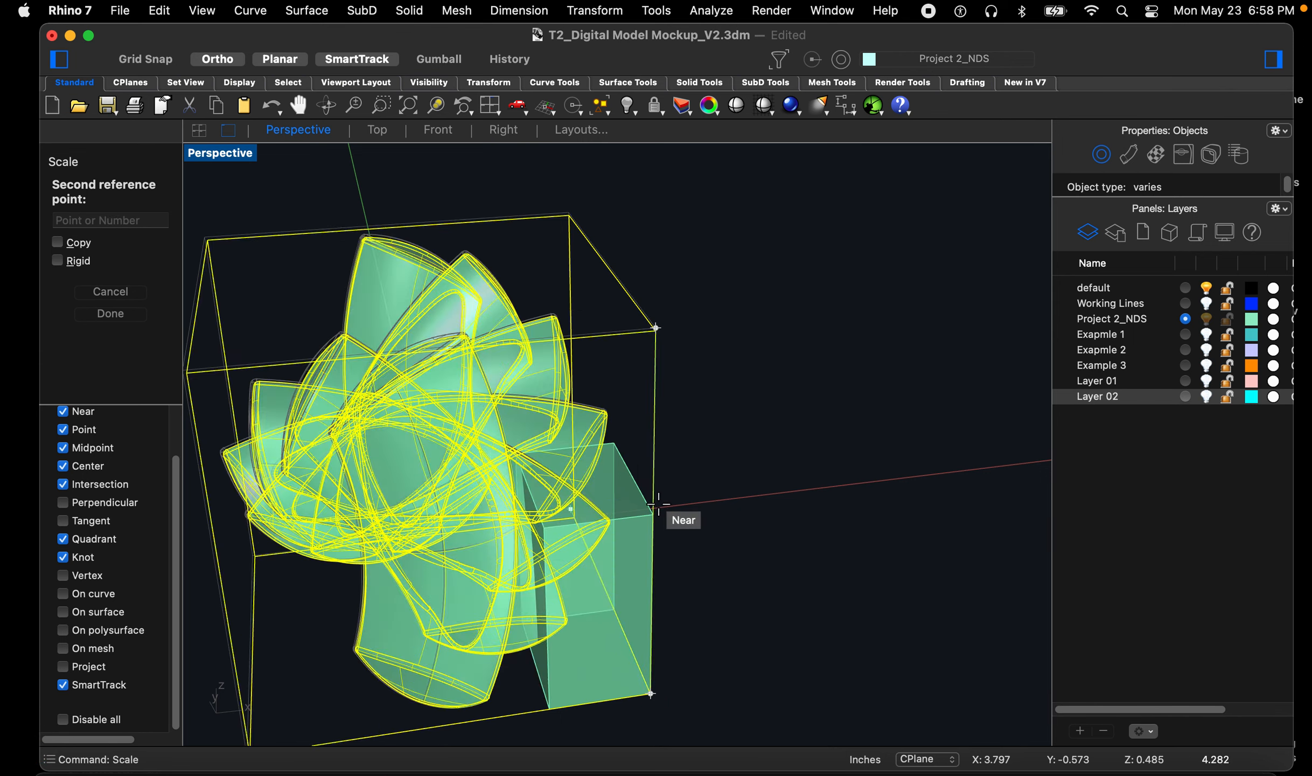
{"action": "left_click", "coordinate": [656, 515]}
Examine from several angles how the scaled fan-shaped solid and bounding box compare with the solid box
{"action": "scroll", "coordinate": [645, 451], "scroll_direction": "down", "scroll_amount": 4}
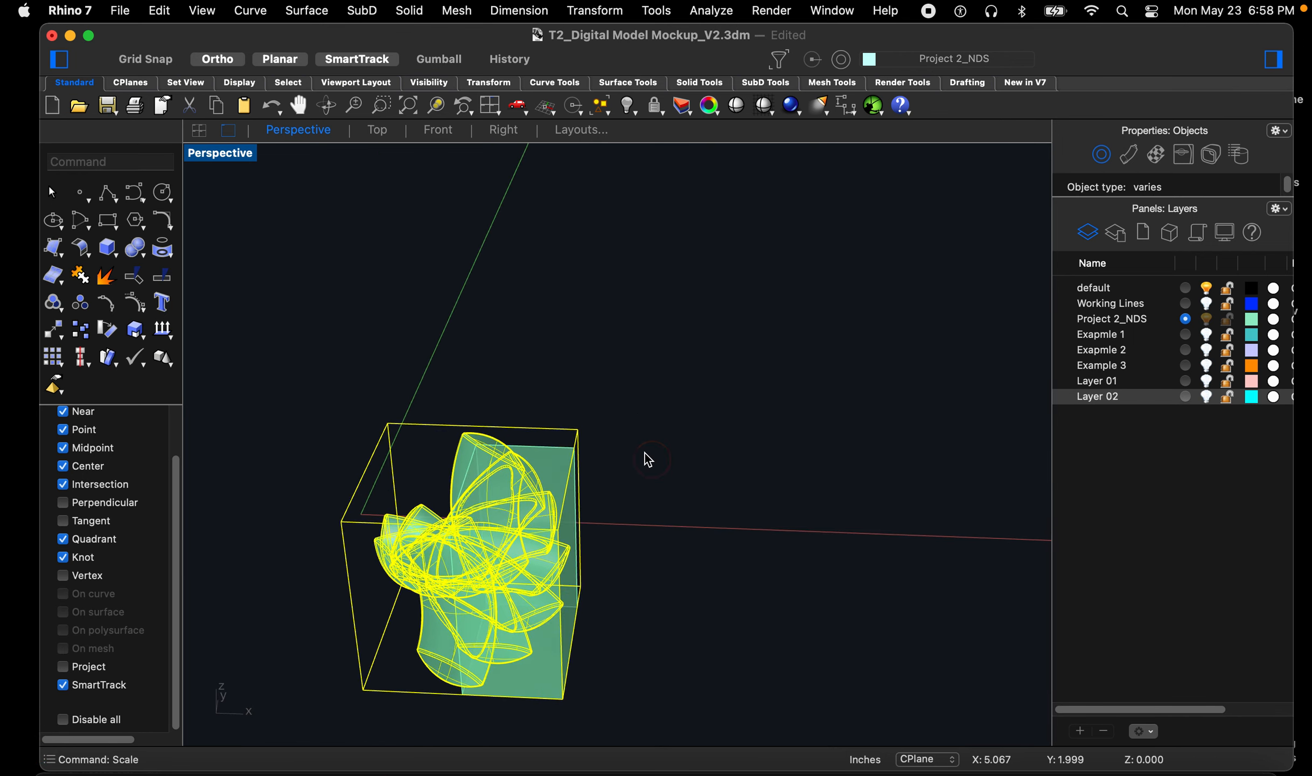
{"action": "scroll", "coordinate": [538, 506], "scroll_direction": "up", "scroll_amount": 8}
{"action": "right_click_drag", "start_coordinate": [493, 518], "coordinate": [401, 367]}
{"action": "scroll", "coordinate": [396, 365], "scroll_direction": "down", "scroll_amount": 5}
{"action": "scroll", "coordinate": [524, 397], "scroll_direction": "up", "scroll_amount": 9}
{"action": "mouse_move", "coordinate": [524, 401]}
{"action": "right_mouse_down"}
{"action": "mouse_move", "coordinate": [532, 430]}
{"action": "mouse_move", "coordinate": [515, 380]}
{"action": "right_mouse_up"}
{"action": "scroll", "coordinate": [513, 376], "scroll_direction": "down", "scroll_amount": 8}
{"action": "left_click", "coordinate": [841, 456]}
{"action": "right_click_drag", "start_coordinate": [787, 474], "coordinate": [695, 509]}
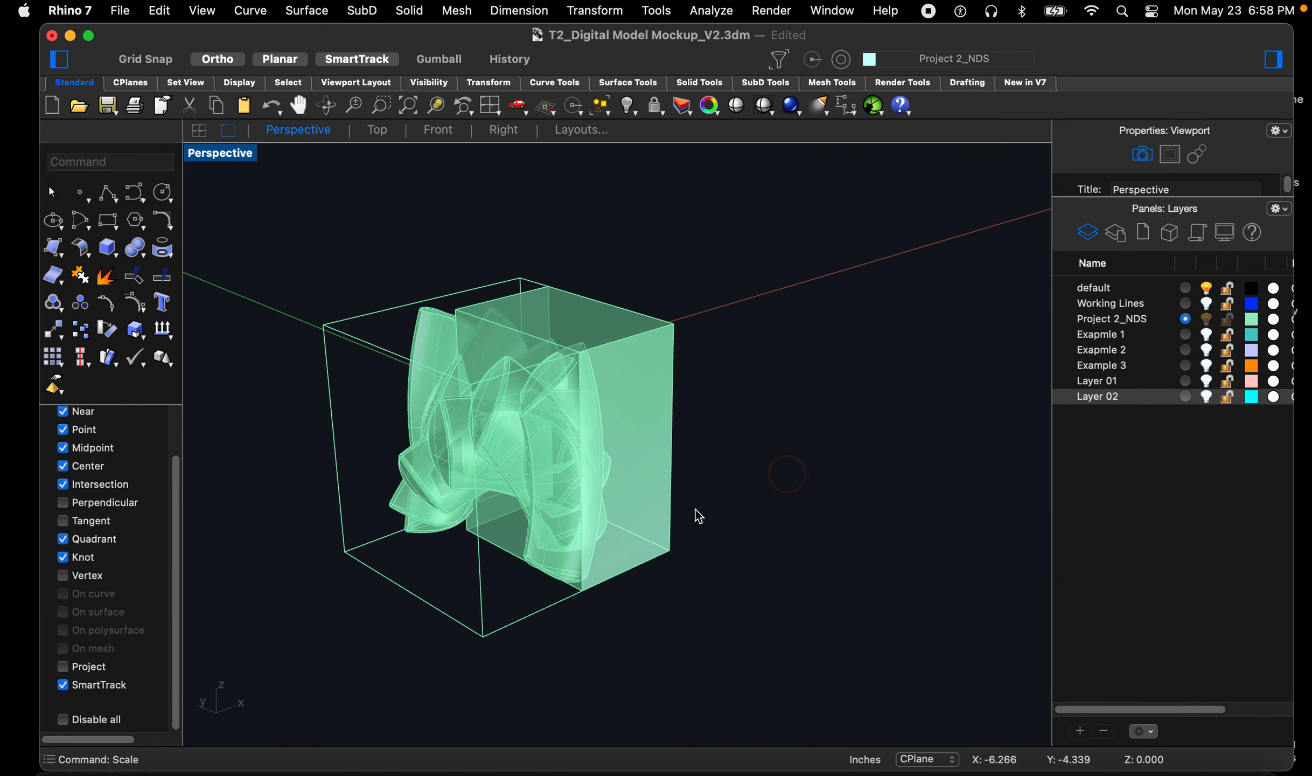
Highlight the solid box and inspect where the fan-shaped solid extends beyond its sides
{"action": "left_click", "coordinate": [500, 543]}
{"action": "right_click_drag", "start_coordinate": [509, 526], "coordinate": [458, 330]}
{"action": "scroll", "coordinate": [485, 431], "scroll_direction": "up", "scroll_amount": 3}
{"action": "scroll", "coordinate": [366, 369], "scroll_direction": "up", "scroll_amount": 3}
{"action": "right_click_drag", "start_coordinate": [365, 368], "coordinate": [425, 380]}
{"action": "scroll", "coordinate": [458, 404], "scroll_direction": "down", "scroll_amount": 5}
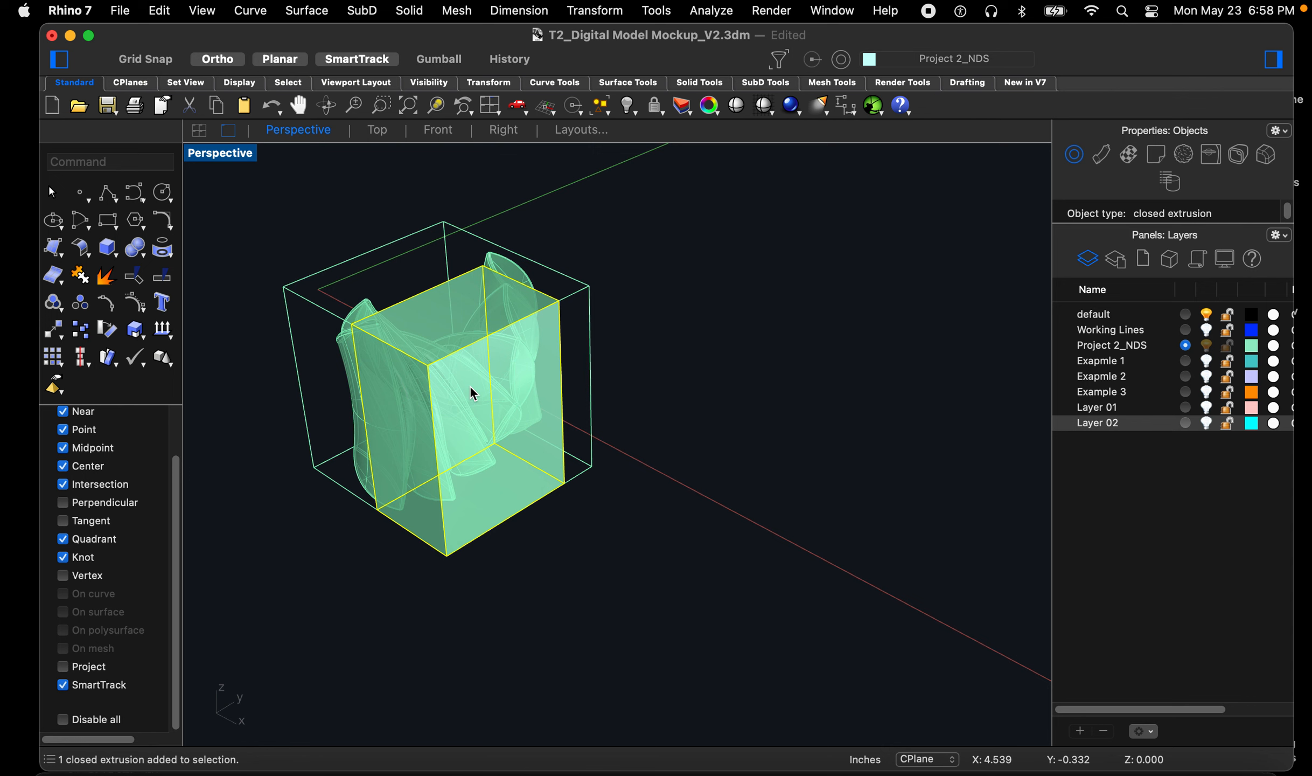
{"action": "scroll", "coordinate": [470, 372], "scroll_direction": "up", "scroll_amount": 5}
{"action": "right_click_drag", "start_coordinate": [473, 325], "coordinate": [429, 338]}
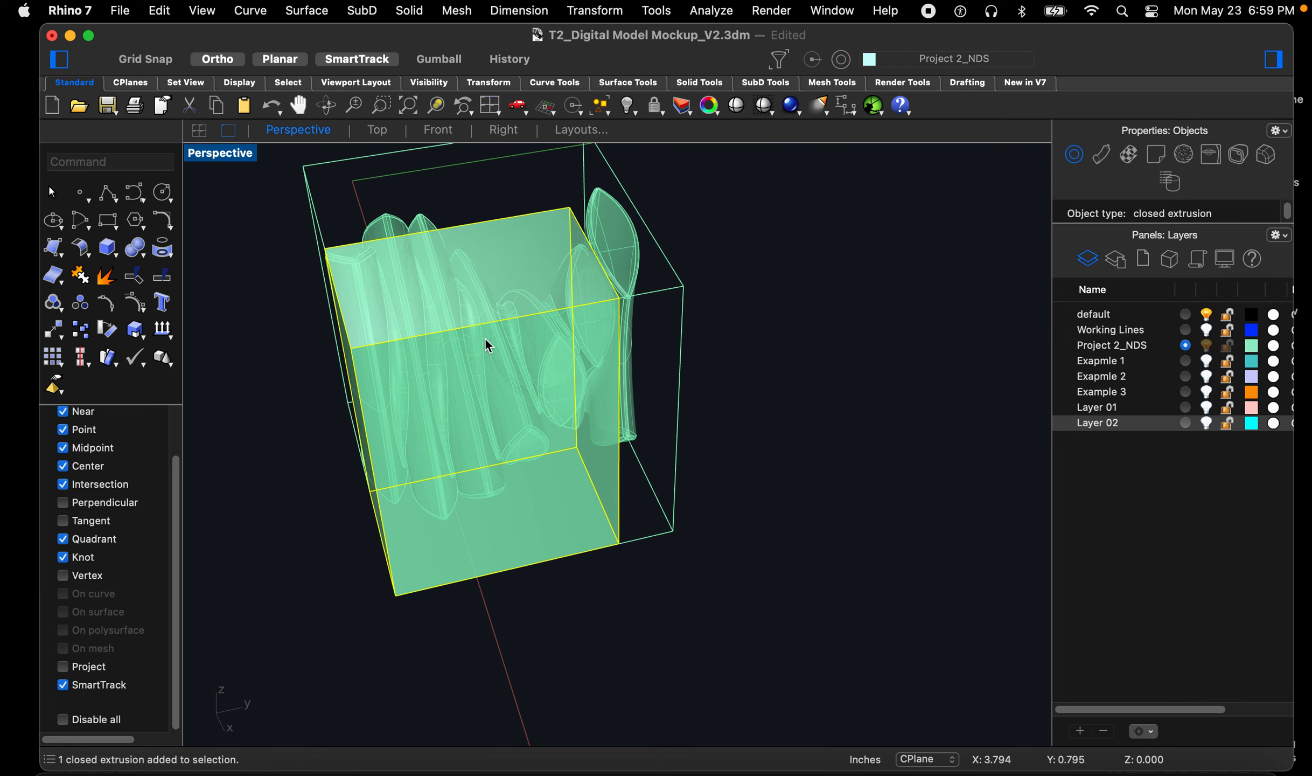
{"action": "left_click", "coordinate": [680, 210]}
Scale the fan-shaped solid and bounding box from the shared lower front corner, matching the bounding box's depth to the solid box's 3-inch side
{"action": "scroll", "coordinate": [700, 395], "scroll_direction": "down", "scroll_amount": 3}
{"action": "right_click_drag", "start_coordinate": [681, 376], "coordinate": [648, 435]}
{"action": "scroll", "coordinate": [635, 450], "scroll_direction": "down", "scroll_amount": 5}
{"action": "right_click_drag", "start_coordinate": [578, 403], "coordinate": [577, 431]}
{"action": "scroll", "coordinate": [567, 349], "scroll_direction": "up", "scroll_amount": 2}
{"action": "left_click_drag", "start_coordinate": [471, 265], "coordinate": [752, 486]}
{"action": "right_click_drag", "start_coordinate": [752, 486], "coordinate": [745, 364]}
{"action": "scroll", "coordinate": [745, 364], "scroll_direction": "up", "scroll_amount": 5}
{"action": "left_click_drag", "start_coordinate": [668, 284], "coordinate": [556, 314], "text": "shift"}
{"action": "scroll", "coordinate": [685, 258], "scroll_direction": "down", "scroll_amount": 2}
{"action": "type", "text": "sc"}
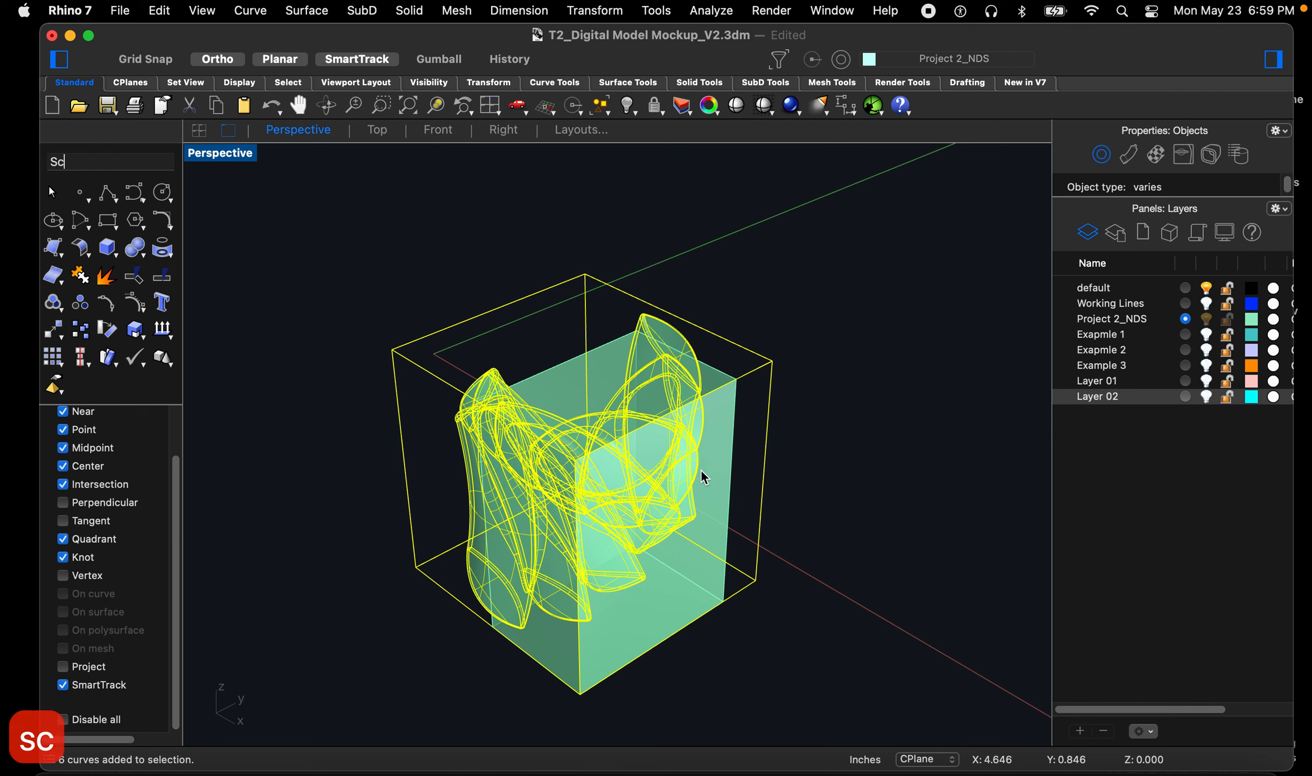
{"action": "key", "text": "Return"}
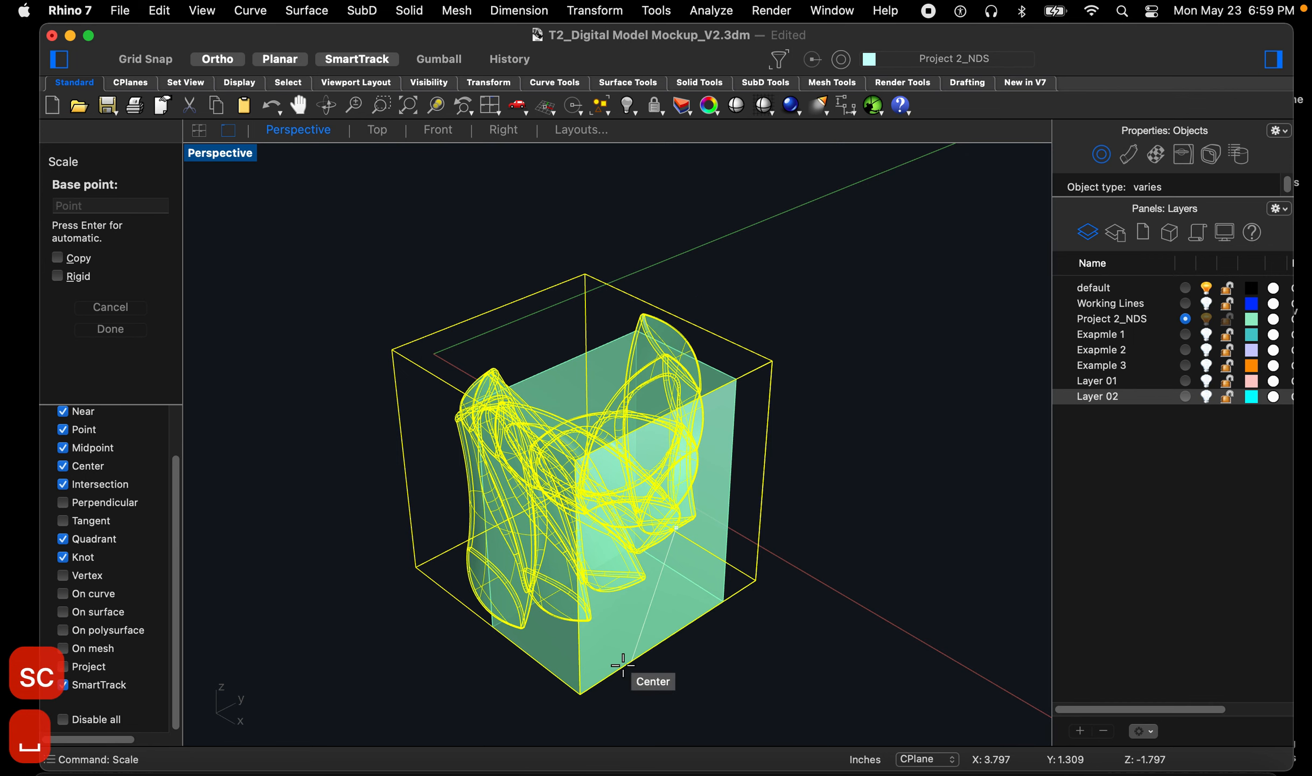
{"action": "left_click", "coordinate": [581, 693]}
{"action": "left_click", "coordinate": [756, 582]}
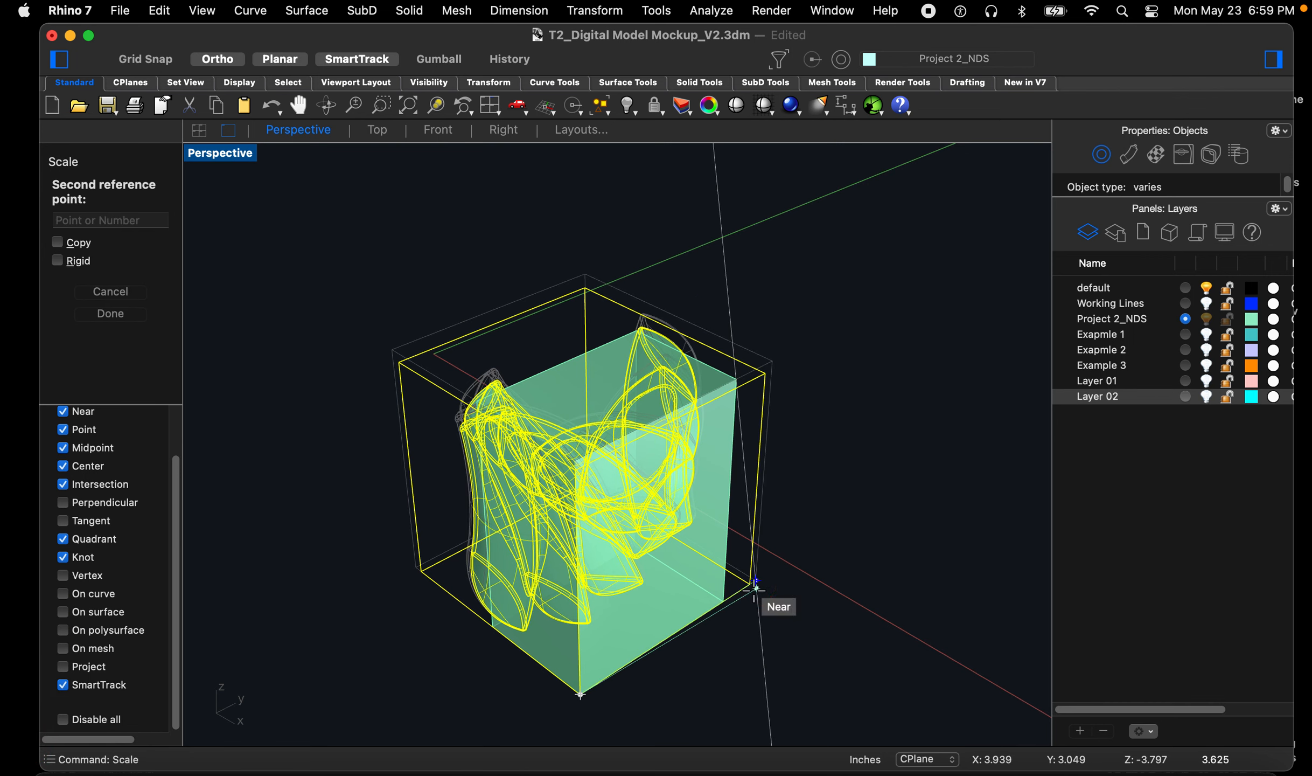
{"action": "left_click", "coordinate": [725, 602]}
Delete the 2 by 3 by 4 inch solid box around the scaled model
{"action": "right_click_drag", "start_coordinate": [552, 586], "coordinate": [641, 431]}
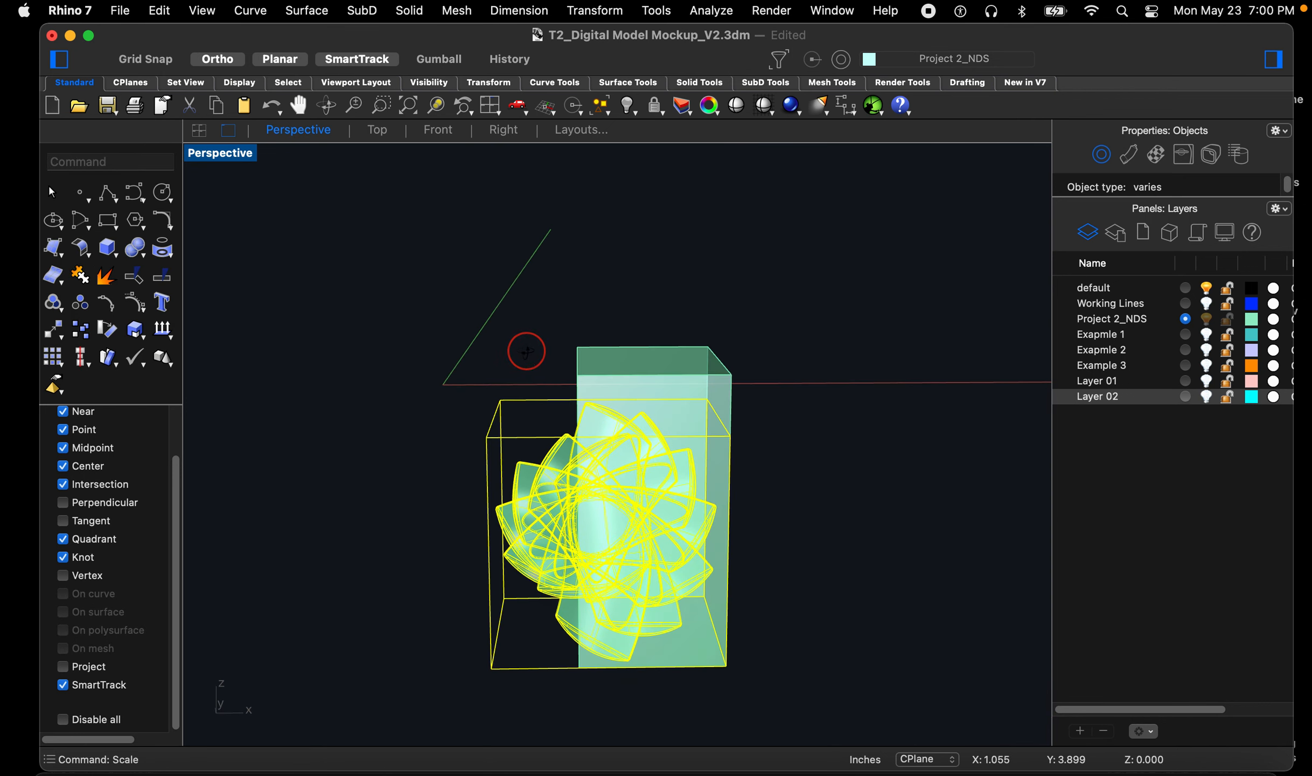
{"action": "right_click_drag", "start_coordinate": [526, 351], "coordinate": [517, 369]}
{"action": "left_click", "coordinate": [453, 343]}
{"action": "scroll", "coordinate": [580, 364], "scroll_direction": "up", "scroll_amount": 4}
{"action": "left_click", "coordinate": [596, 357]}
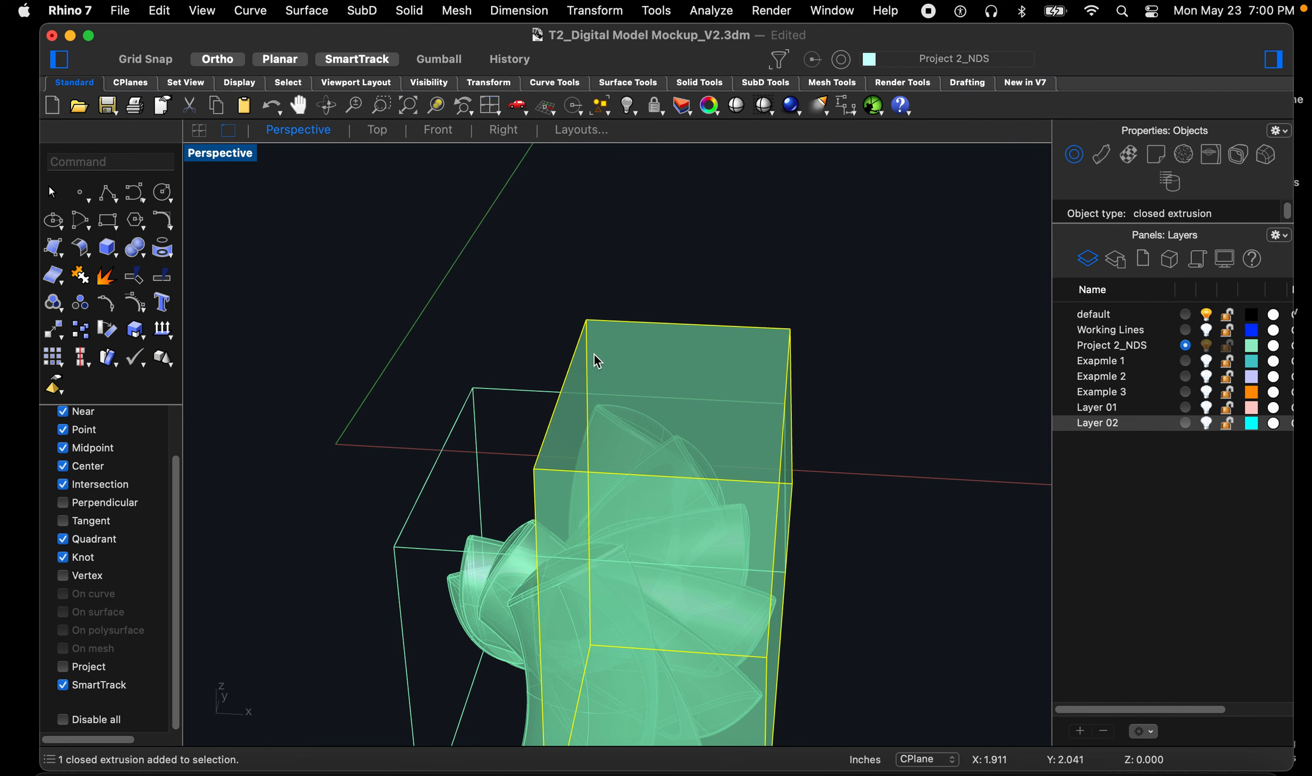
{"action": "key", "text": "BackSpace"}
Delete the bounding box curves surrounding the fan-shaped solid
{"action": "scroll", "coordinate": [590, 474], "scroll_direction": "down", "scroll_amount": 3}
{"action": "scroll", "coordinate": [458, 457], "scroll_direction": "up", "scroll_amount": 3}
{"action": "scroll", "coordinate": [504, 353], "scroll_direction": "up", "scroll_amount": 5}
{"action": "left_click_drag", "start_coordinate": [544, 346], "coordinate": [484, 266]}
{"action": "scroll", "coordinate": [488, 270], "scroll_direction": "down", "scroll_amount": 5}
{"action": "scroll", "coordinate": [531, 329], "scroll_direction": "up", "scroll_amount": 6}
{"action": "key", "text": "BackSpace"}
Examine the scaled fan-shaped solid from several angles and distances
{"action": "right_click_drag", "start_coordinate": [515, 343], "coordinate": [641, 481]}
{"action": "scroll", "coordinate": [622, 426], "scroll_direction": "up", "scroll_amount": 5}
{"action": "scroll", "coordinate": [622, 426], "scroll_direction": "down", "scroll_amount": 5}
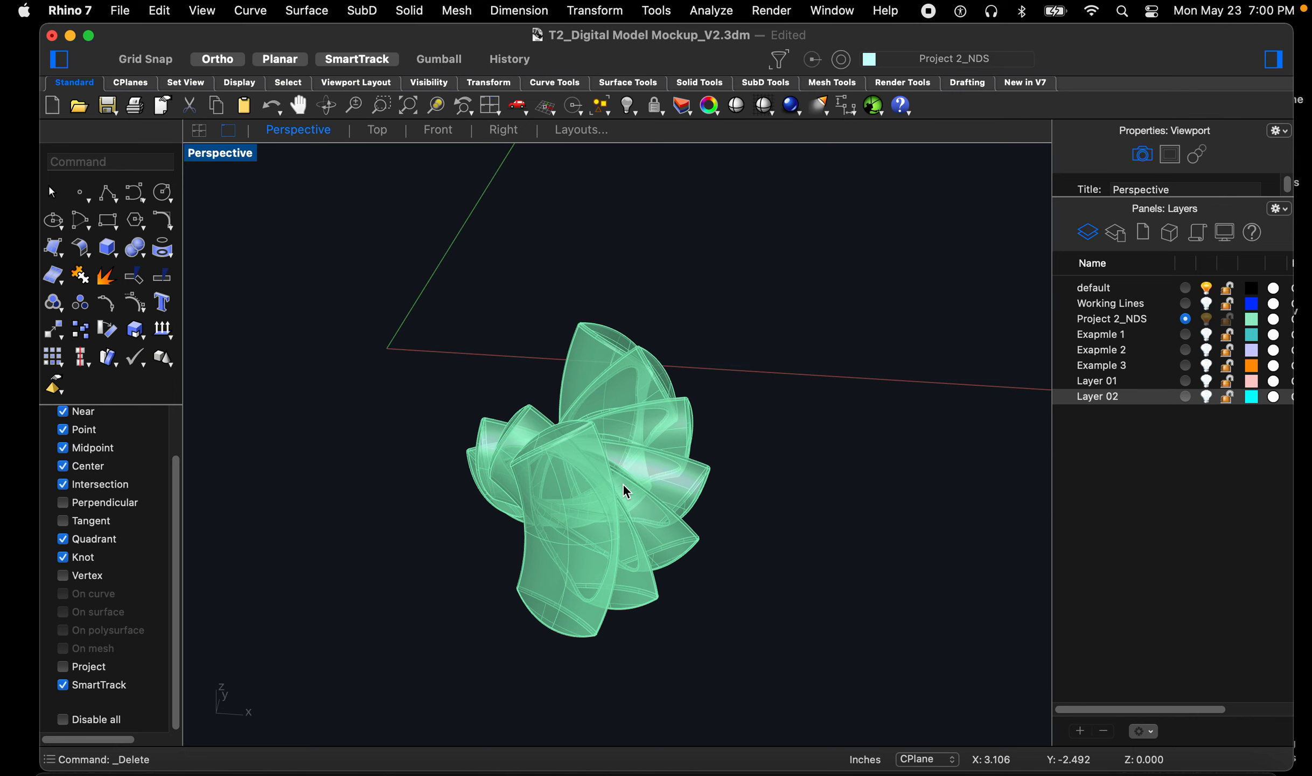
{"action": "right_click_drag", "start_coordinate": [491, 489], "coordinate": [663, 412]}
{"action": "scroll", "coordinate": [550, 458], "scroll_direction": "up", "scroll_amount": 7}
{"action": "scroll", "coordinate": [661, 400], "scroll_direction": "down", "scroll_amount": 5}
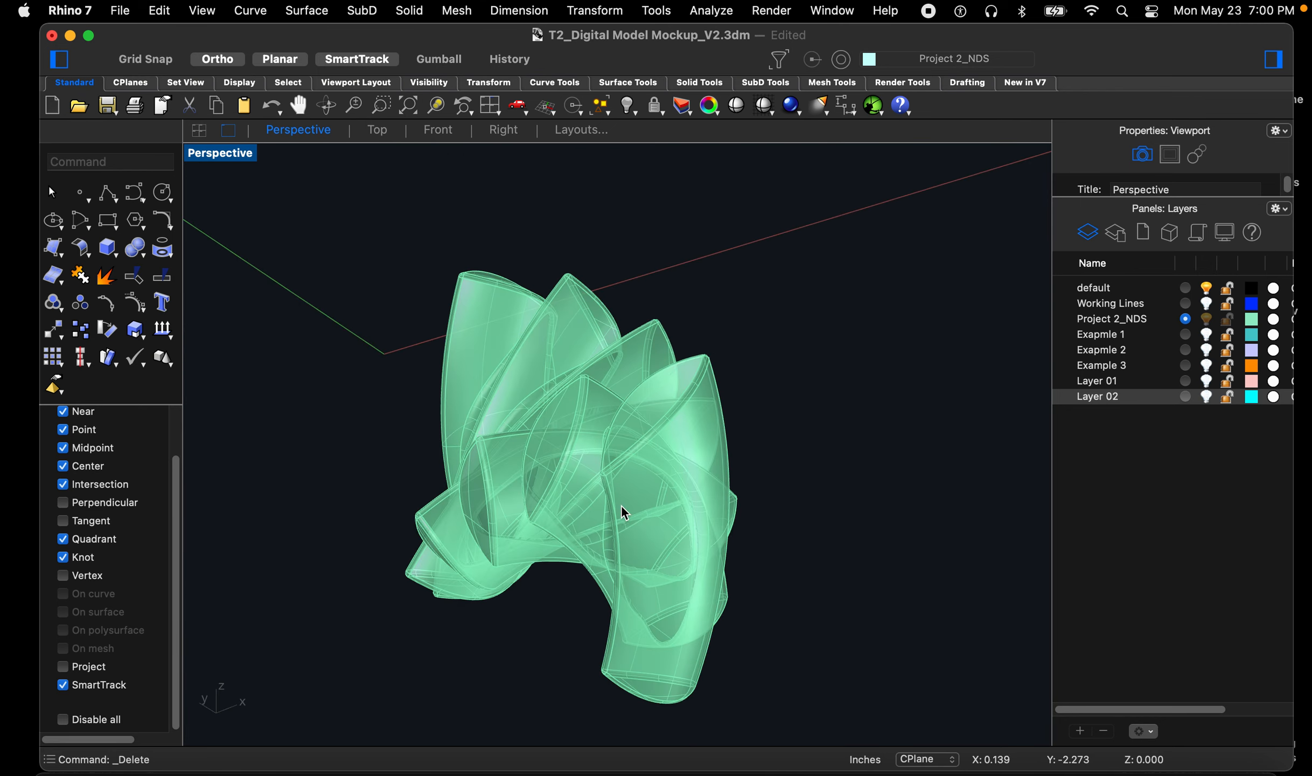
{"action": "scroll", "coordinate": [619, 509], "scroll_direction": "up", "scroll_amount": 3}
{"action": "right_click_drag", "start_coordinate": [591, 544], "coordinate": [725, 457]}
Start an export of only the fan-shaped solid, with STL (Stereolithography) as the file format
{"action": "left_click", "coordinate": [538, 361]}
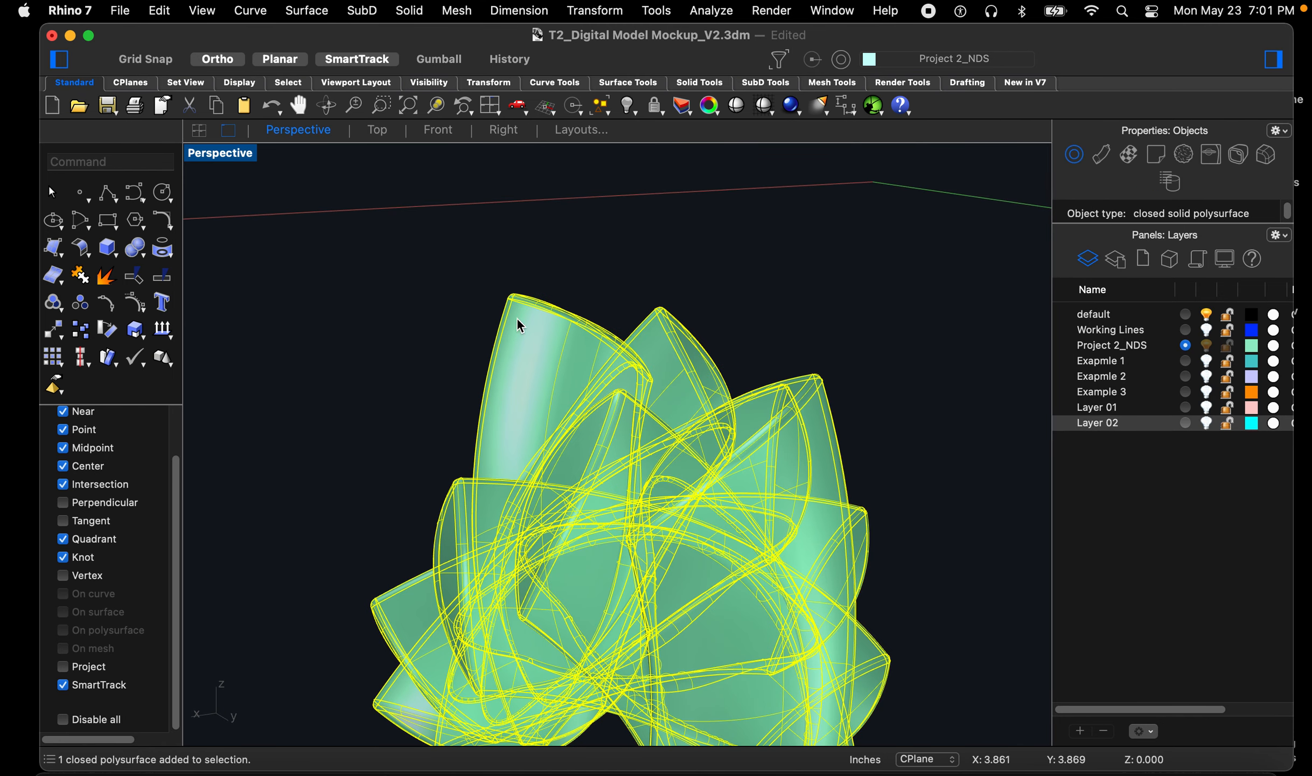
{"action": "left_click", "coordinate": [120, 10]}
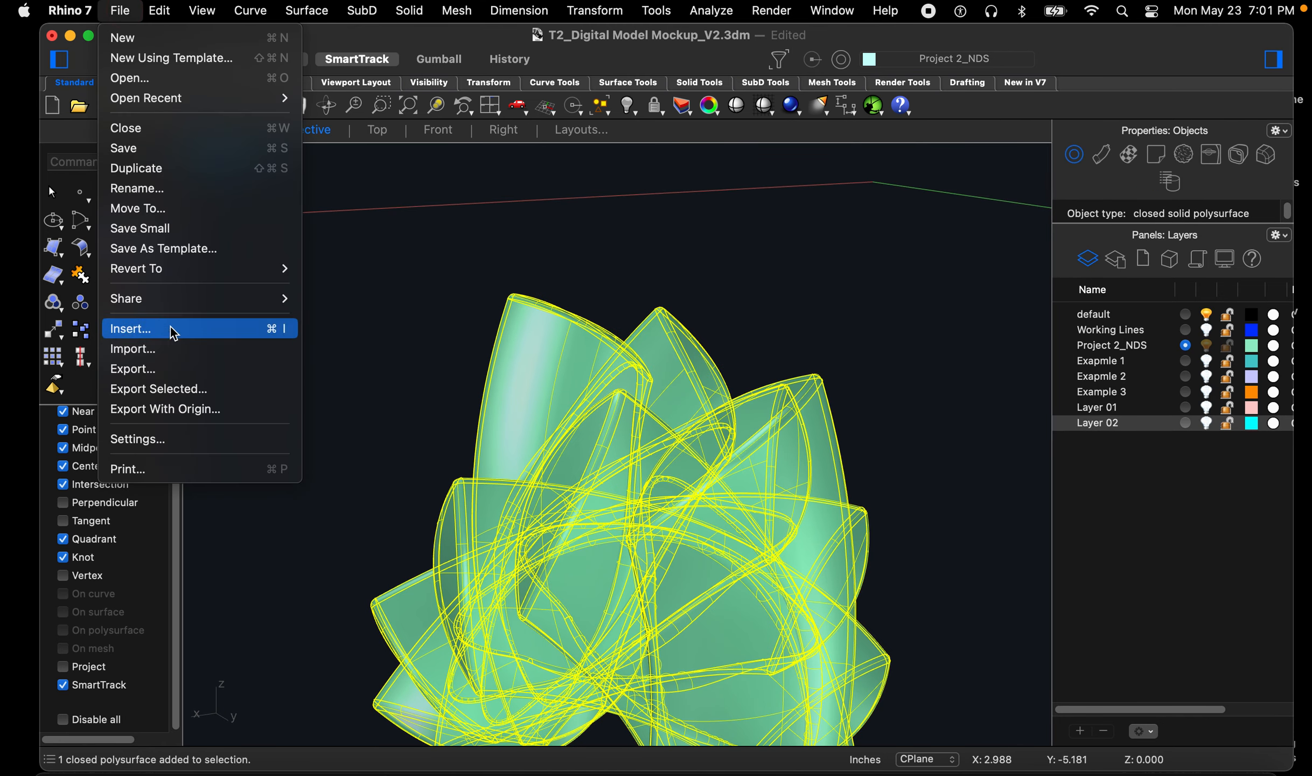
{"action": "left_click", "coordinate": [166, 389]}
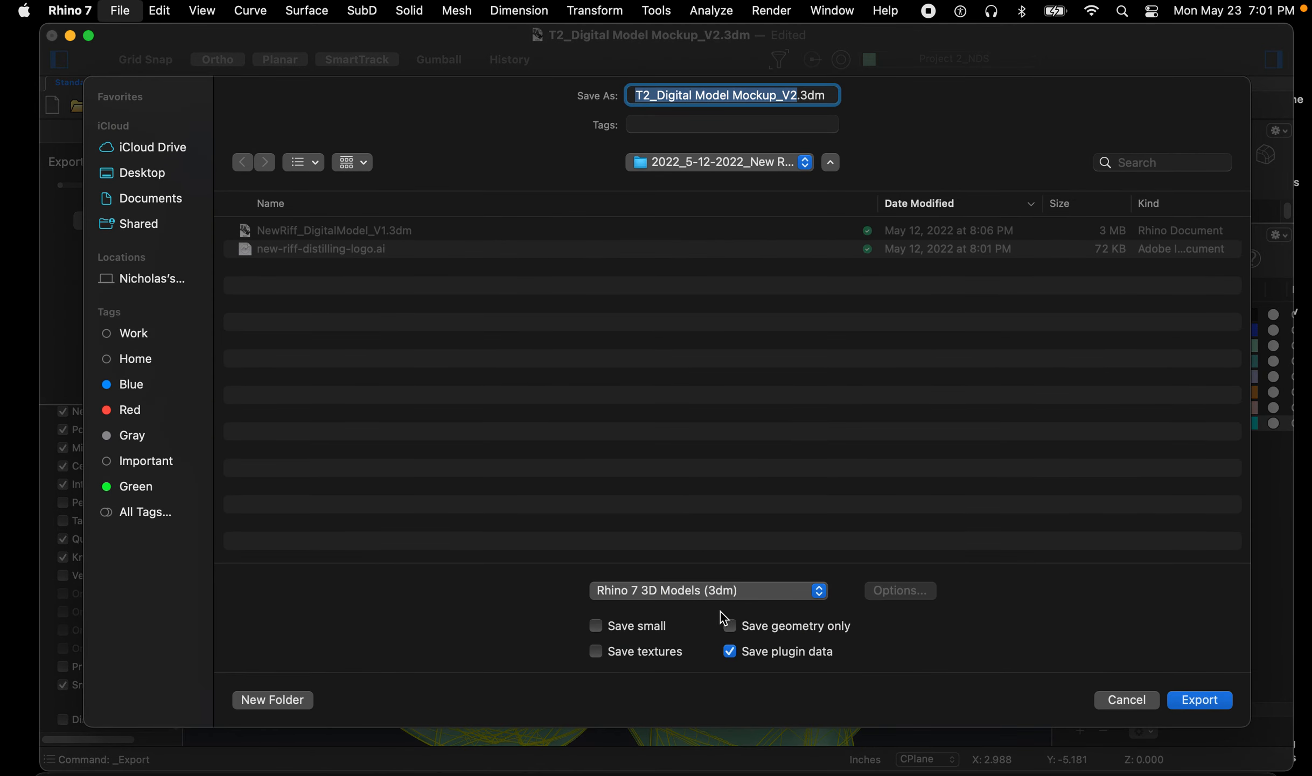
{"action": "left_click", "coordinate": [745, 590]}
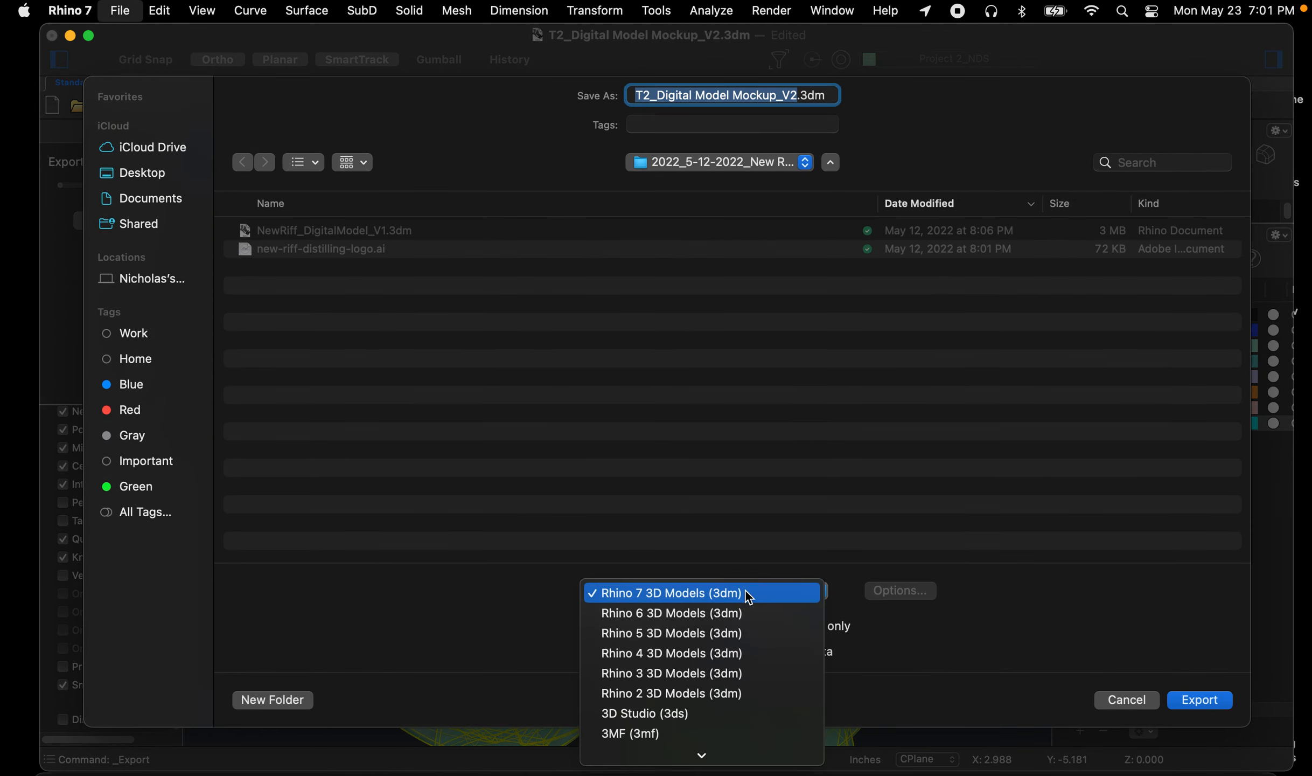
{"action": "scroll", "coordinate": [748, 592], "scroll_direction": "down", "scroll_amount": 15}
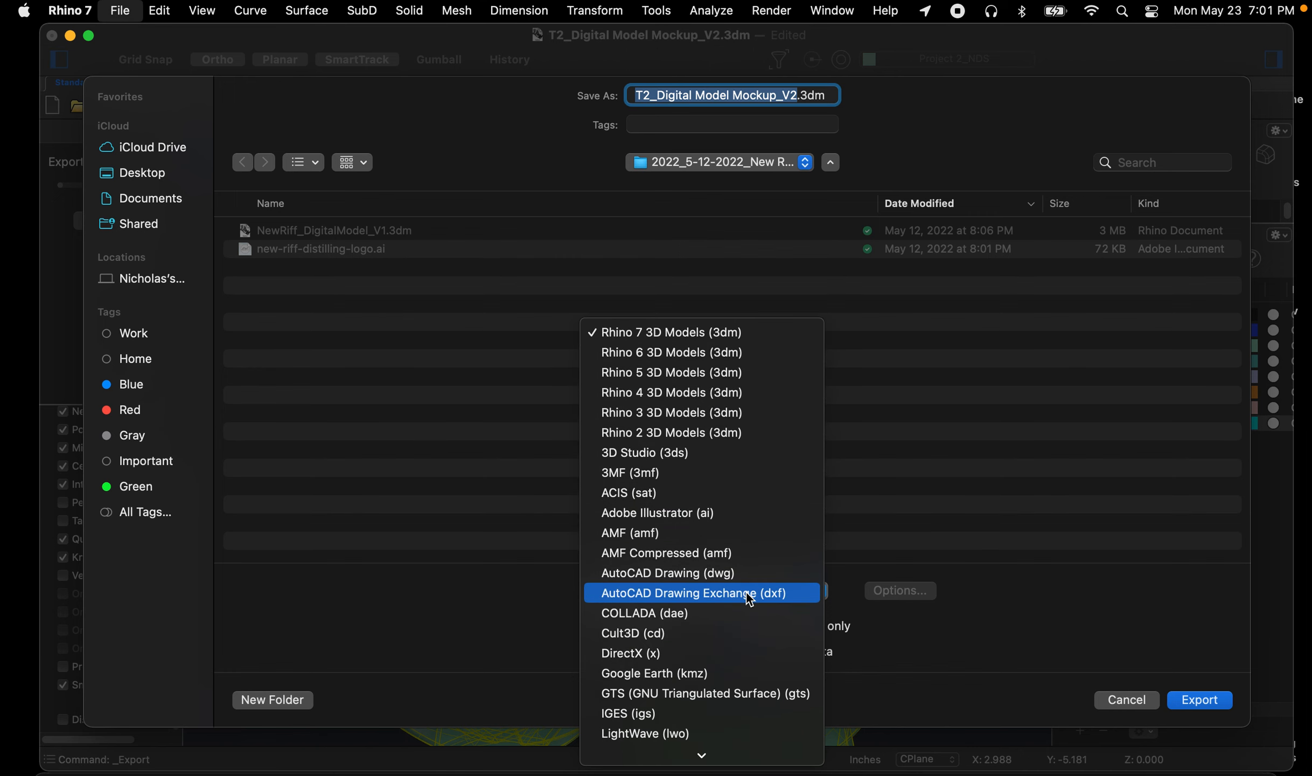
{"action": "scroll", "coordinate": [746, 593], "scroll_direction": "down", "scroll_amount": 15}
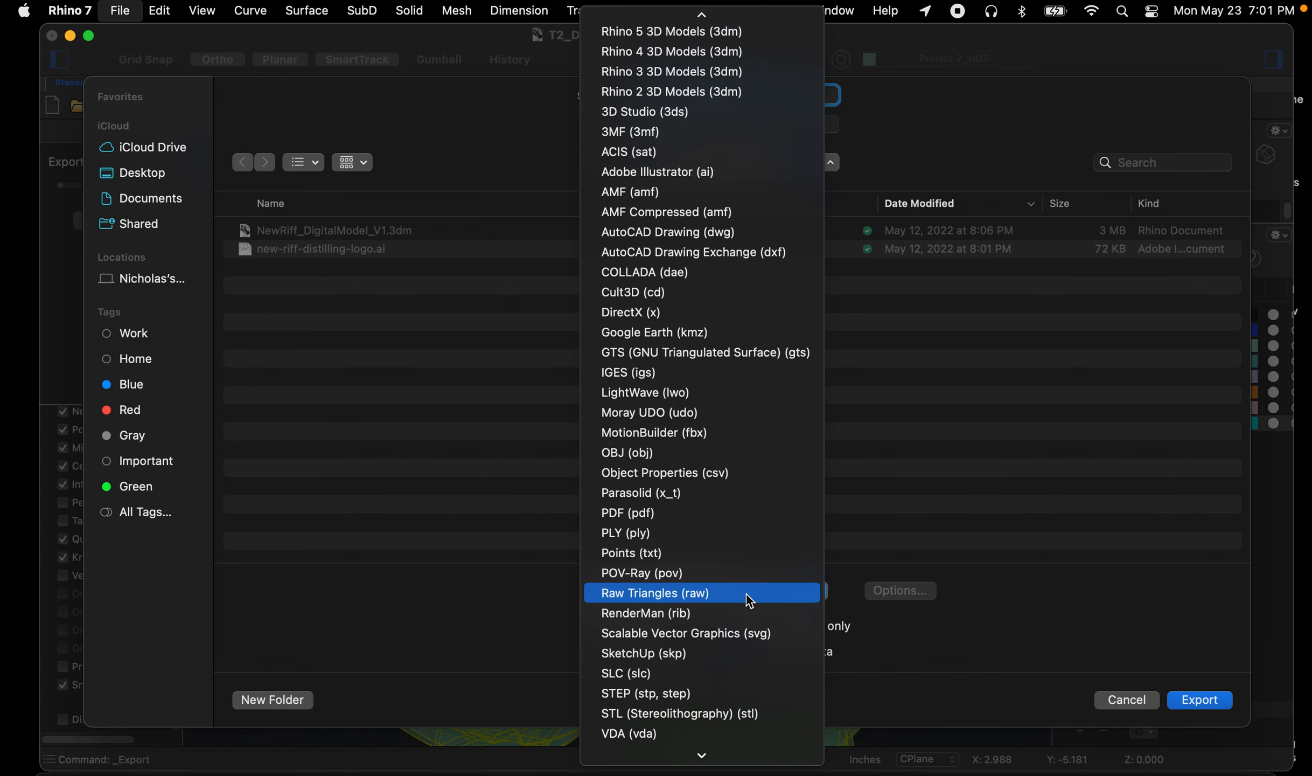
{"action": "left_click", "coordinate": [711, 630]}
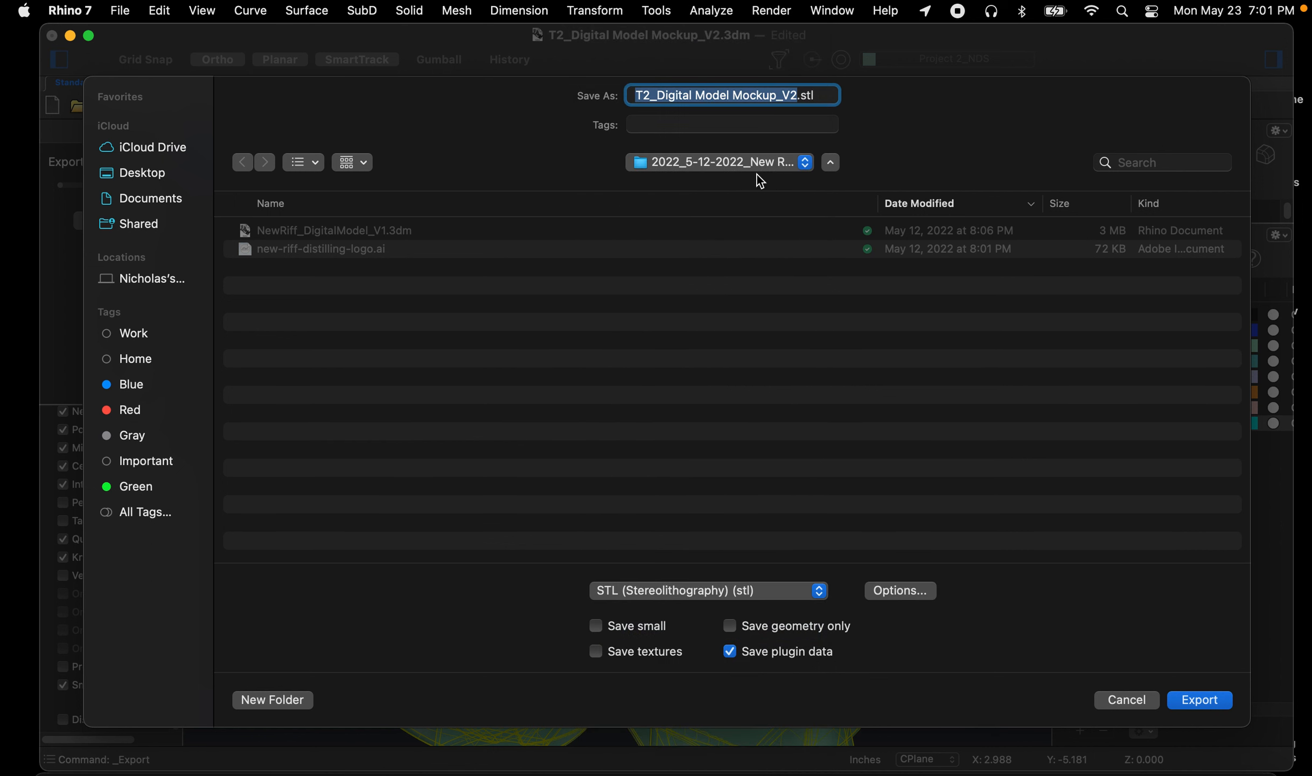
Name the export file T2_STL_V1 and save it to the Desktop
{"action": "left_click", "coordinate": [656, 98]}
{"action": "left_click_drag", "start_coordinate": [656, 98], "coordinate": [798, 96]}
{"action": "type", "text": "STL"}
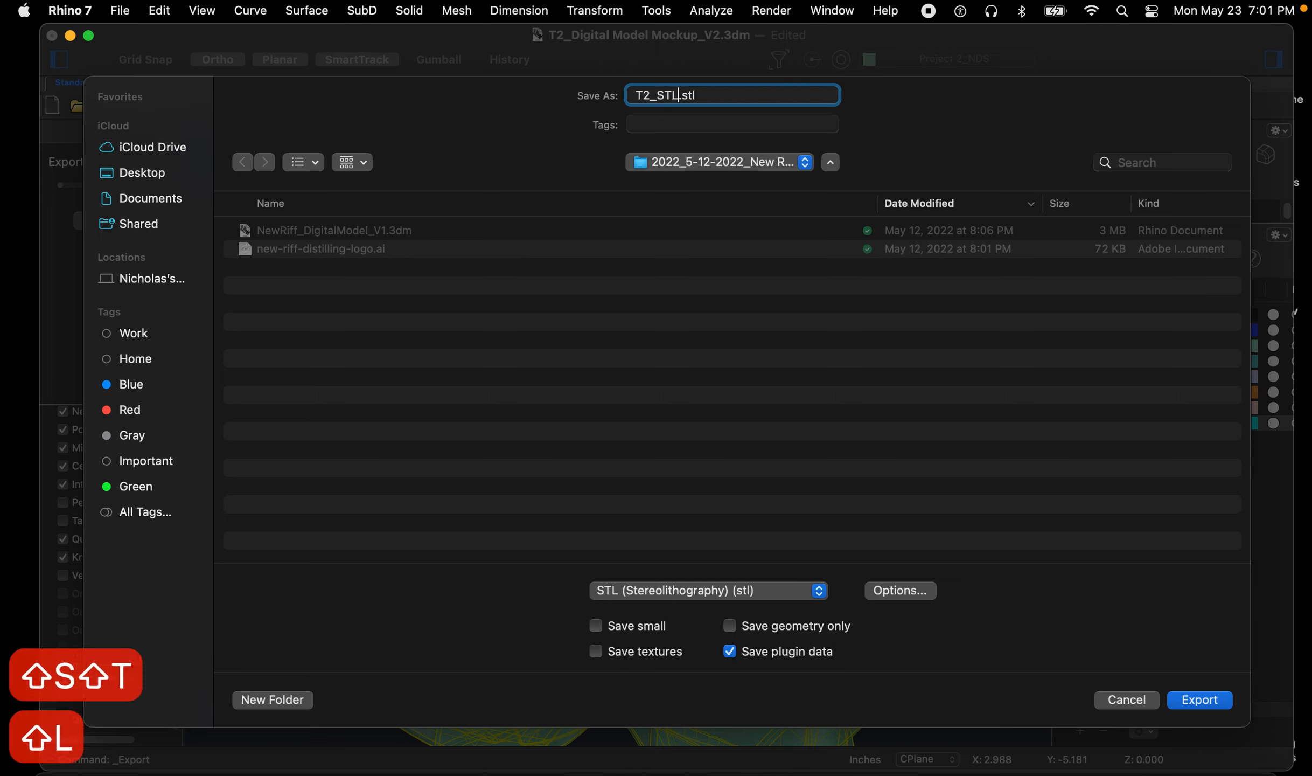
{"action": "type", "text": "_V"}
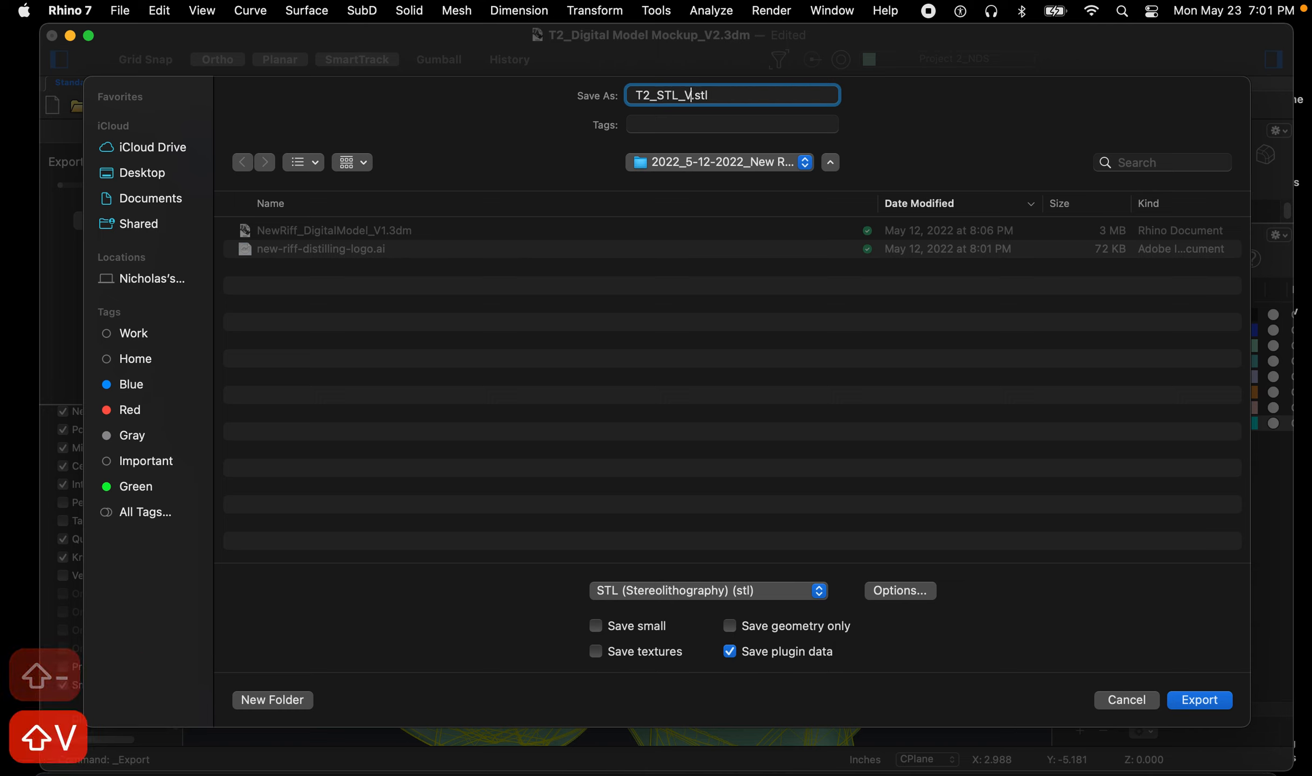
{"action": "type", "text": "1"}
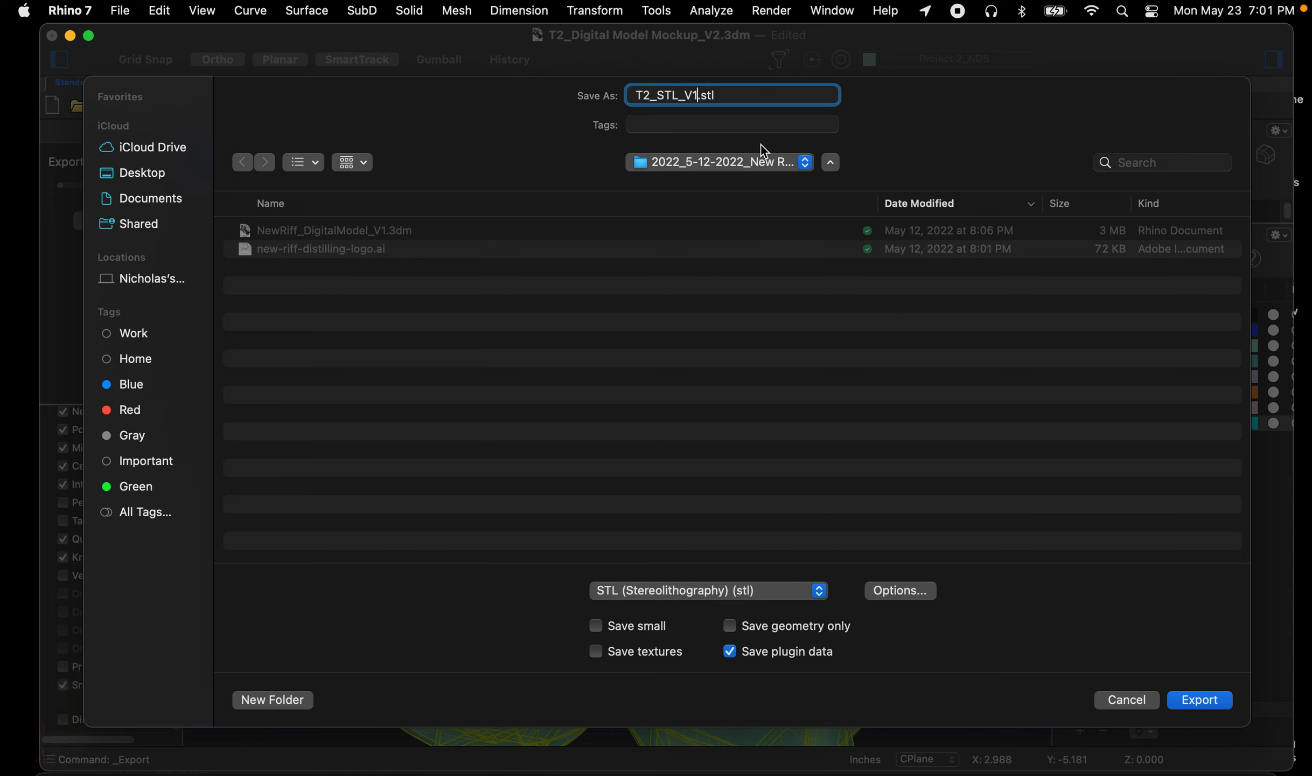
{"action": "left_click", "coordinate": [765, 161]}
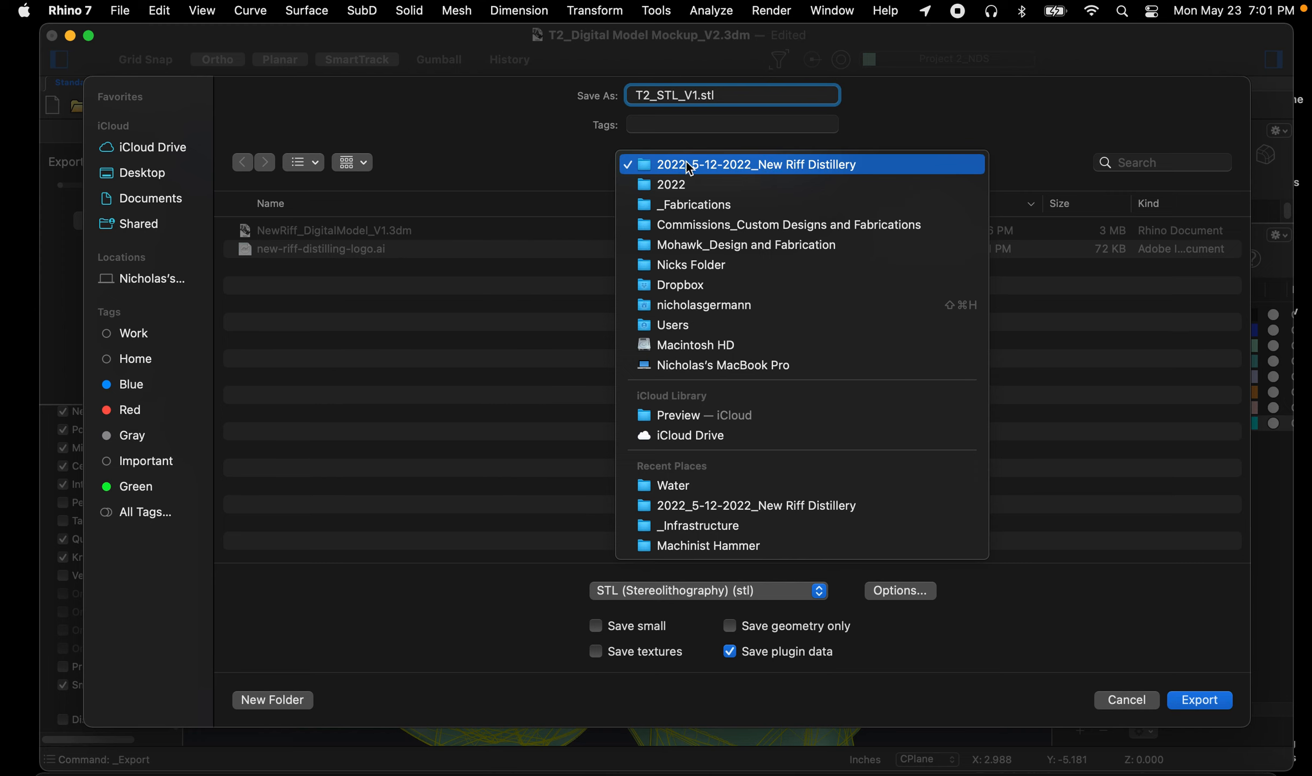
{"action": "left_click", "coordinate": [107, 174]}
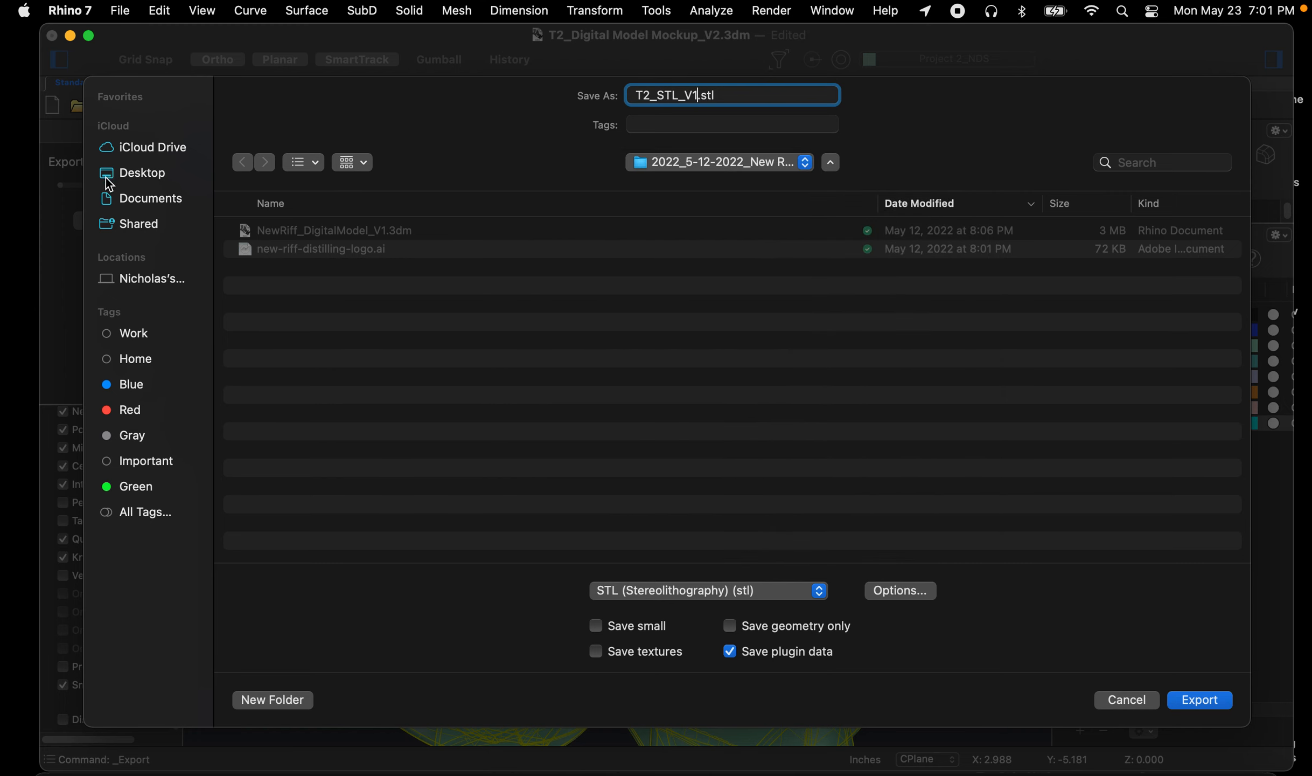
{"action": "left_click", "coordinate": [110, 178]}
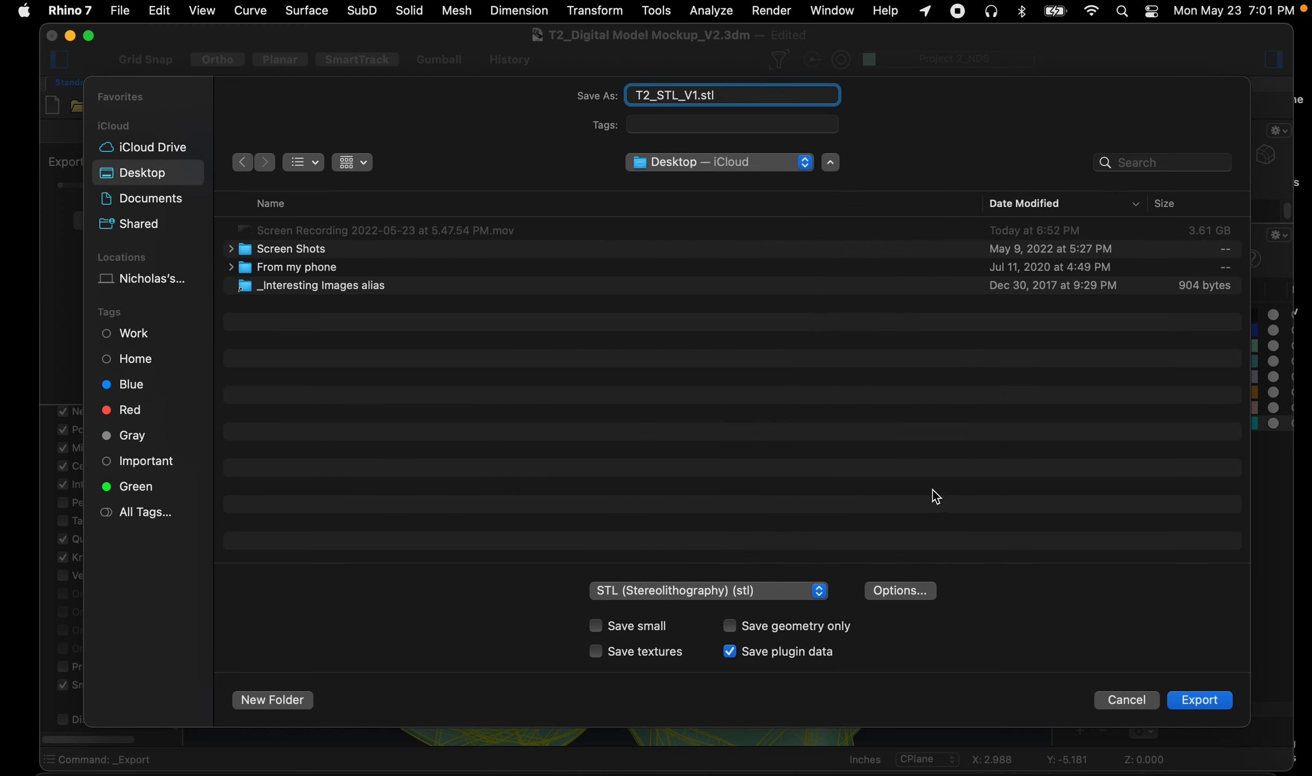
{"action": "left_click", "coordinate": [1194, 700]}
Finish the STL export as binary with a mesh tolerance of 0.001 inches, and minimize the model window
{"action": "left_click", "coordinate": [339, 334]}
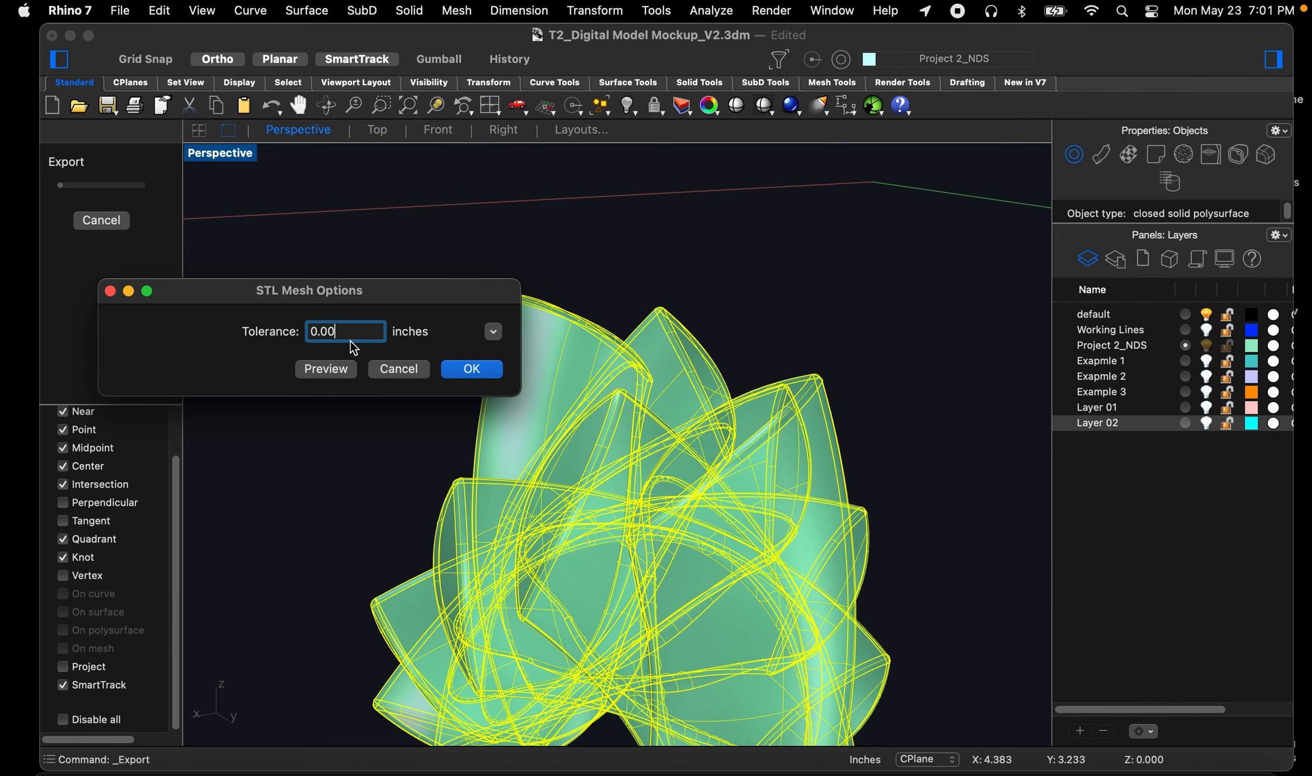
{"action": "type", "text": "1"}
{"action": "left_click", "coordinate": [473, 370]}
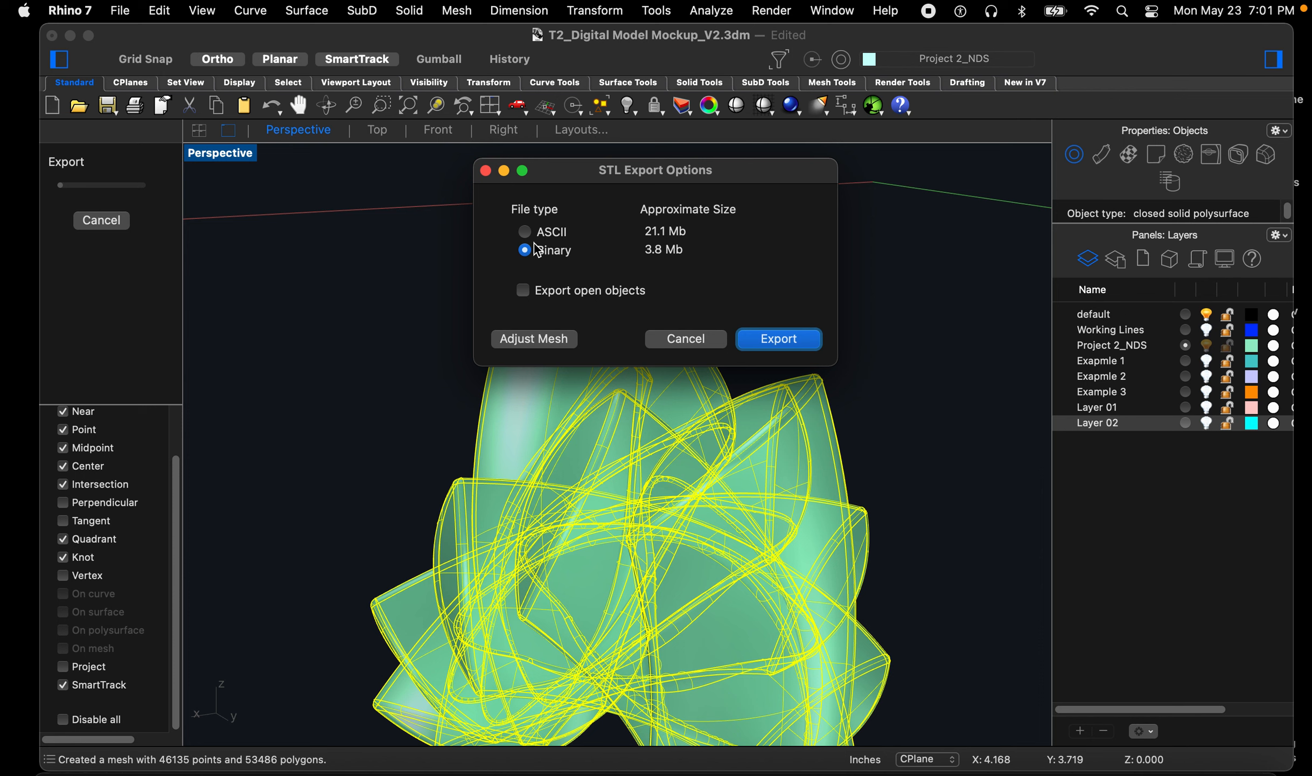
{"action": "left_click", "coordinate": [754, 338]}
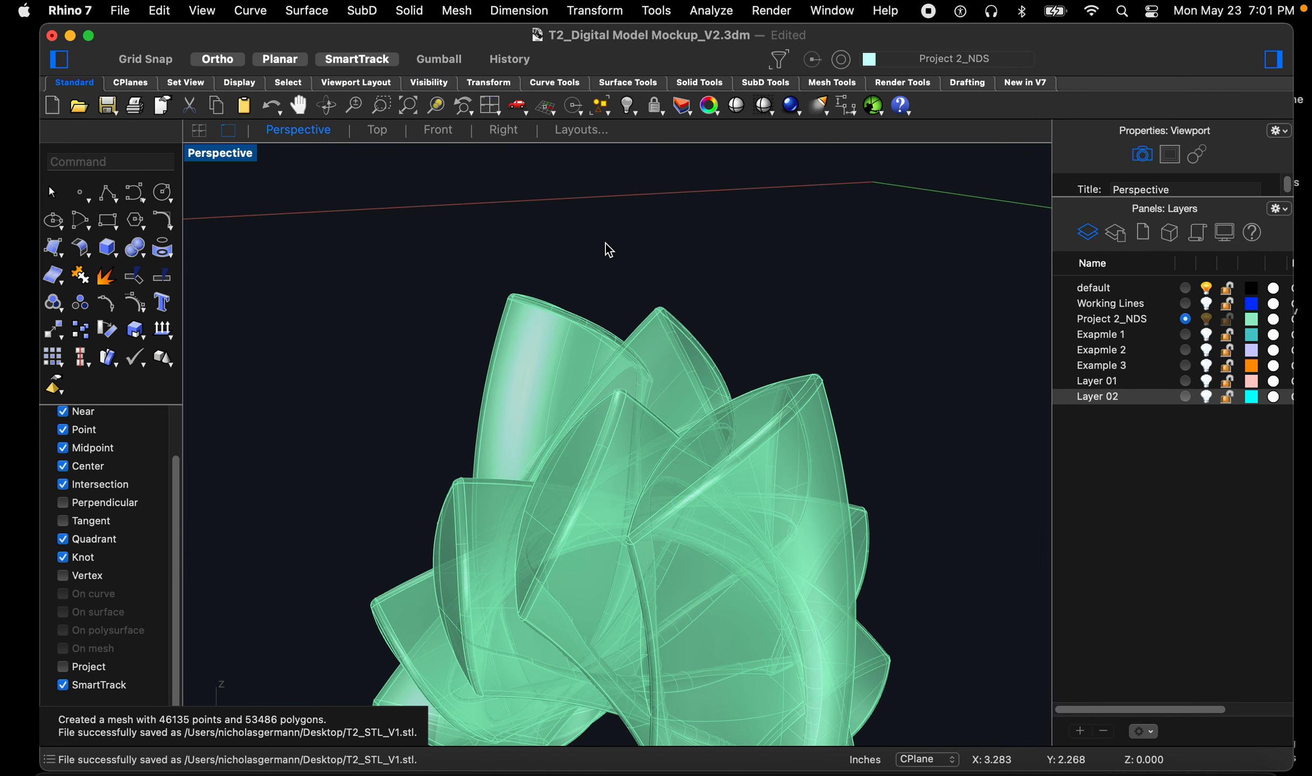
{"action": "left_click", "coordinate": [71, 36]}
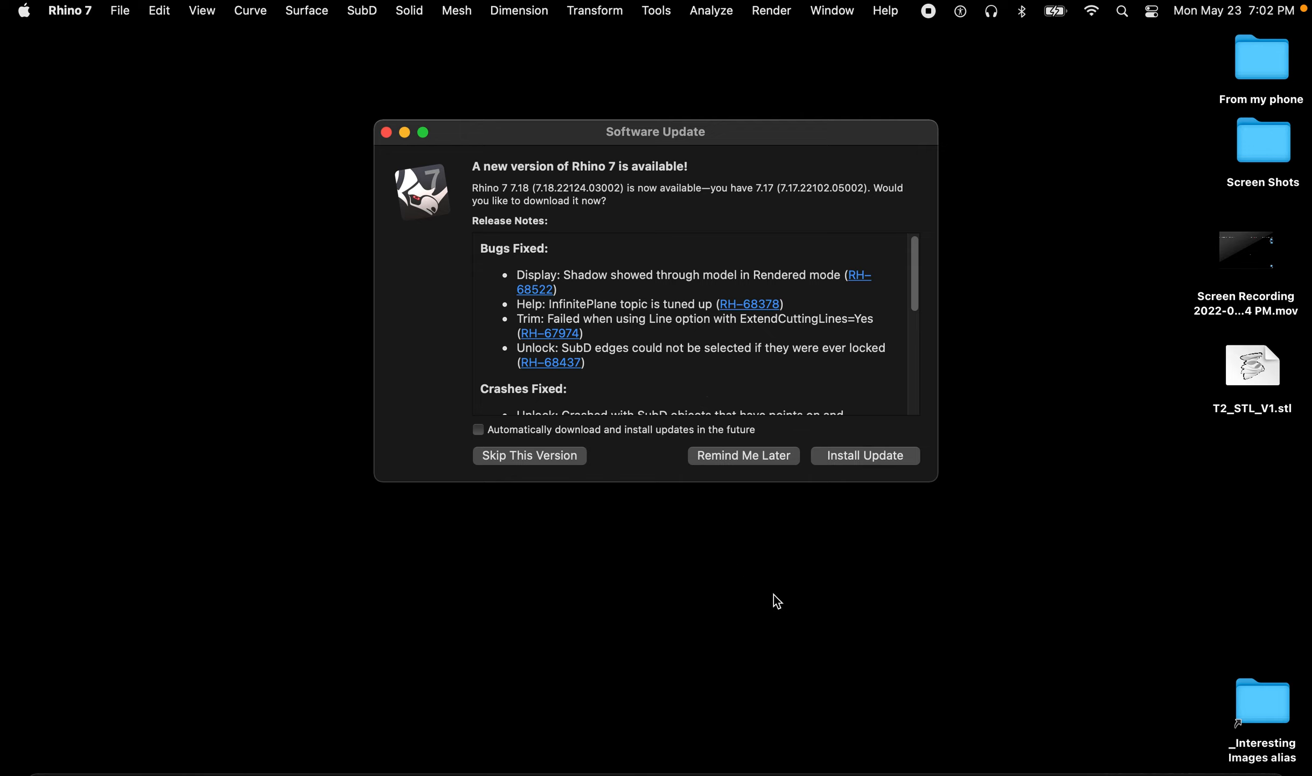
Postpone the Rhino 7 software update
{"action": "left_click", "coordinate": [746, 461]}
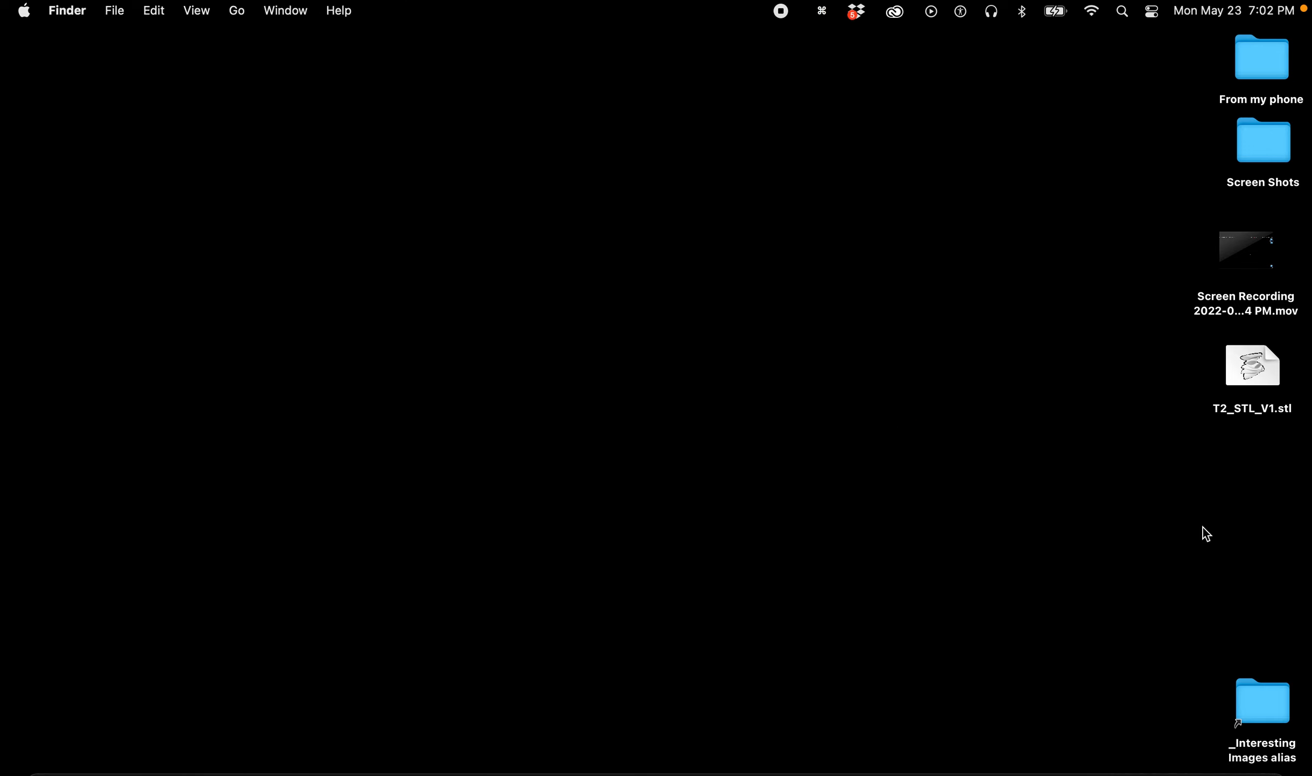
{"action": "double_click", "coordinate": [1240, 371]}
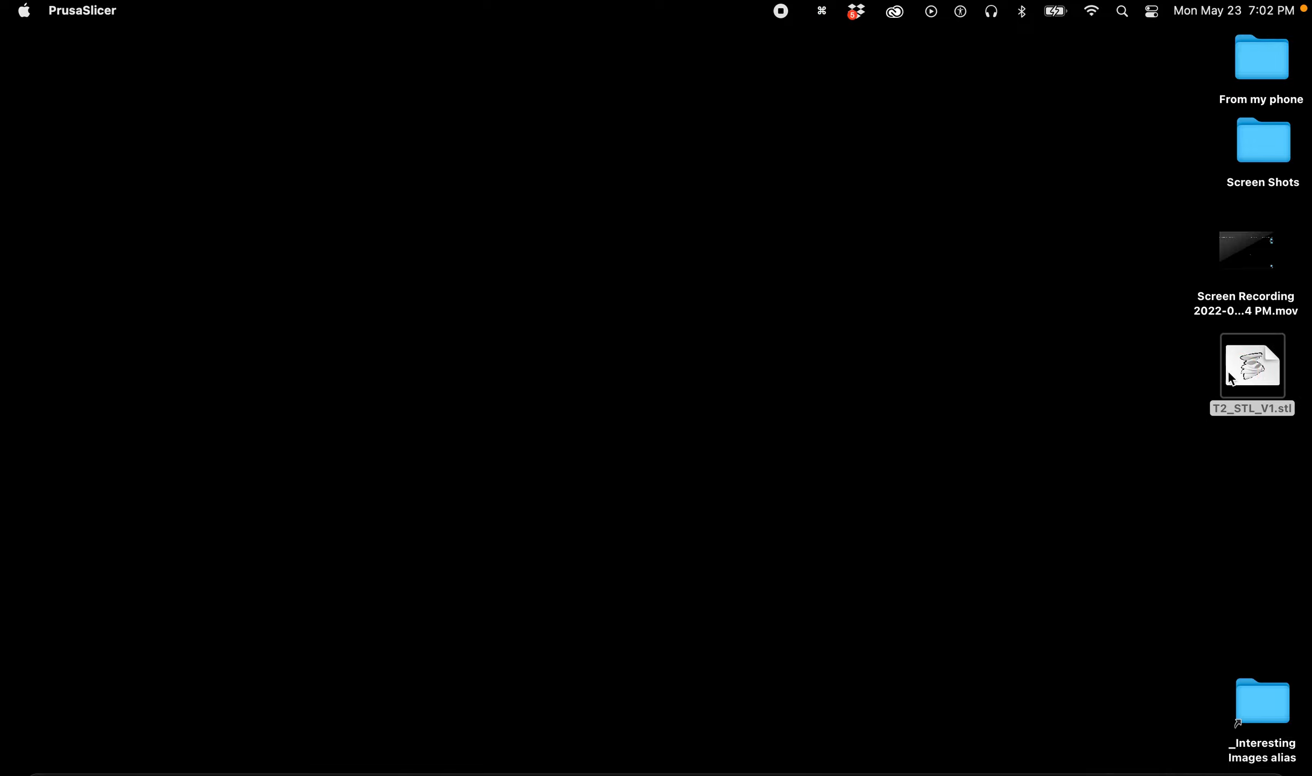
{"action": "key", "text": "super+q"}
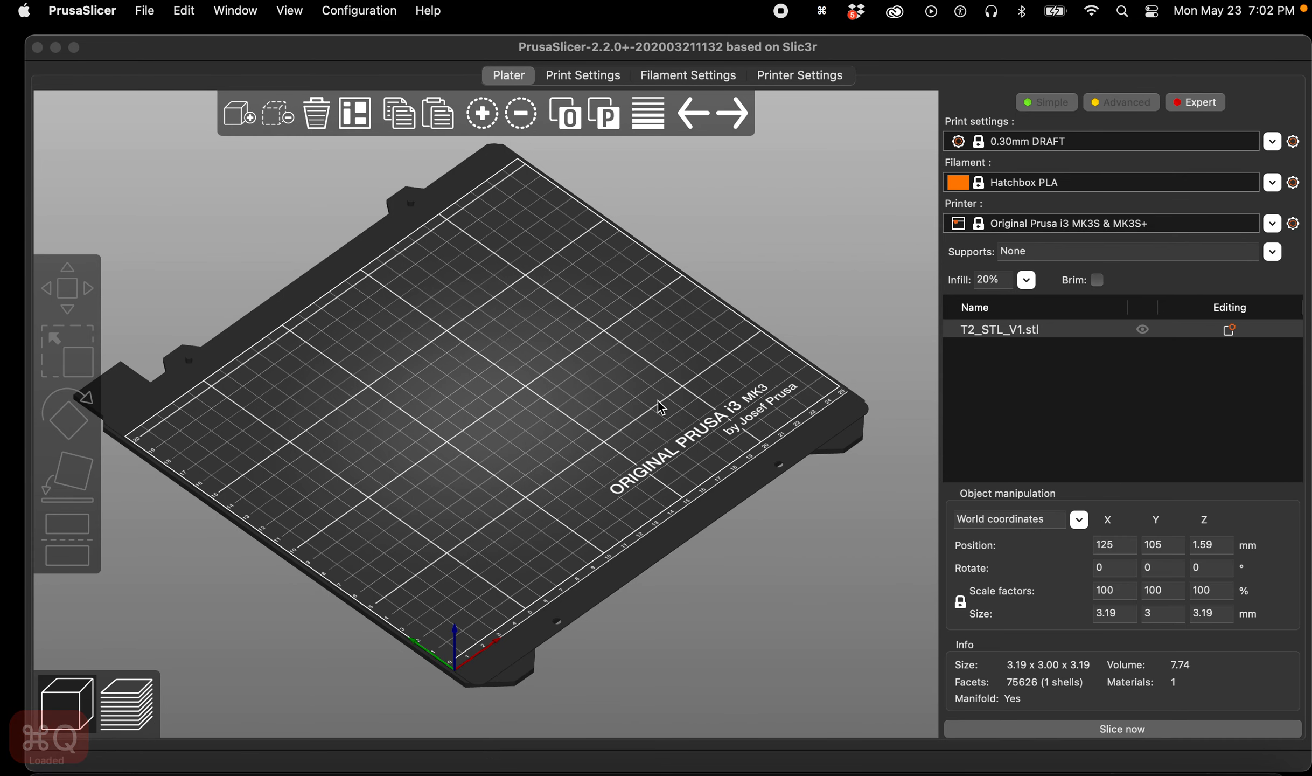
{"action": "left_click", "coordinate": [37, 47]}
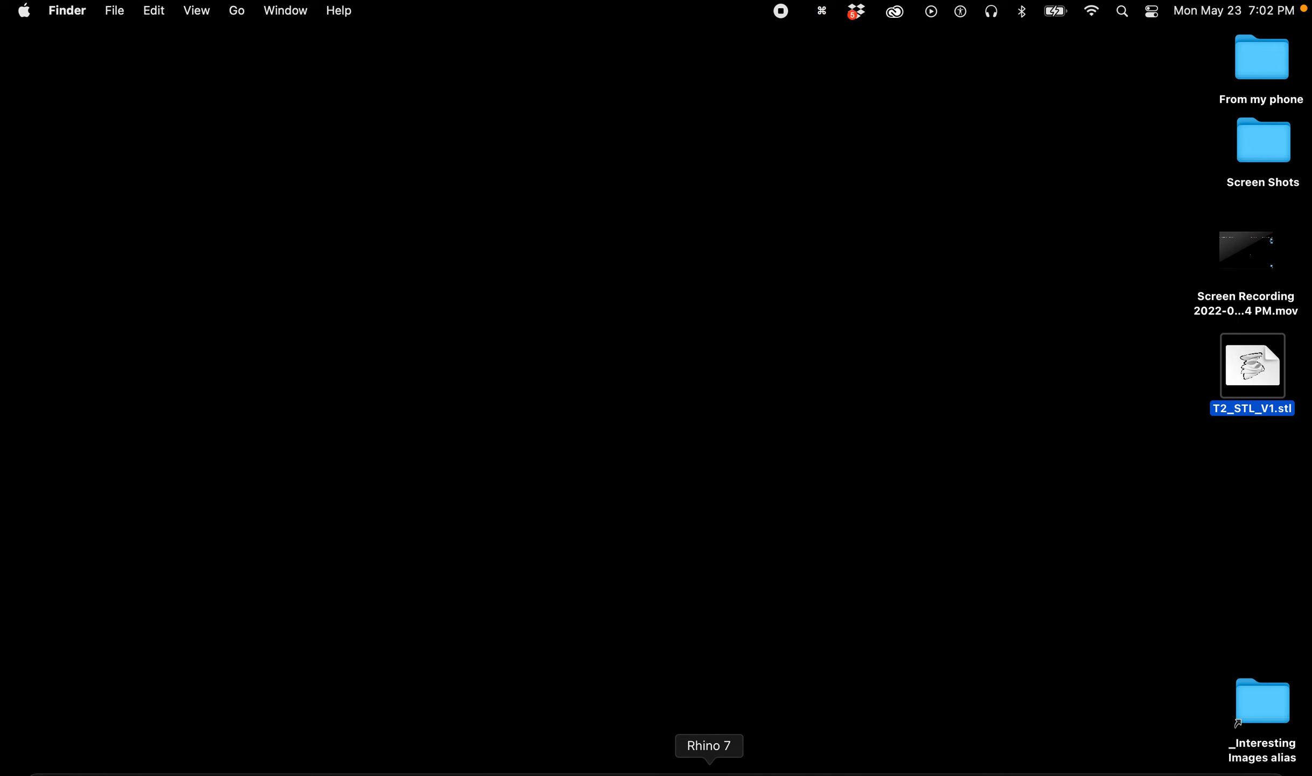
Switch to Rhino 7 and import T2_STL_V1.stl from the Desktop into the open model, with the STL model units set to inches
{"action": "left_click", "coordinate": [706, 773]}
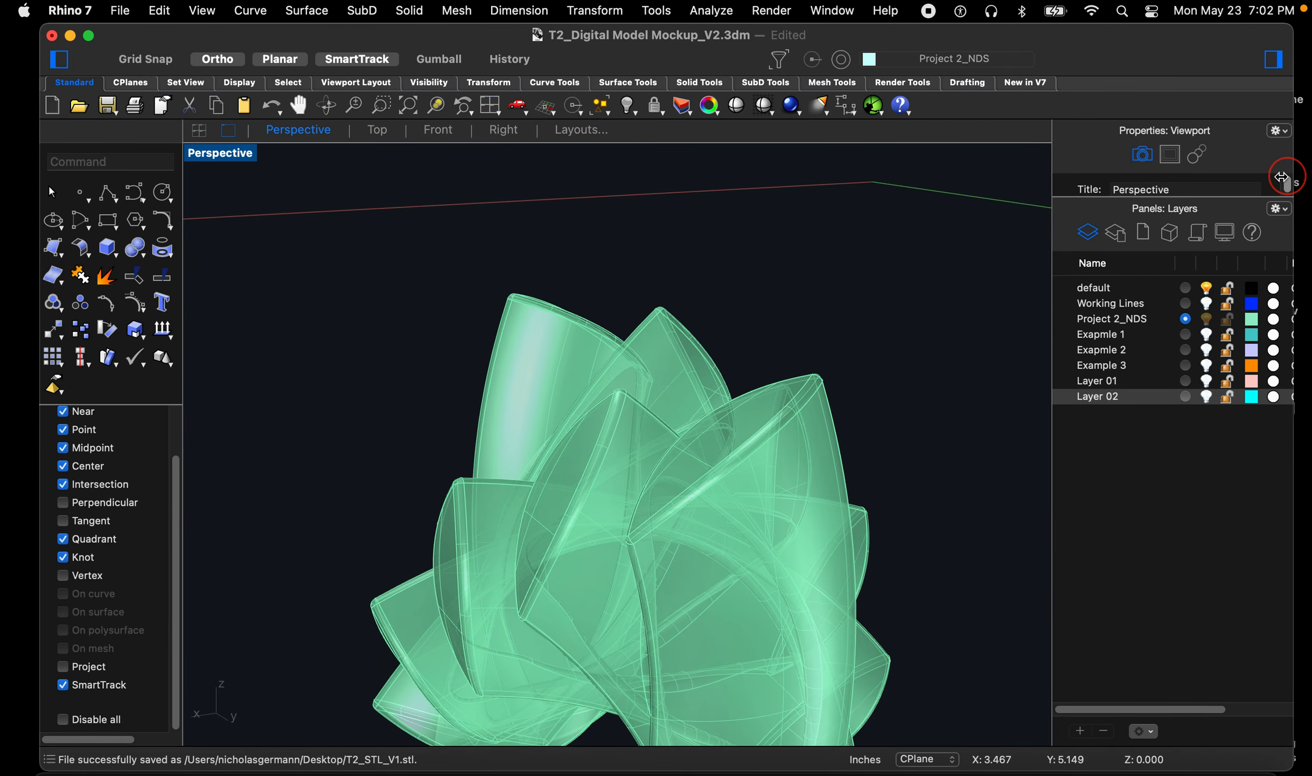
{"action": "left_click_drag", "start_coordinate": [1119, 183], "coordinate": [1112, 214]}
{"action": "left_click_drag", "start_coordinate": [1252, 367], "coordinate": [721, 294]}
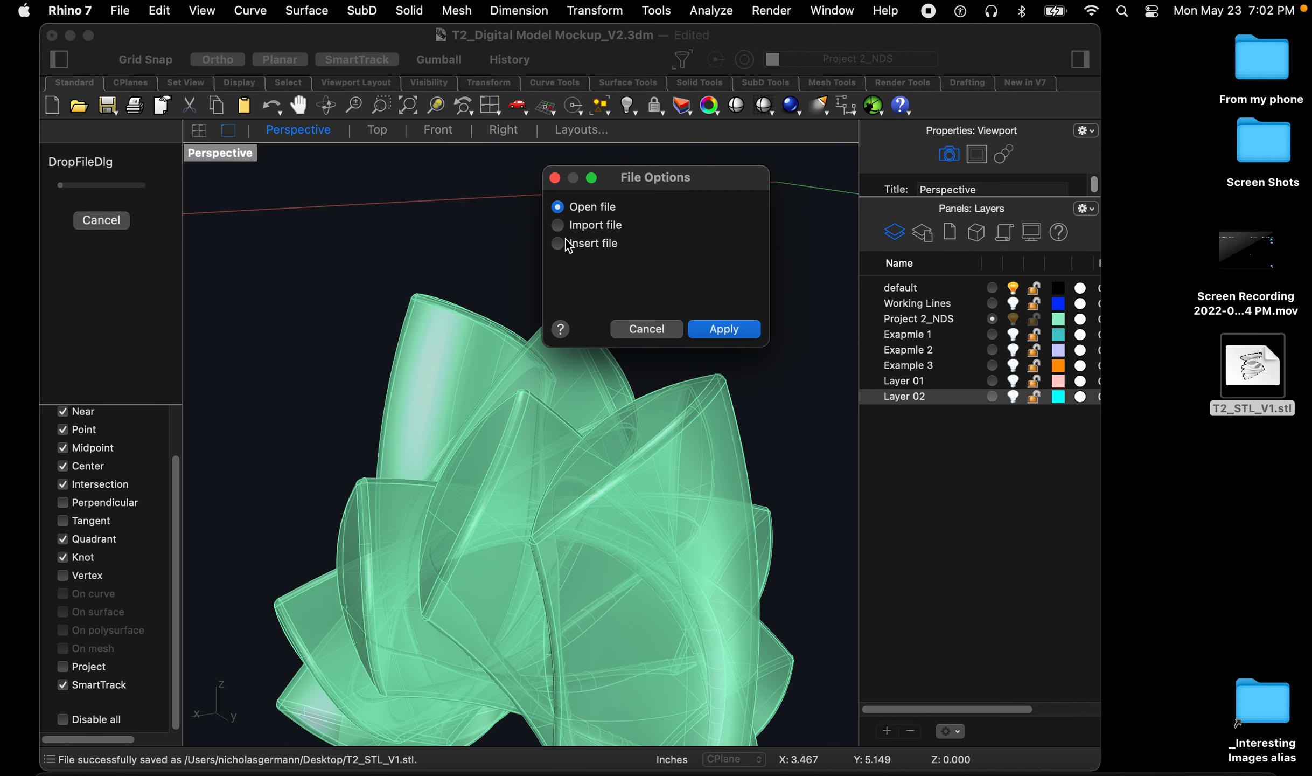
{"action": "left_click", "coordinate": [734, 328]}
{"action": "left_click", "coordinate": [414, 488]}
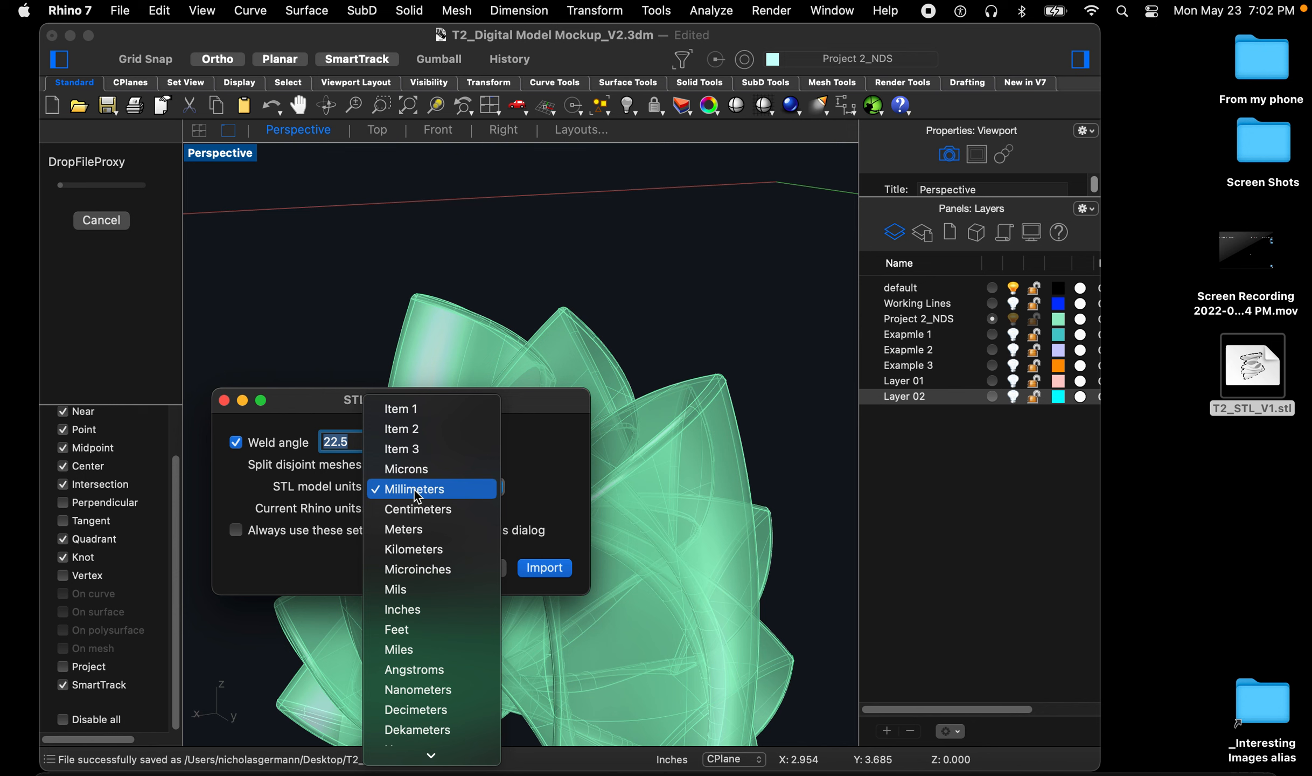
{"action": "left_click", "coordinate": [426, 608]}
{"action": "left_click", "coordinate": [544, 568]}
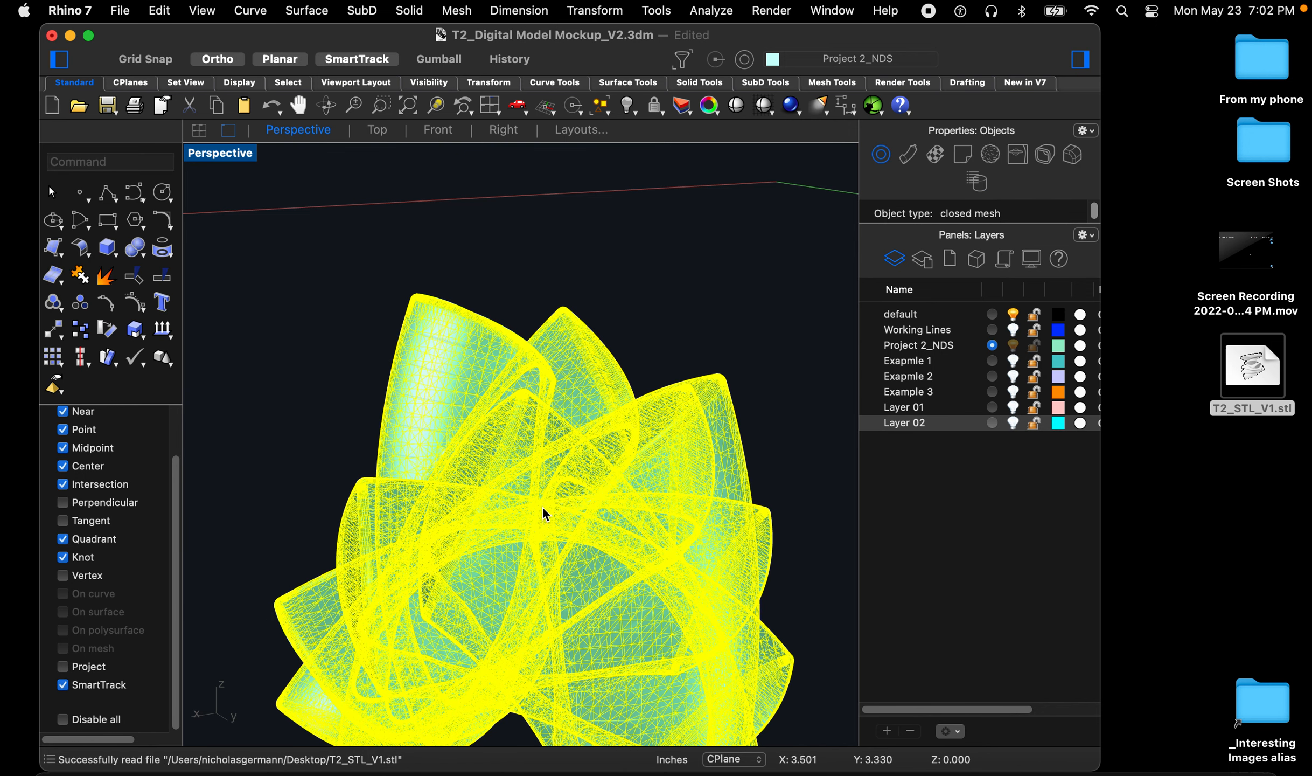
Move the imported mesh away from the original solid into empty space so the two stand apart
{"action": "scroll", "coordinate": [552, 359], "scroll_direction": "down", "scroll_amount": 5}
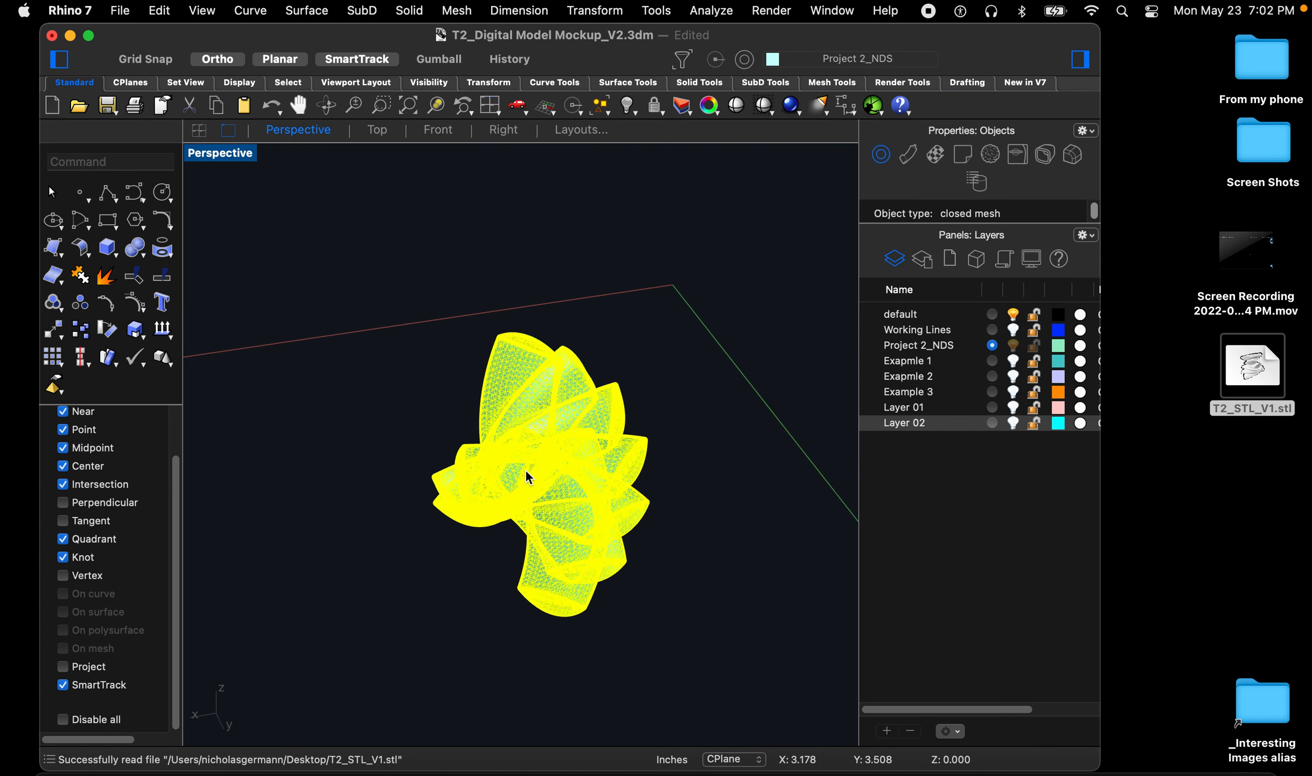
{"action": "type", "text": "m"}
{"action": "key", "text": "Return"}
{"action": "left_click", "coordinate": [360, 552]}
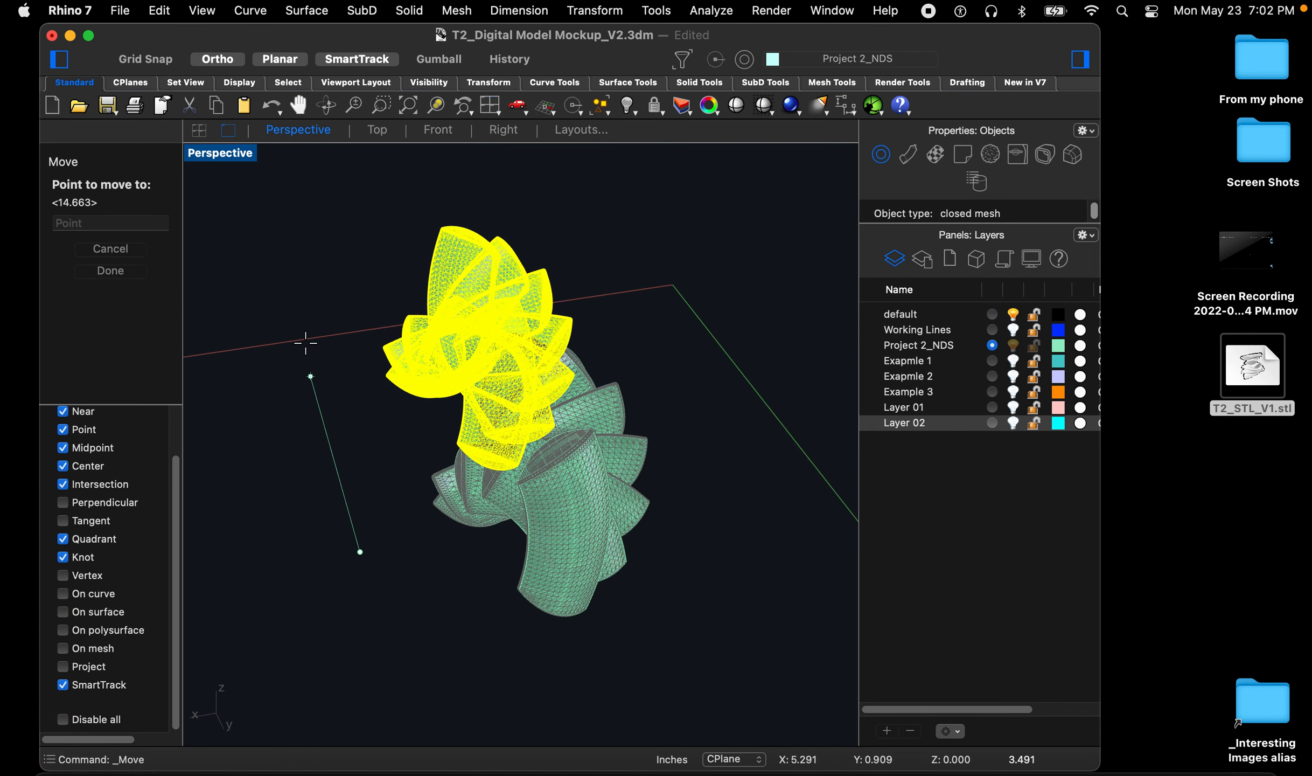
{"action": "left_click", "coordinate": [302, 309]}
{"action": "left_click", "coordinate": [333, 263]}
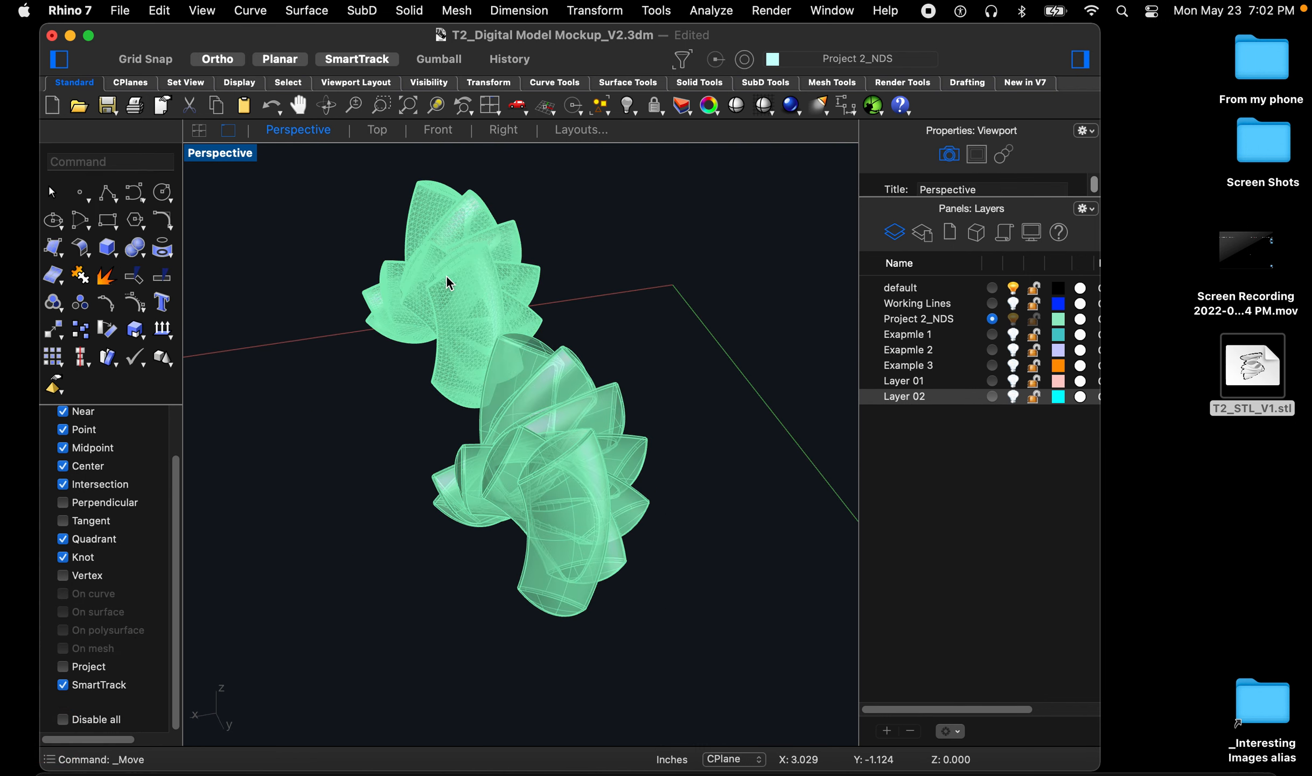
Examine the imported mesh's triangulated surface up close and from several angles, and compare it with the original solid
{"action": "scroll", "coordinate": [446, 276], "scroll_direction": "up", "scroll_amount": 8}
{"action": "right_click_drag", "start_coordinate": [560, 430], "coordinate": [681, 412]}
{"action": "scroll", "coordinate": [681, 412], "scroll_direction": "down", "scroll_amount": 12}
{"action": "type", "text": "z"}
{"action": "key", "text": "Return"}
{"action": "left_click_drag", "start_coordinate": [556, 337], "coordinate": [468, 468]}
{"action": "scroll", "coordinate": [504, 448], "scroll_direction": "down", "scroll_amount": 5}
{"action": "right_click_drag", "start_coordinate": [504, 448], "coordinate": [521, 454]}
{"action": "scroll", "coordinate": [521, 454], "scroll_direction": "up", "scroll_amount": 10}
{"action": "scroll", "coordinate": [413, 547], "scroll_direction": "down", "scroll_amount": 5}
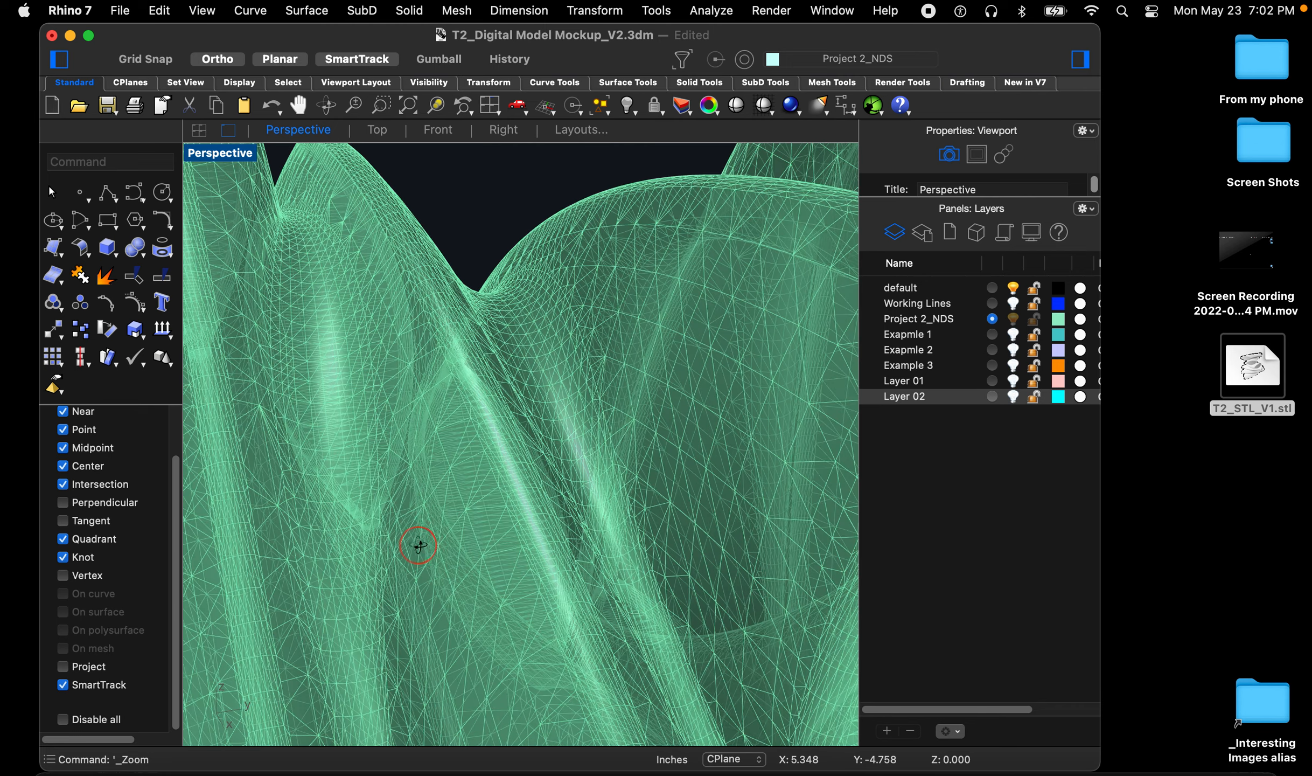
{"action": "scroll", "coordinate": [681, 286], "scroll_direction": "up", "scroll_amount": 3}
{"action": "scroll", "coordinate": [642, 305], "scroll_direction": "up", "scroll_amount": 3}
{"action": "right_click_drag", "start_coordinate": [641, 306], "coordinate": [476, 395]}
{"action": "scroll", "coordinate": [543, 325], "scroll_direction": "down", "scroll_amount": 5}
{"action": "scroll", "coordinate": [484, 399], "scroll_direction": "up", "scroll_amount": 8}
{"action": "right_click_drag", "start_coordinate": [582, 427], "coordinate": [557, 386]}
{"action": "scroll", "coordinate": [557, 415], "scroll_direction": "down", "scroll_amount": 5}
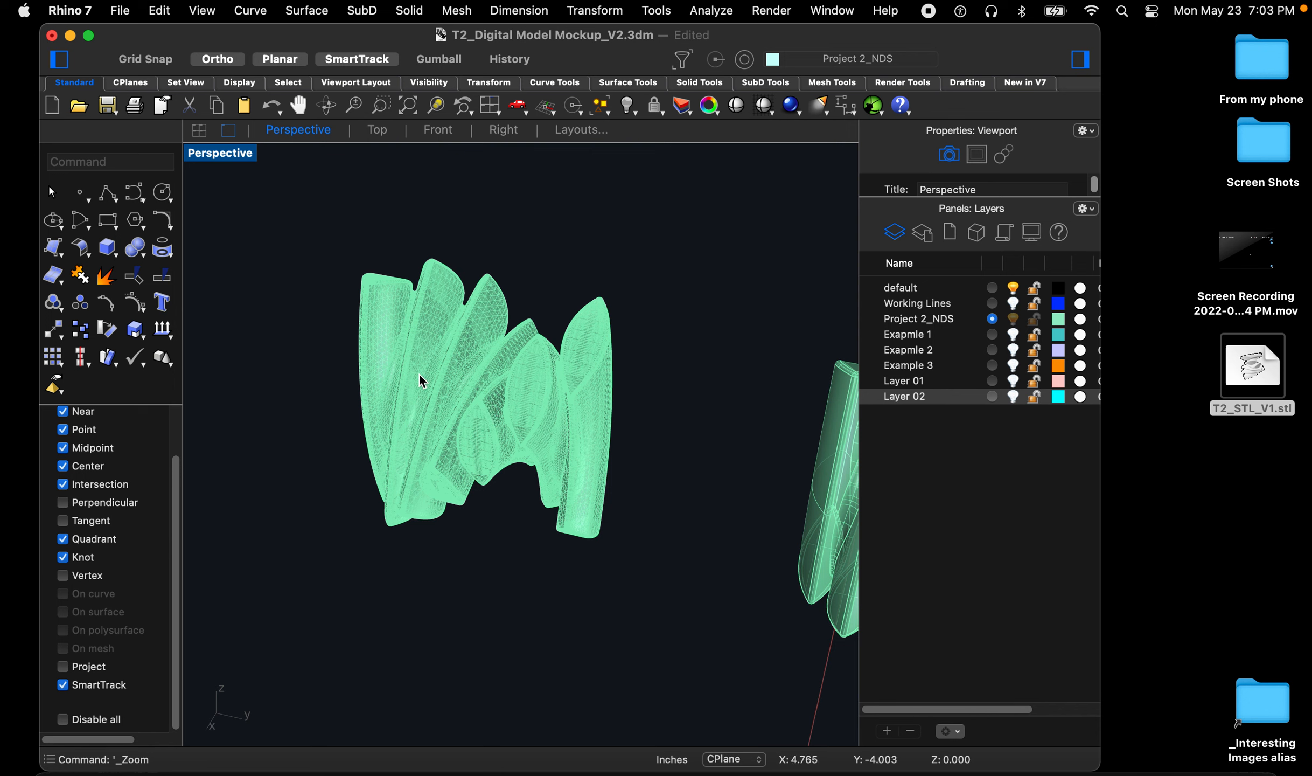
{"action": "scroll", "coordinate": [417, 373], "scroll_direction": "down", "scroll_amount": 5}
{"action": "scroll", "coordinate": [451, 377], "scroll_direction": "up", "scroll_amount": 11}
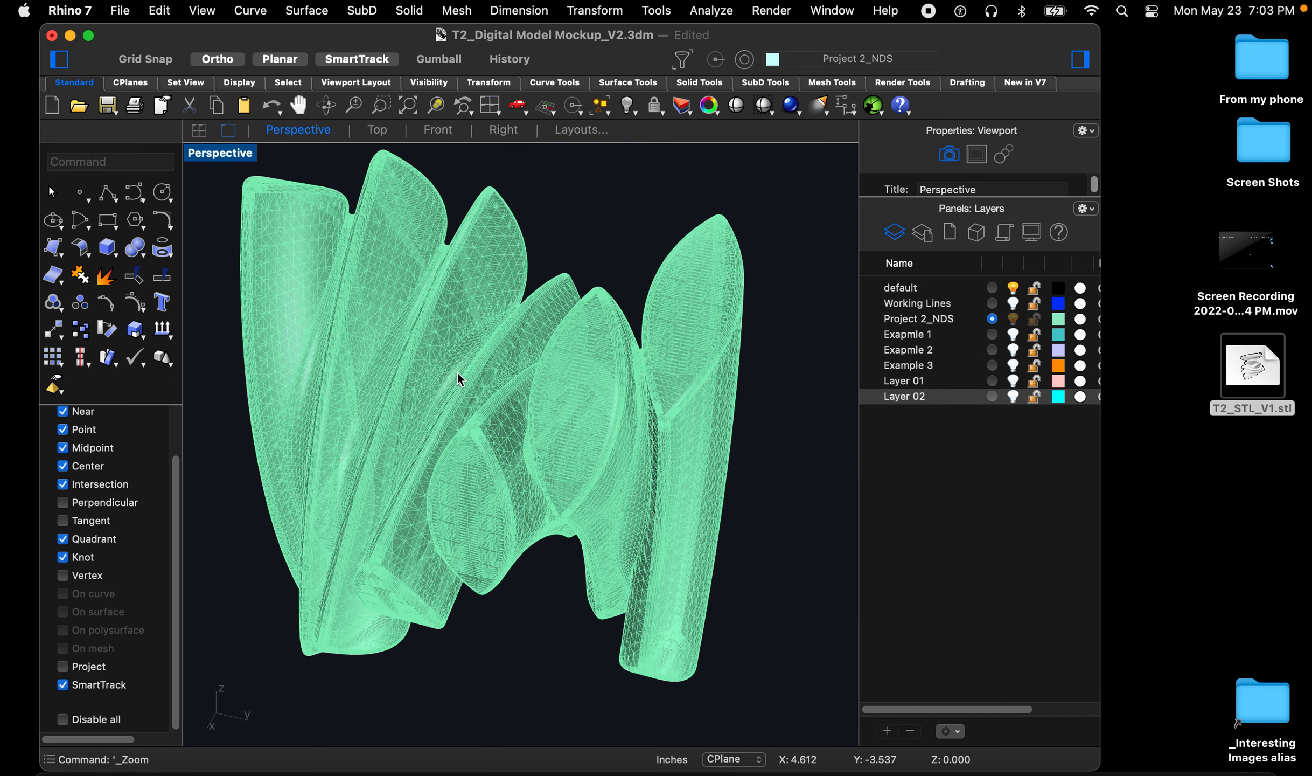
{"action": "scroll", "coordinate": [377, 423], "scroll_direction": "down", "scroll_amount": 3}
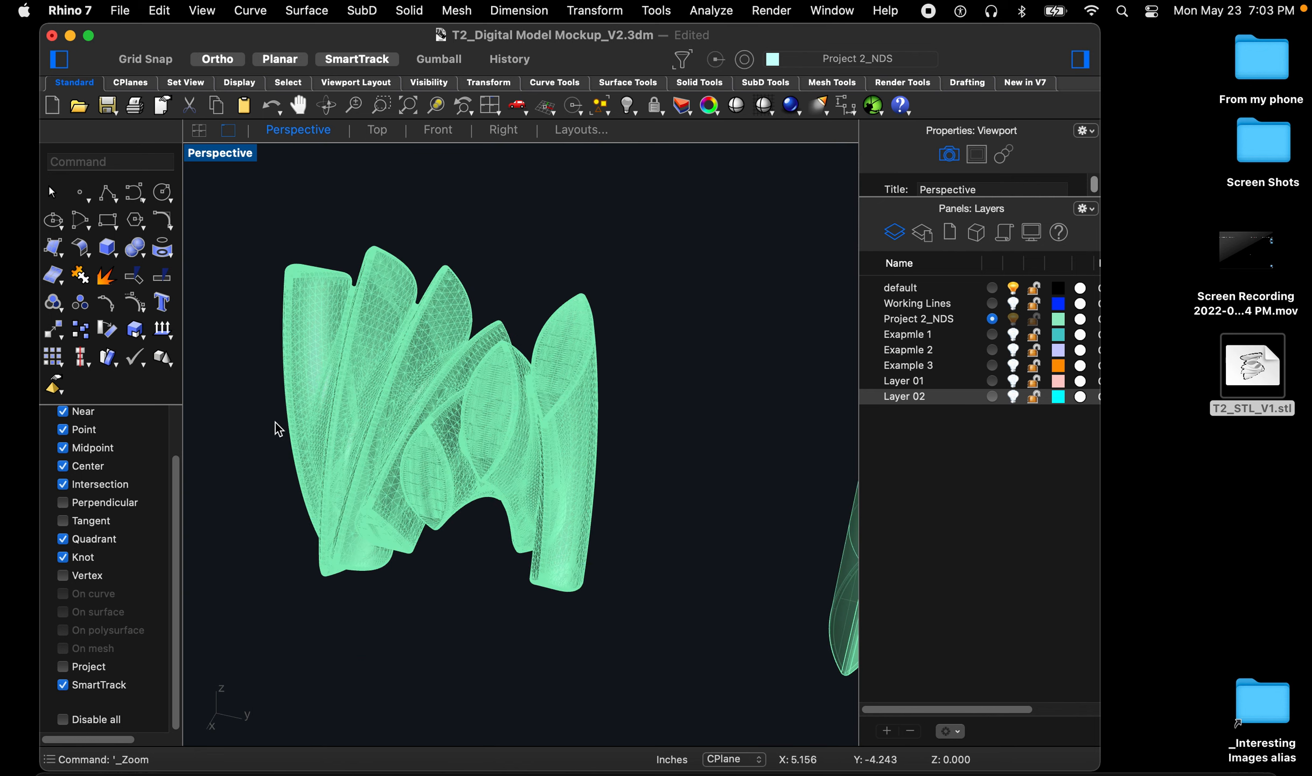
{"action": "scroll", "coordinate": [300, 416], "scroll_direction": "down", "scroll_amount": 4}
{"action": "scroll", "coordinate": [699, 483], "scroll_direction": "up", "scroll_amount": 2}
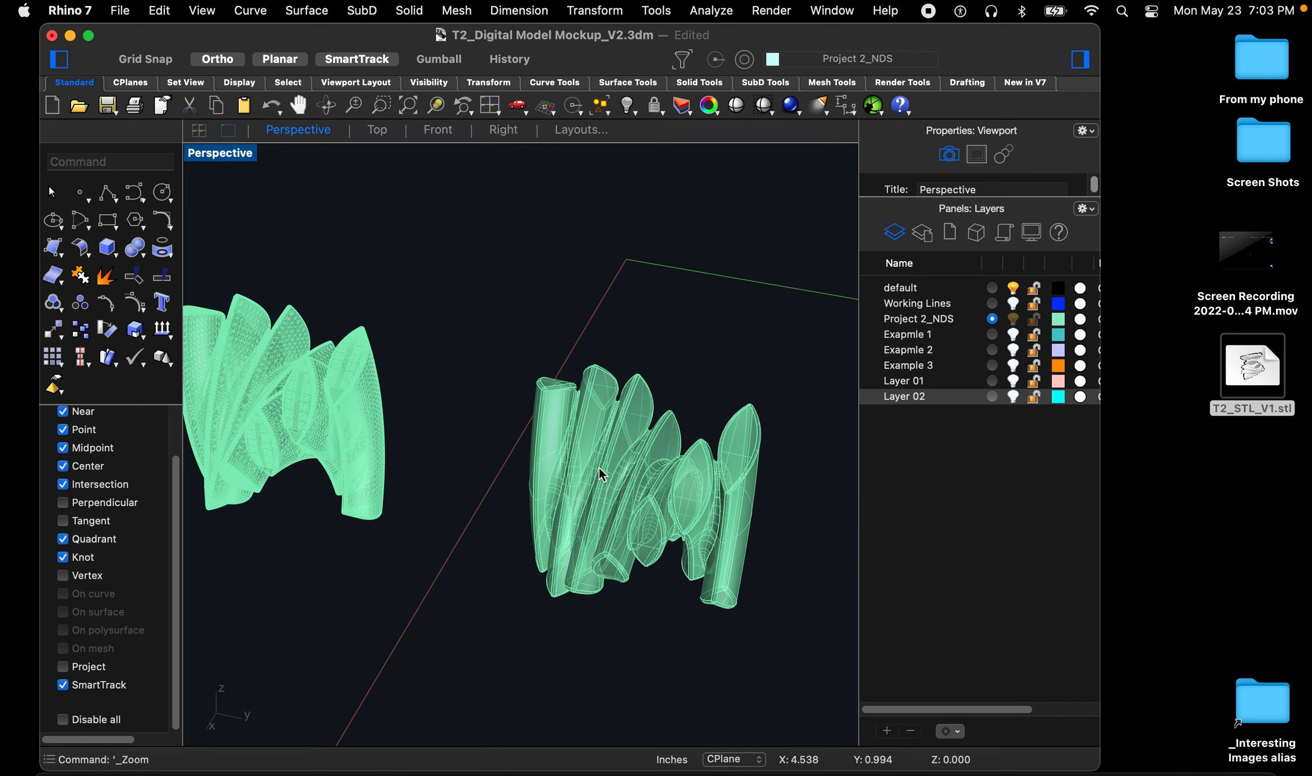
{"action": "left_click", "coordinate": [621, 477]}
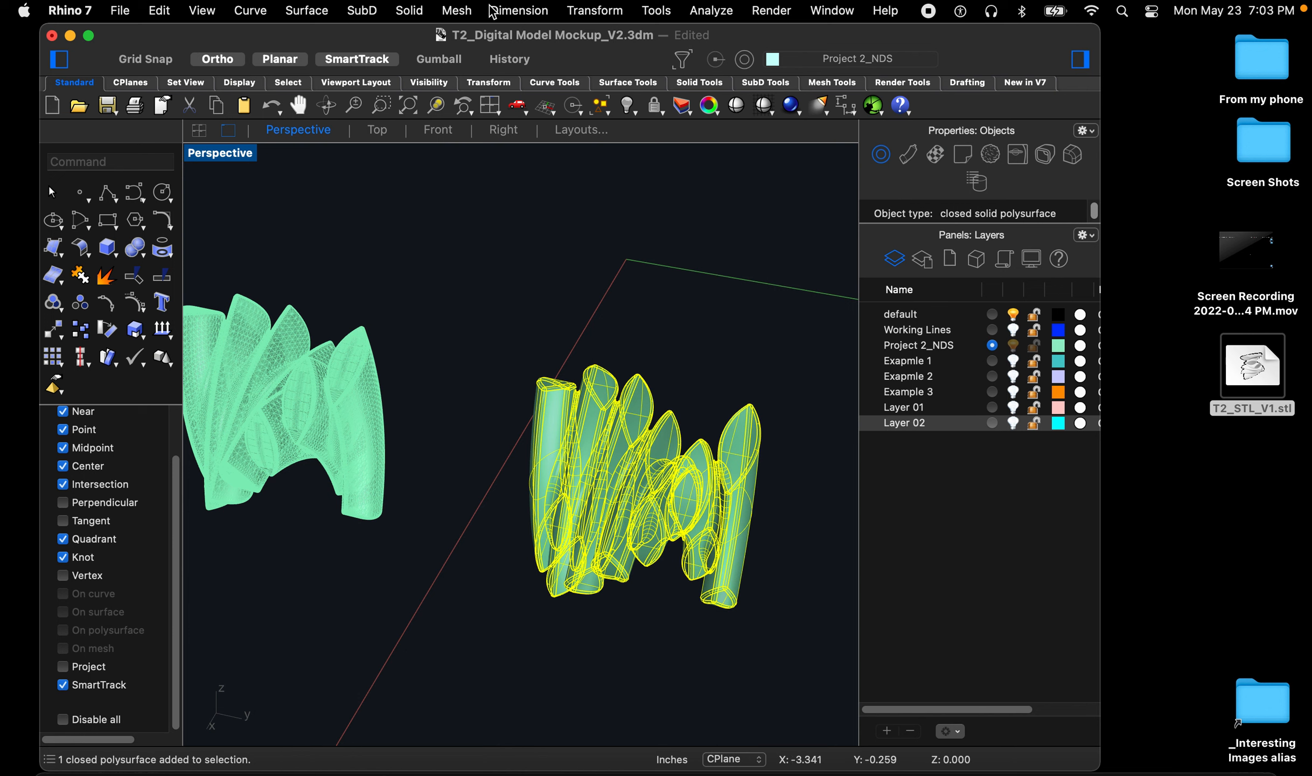
{"action": "left_click", "coordinate": [464, 12]}
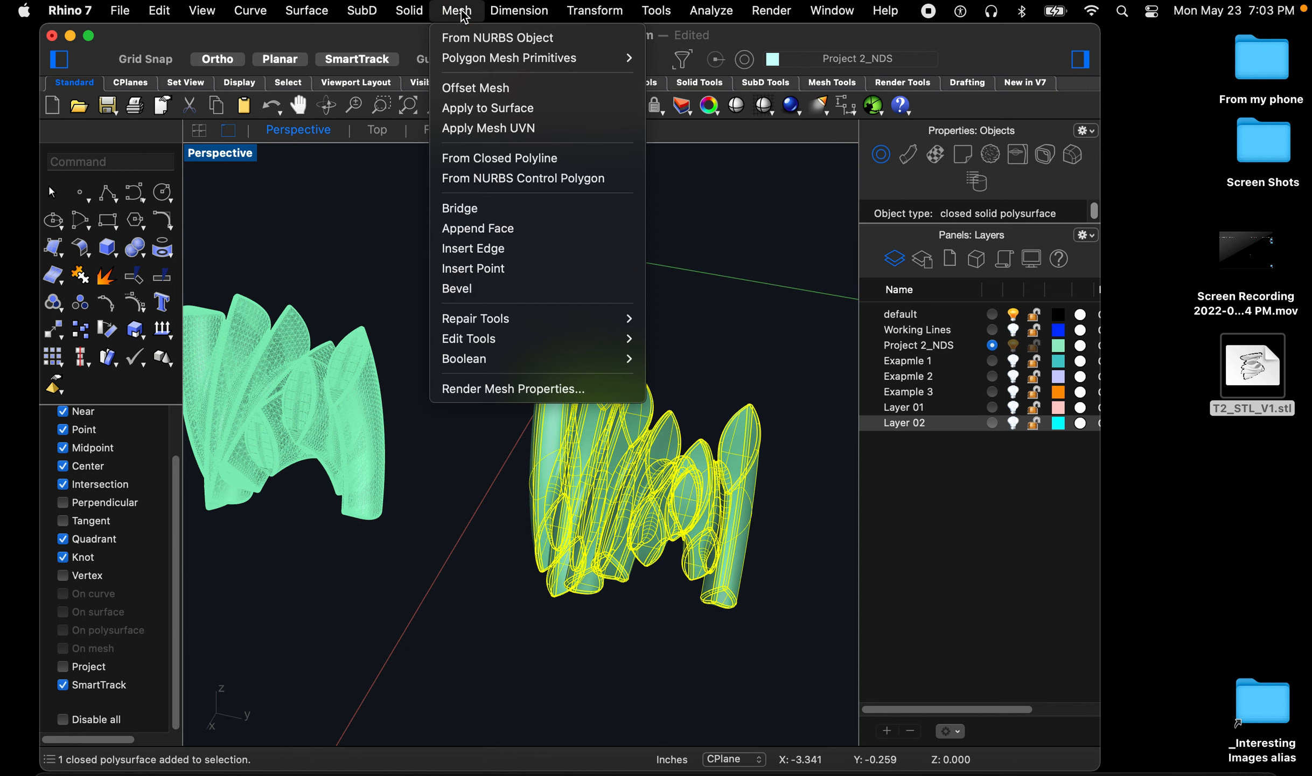
{"action": "left_click", "coordinate": [472, 37]}
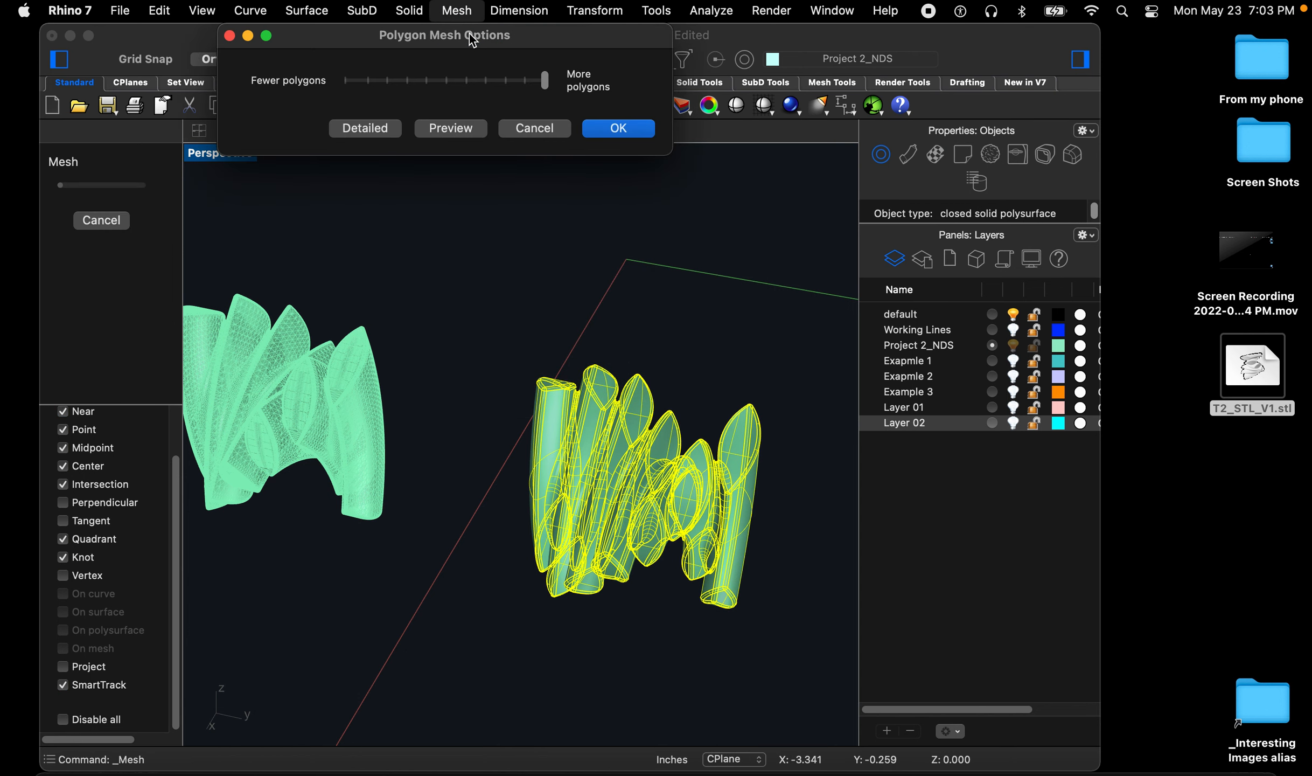
{"action": "left_click_drag", "start_coordinate": [545, 81], "coordinate": [448, 89]}
{"action": "left_click", "coordinate": [548, 130]}
{"action": "left_click", "coordinate": [574, 306]}
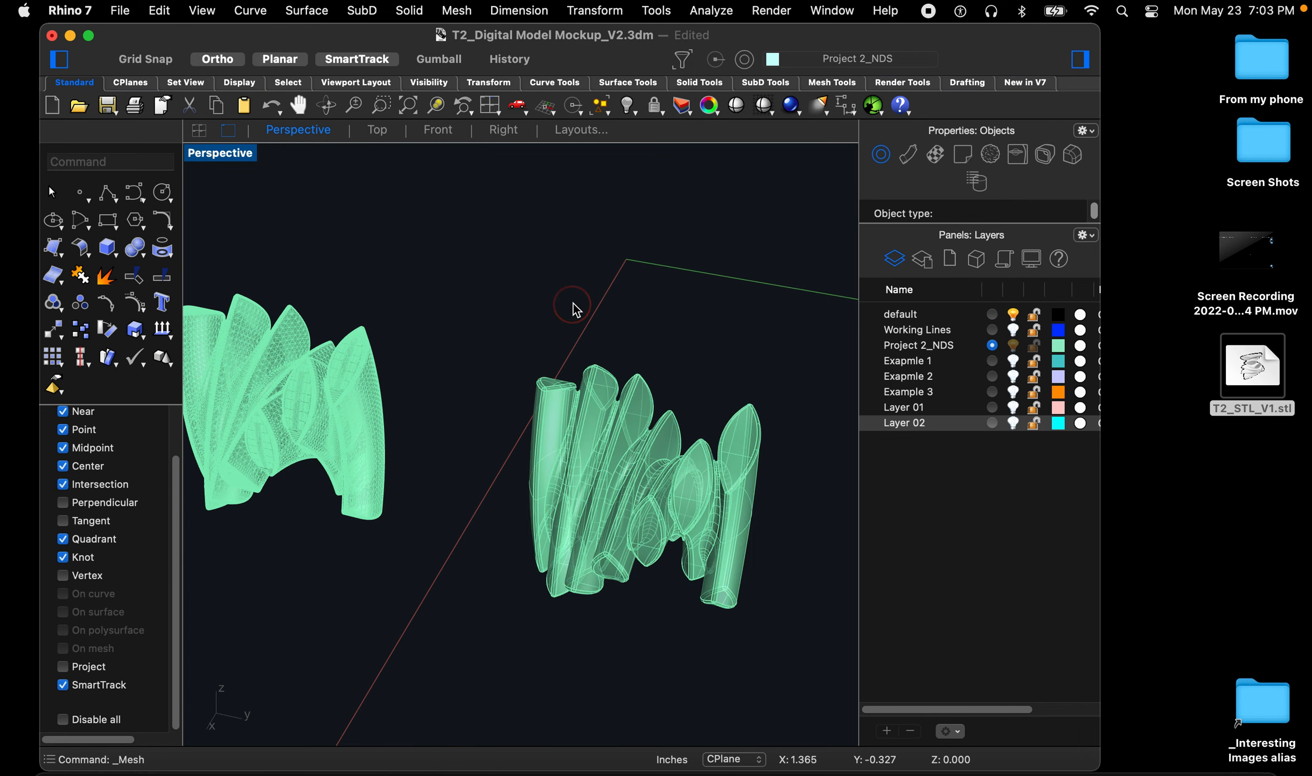
Create a solid sphere by center and radius in the empty area away from the two fan-shaped models
{"action": "scroll", "coordinate": [590, 308], "scroll_direction": "down", "scroll_amount": 5}
{"action": "right_click_drag", "start_coordinate": [635, 378], "coordinate": [401, 431]}
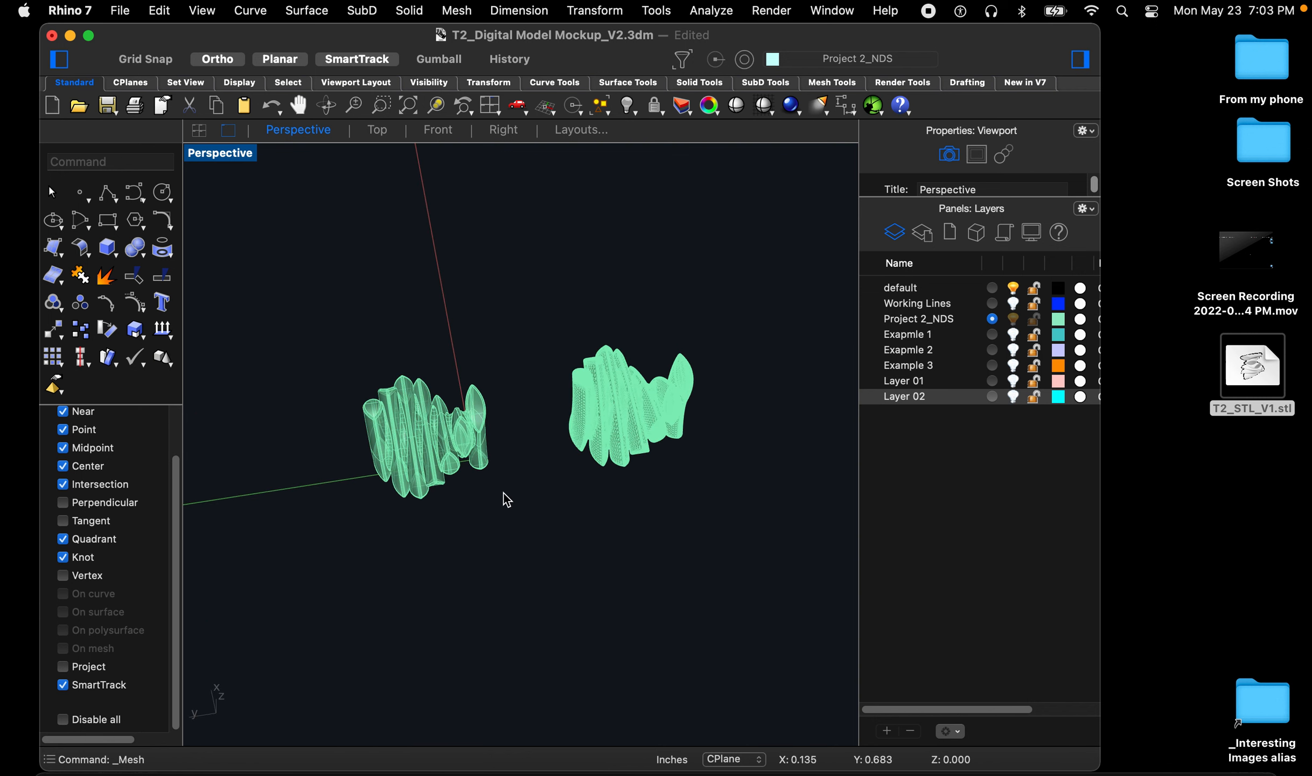
{"action": "scroll", "coordinate": [493, 486], "scroll_direction": "down", "scroll_amount": 8}
{"action": "right_click_drag", "start_coordinate": [493, 426], "coordinate": [460, 439]}
{"action": "scroll", "coordinate": [450, 432], "scroll_direction": "up", "scroll_amount": 6}
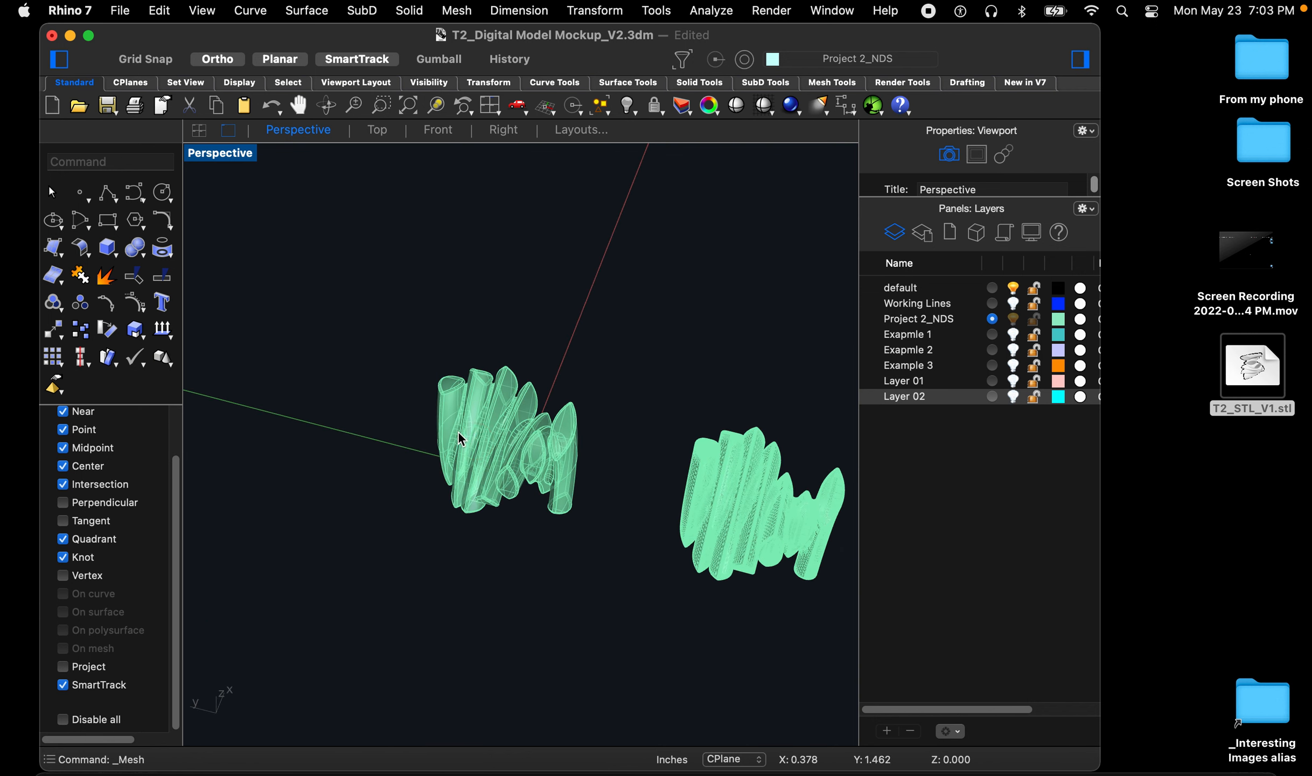
{"action": "scroll", "coordinate": [527, 461], "scroll_direction": "down", "scroll_amount": 5}
{"action": "scroll", "coordinate": [526, 460], "scroll_direction": "up", "scroll_amount": 3}
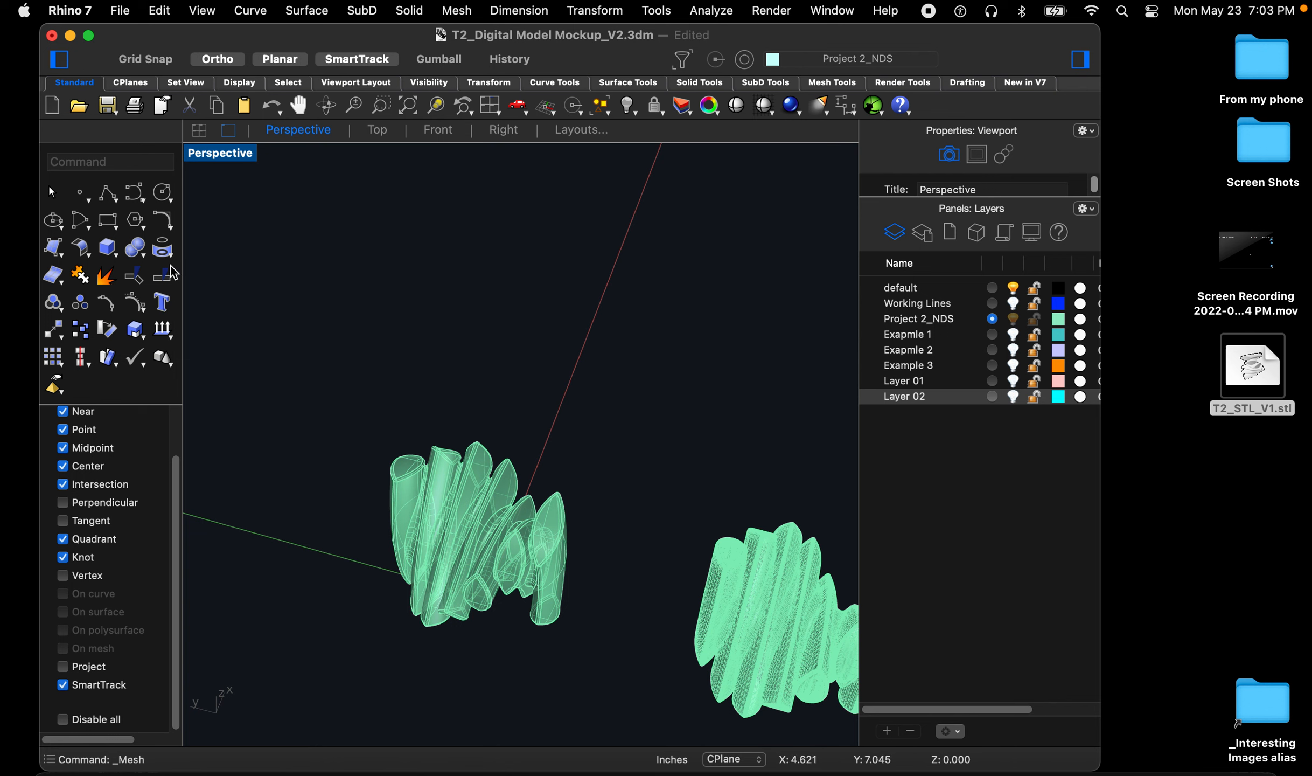
{"action": "left_click", "coordinate": [108, 248]}
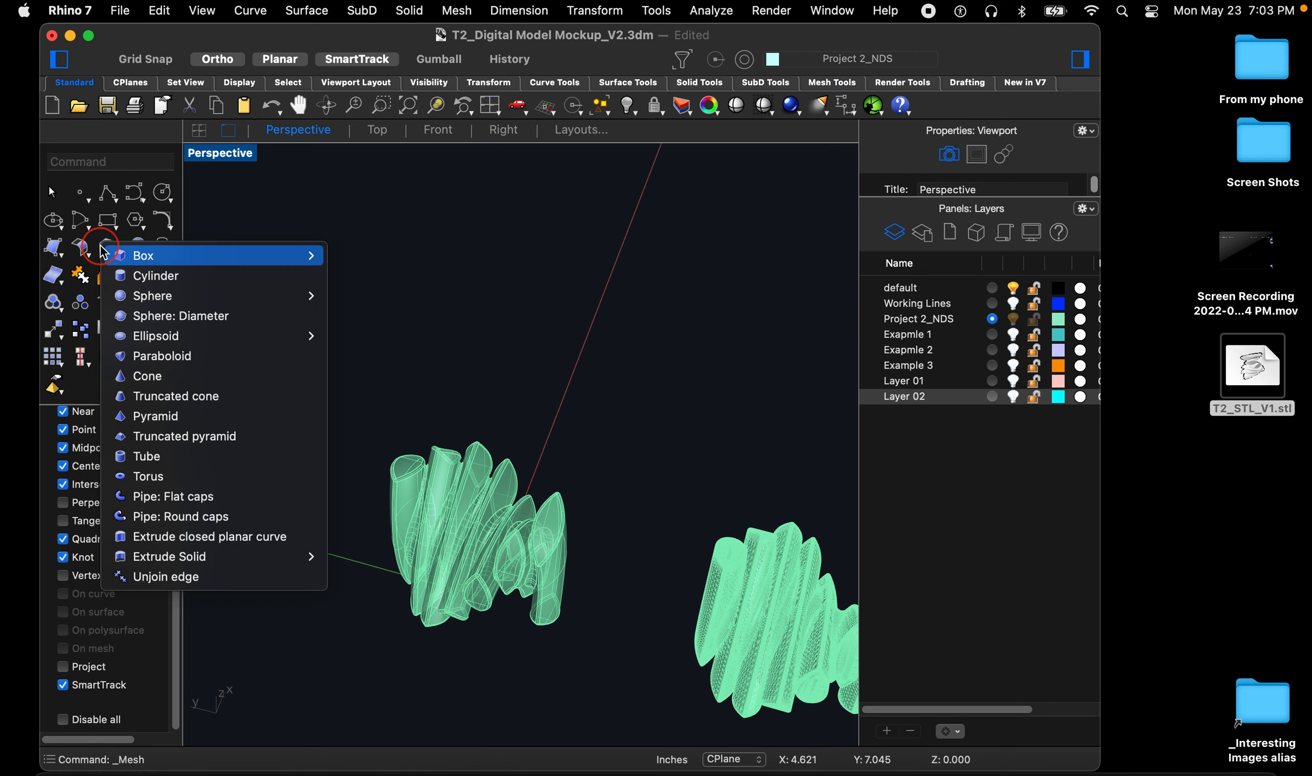
{"action": "left_click", "coordinate": [409, 257]}
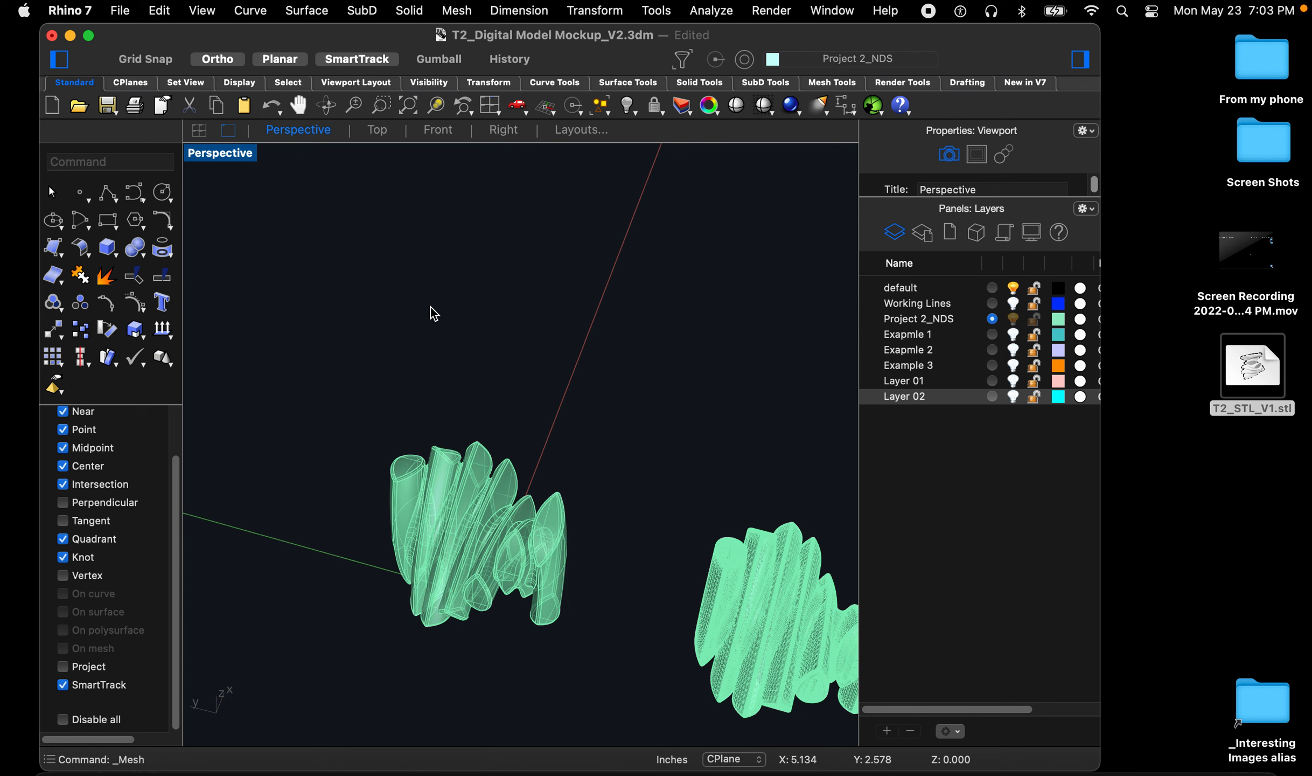
{"action": "left_click", "coordinate": [110, 248]}
{"action": "left_click", "coordinate": [193, 296]}
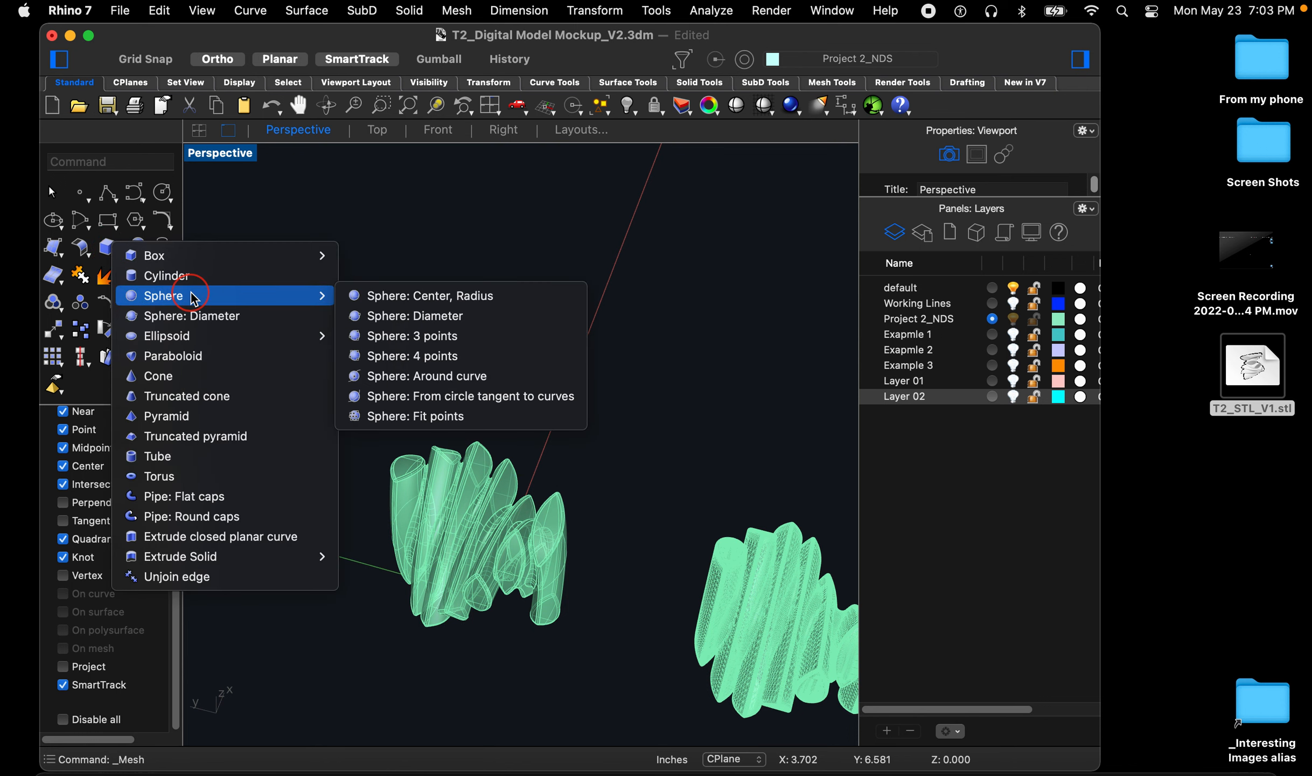
{"action": "left_click", "coordinate": [423, 296]}
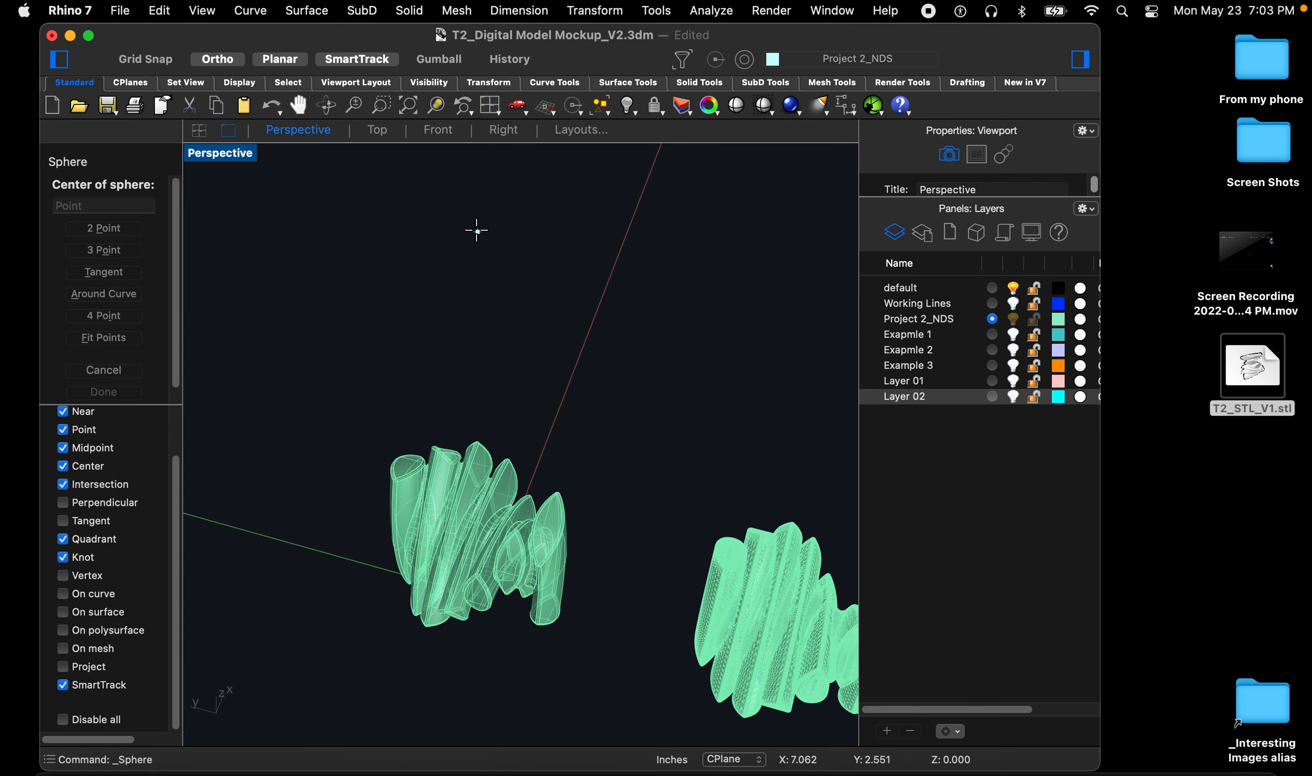
{"action": "left_click", "coordinate": [472, 226]}
{"action": "left_click", "coordinate": [530, 257]}
{"action": "scroll", "coordinate": [477, 358], "scroll_direction": "down", "scroll_amount": 6}
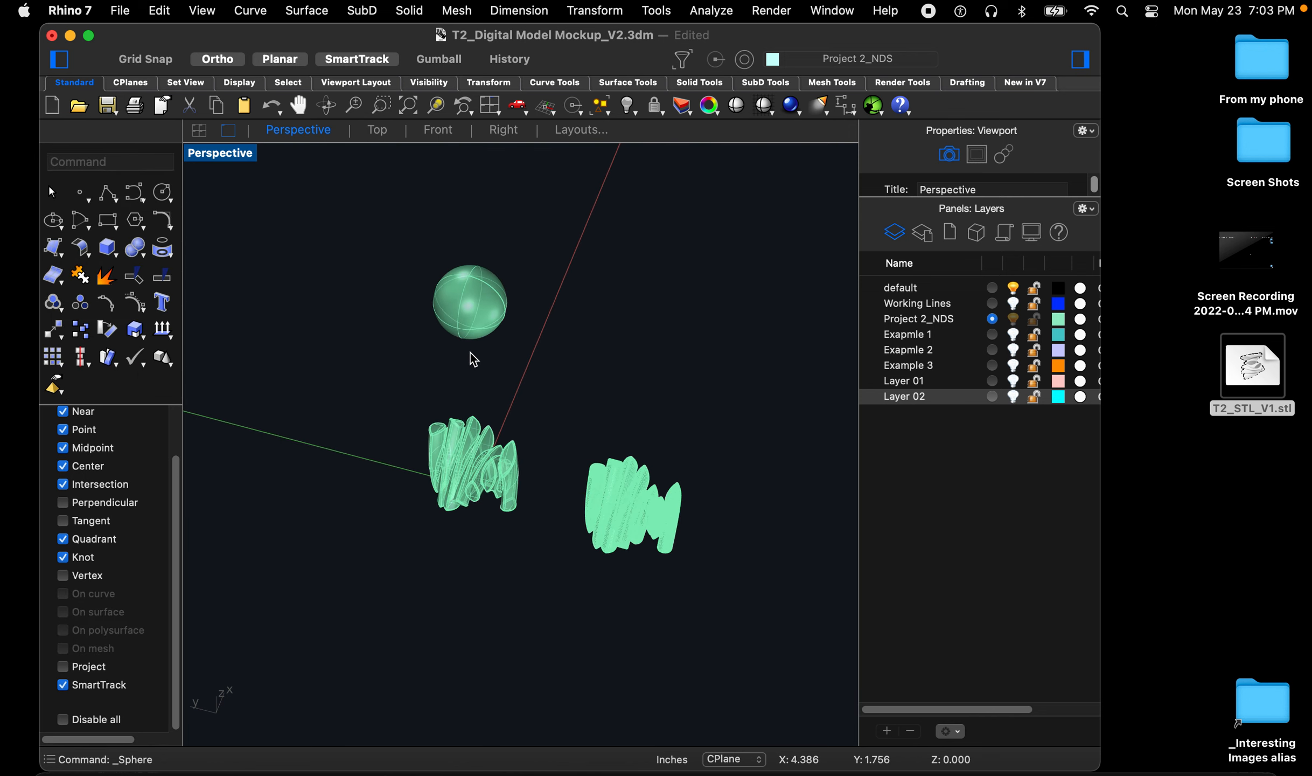
Create a polygon mesh from the NURBS sphere at the highest polygon density
{"action": "scroll", "coordinate": [479, 318], "scroll_direction": "up", "scroll_amount": 6}
{"action": "scroll", "coordinate": [498, 338], "scroll_direction": "up", "scroll_amount": 6}
{"action": "scroll", "coordinate": [425, 328], "scroll_direction": "down", "scroll_amount": 6}
{"action": "scroll", "coordinate": [486, 460], "scroll_direction": "up", "scroll_amount": 4}
{"action": "right_click_drag", "start_coordinate": [486, 460], "coordinate": [330, 456]}
{"action": "left_click", "coordinate": [533, 429]}
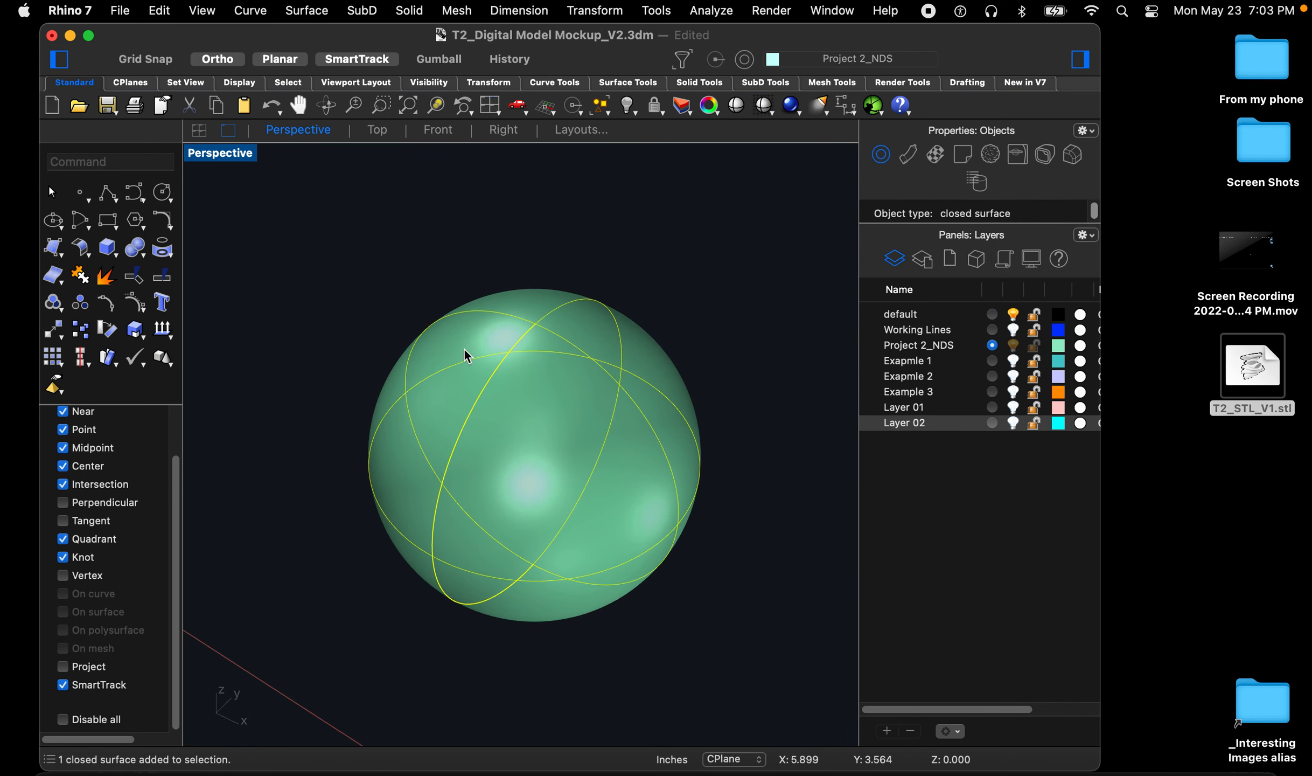
{"action": "left_click", "coordinate": [458, 12]}
{"action": "left_click", "coordinate": [482, 44]}
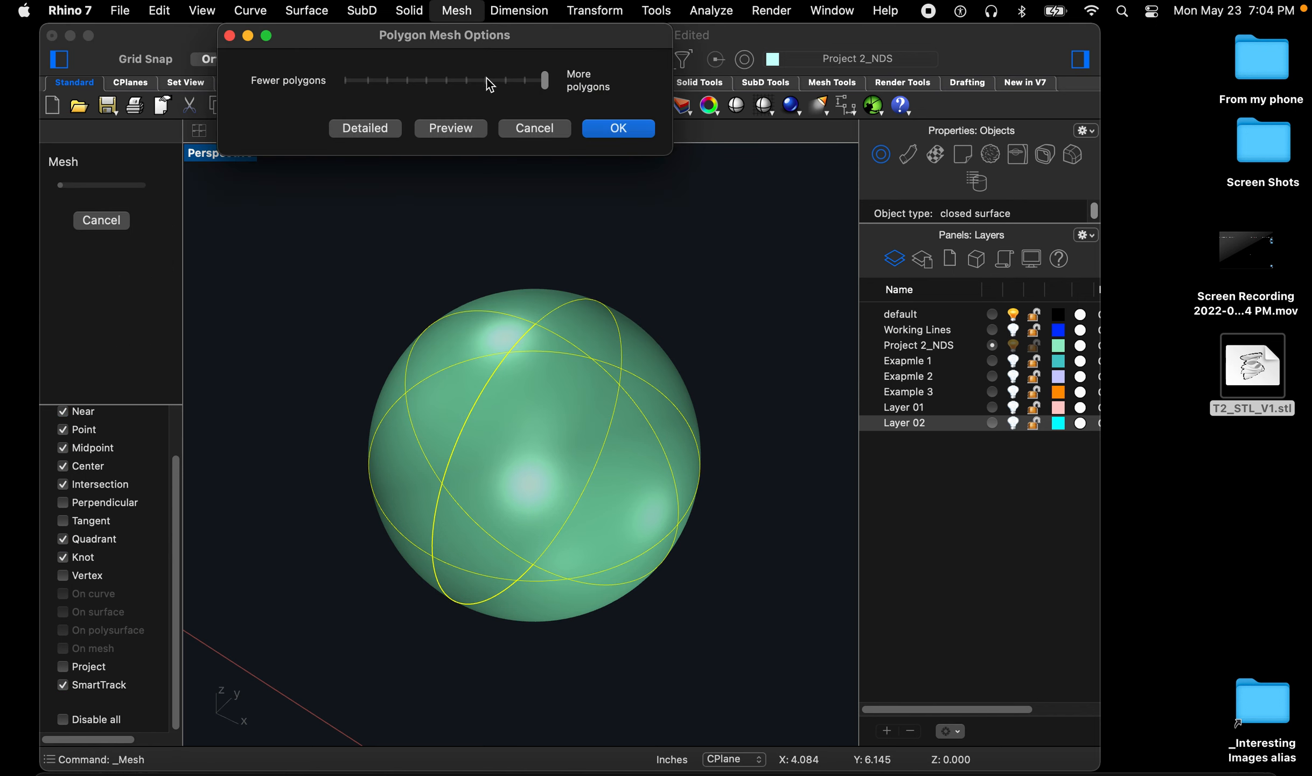
{"action": "left_click", "coordinate": [609, 131]}
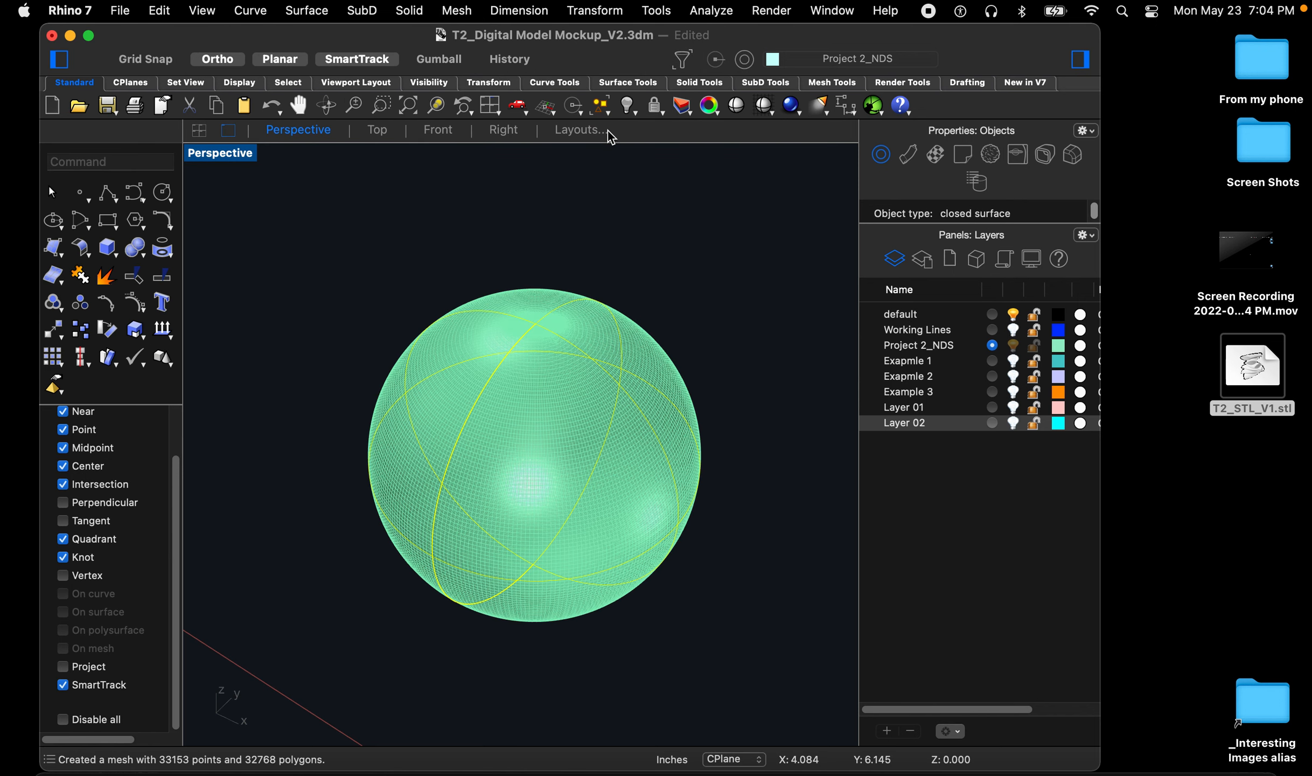
Move the sphere's mesh diagonally away from the NURBS sphere so they no longer overlap, and clear the selection
{"action": "left_click", "coordinate": [570, 434]}
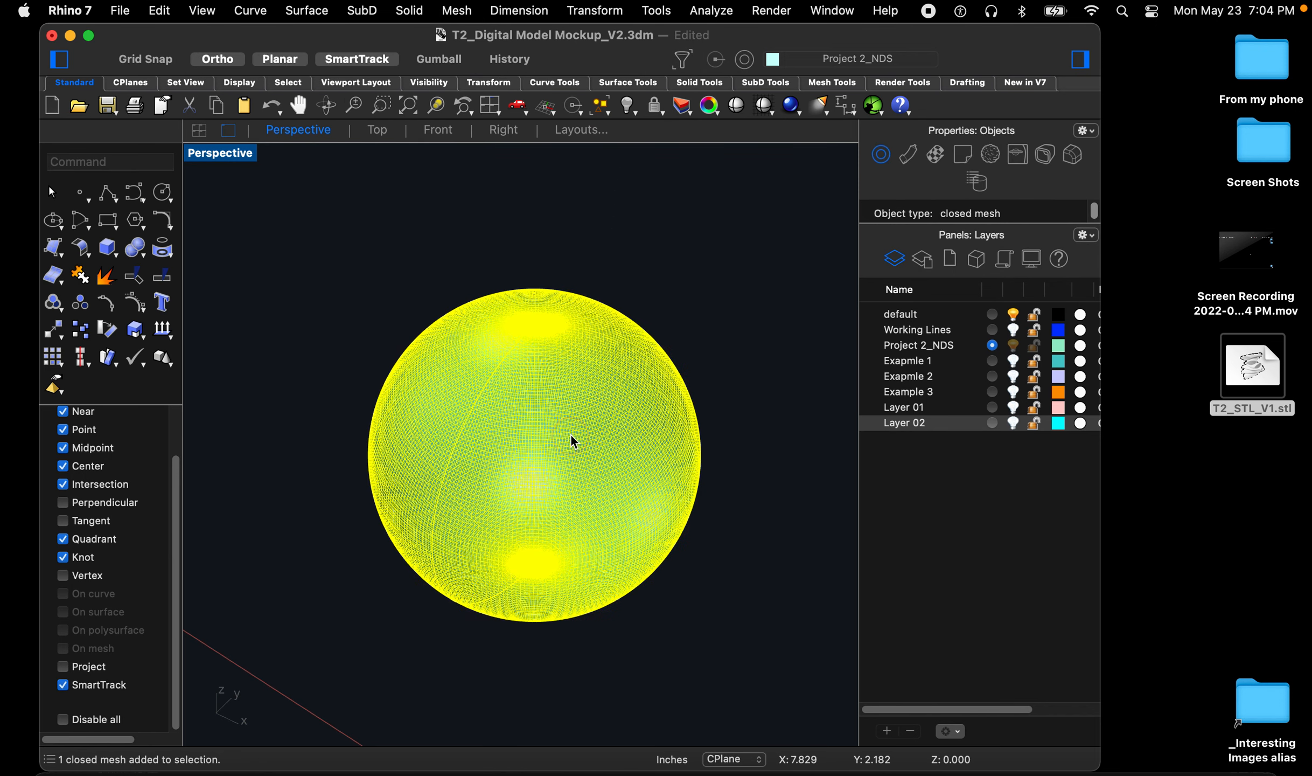
{"action": "scroll", "coordinate": [429, 509], "scroll_direction": "down", "scroll_amount": 3}
{"action": "type", "text": "m"}
{"action": "key", "text": "space"}
{"action": "left_click", "coordinate": [608, 450]}
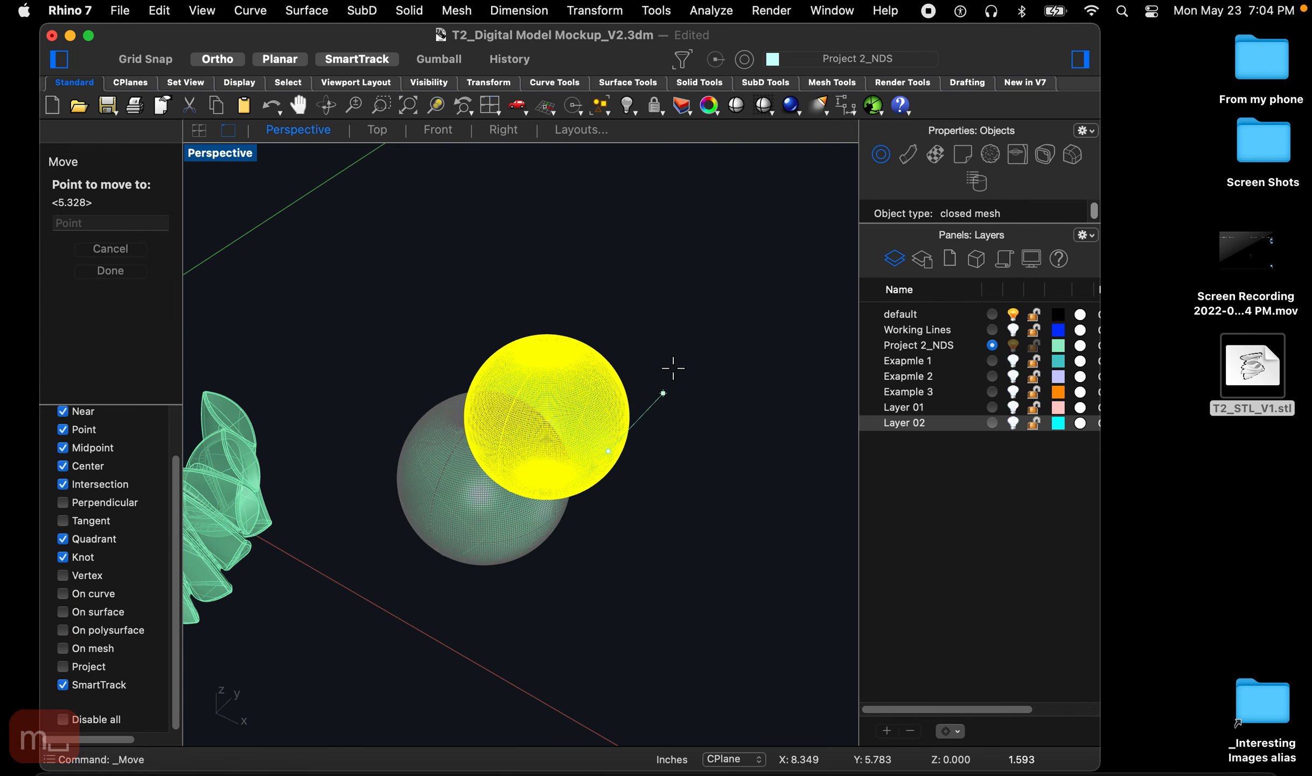
{"action": "left_click", "coordinate": [730, 328]}
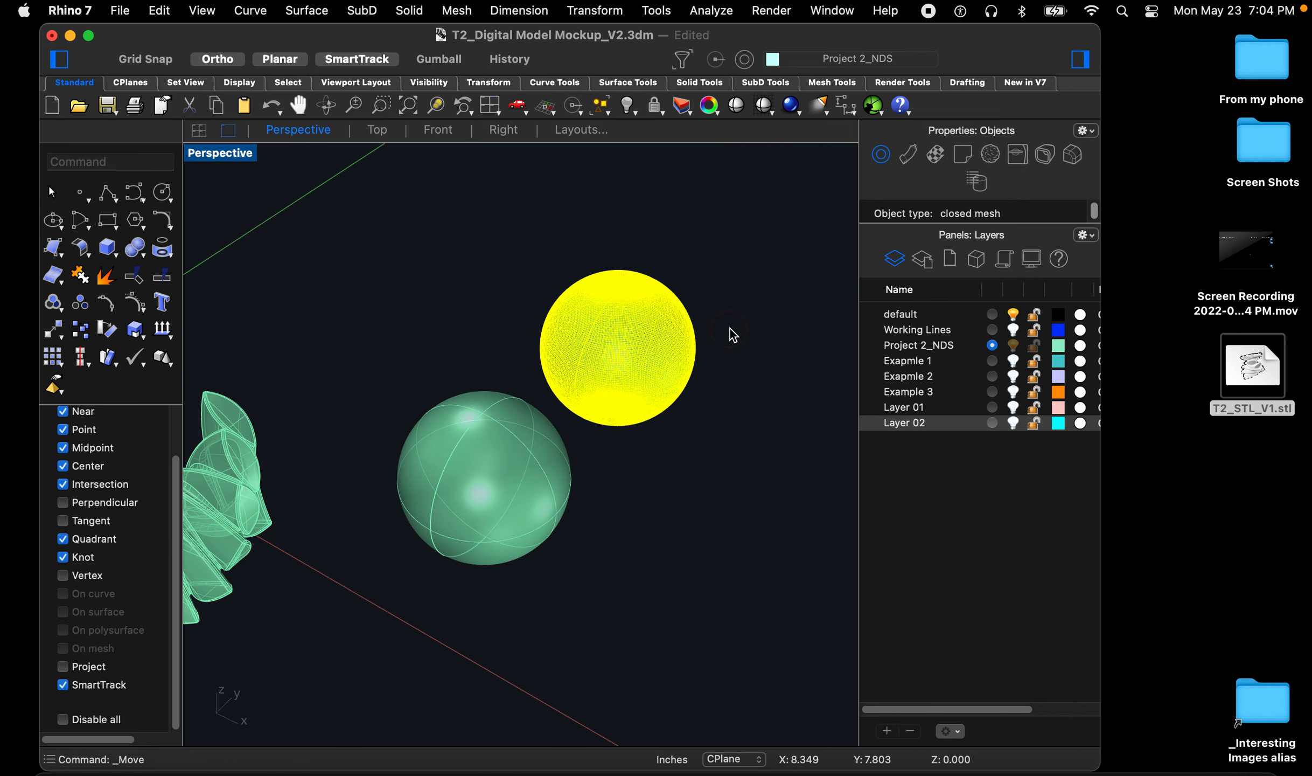
{"action": "left_click", "coordinate": [672, 466]}
{"action": "scroll", "coordinate": [511, 469], "scroll_direction": "up", "scroll_amount": 3}
{"action": "key", "text": "space"}
{"action": "left_click", "coordinate": [488, 428]}
{"action": "key", "text": "space"}
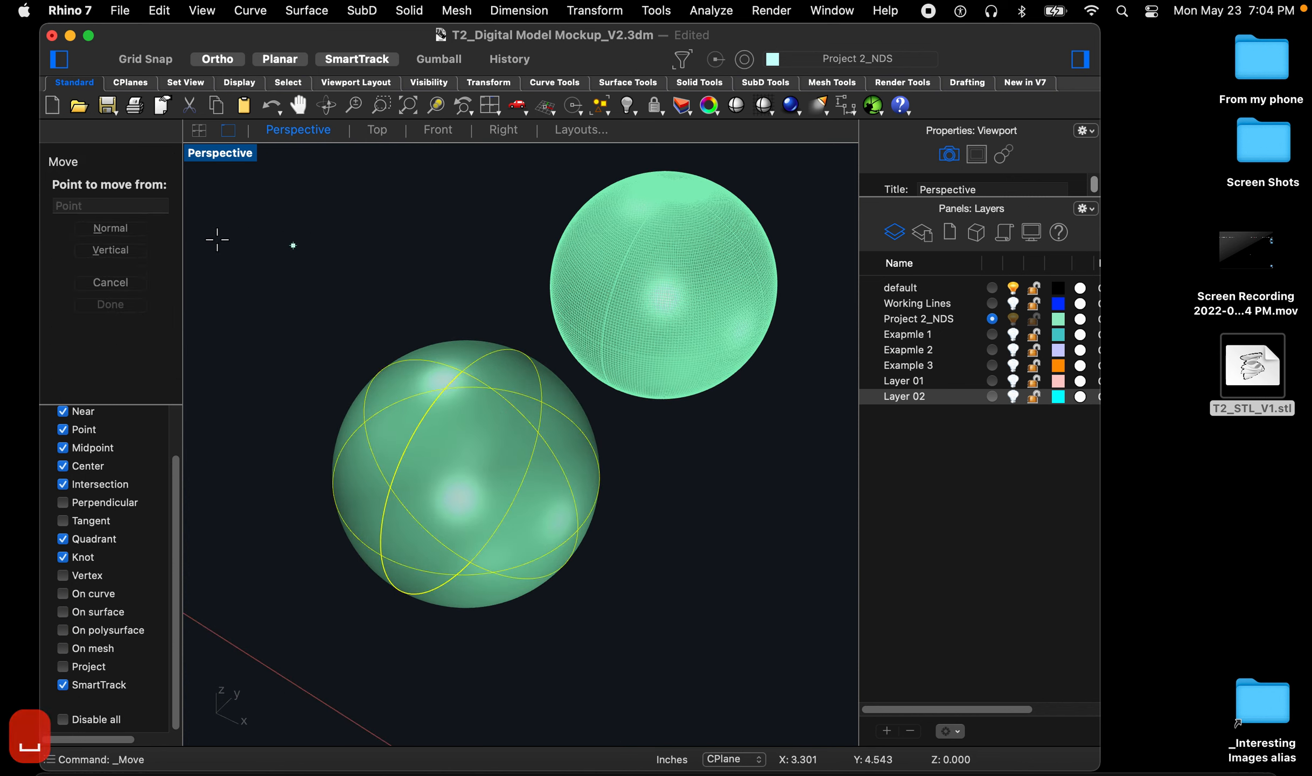
{"action": "key", "text": "Escape"}
{"action": "key", "text": "Escape"}
{"action": "key", "text": "Escape"}
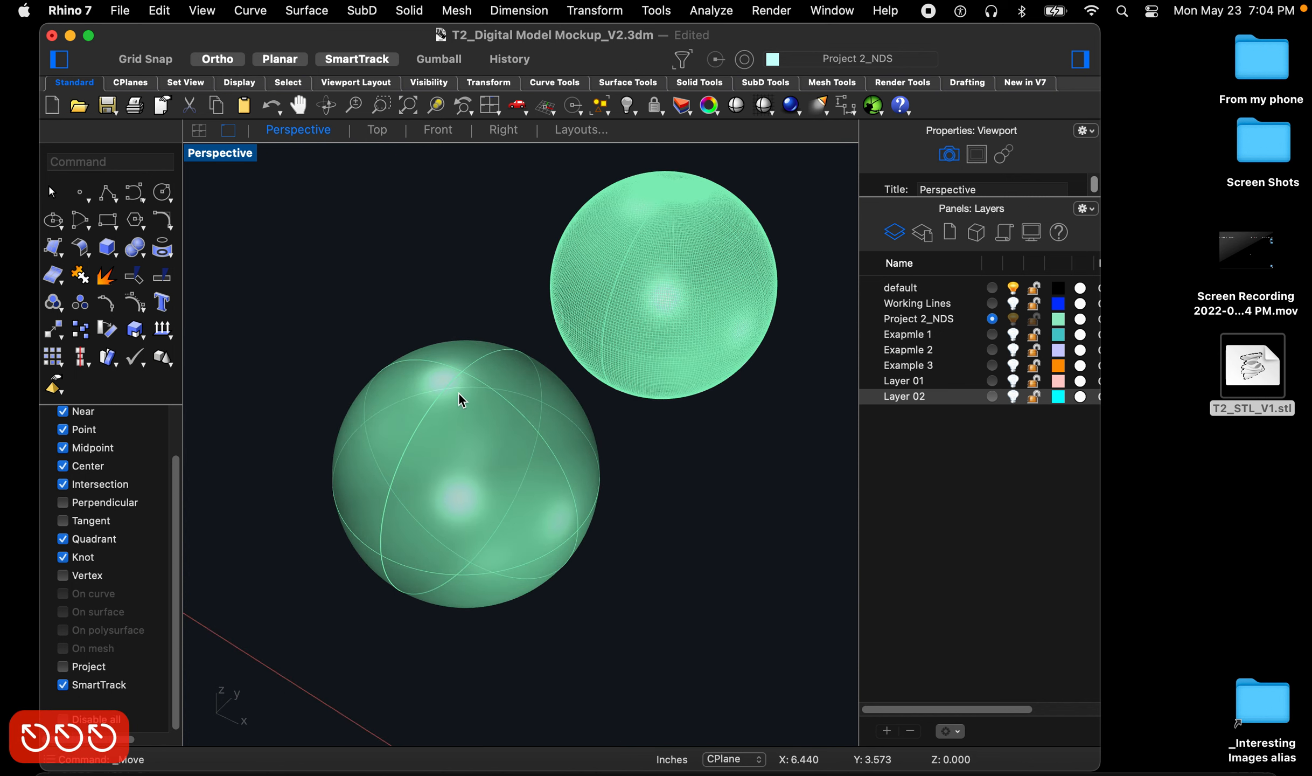
Create a polygon mesh from the NURBS sphere at the lowest polygon density
{"action": "left_click", "coordinate": [461, 400]}
{"action": "left_click", "coordinate": [456, 10]}
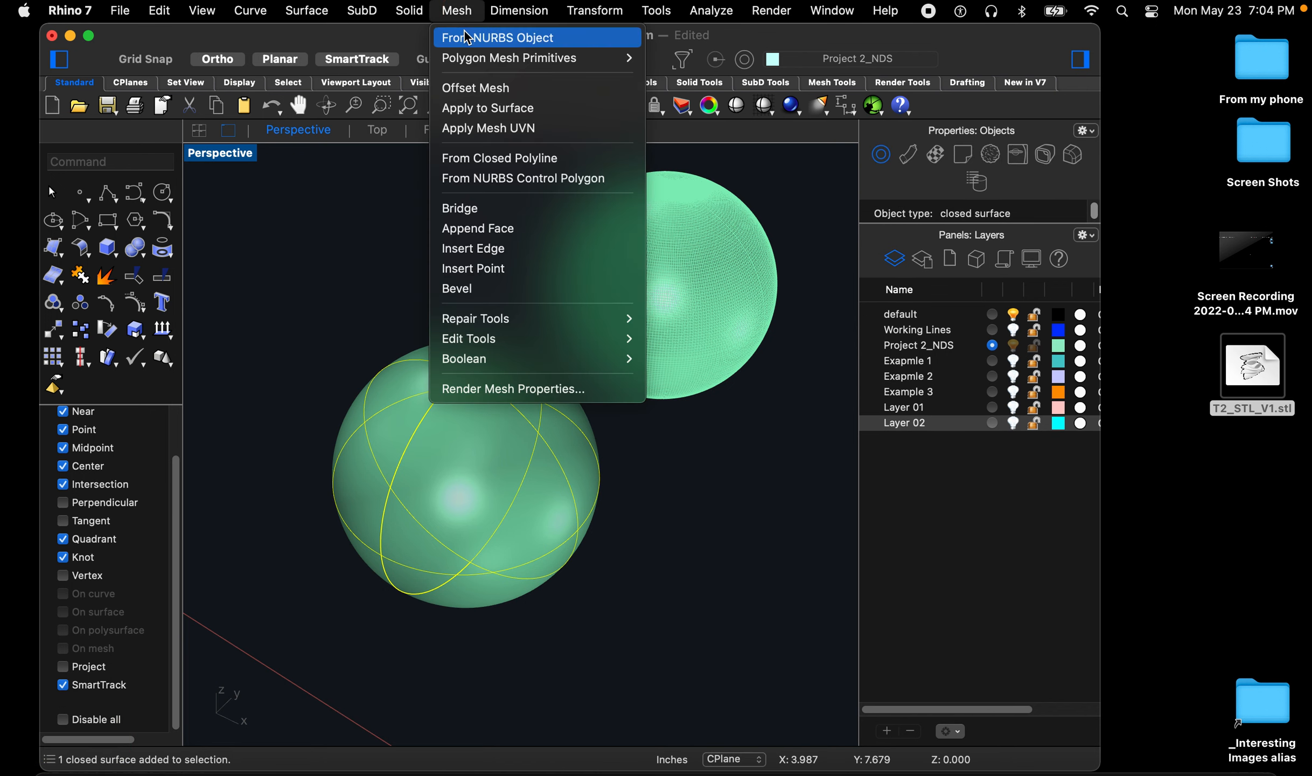
{"action": "left_click", "coordinate": [462, 36]}
{"action": "left_click_drag", "start_coordinate": [544, 87], "coordinate": [306, 100]}
{"action": "left_click", "coordinate": [604, 129]}
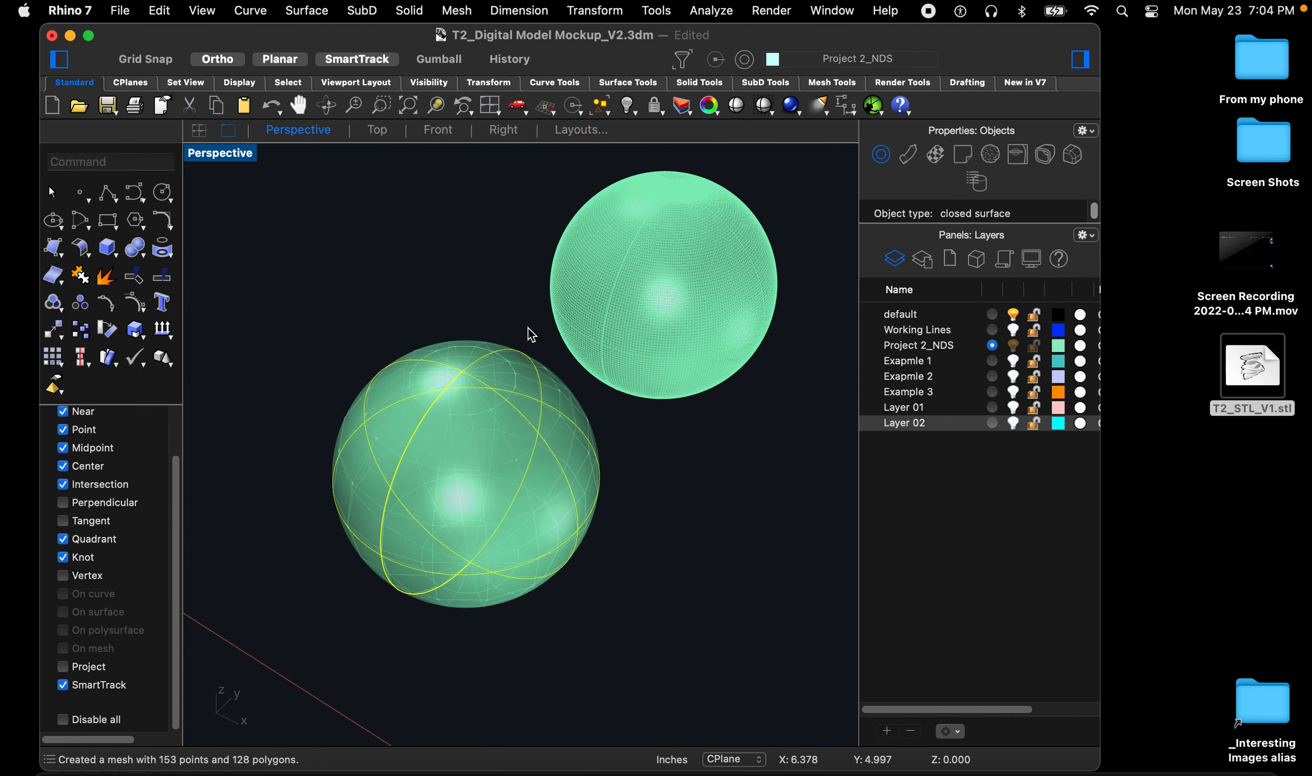
Move the coarse sphere mesh diagonally away from the NURBS sphere to beyond the dense mesh, and clear the selection
{"action": "key", "text": "Escape"}
{"action": "left_click", "coordinate": [482, 415]}
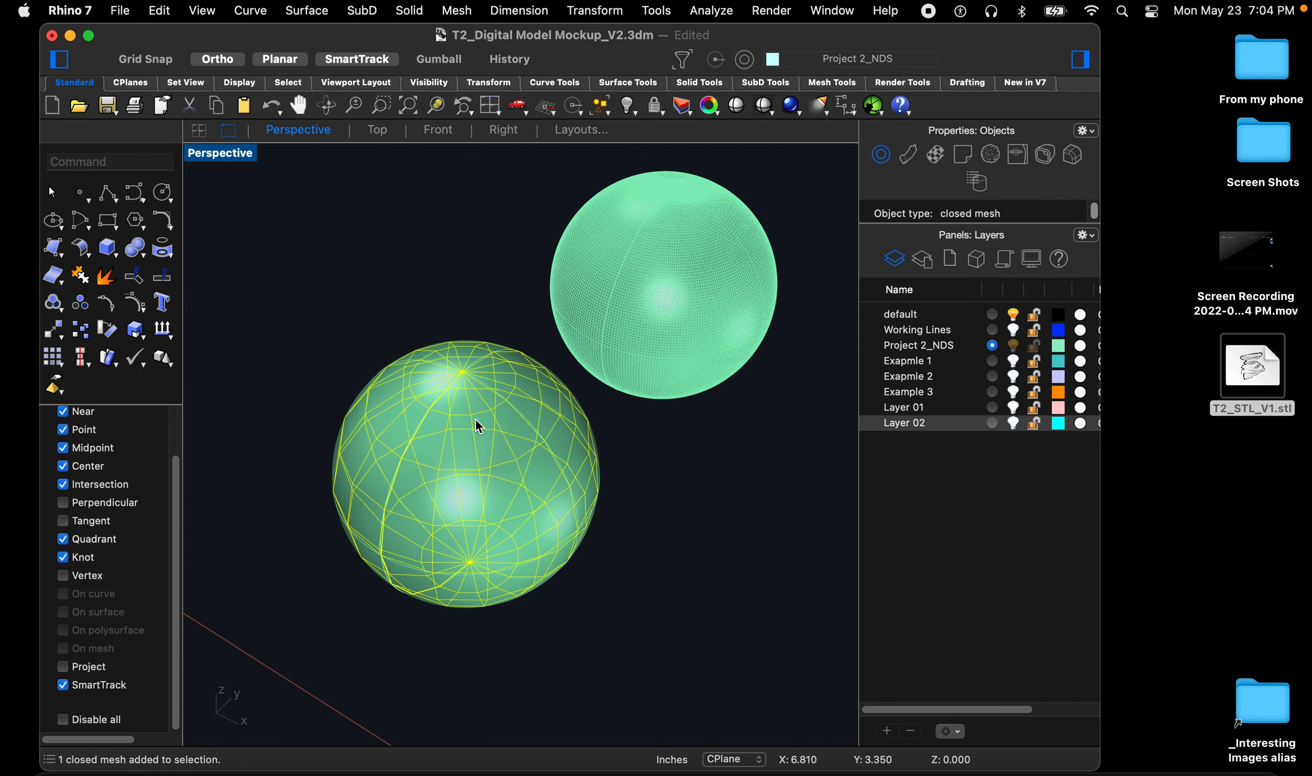
{"action": "scroll", "coordinate": [474, 418], "scroll_direction": "down", "scroll_amount": 3}
{"action": "type", "text": "m"}
{"action": "key", "text": "Return"}
{"action": "left_click", "coordinate": [611, 478]}
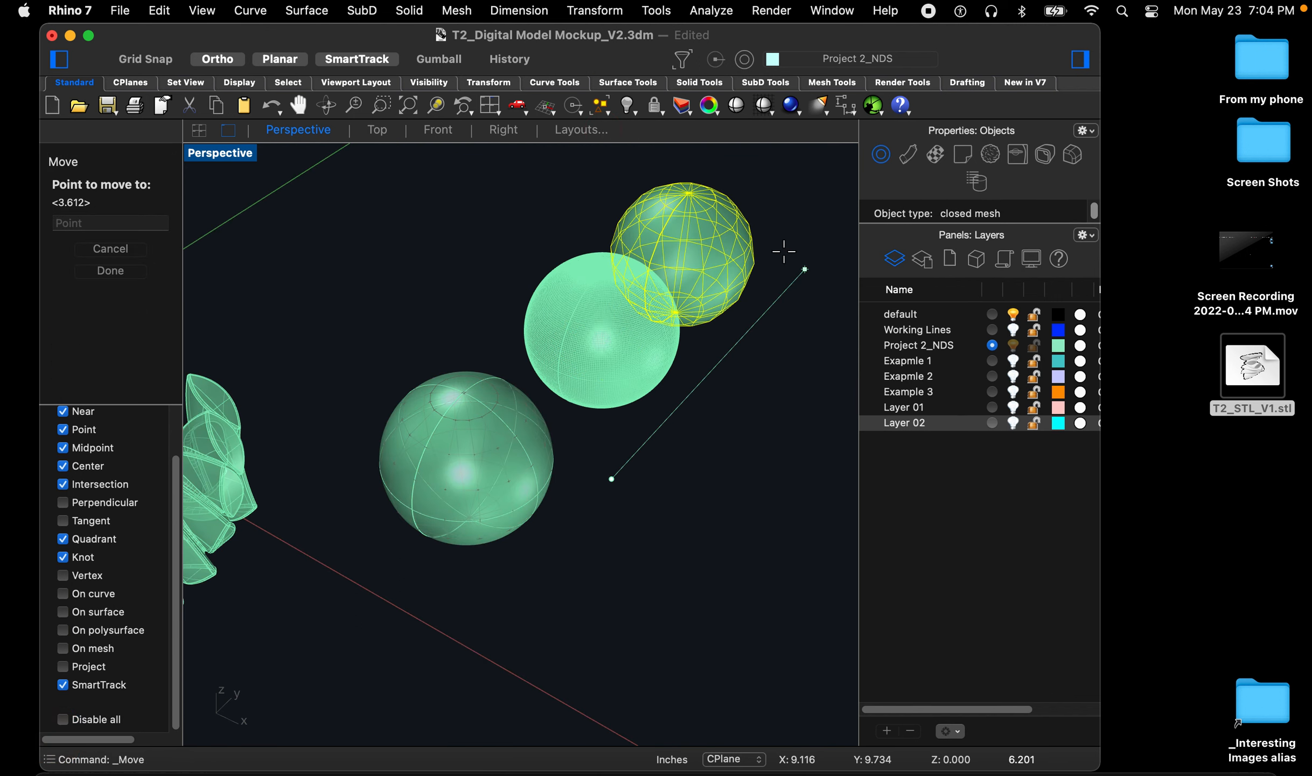
{"action": "left_click", "coordinate": [796, 236]}
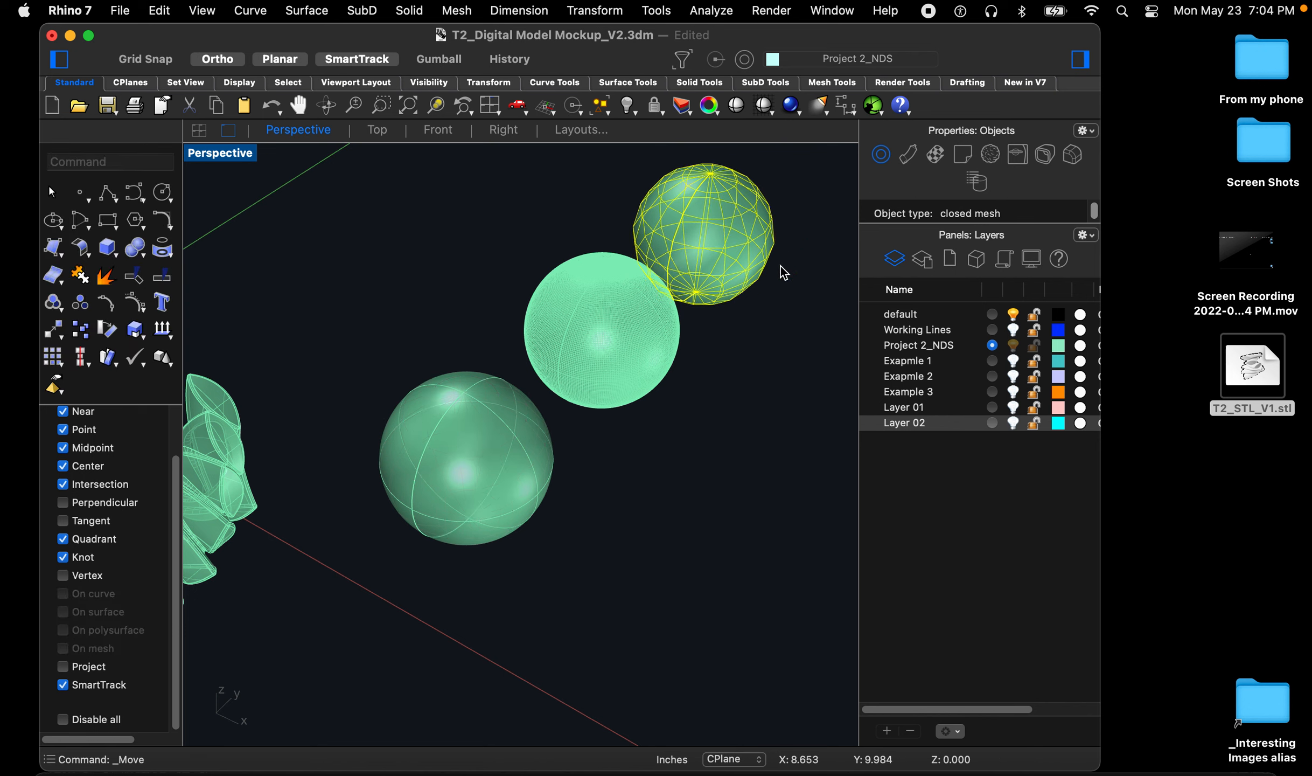
{"action": "left_click", "coordinate": [723, 392]}
Create a polygon mesh from the NURBS sphere at a medium density, about midway between fewer and more polygons
{"action": "scroll", "coordinate": [466, 493], "scroll_direction": "down", "scroll_amount": 4}
{"action": "scroll", "coordinate": [465, 494], "scroll_direction": "up", "scroll_amount": 6}
{"action": "key", "text": "space"}
{"action": "left_click", "coordinate": [467, 375]}
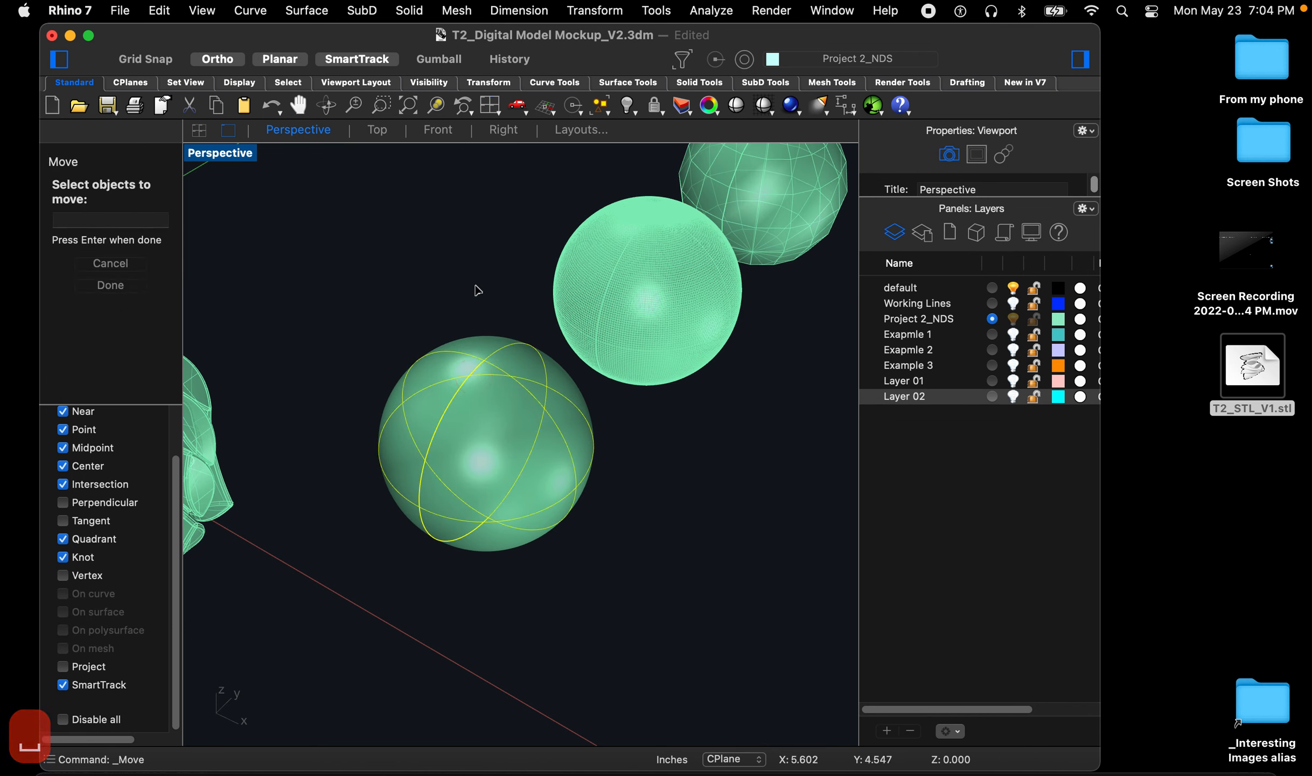
{"action": "left_click", "coordinate": [462, 12]}
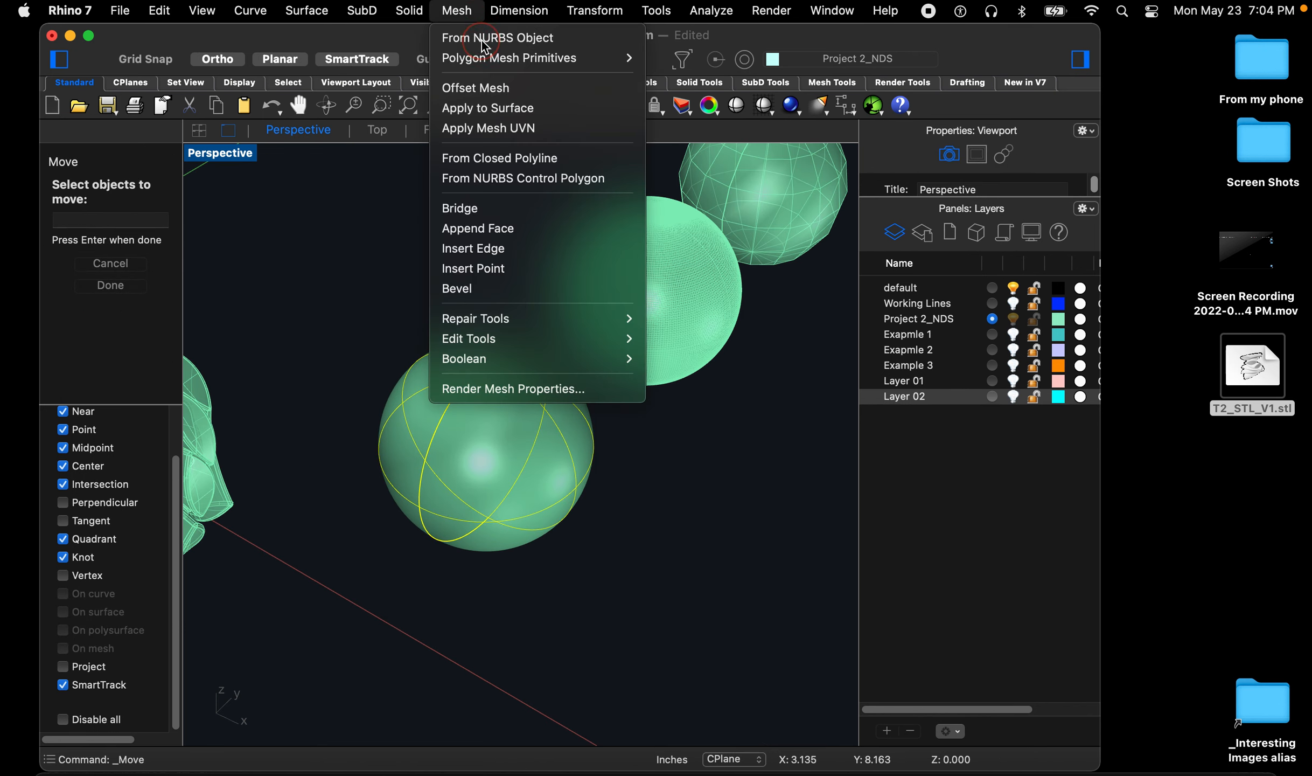
{"action": "left_click", "coordinate": [485, 38]}
{"action": "left_click", "coordinate": [425, 405]}
{"action": "key", "text": "Return"}
{"action": "left_click", "coordinate": [350, 82]}
{"action": "left_click_drag", "start_coordinate": [351, 84], "coordinate": [448, 88]}
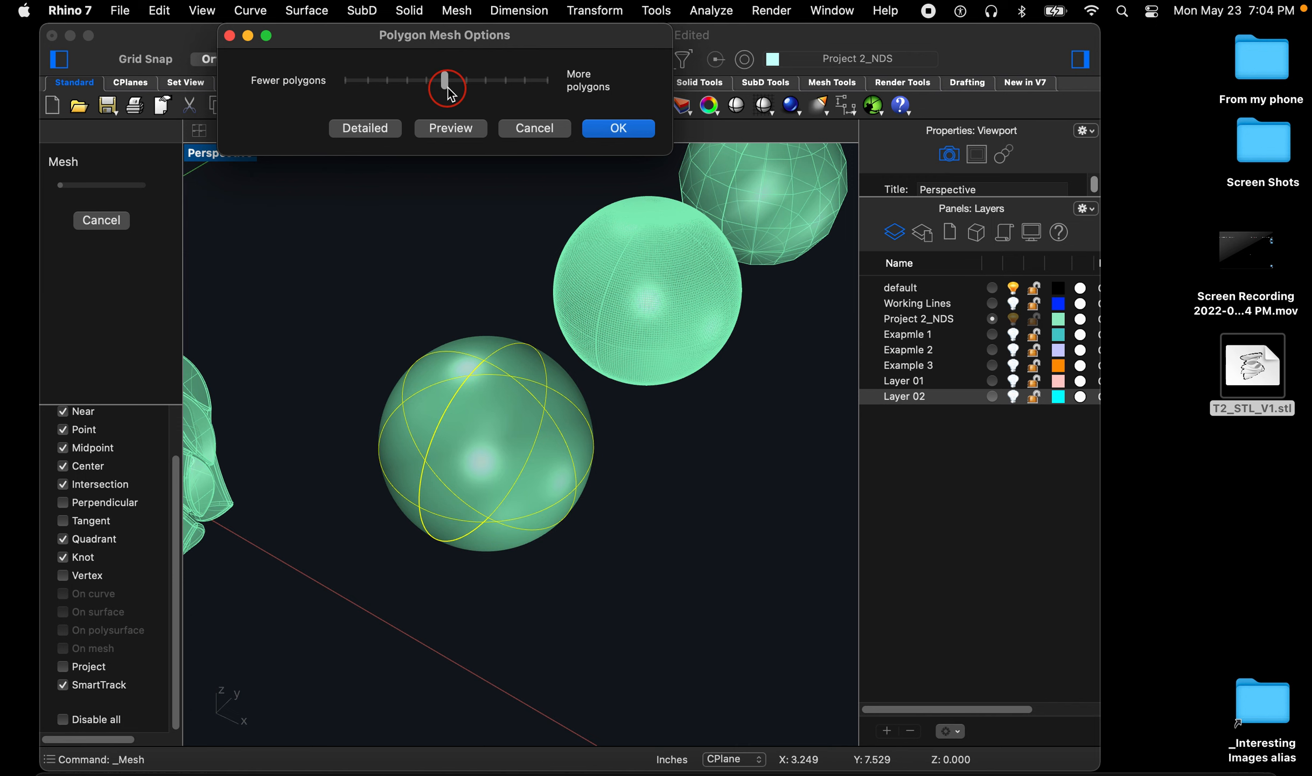
{"action": "left_click", "coordinate": [590, 132]}
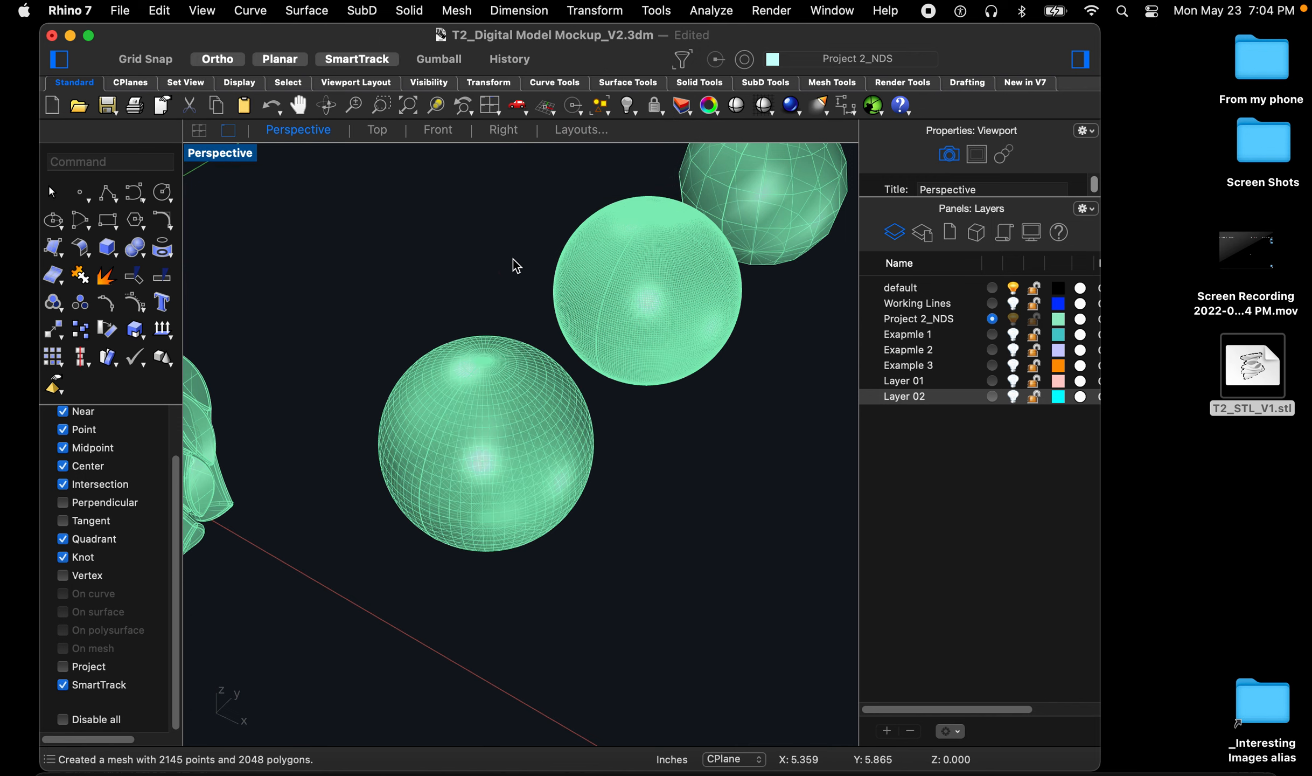
Move the medium-density sphere mesh diagonally to the far end of the row, beyond the coarse mesh
{"action": "left_click", "coordinate": [484, 417]}
{"action": "scroll", "coordinate": [352, 545], "scroll_direction": "down", "scroll_amount": 5}
{"action": "scroll", "coordinate": [601, 405], "scroll_direction": "up", "scroll_amount": 3}
{"action": "type", "text": "m"}
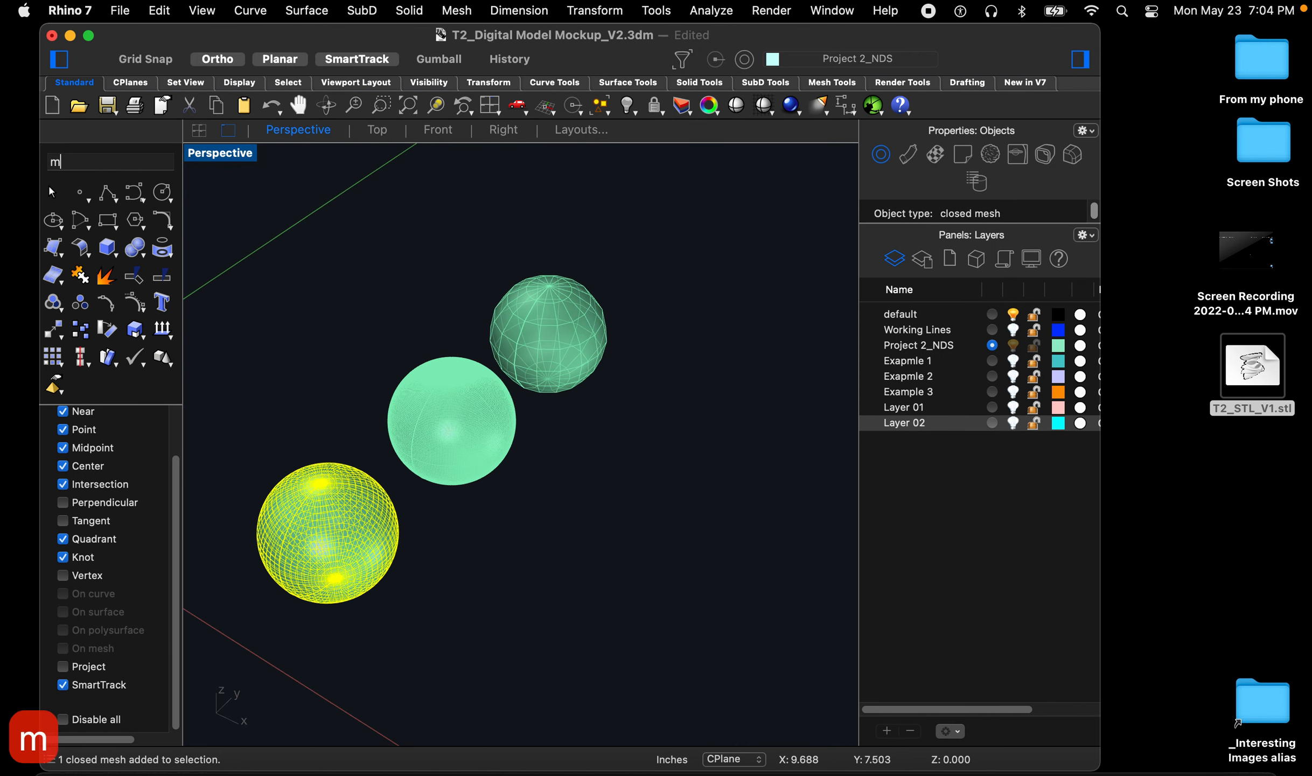
{"action": "key", "text": "Return"}
{"action": "left_click", "coordinate": [579, 512]}
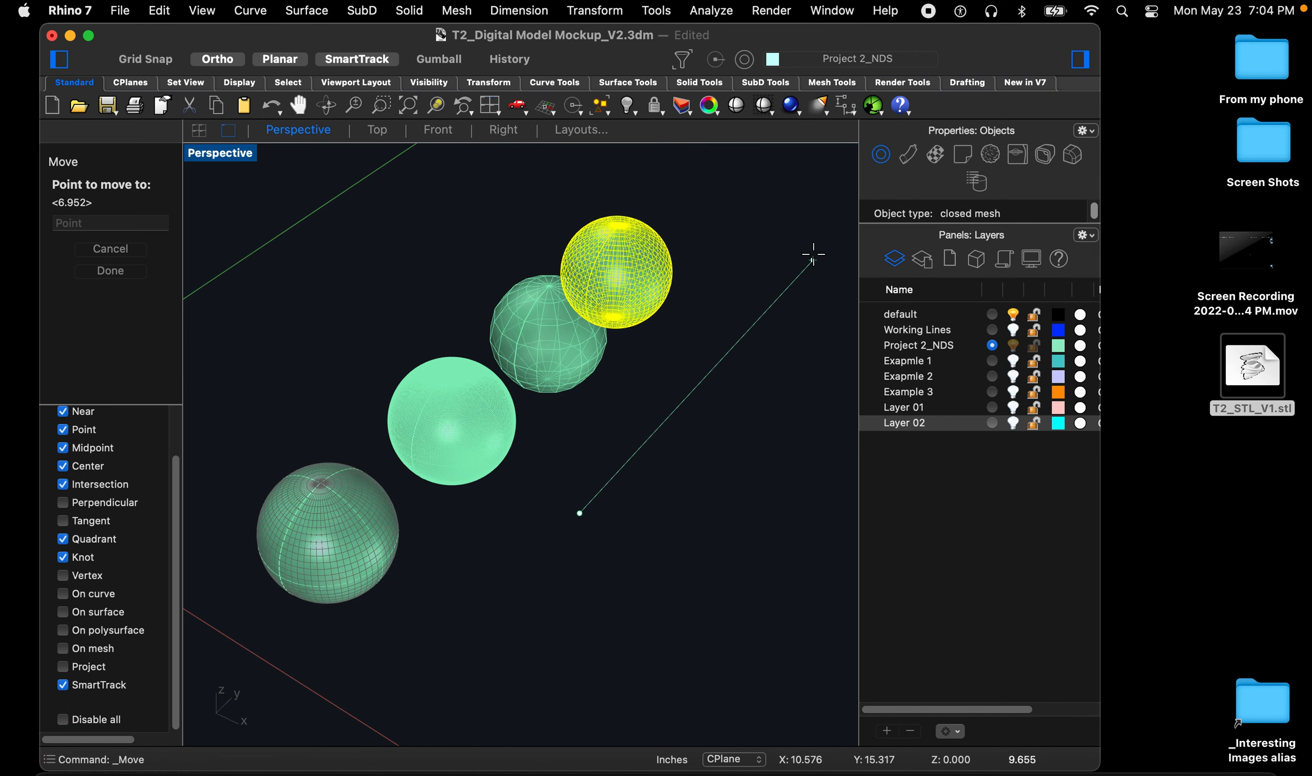
{"action": "left_click", "coordinate": [834, 235]}
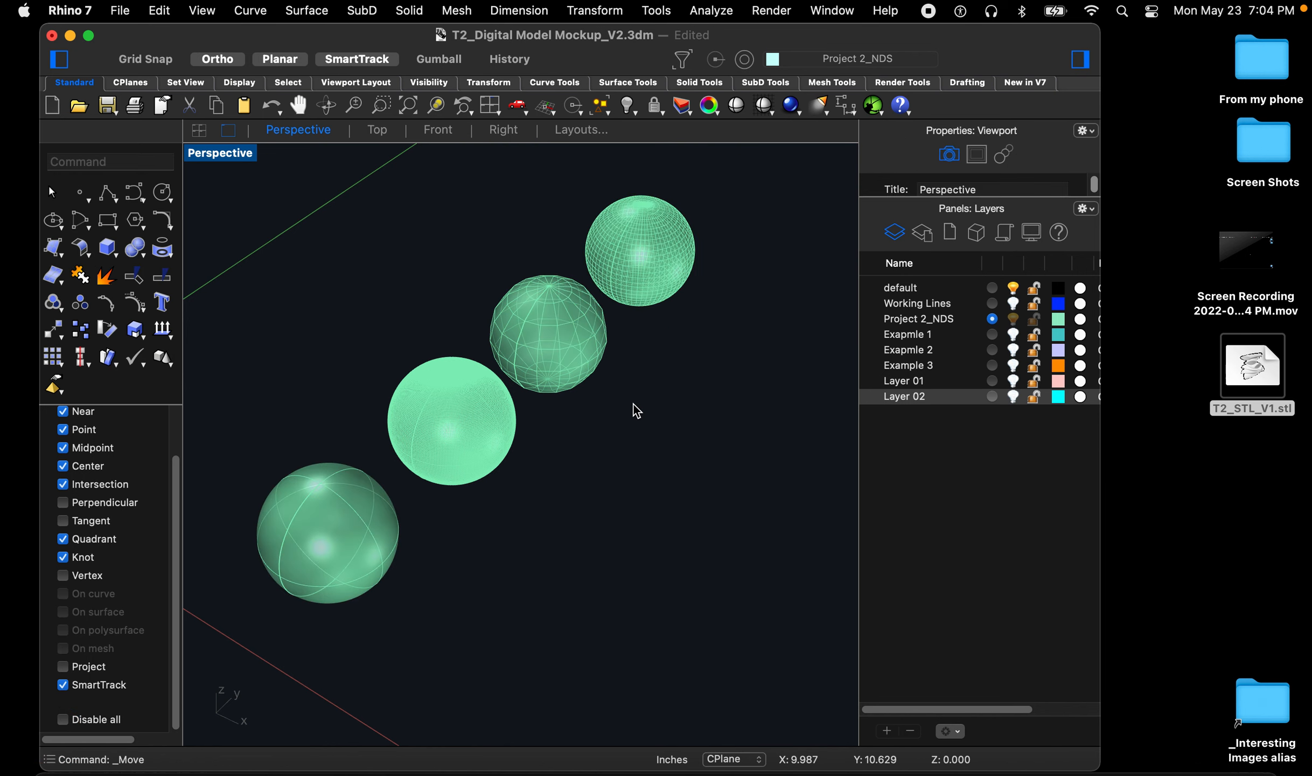
Compare the polygon densities of the three sphere meshes with the original NURBS sphere
{"action": "scroll", "coordinate": [475, 499], "scroll_direction": "down", "scroll_amount": 6}
{"action": "scroll", "coordinate": [496, 480], "scroll_direction": "up", "scroll_amount": 9}
{"action": "right_click_drag", "start_coordinate": [516, 505], "coordinate": [548, 445]}
{"action": "scroll", "coordinate": [504, 468], "scroll_direction": "down", "scroll_amount": 2}
{"action": "scroll", "coordinate": [548, 445], "scroll_direction": "down", "scroll_amount": 4}
{"action": "scroll", "coordinate": [432, 498], "scroll_direction": "up", "scroll_amount": 3}
{"action": "scroll", "coordinate": [346, 528], "scroll_direction": "up", "scroll_amount": 2}
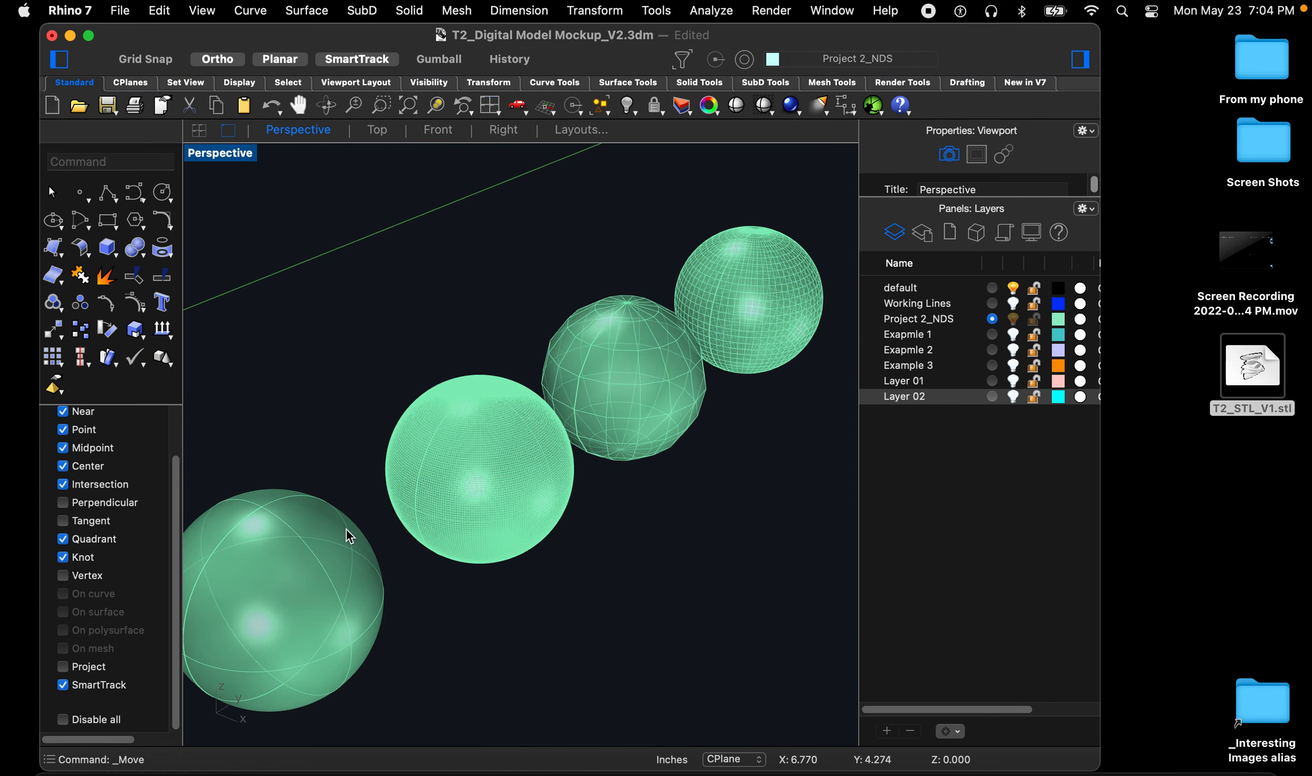
{"action": "scroll", "coordinate": [349, 535], "scroll_direction": "up", "scroll_amount": 2}
Widen the modeling window and set the Perspective viewport to Rendered display mode
{"action": "left_click_drag", "start_coordinate": [1099, 54], "coordinate": [1308, 60]}
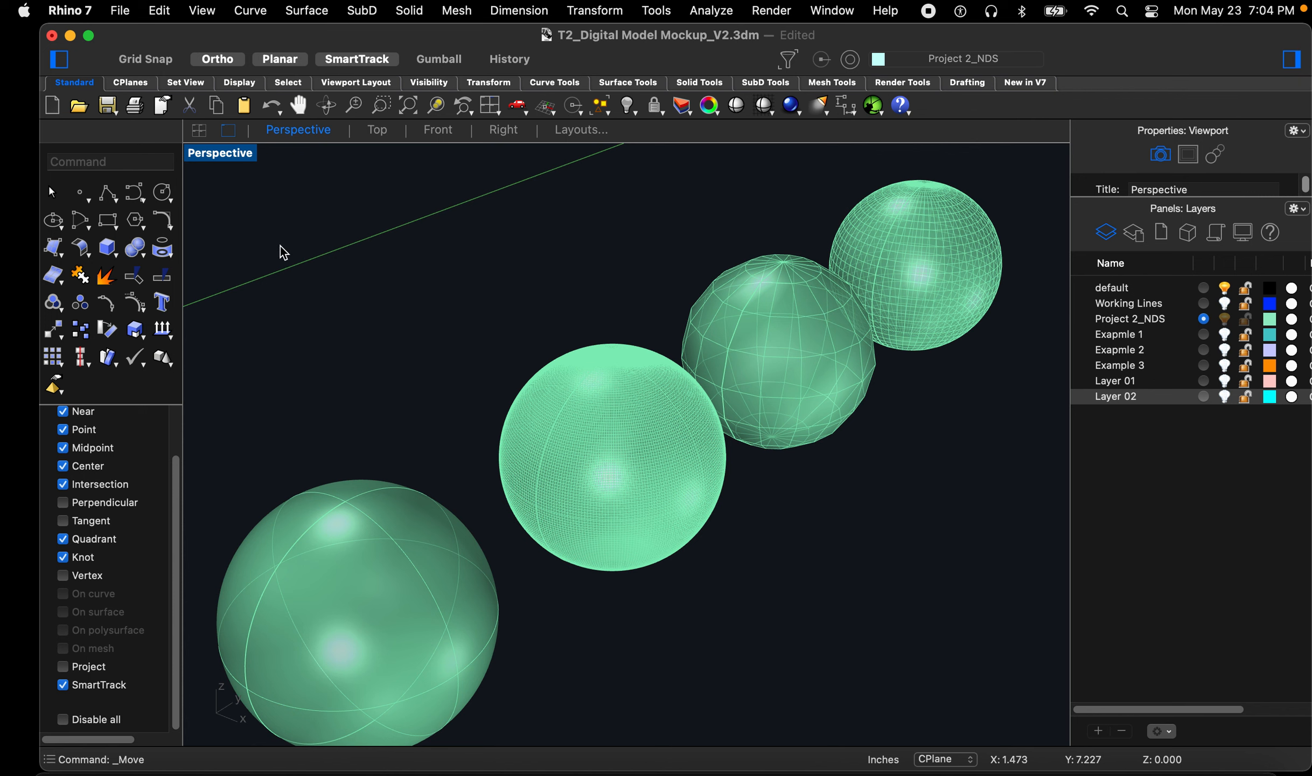
{"action": "left_click", "coordinate": [204, 16]}
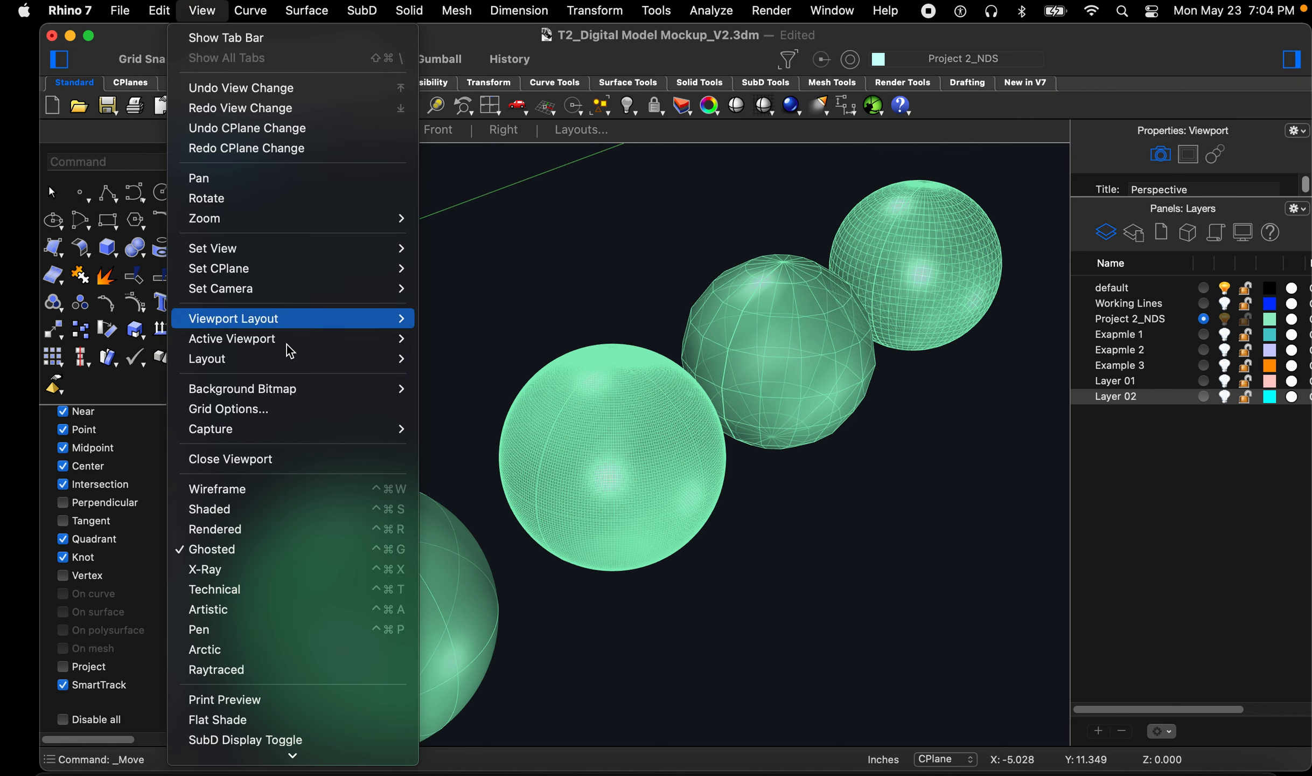
{"action": "left_click", "coordinate": [230, 531]}
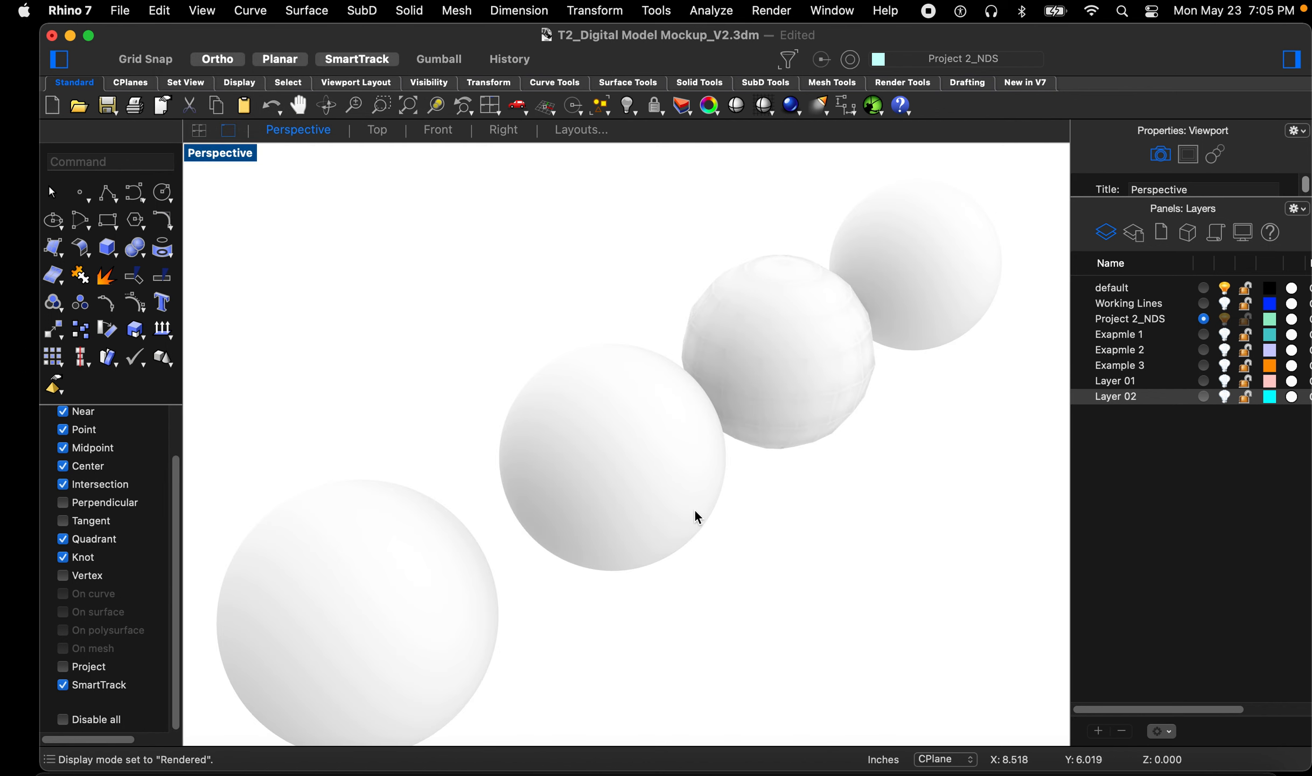
Enlarge the viewport properties area to show the camera and target settings
{"action": "right_click_drag", "start_coordinate": [688, 512], "coordinate": [1120, 199]}
{"action": "left_click_drag", "start_coordinate": [1080, 206], "coordinate": [1089, 525]}
{"action": "scroll", "coordinate": [1153, 377], "scroll_direction": "down", "scroll_amount": 5}
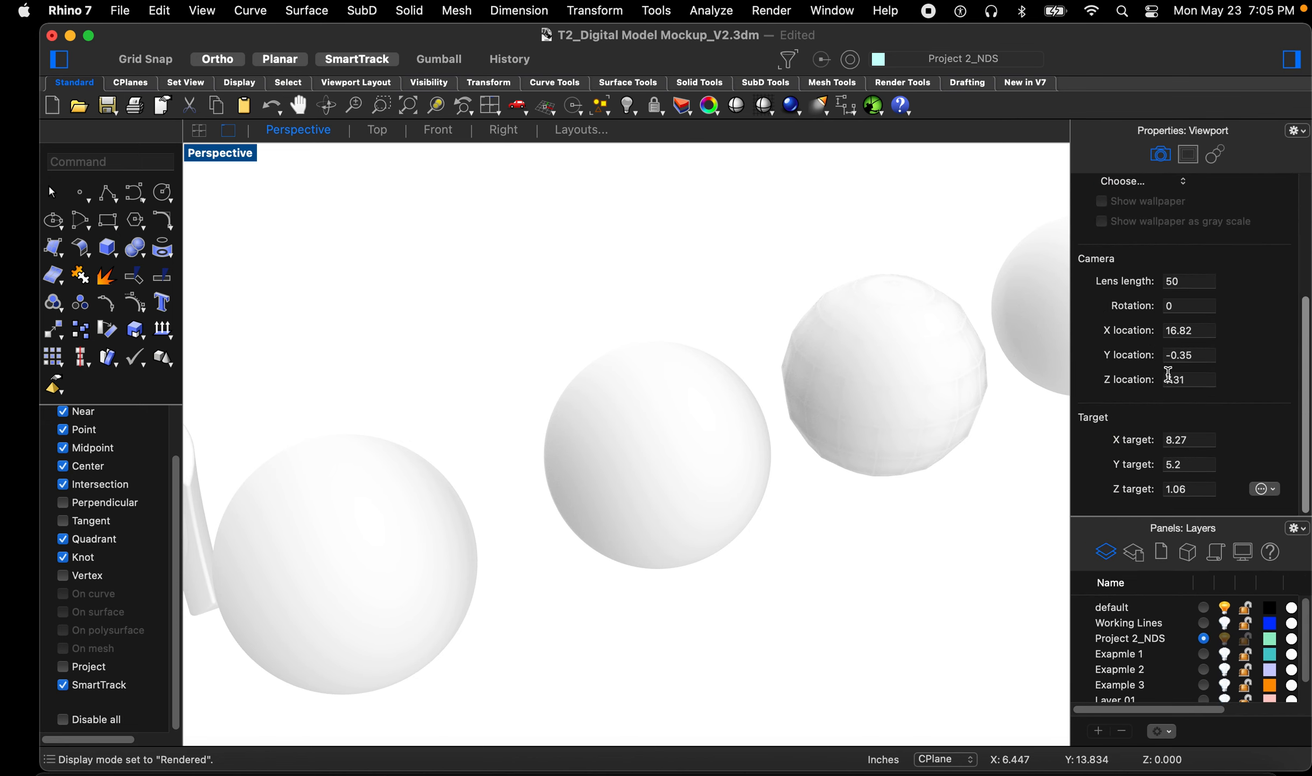
{"action": "scroll", "coordinate": [629, 396], "scroll_direction": "down", "scroll_amount": 2}
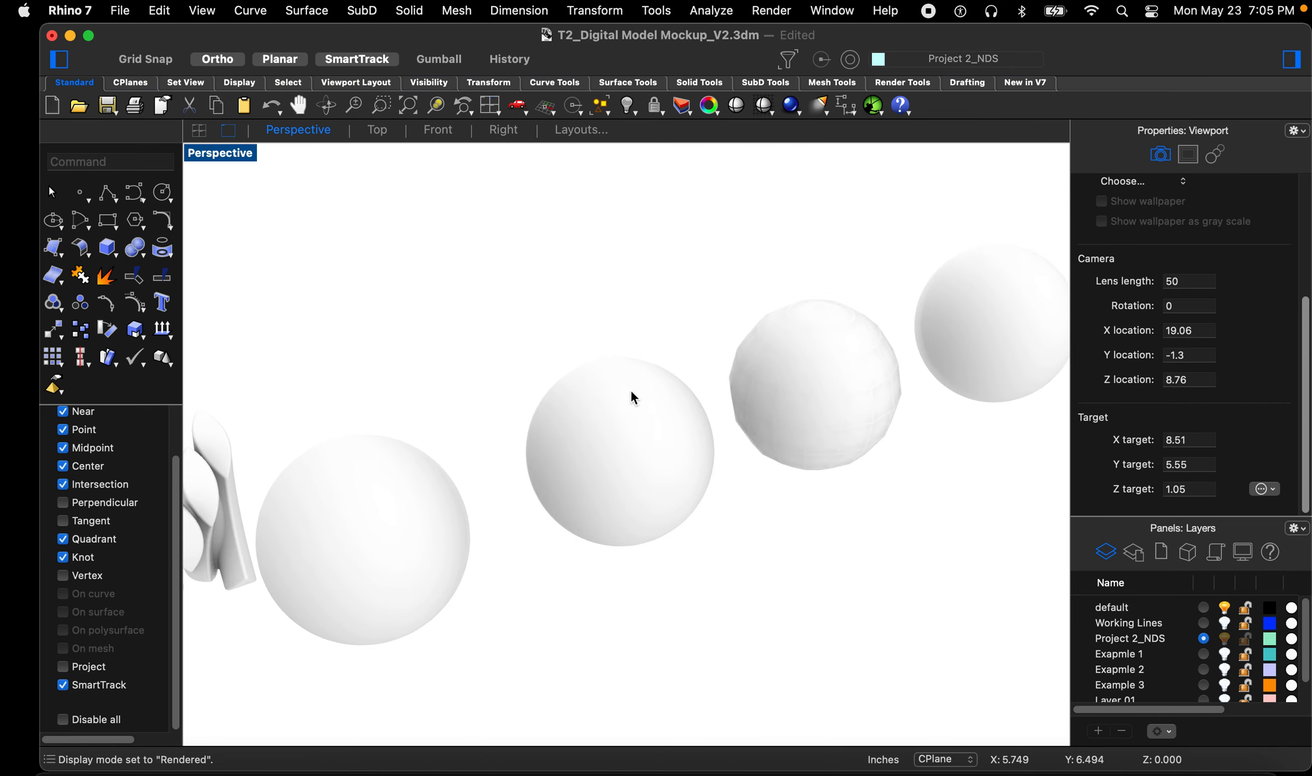
Examine the rendered spheres from several angles, comparing the surface smoothness of the NURBS sphere and its densest mesh up close
{"action": "scroll", "coordinate": [838, 380], "scroll_direction": "up", "scroll_amount": 6}
{"action": "scroll", "coordinate": [786, 383], "scroll_direction": "down", "scroll_amount": 3}
{"action": "scroll", "coordinate": [429, 450], "scroll_direction": "down", "scroll_amount": 2}
{"action": "scroll", "coordinate": [580, 427], "scroll_direction": "down", "scroll_amount": 3}
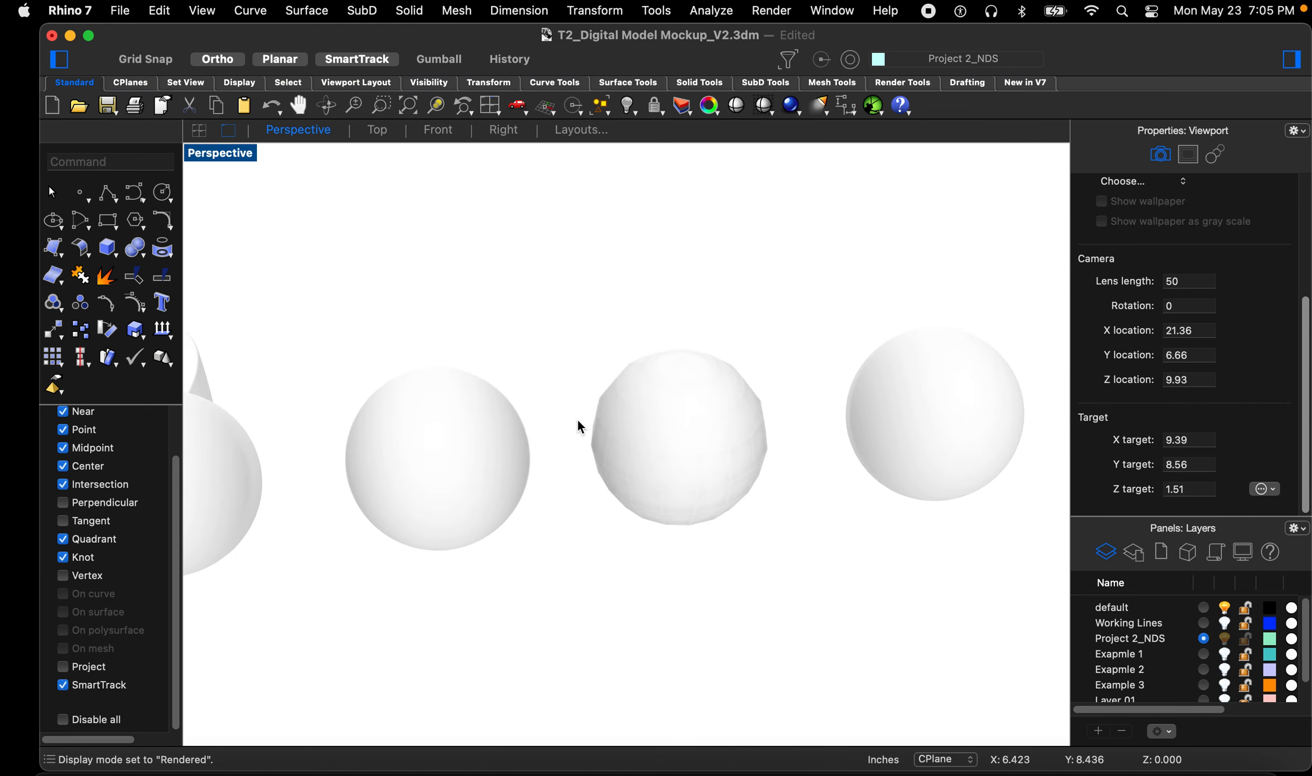
{"action": "scroll", "coordinate": [694, 377], "scroll_direction": "down", "scroll_amount": 5}
{"action": "scroll", "coordinate": [325, 492], "scroll_direction": "up", "scroll_amount": 4}
{"action": "right_click_drag", "start_coordinate": [372, 477], "coordinate": [430, 487]}
{"action": "scroll", "coordinate": [431, 491], "scroll_direction": "up", "scroll_amount": 4}
{"action": "scroll", "coordinate": [395, 426], "scroll_direction": "up", "scroll_amount": 3}
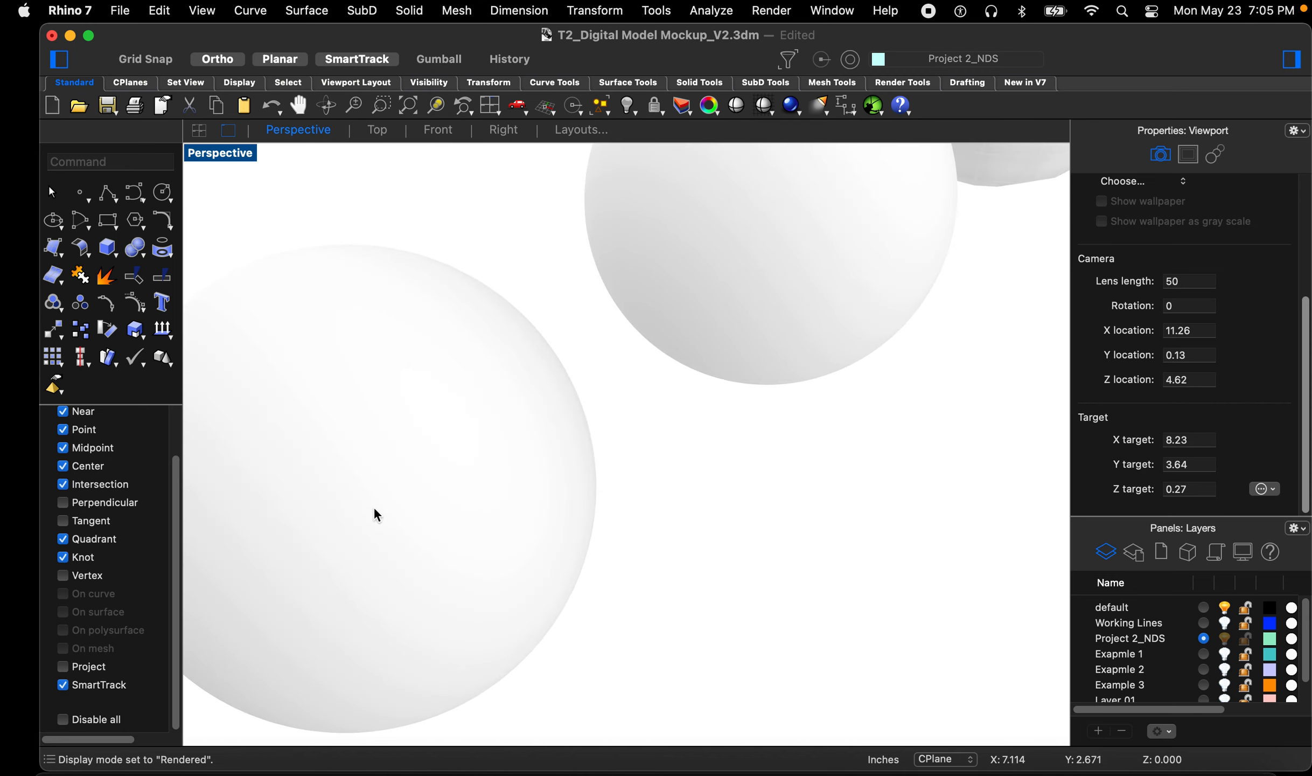
{"action": "scroll", "coordinate": [438, 595], "scroll_direction": "down", "scroll_amount": 3}
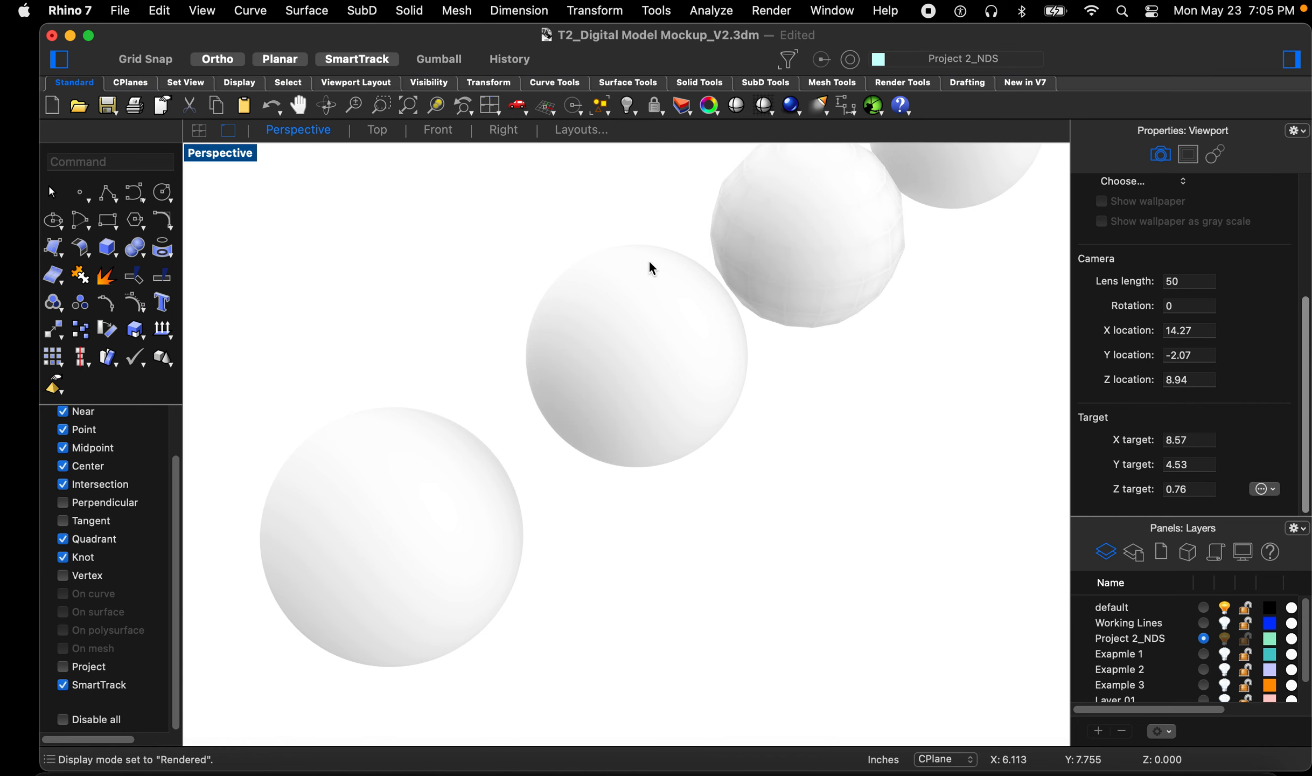
{"action": "scroll", "coordinate": [649, 259], "scroll_direction": "up", "scroll_amount": 6}
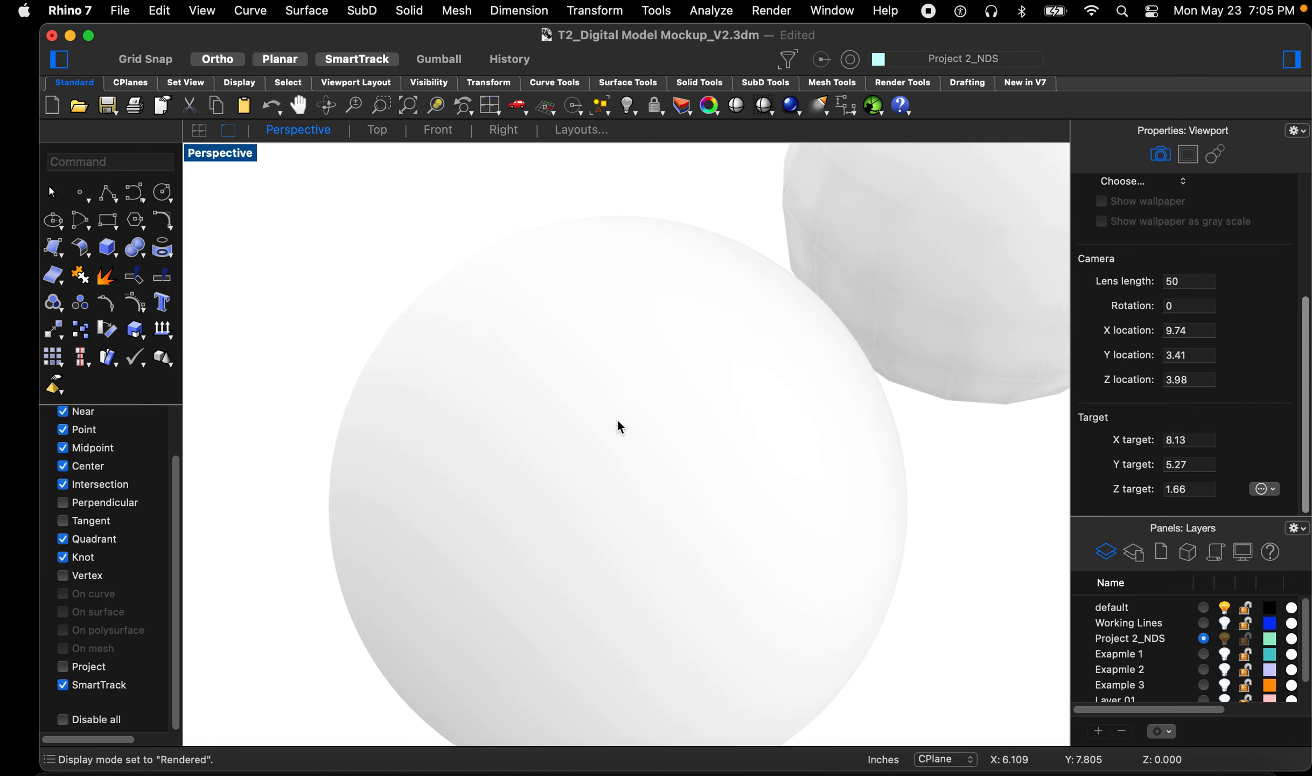
{"action": "scroll", "coordinate": [587, 281], "scroll_direction": "up", "scroll_amount": 3}
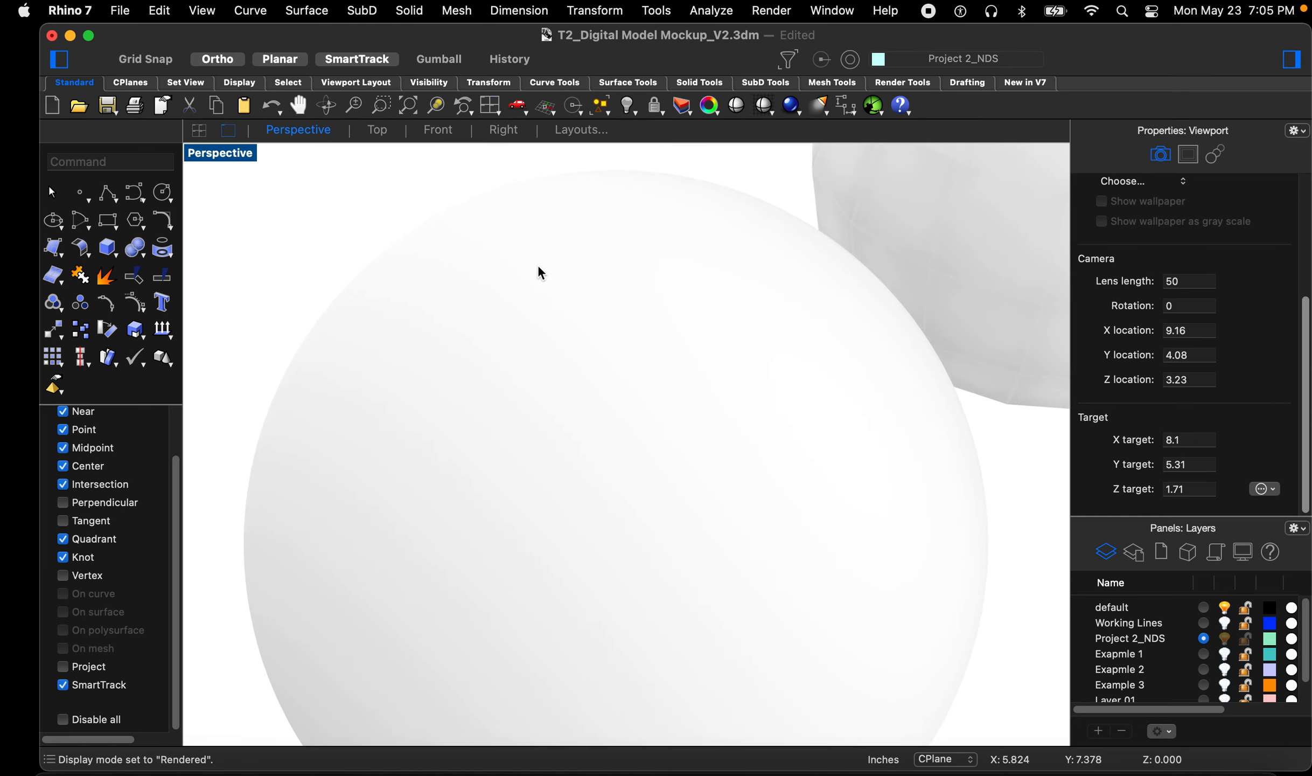
{"action": "scroll", "coordinate": [400, 534], "scroll_direction": "down", "scroll_amount": 2}
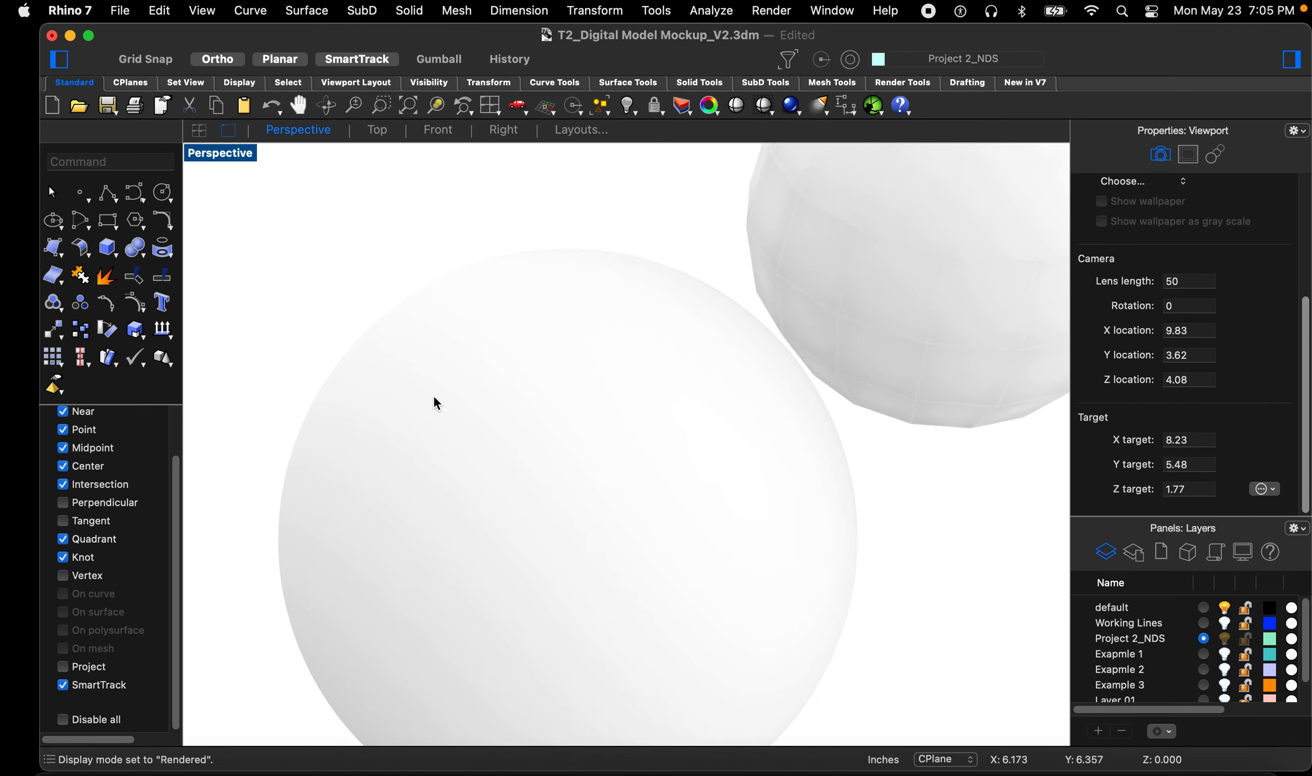
{"action": "scroll", "coordinate": [498, 304], "scroll_direction": "down", "scroll_amount": 4}
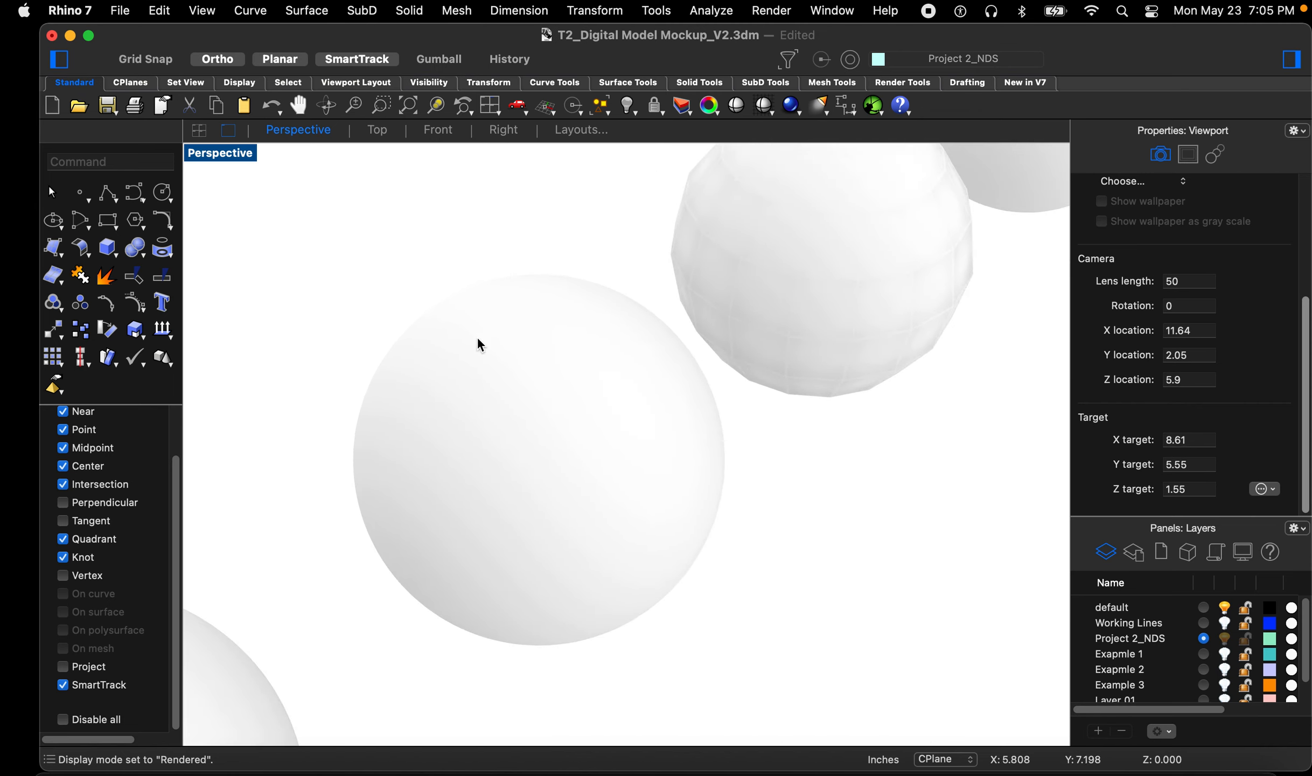
{"action": "scroll", "coordinate": [224, 701], "scroll_direction": "down", "scroll_amount": 2}
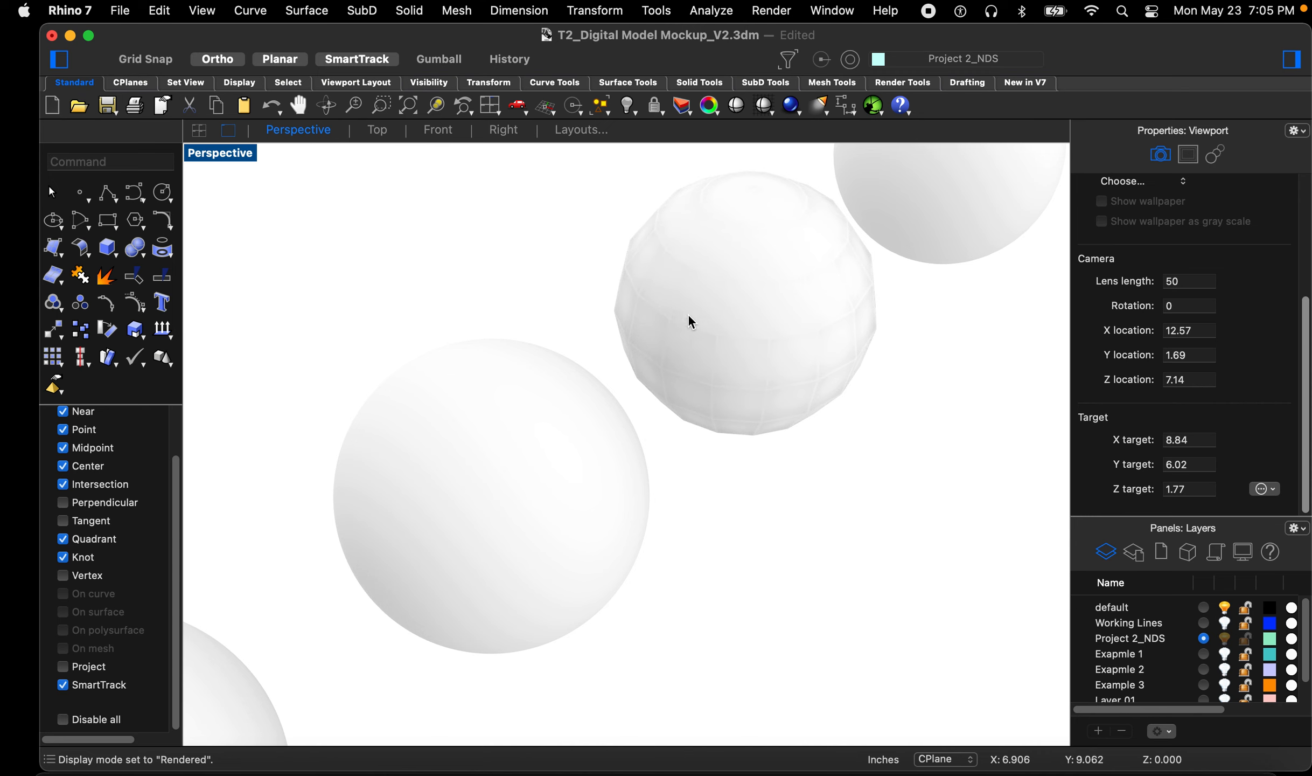
Examine the facets of the rendered coarse mesh up close and compare them with the medium-density mesh
{"action": "scroll", "coordinate": [721, 265], "scroll_direction": "up", "scroll_amount": 5}
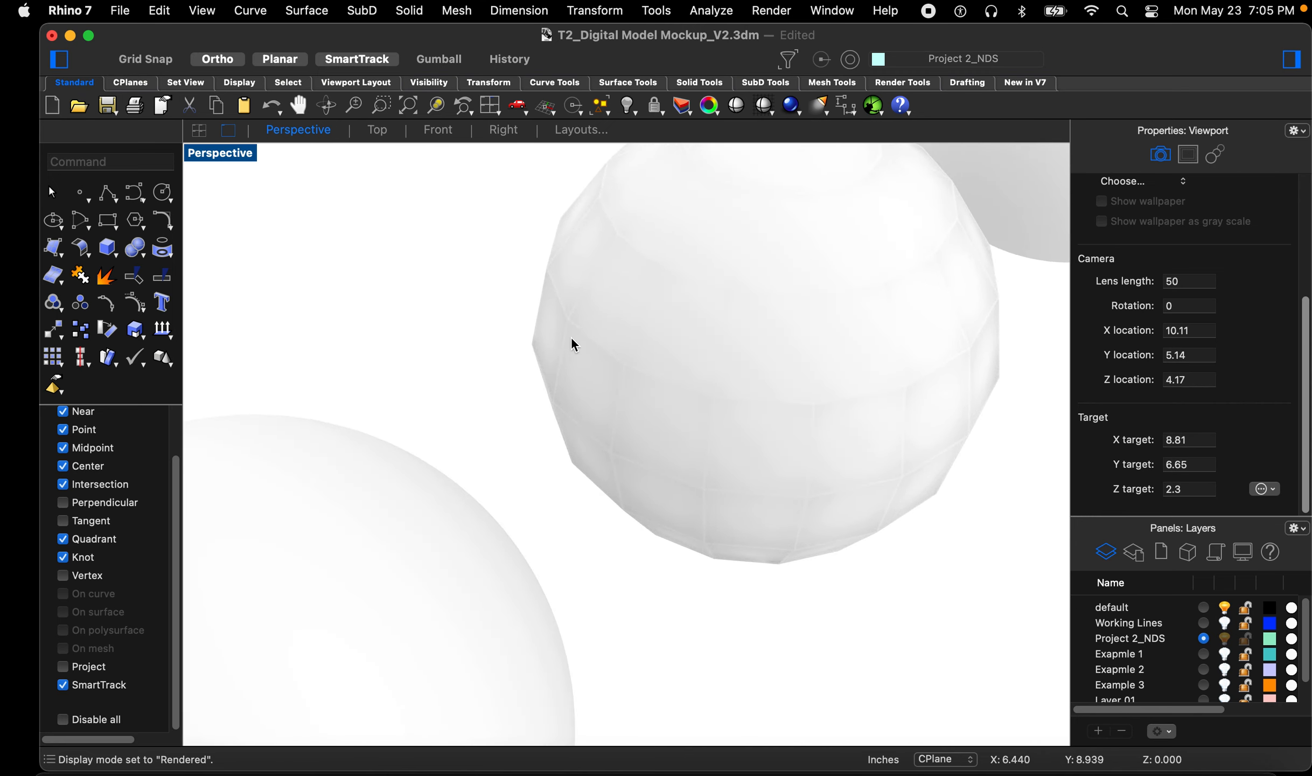
{"action": "scroll", "coordinate": [560, 410], "scroll_direction": "down", "scroll_amount": 2}
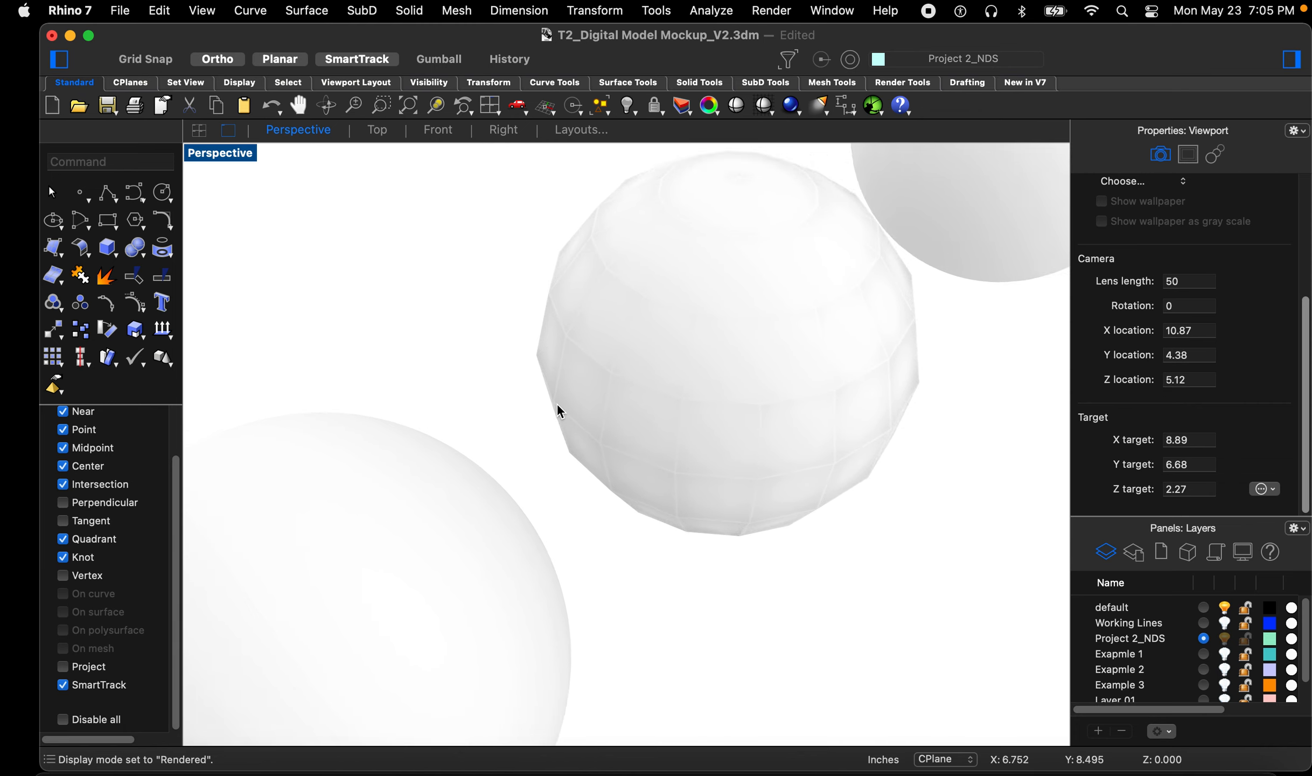
{"action": "scroll", "coordinate": [555, 405], "scroll_direction": "down", "scroll_amount": 2}
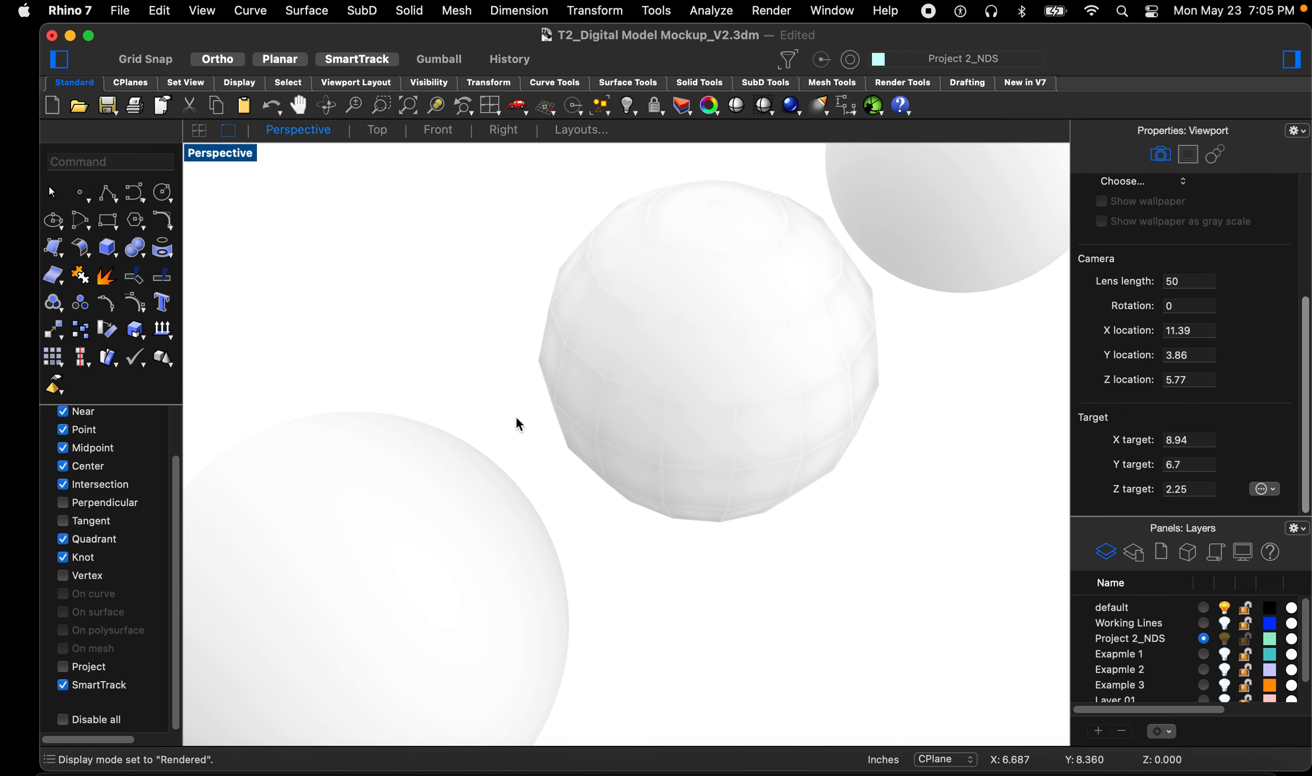
{"action": "scroll", "coordinate": [330, 489], "scroll_direction": "down", "scroll_amount": 3}
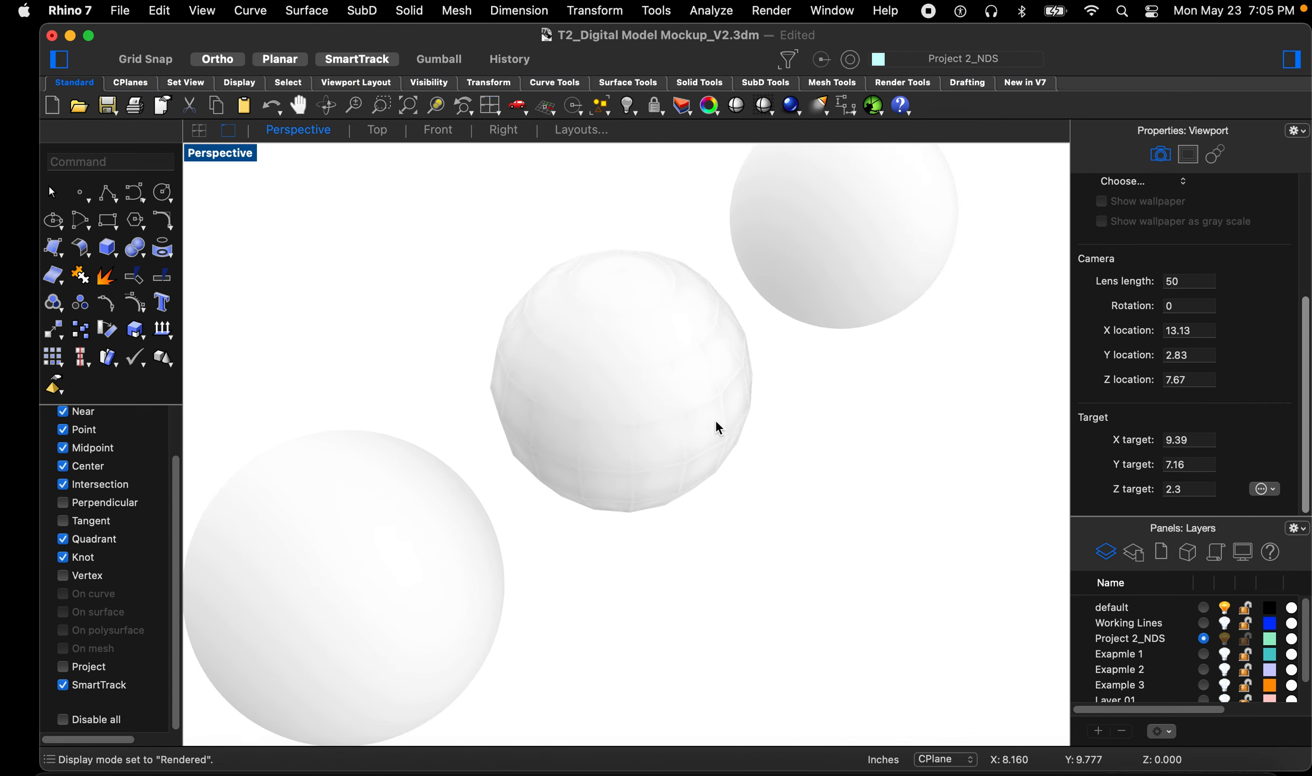
{"action": "scroll", "coordinate": [619, 485], "scroll_direction": "down", "scroll_amount": 2}
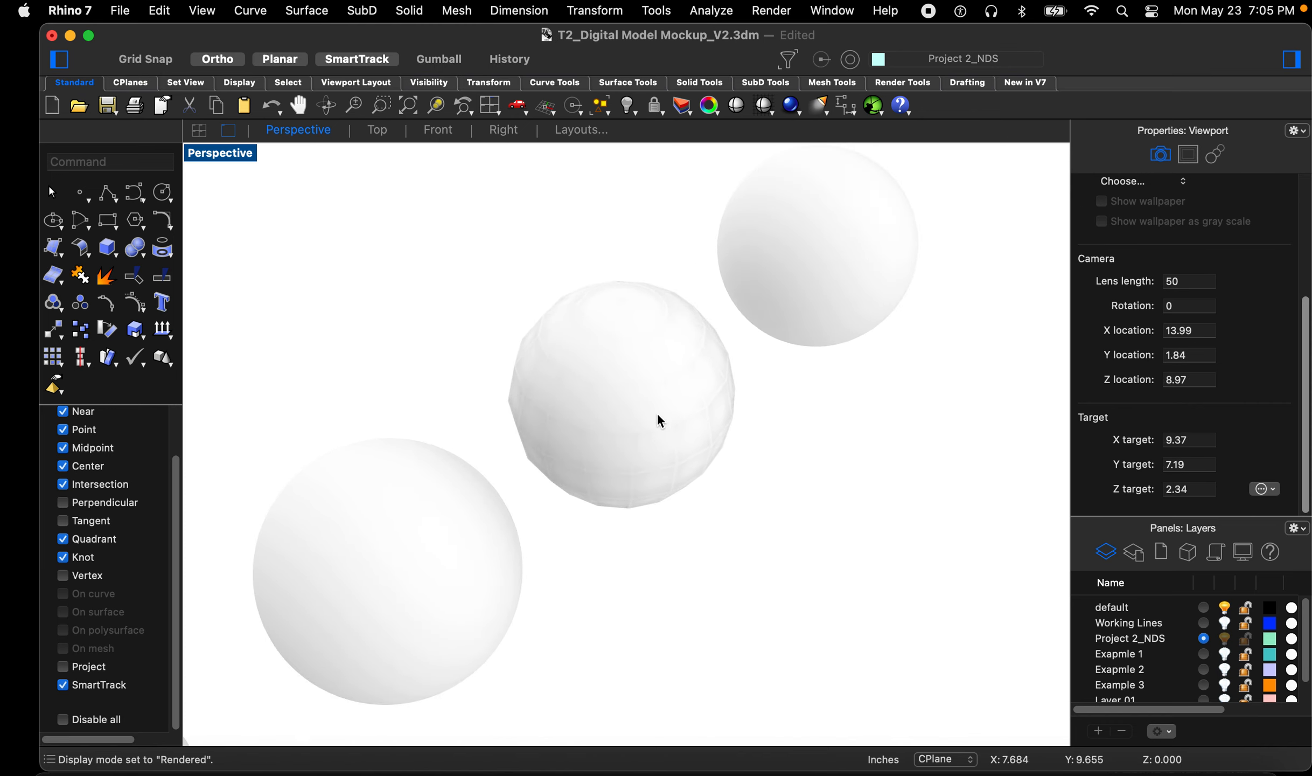
{"action": "scroll", "coordinate": [659, 422], "scroll_direction": "up", "scroll_amount": 3}
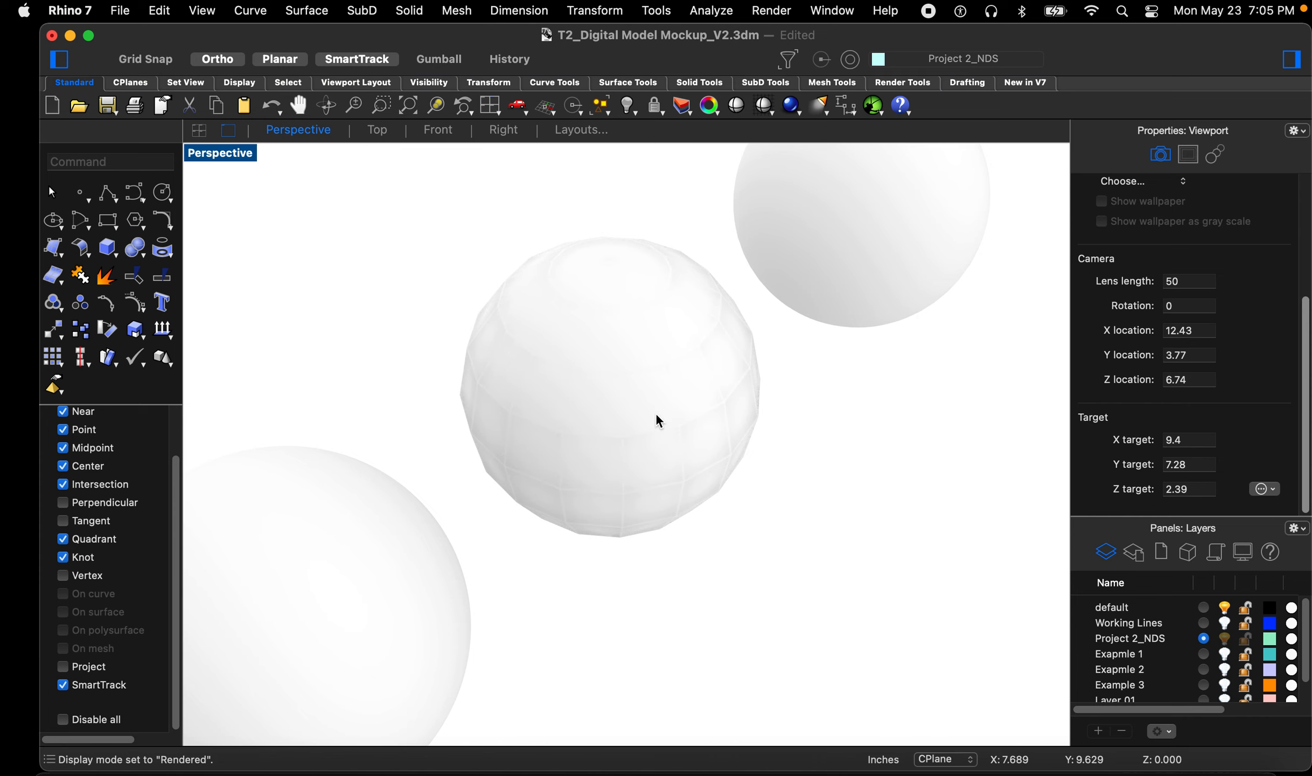
{"action": "right_click_drag", "start_coordinate": [655, 412], "coordinate": [839, 253]}
{"action": "scroll", "coordinate": [851, 199], "scroll_direction": "up", "scroll_amount": 10}
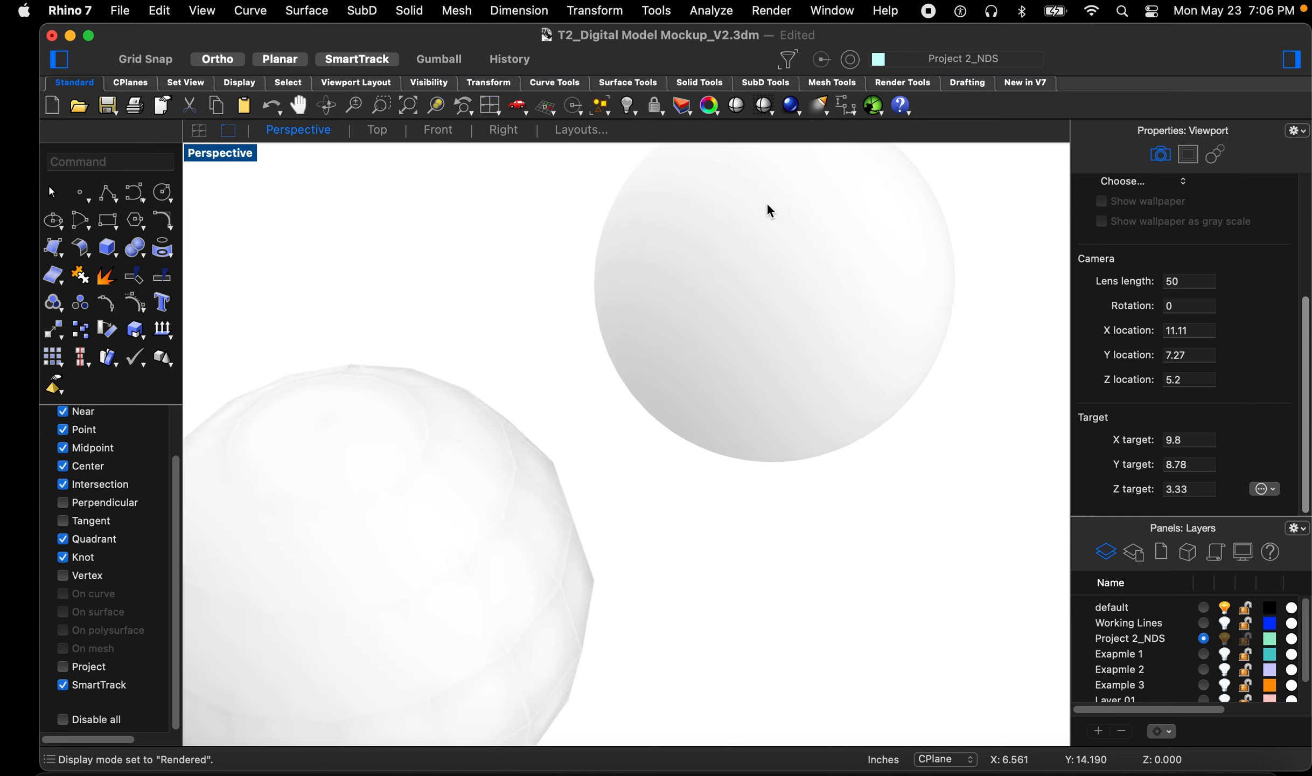
Switch the Perspective viewport to the Ghosted display mode
{"action": "scroll", "coordinate": [775, 225], "scroll_direction": "down", "scroll_amount": 8}
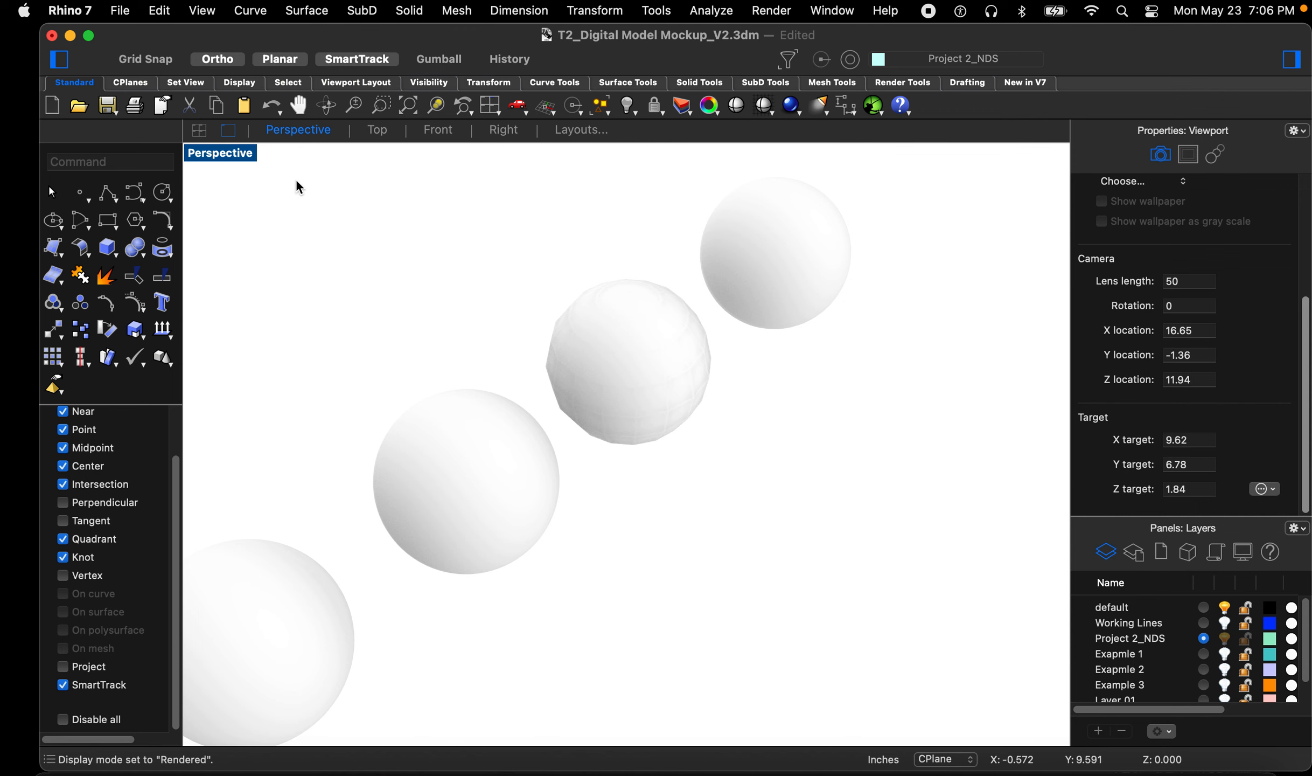
{"action": "left_click", "coordinate": [201, 11]}
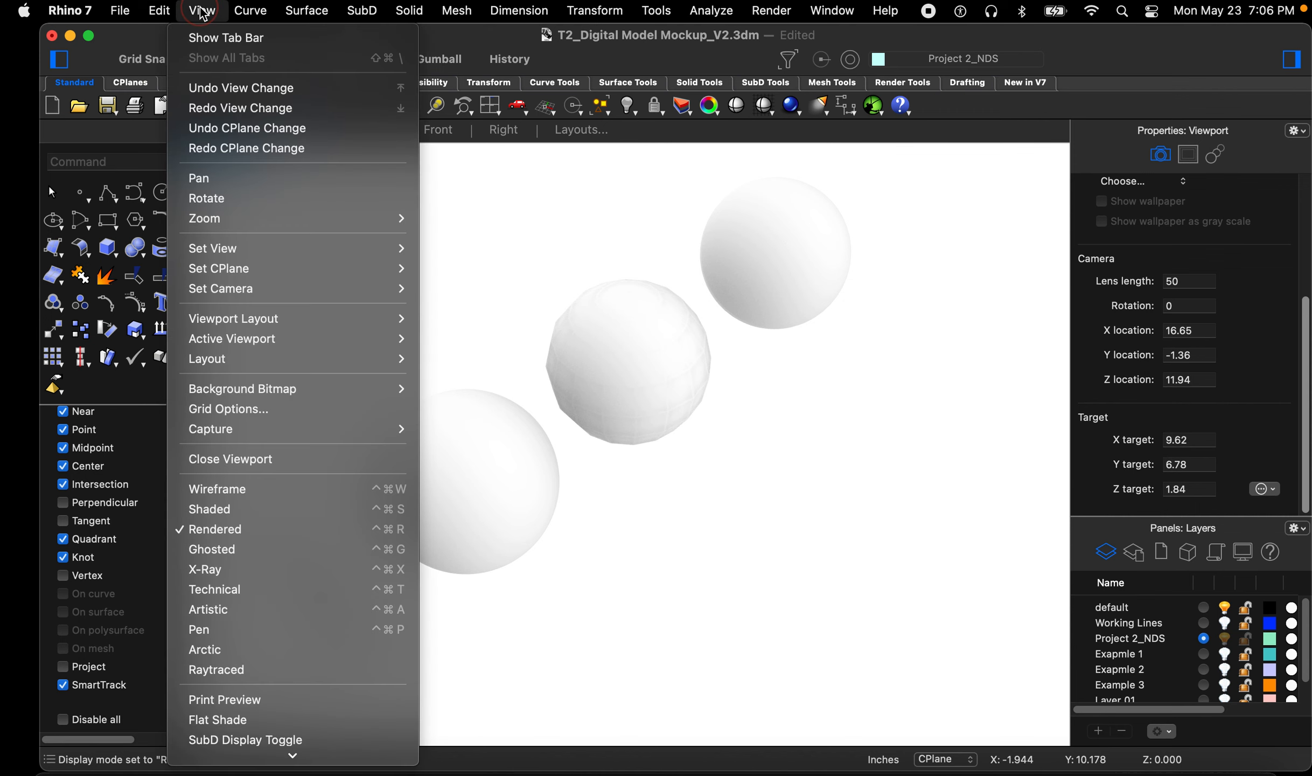
{"action": "left_click", "coordinate": [239, 550]}
{"action": "scroll", "coordinate": [655, 312], "scroll_direction": "down", "scroll_amount": 3}
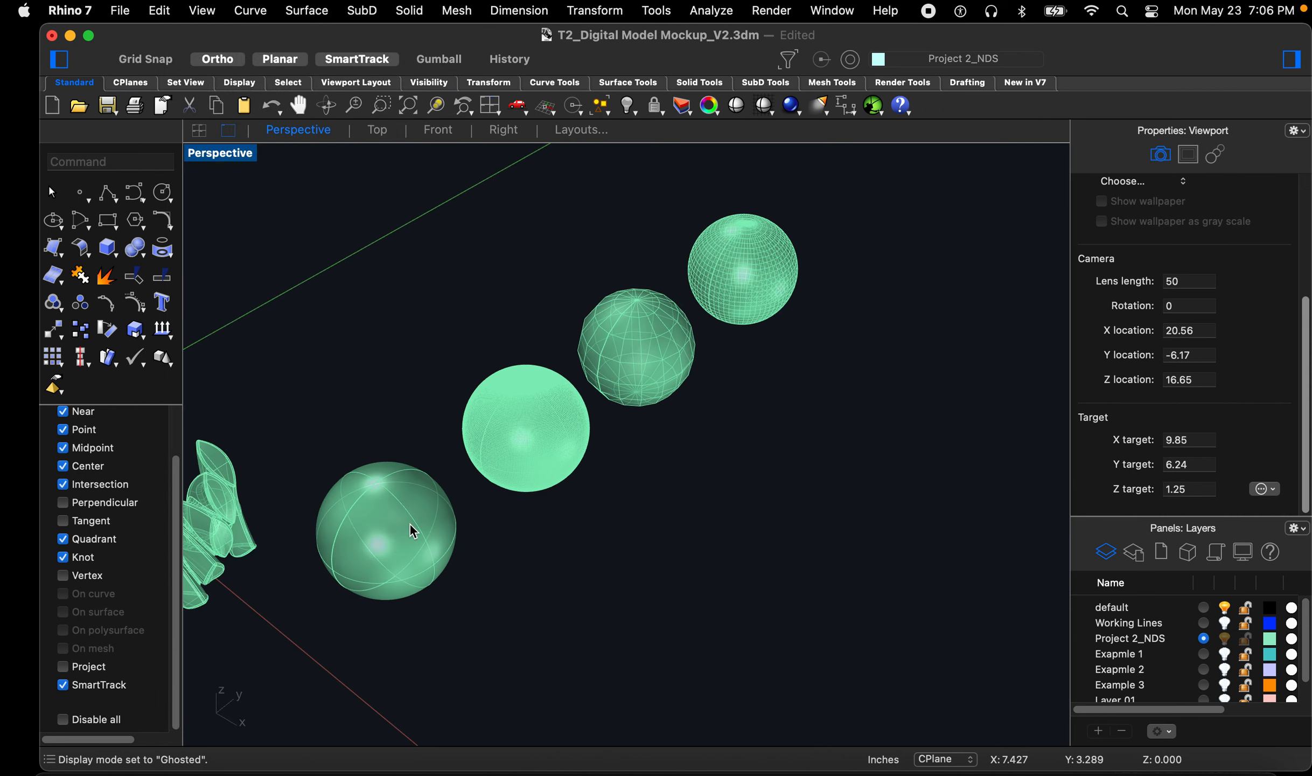
Delete the four comparison spheres, including the NURBS sphere and its meshes
{"action": "right_click_drag", "start_coordinate": [372, 517], "coordinate": [610, 509]}
{"action": "left_click_drag", "start_coordinate": [746, 552], "coordinate": [422, 241]}
{"action": "key", "text": "BackSpace"}
Create a mesh from the original closed polysurface with the polygon density at the middle setting, previewing it before accepting
{"action": "scroll", "coordinate": [705, 340], "scroll_direction": "down", "scroll_amount": 8}
{"action": "right_click_drag", "start_coordinate": [505, 454], "coordinate": [578, 447]}
{"action": "scroll", "coordinate": [667, 676], "scroll_direction": "up", "scroll_amount": 8}
{"action": "right_click_drag", "start_coordinate": [609, 657], "coordinate": [640, 633]}
{"action": "left_click", "coordinate": [537, 405]}
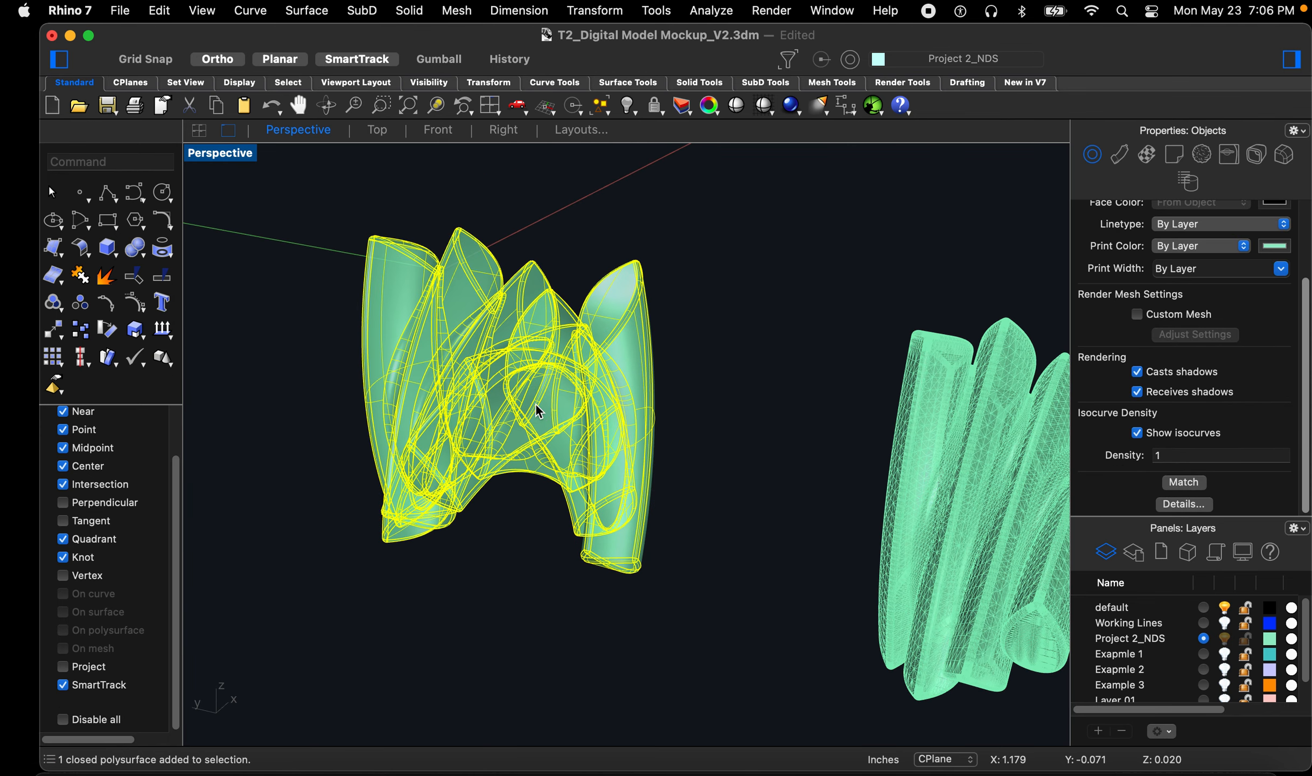
{"action": "left_click", "coordinate": [455, 12]}
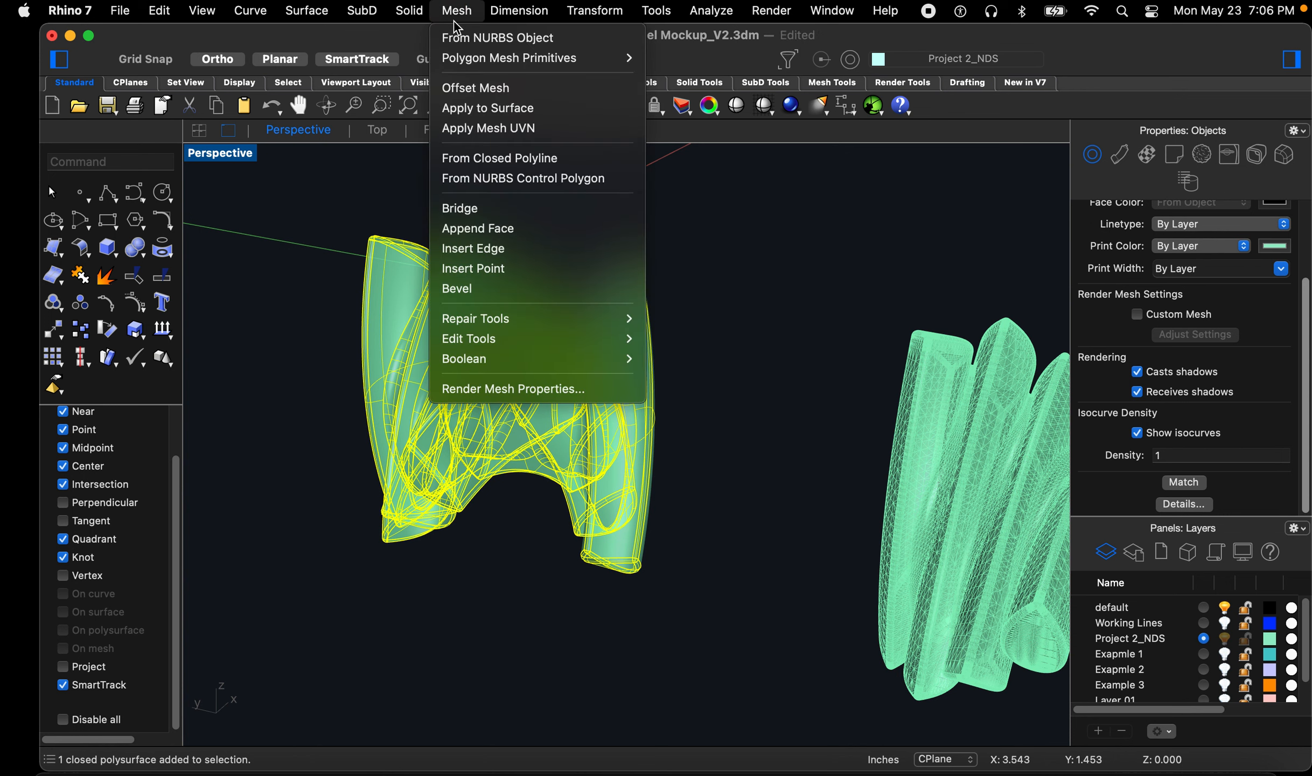
{"action": "left_click", "coordinate": [459, 37]}
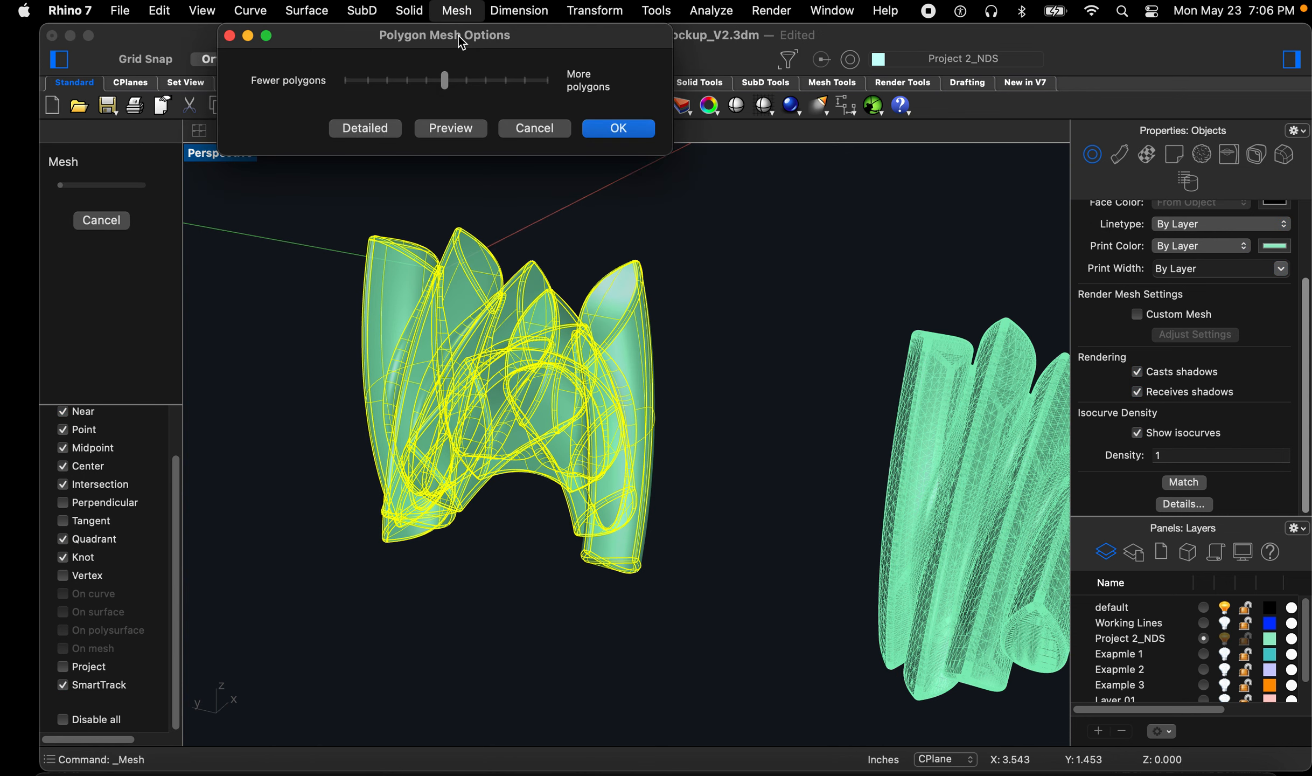
{"action": "left_click", "coordinate": [451, 128]}
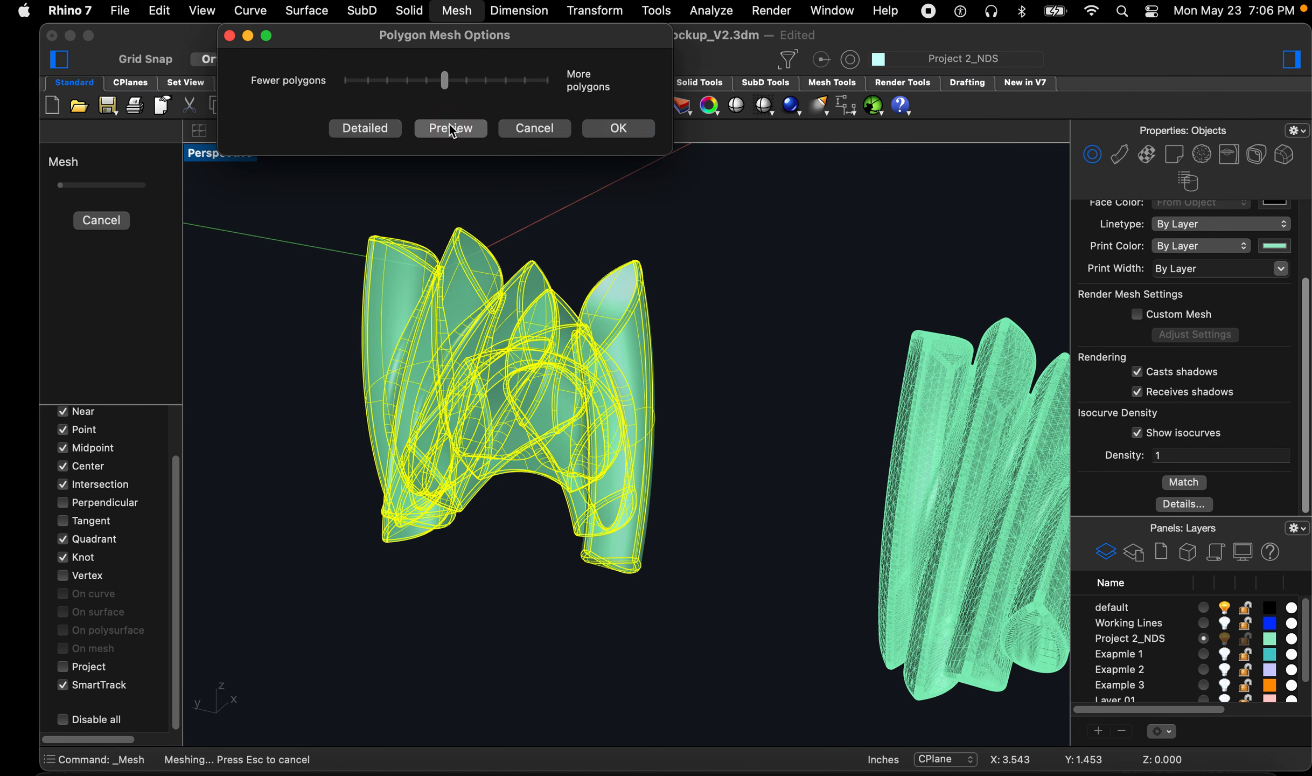
{"action": "scroll", "coordinate": [453, 324], "scroll_direction": "up", "scroll_amount": 10}
{"action": "scroll", "coordinate": [453, 323], "scroll_direction": "down", "scroll_amount": 5}
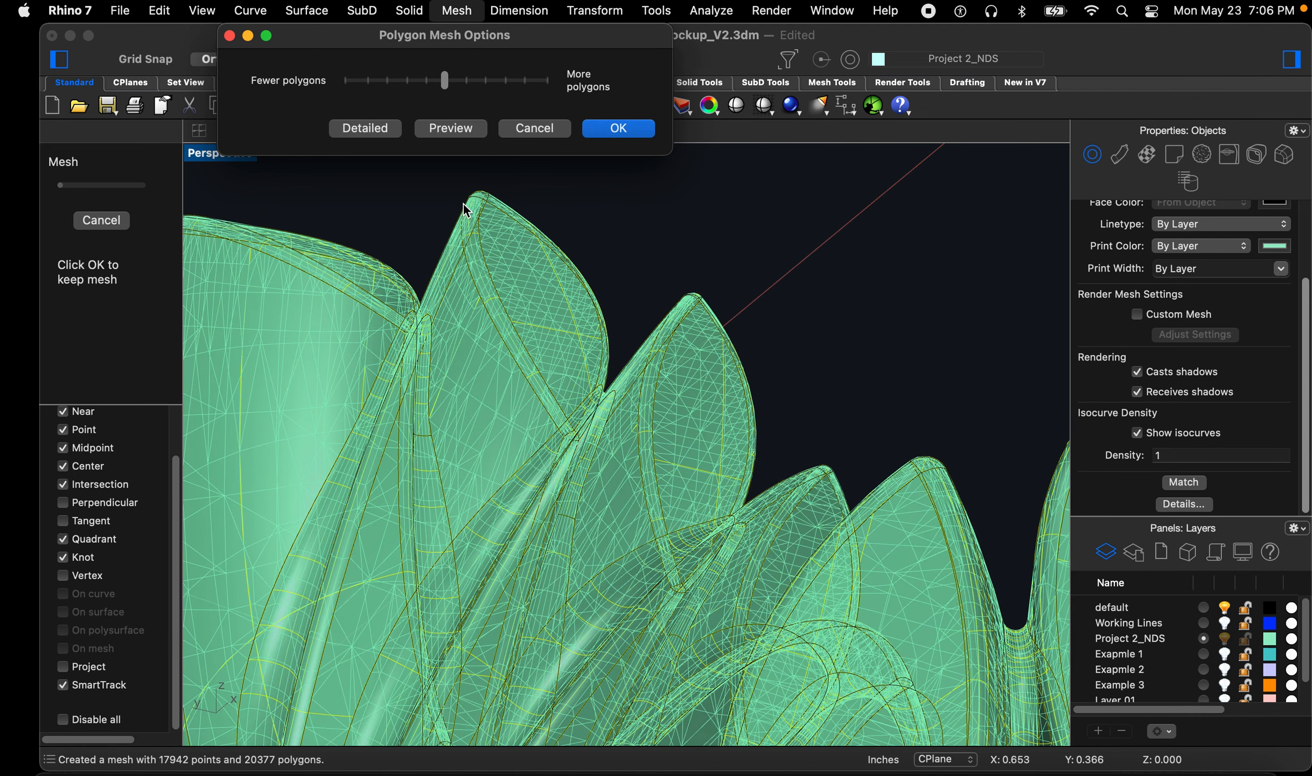
{"action": "scroll", "coordinate": [517, 323], "scroll_direction": "down", "scroll_amount": 3}
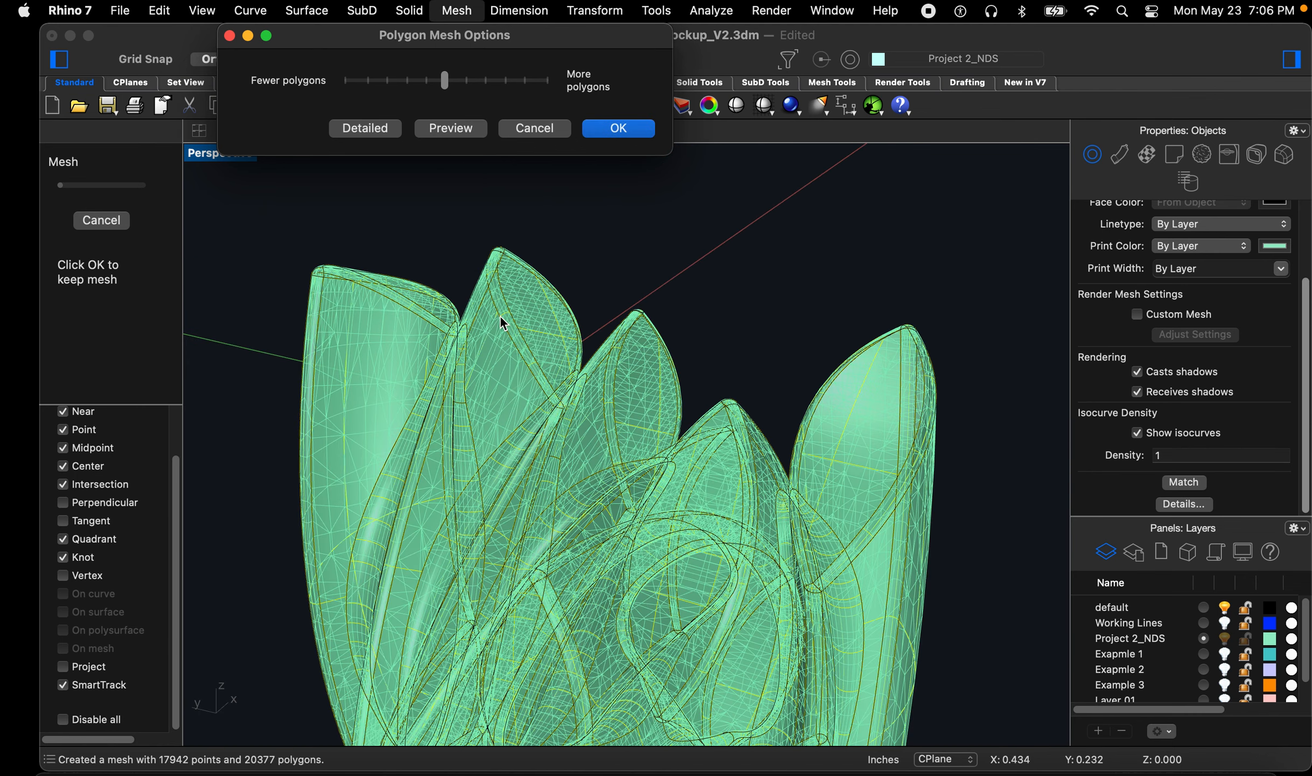
{"action": "left_click", "coordinate": [611, 129]}
Move the new mesh off the overlapping original polysurface into empty space behind it
{"action": "scroll", "coordinate": [652, 284], "scroll_direction": "down", "scroll_amount": 3}
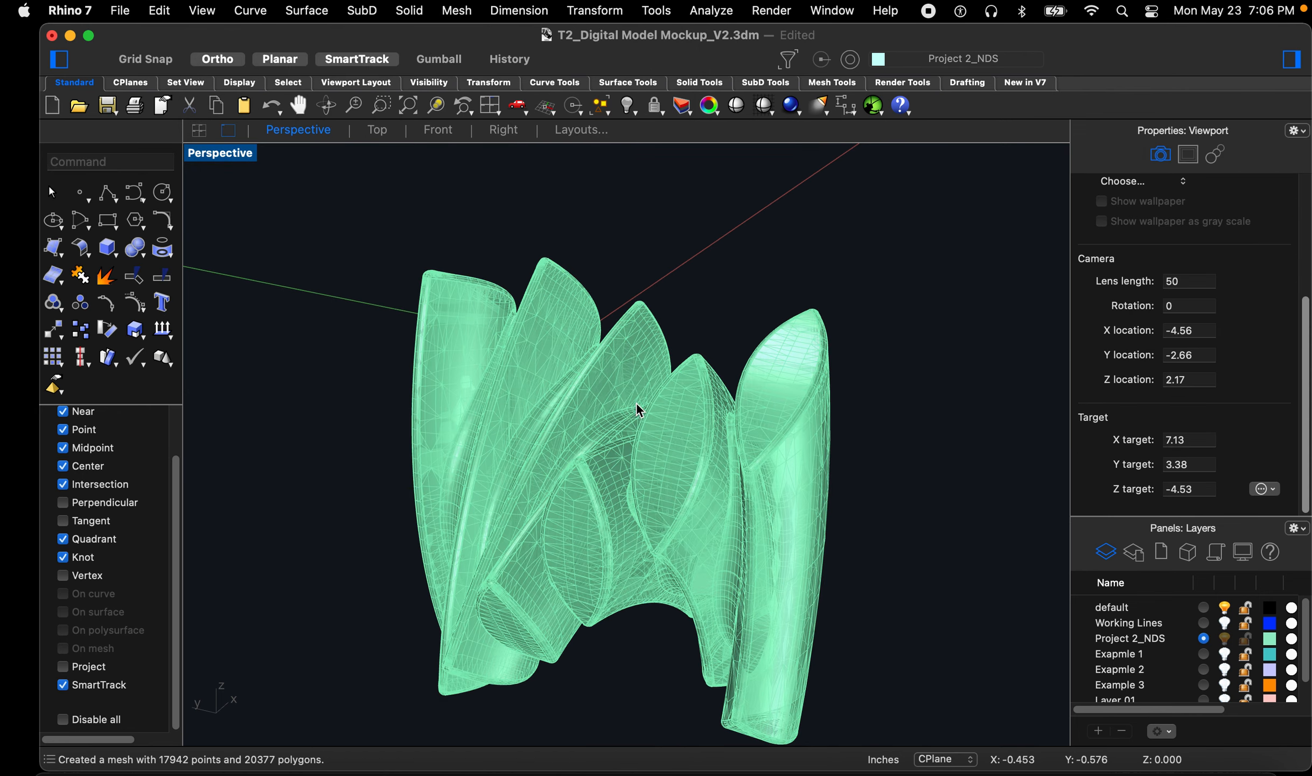
{"action": "scroll", "coordinate": [650, 462], "scroll_direction": "up", "scroll_amount": 5}
{"action": "left_click", "coordinate": [652, 457]}
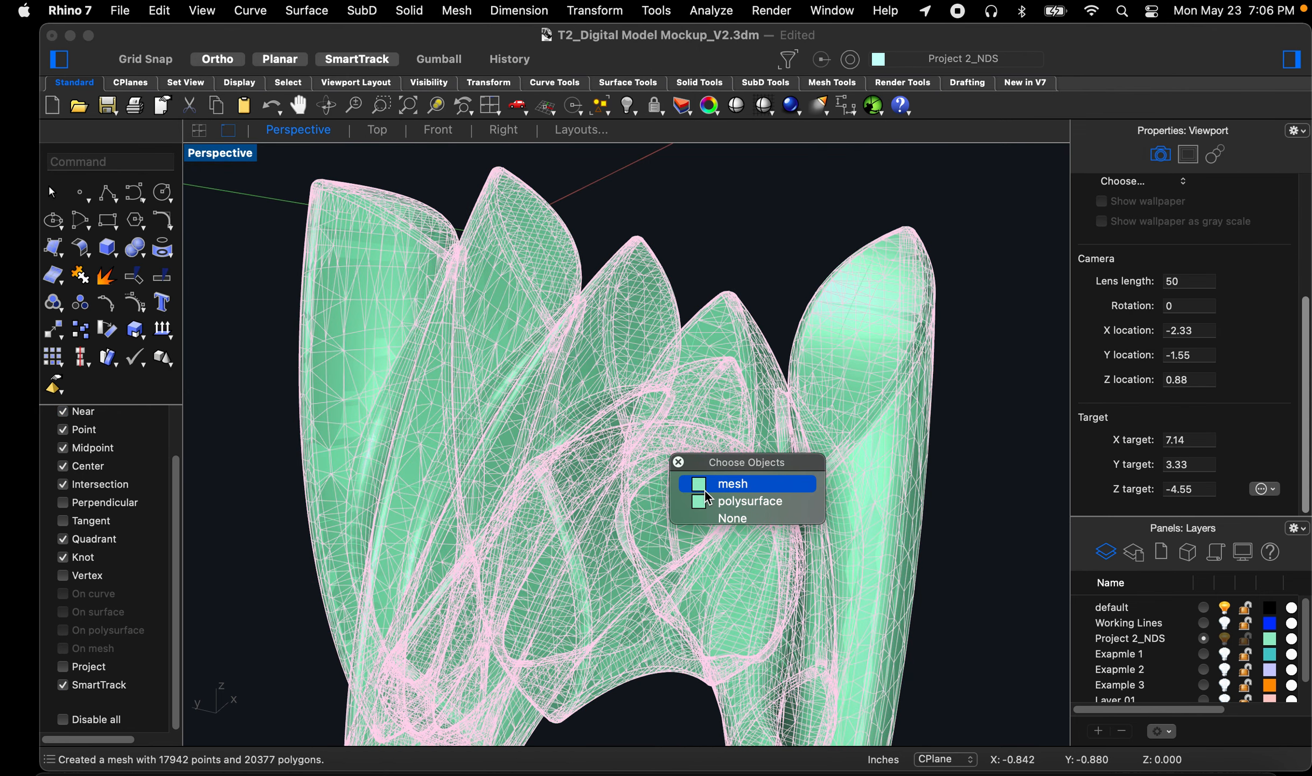
{"action": "left_click", "coordinate": [706, 485]}
{"action": "left_click", "coordinate": [54, 329]}
{"action": "scroll", "coordinate": [521, 350], "scroll_direction": "down", "scroll_amount": 8}
{"action": "left_click", "coordinate": [521, 439]}
{"action": "left_click", "coordinate": [636, 349]}
{"action": "key", "text": "Escape"}
Move the new mesh again so it sits next to the reimported STL mesh for comparison
{"action": "right_click_drag", "start_coordinate": [654, 315], "coordinate": [636, 348]}
{"action": "scroll", "coordinate": [679, 452], "scroll_direction": "up", "scroll_amount": 5}
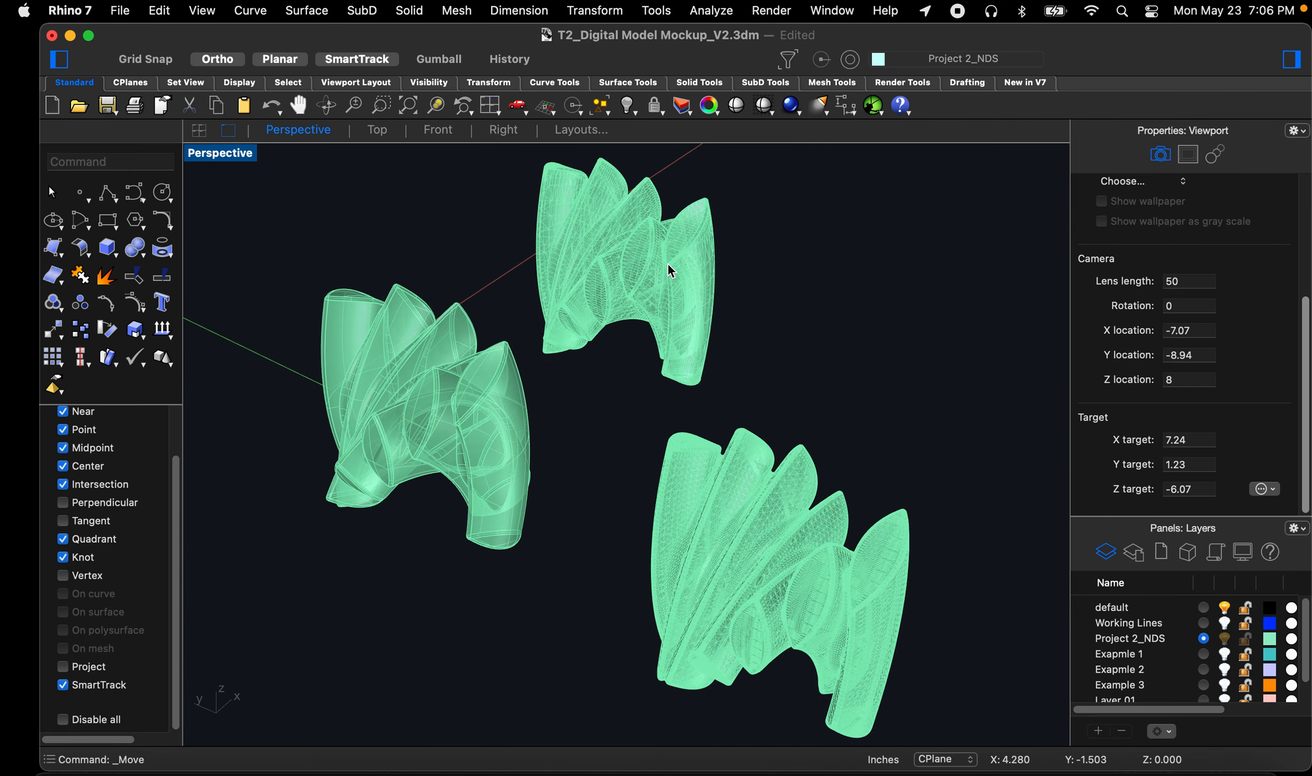
{"action": "scroll", "coordinate": [712, 437], "scroll_direction": "up", "scroll_amount": 2}
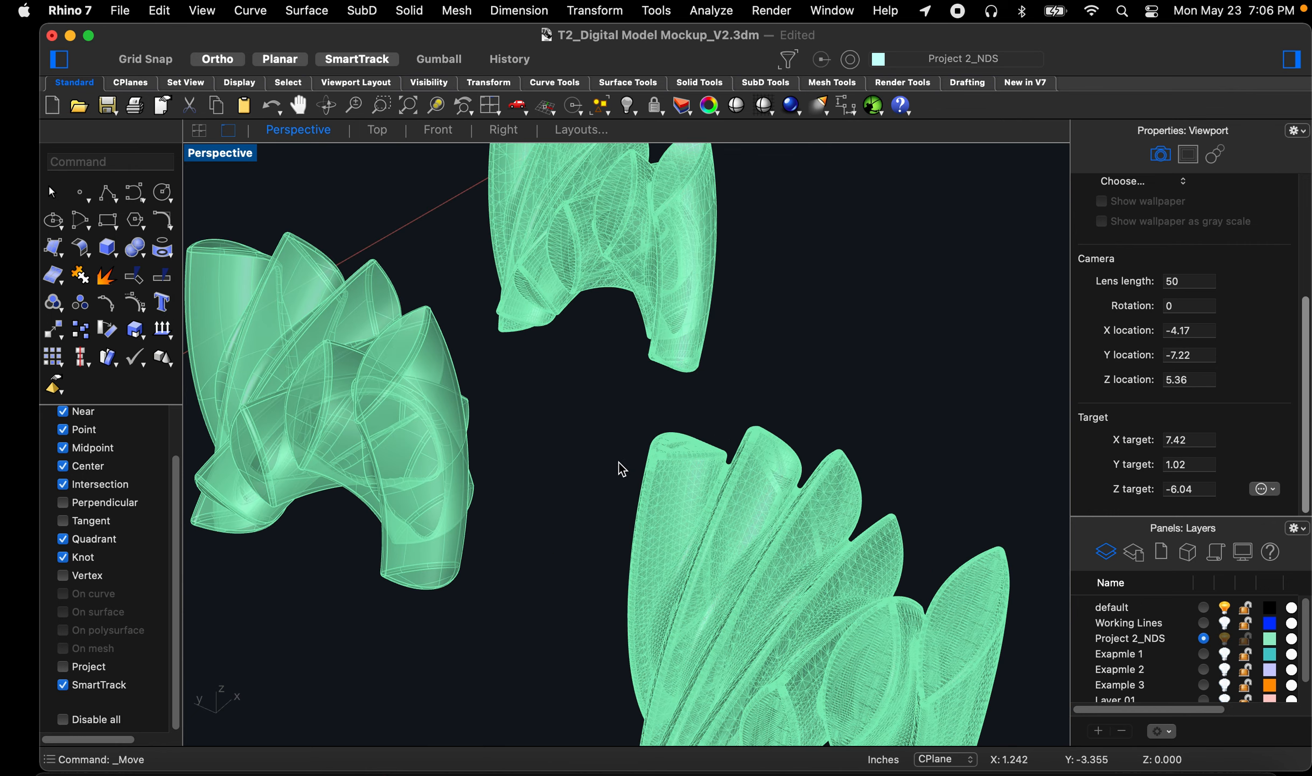
{"action": "scroll", "coordinate": [624, 463], "scroll_direction": "down", "scroll_amount": 8}
{"action": "left_click", "coordinate": [621, 312]}
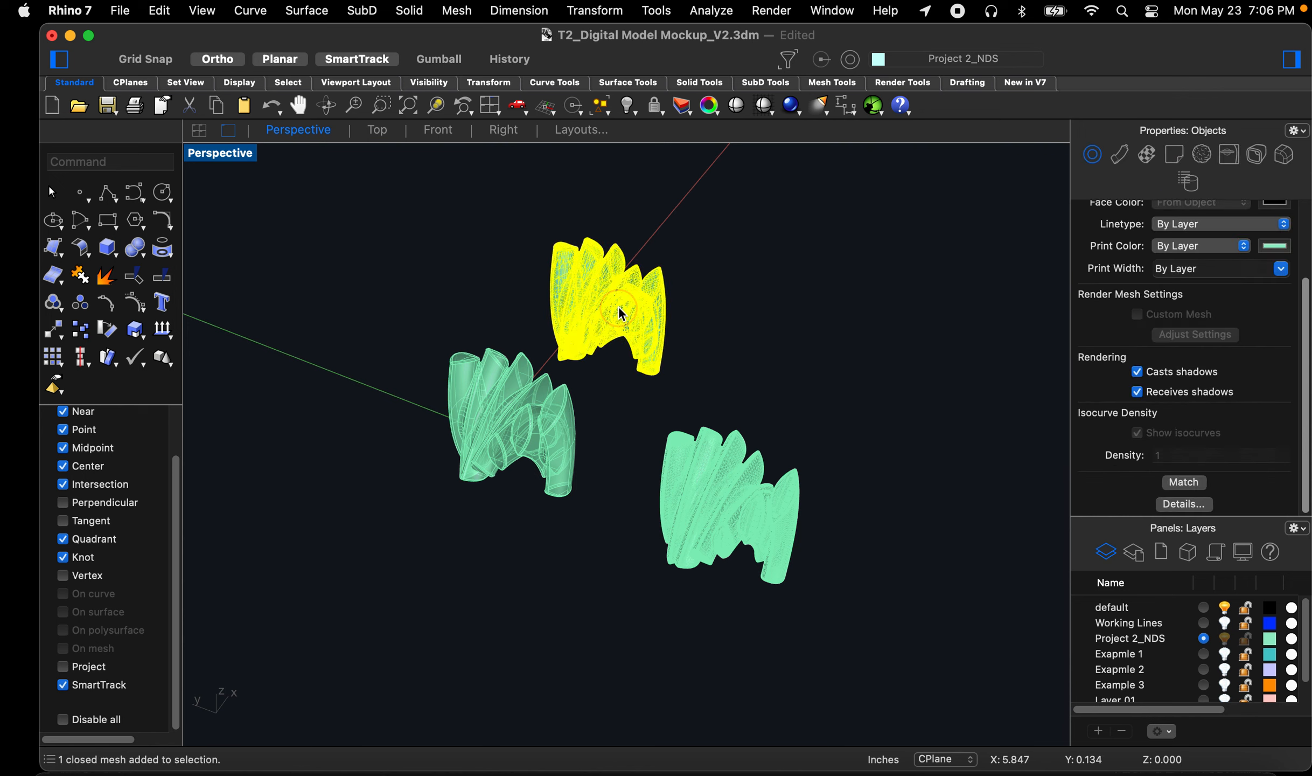
{"action": "key", "text": "space"}
{"action": "left_click", "coordinate": [714, 284]}
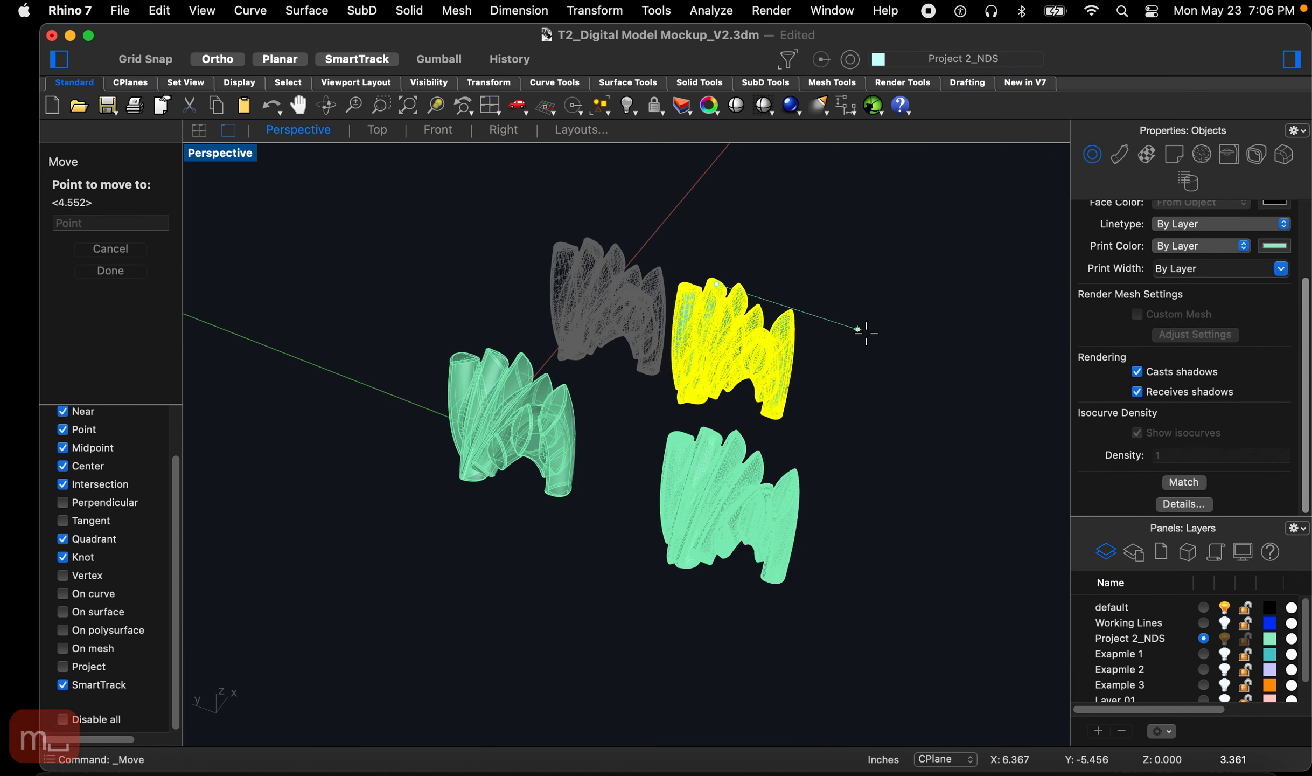
{"action": "left_click", "coordinate": [880, 547]}
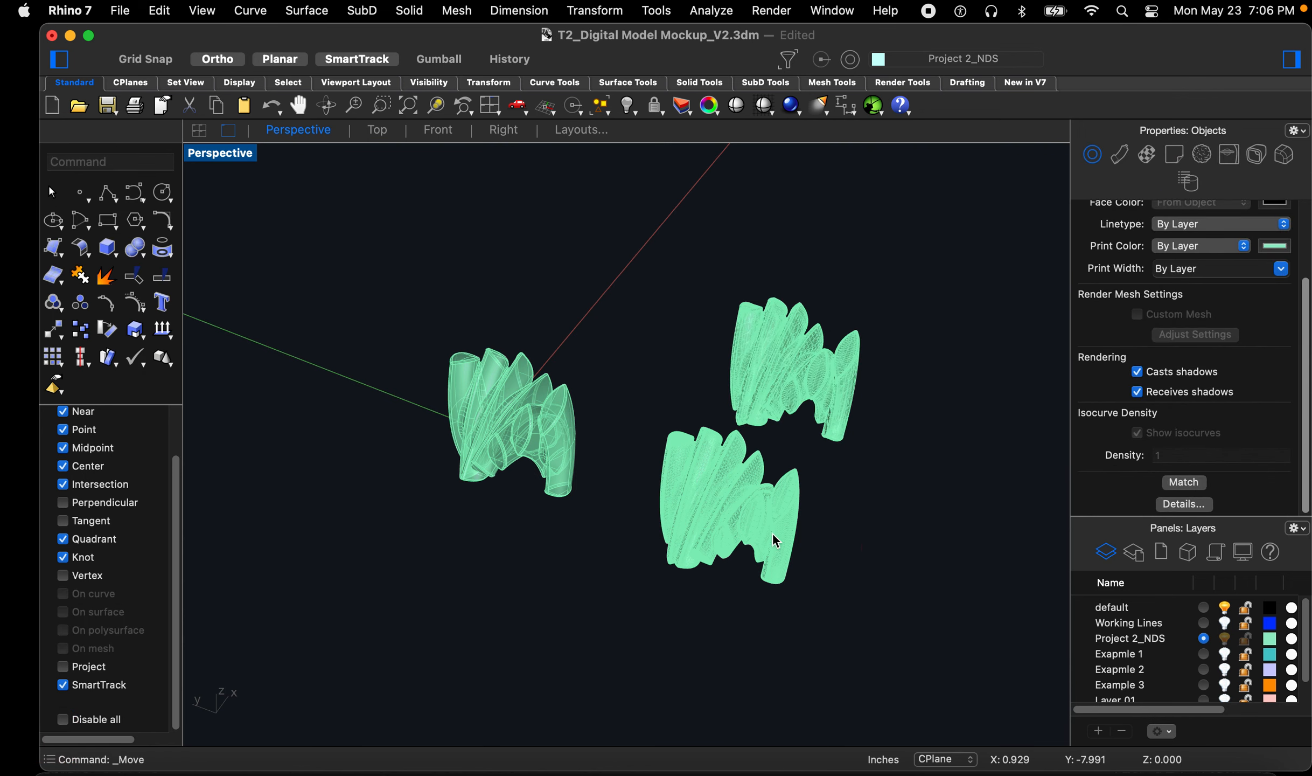
Export only the new mesh to the Desktop as the binary STL file T2_STL_V2.stl
{"action": "scroll", "coordinate": [807, 548], "scroll_direction": "up", "scroll_amount": 10}
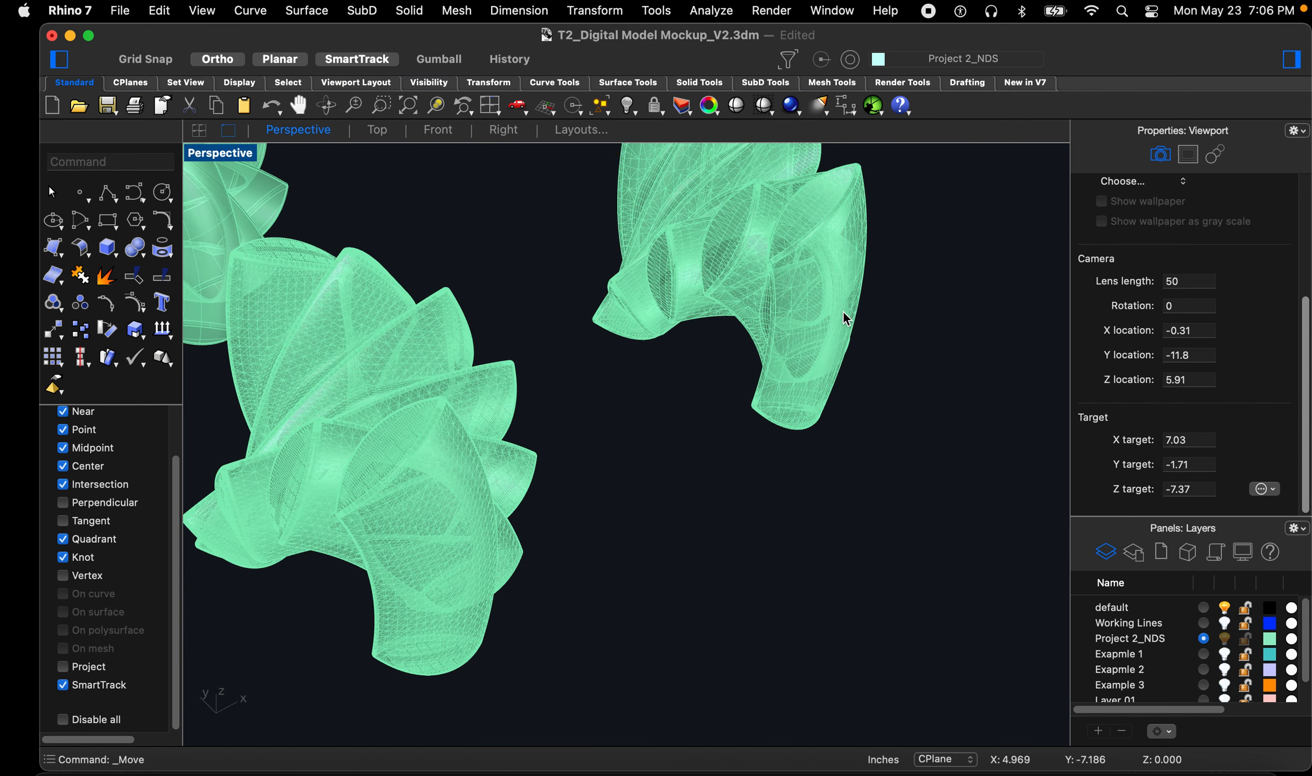
{"action": "right_click_drag", "start_coordinate": [755, 395], "coordinate": [769, 425]}
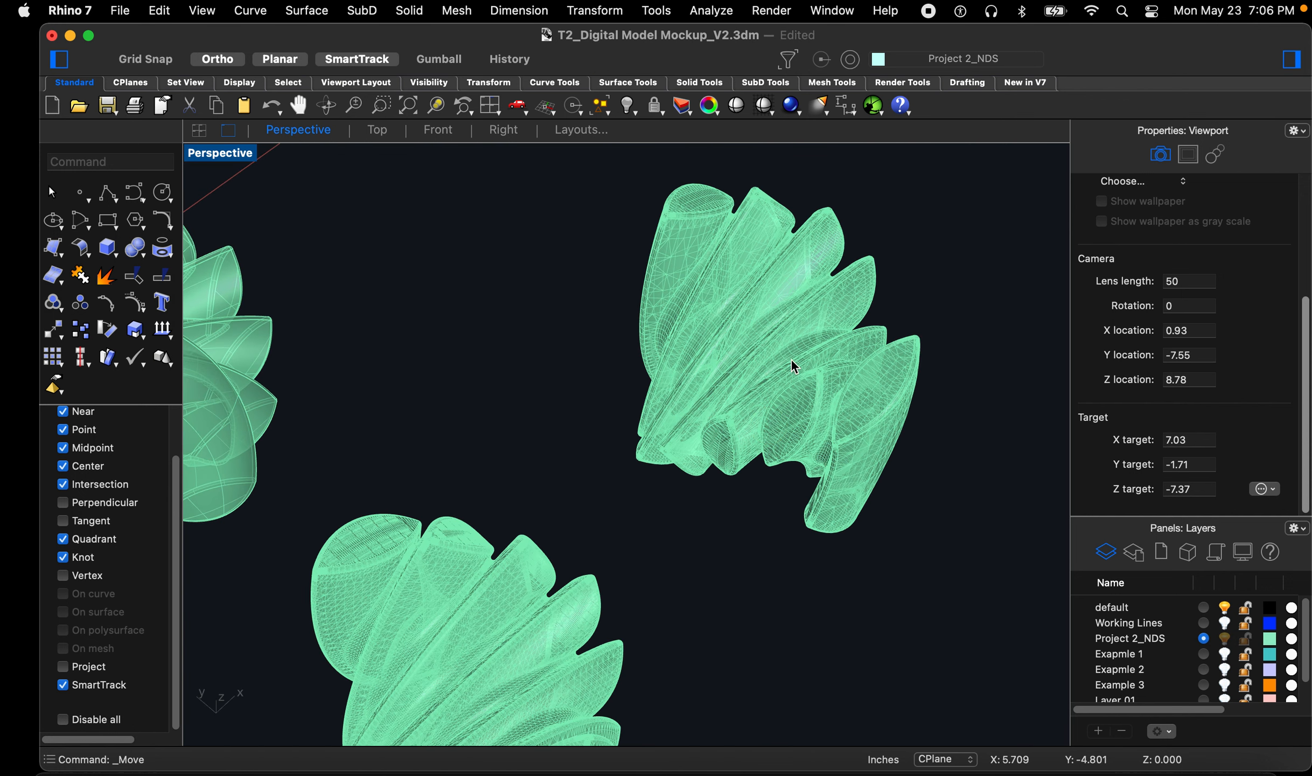
{"action": "scroll", "coordinate": [752, 284], "scroll_direction": "down", "scroll_amount": 3}
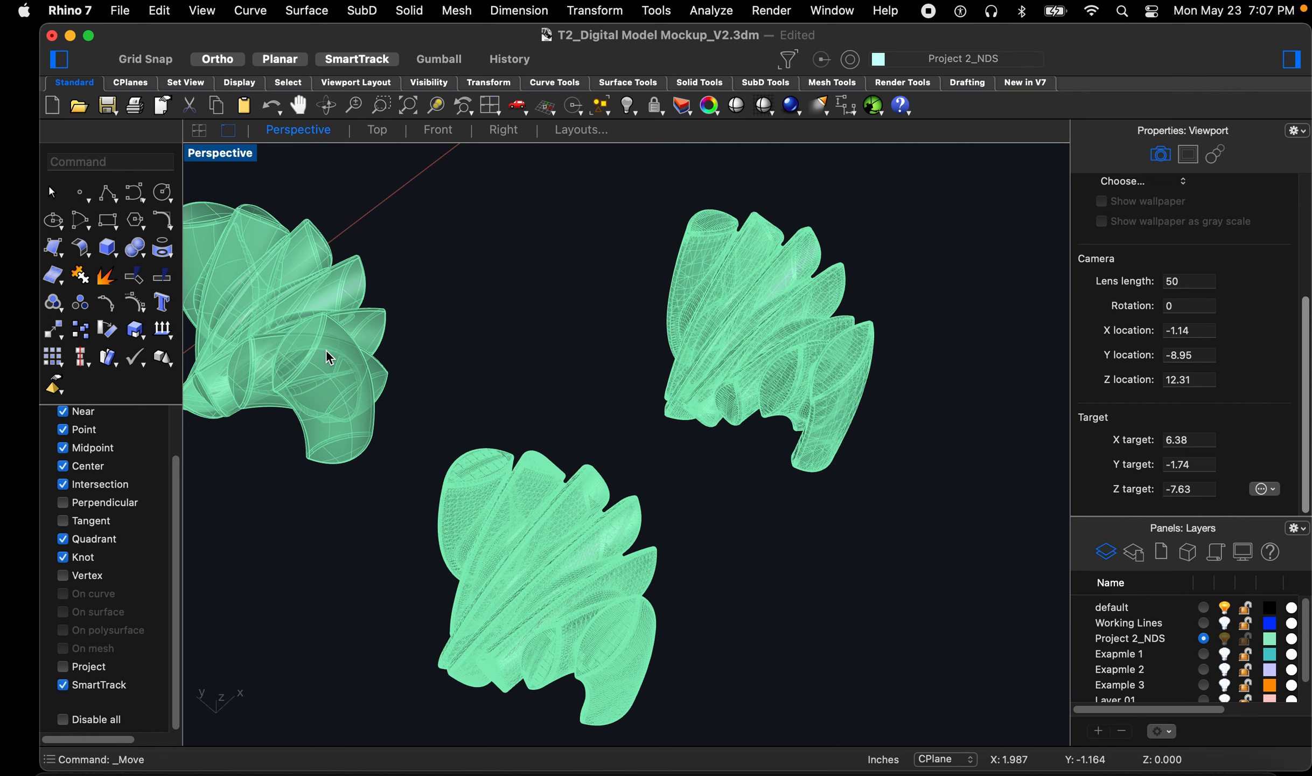
{"action": "left_click", "coordinate": [724, 330]}
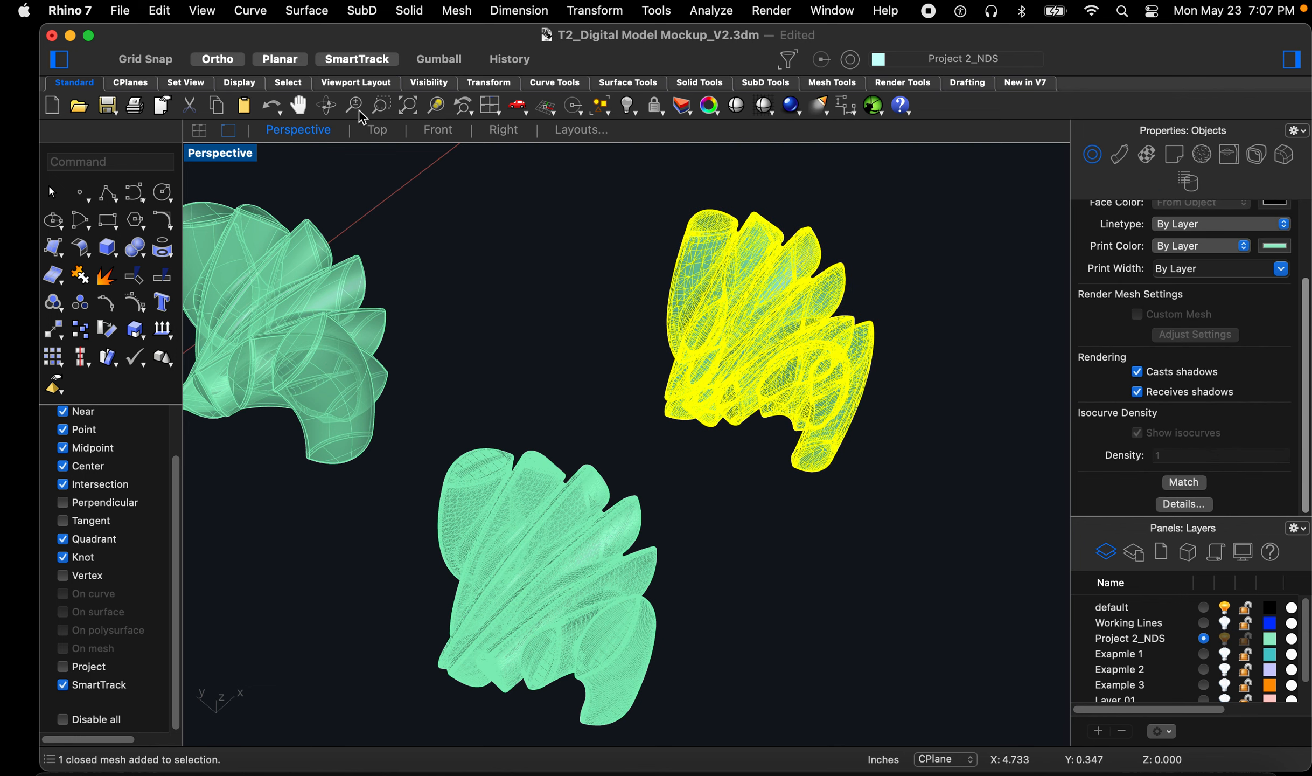
{"action": "left_click", "coordinate": [121, 11]}
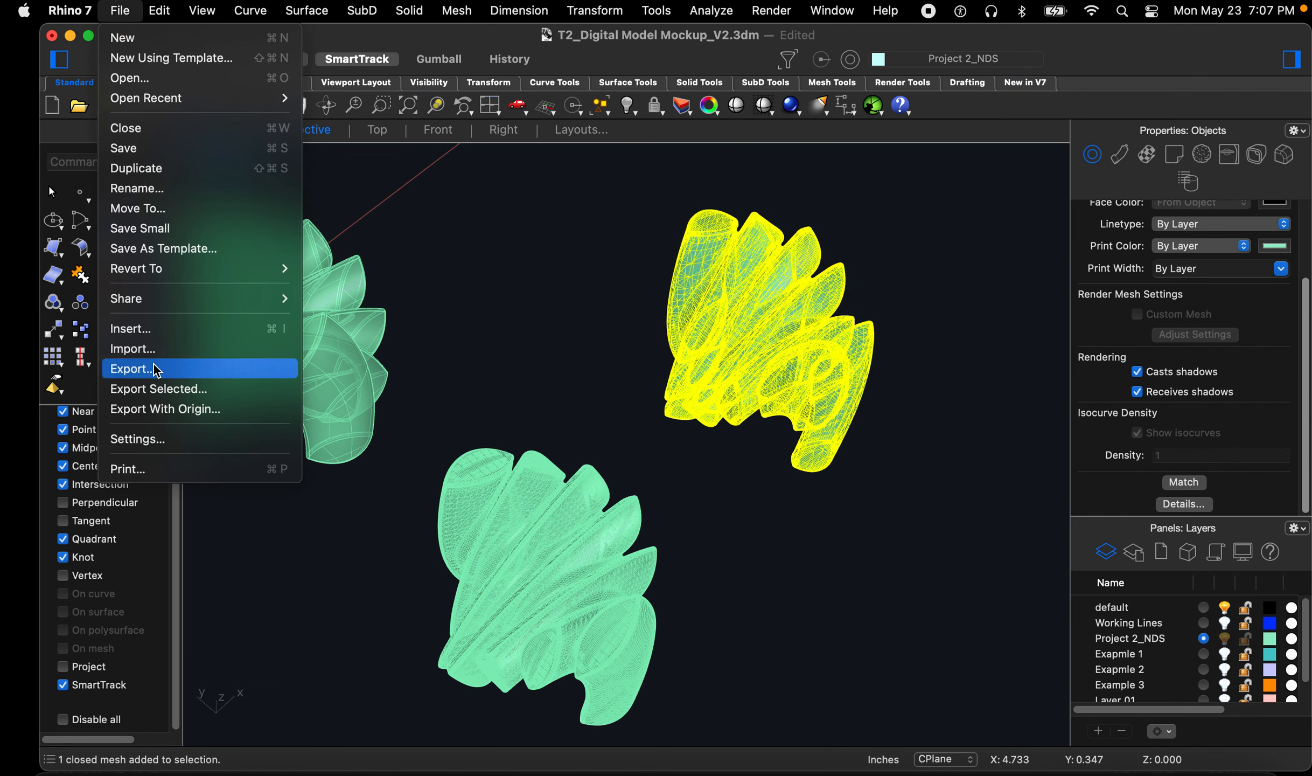
{"action": "left_click", "coordinate": [158, 388]}
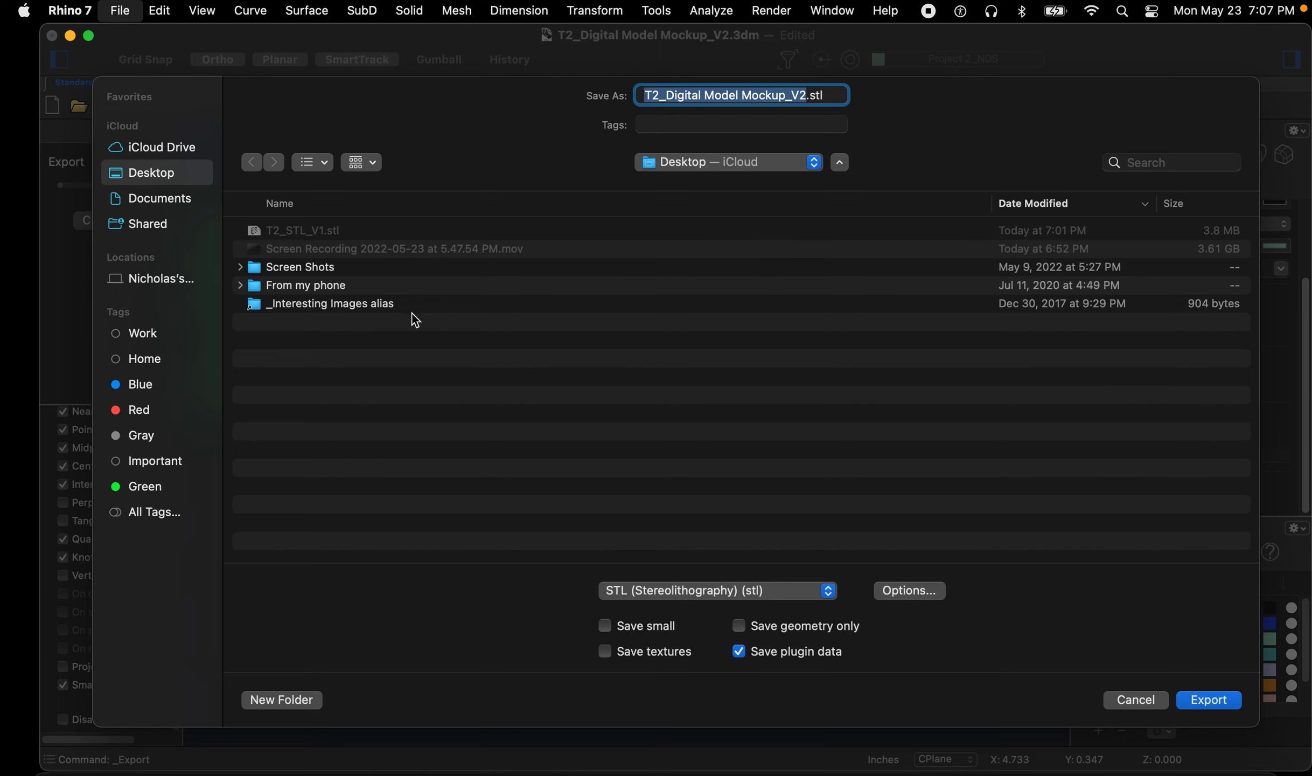
{"action": "left_click", "coordinate": [327, 233]}
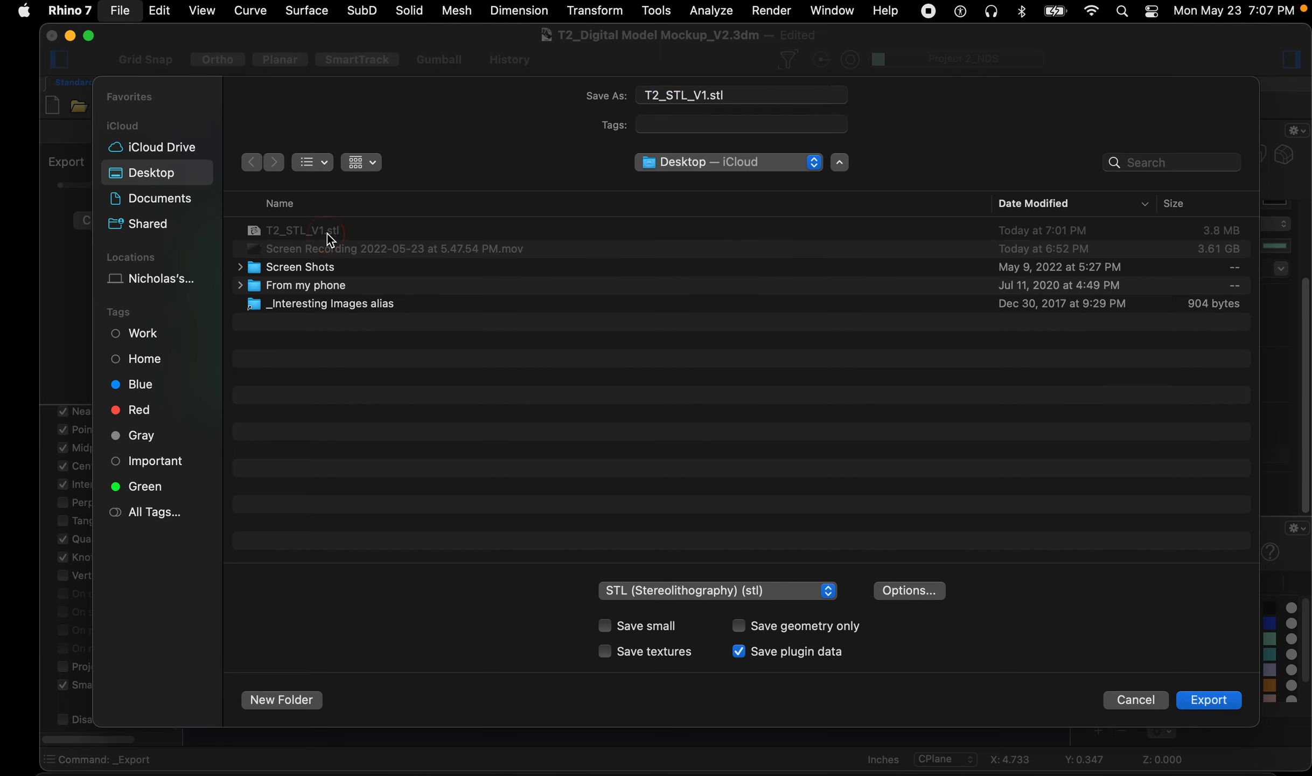
{"action": "left_click", "coordinate": [703, 95]}
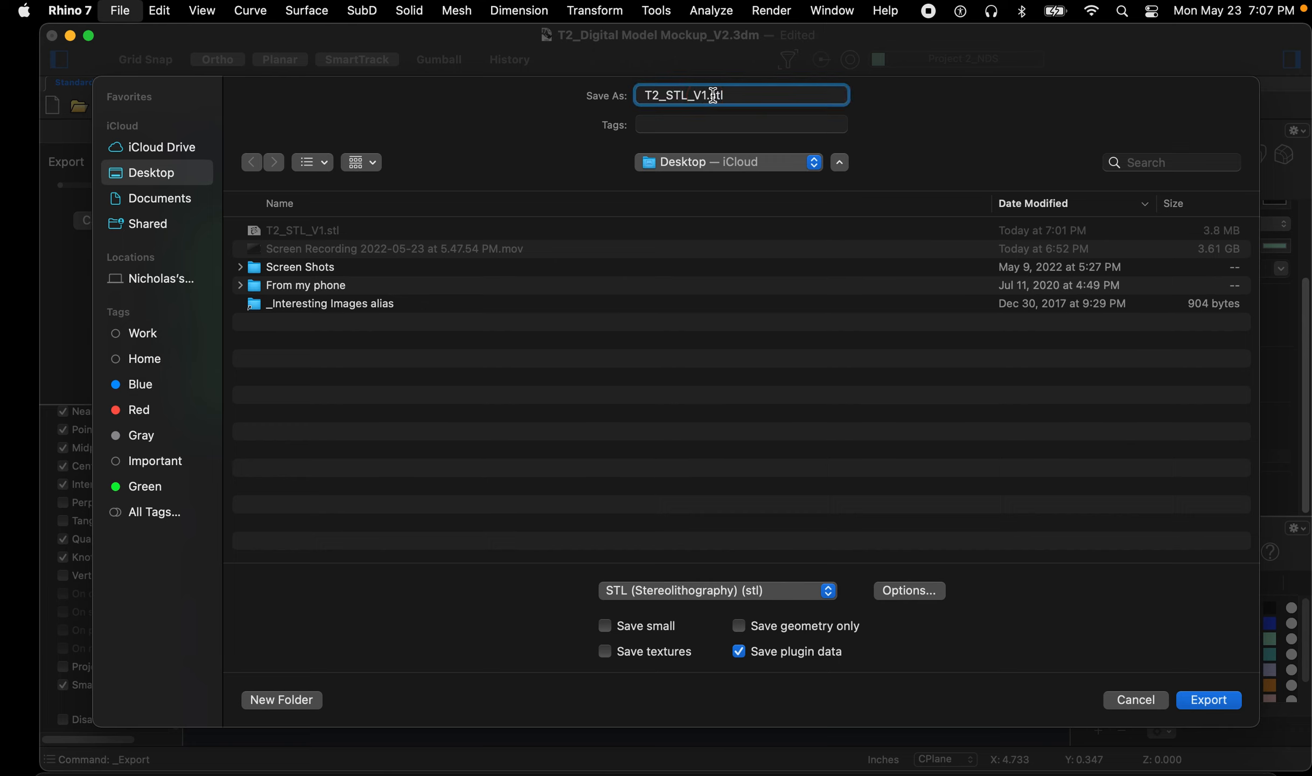
{"action": "key", "text": "BackSpace"}
{"action": "type", "text": "2"}
{"action": "left_click", "coordinate": [1209, 699]}
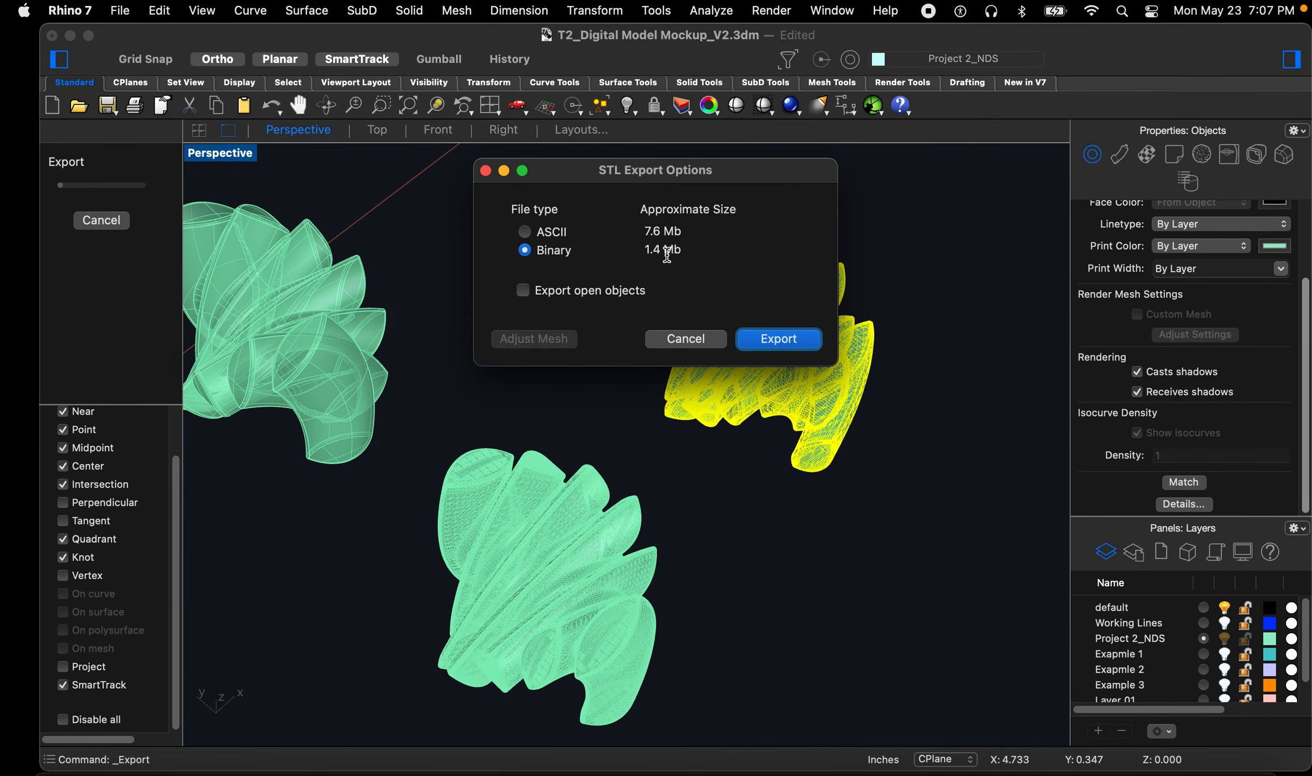
{"action": "left_click", "coordinate": [756, 336]}
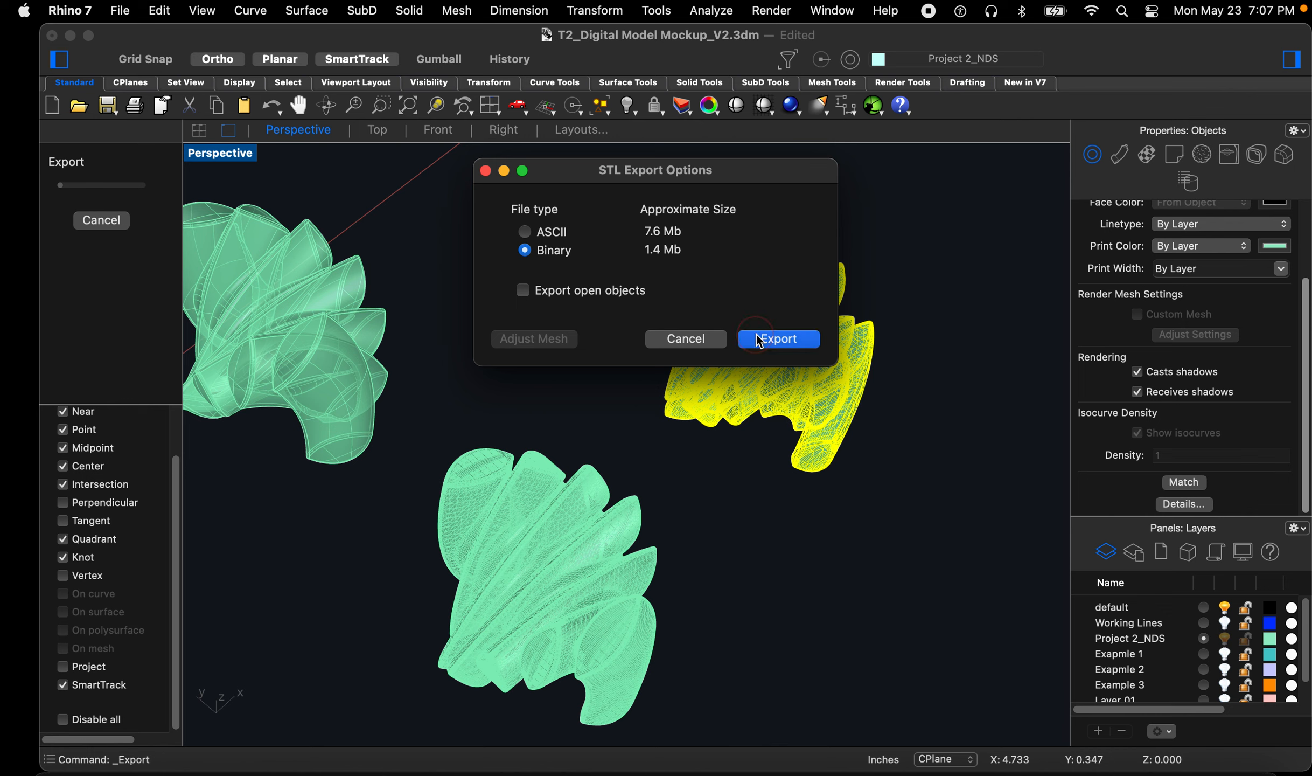
Inspect the exported mesh up close and save the Rhino model file
{"action": "scroll", "coordinate": [575, 363], "scroll_direction": "down", "scroll_amount": 4}
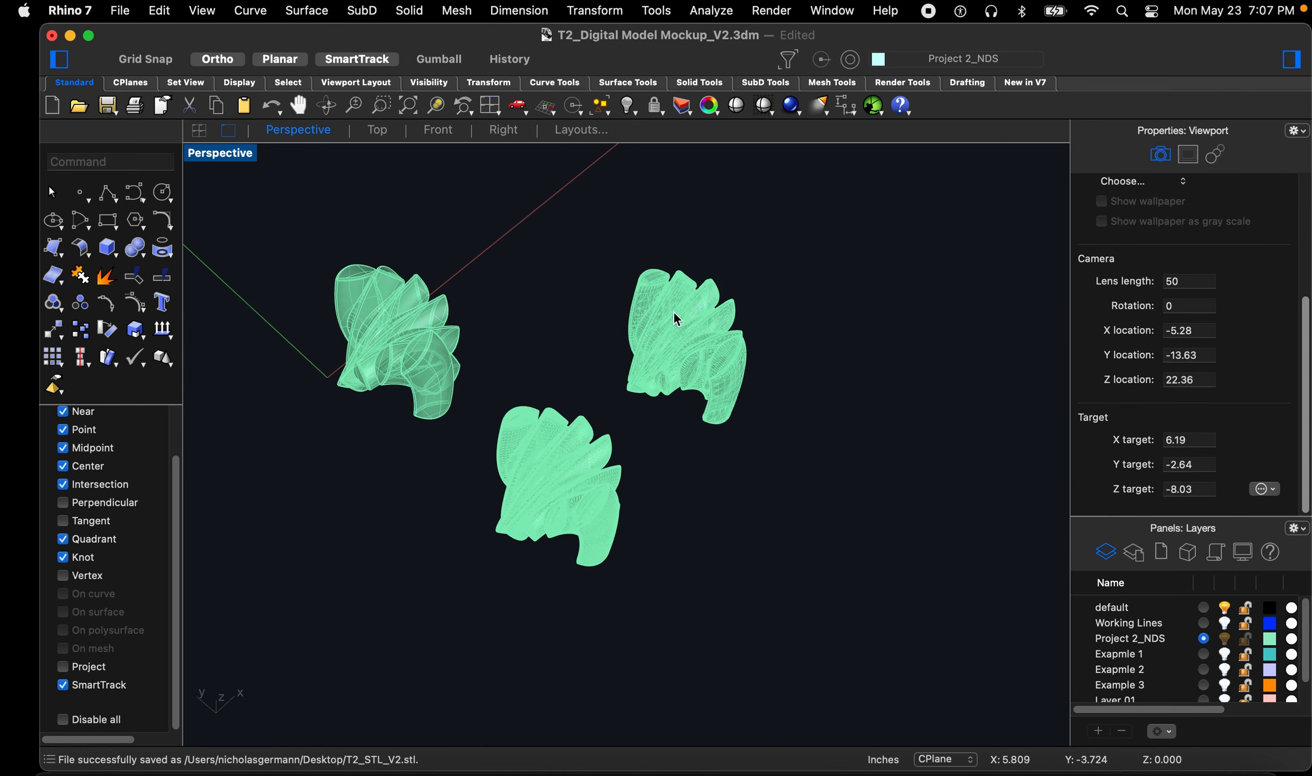
{"action": "scroll", "coordinate": [677, 319], "scroll_direction": "up", "scroll_amount": 10}
{"action": "mouse_move", "coordinate": [785, 365]}
{"action": "right_mouse_down"}
{"action": "mouse_move", "coordinate": [738, 360]}
{"action": "mouse_move", "coordinate": [776, 367]}
{"action": "right_mouse_up"}
{"action": "scroll", "coordinate": [767, 342], "scroll_direction": "down", "scroll_amount": 5}
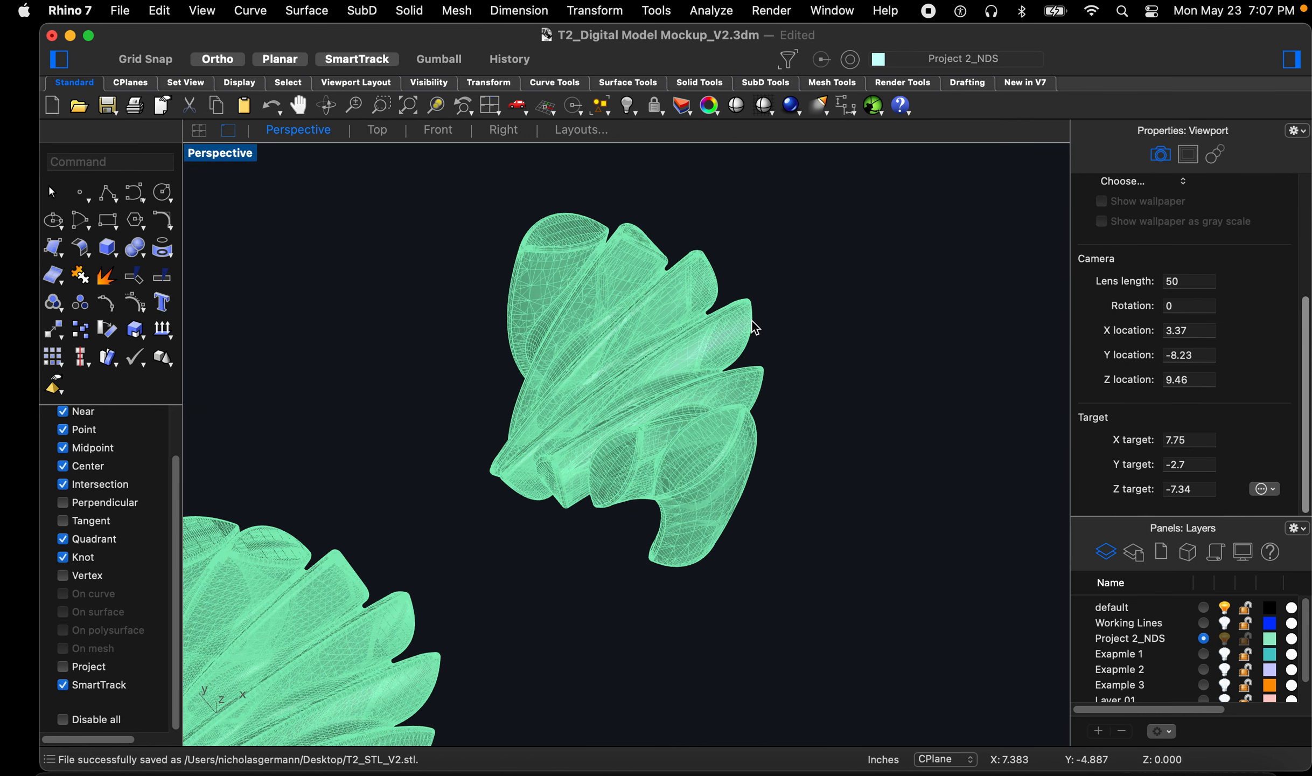
{"action": "key", "text": "super+s"}
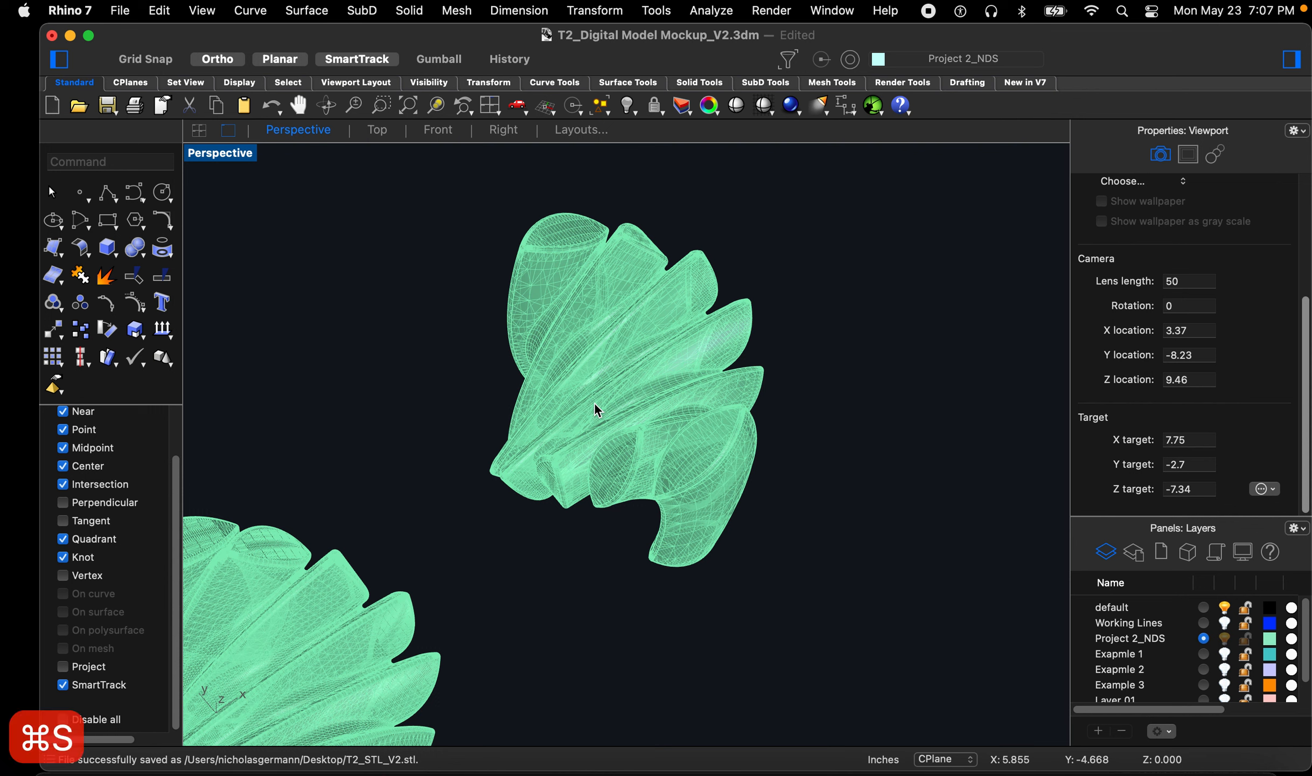
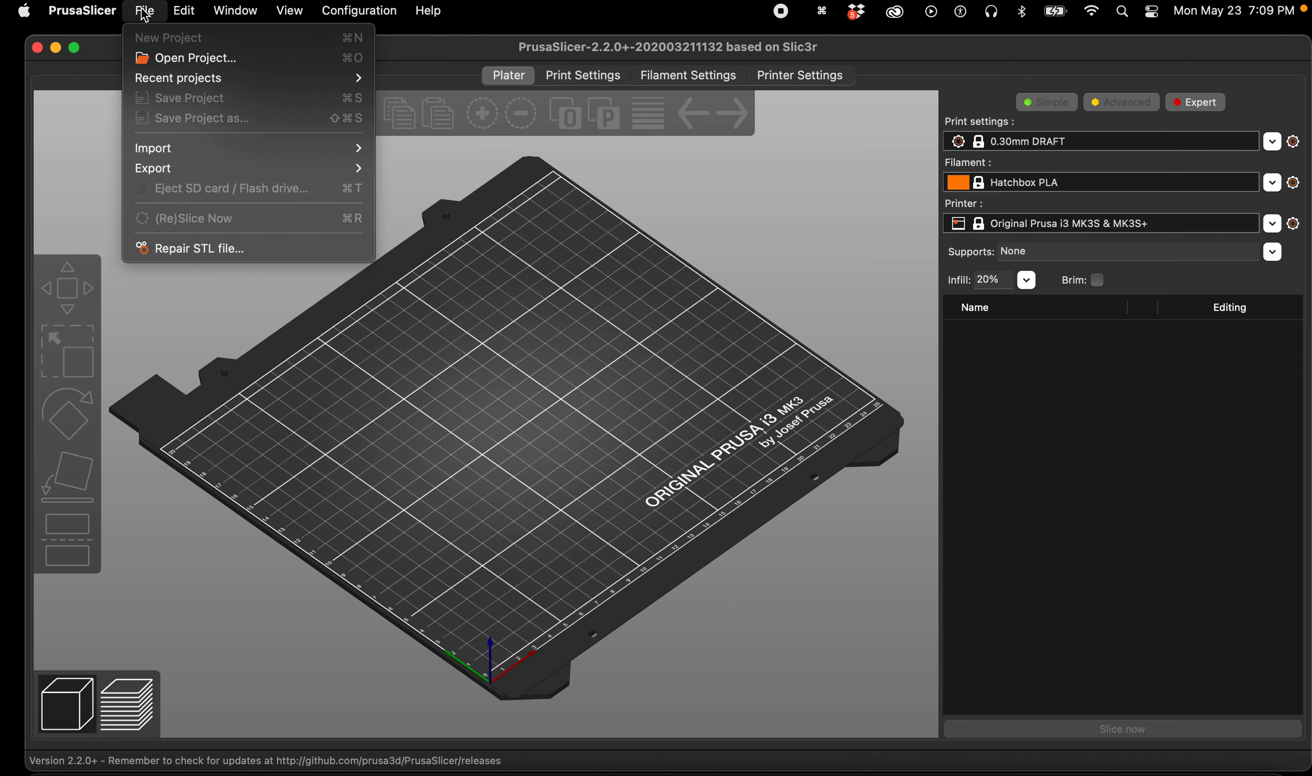
Switch to PrusaSlicer, import T2_STL_V2.stl from the Desktop onto the print bed and inspect the model
{"action": "mouse_move", "coordinate": [280, 143]}
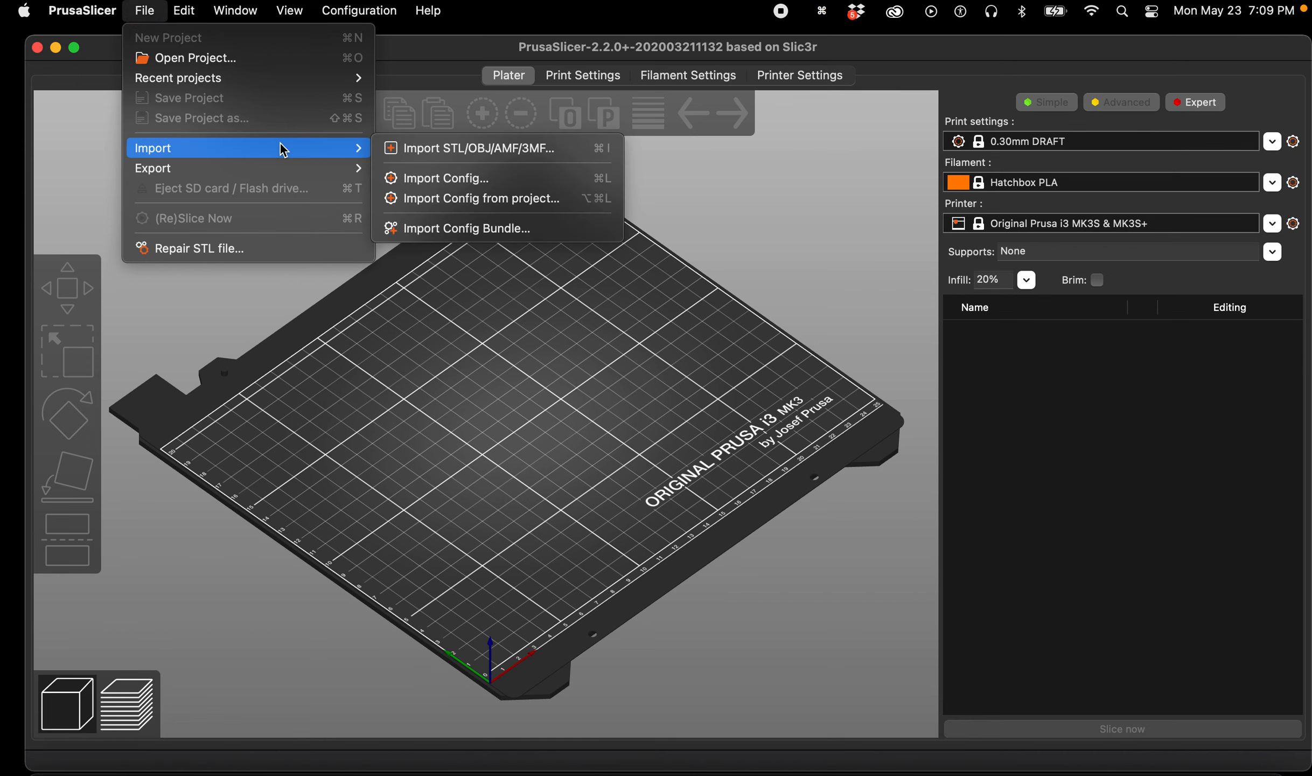
{"action": "left_click", "coordinate": [408, 152]}
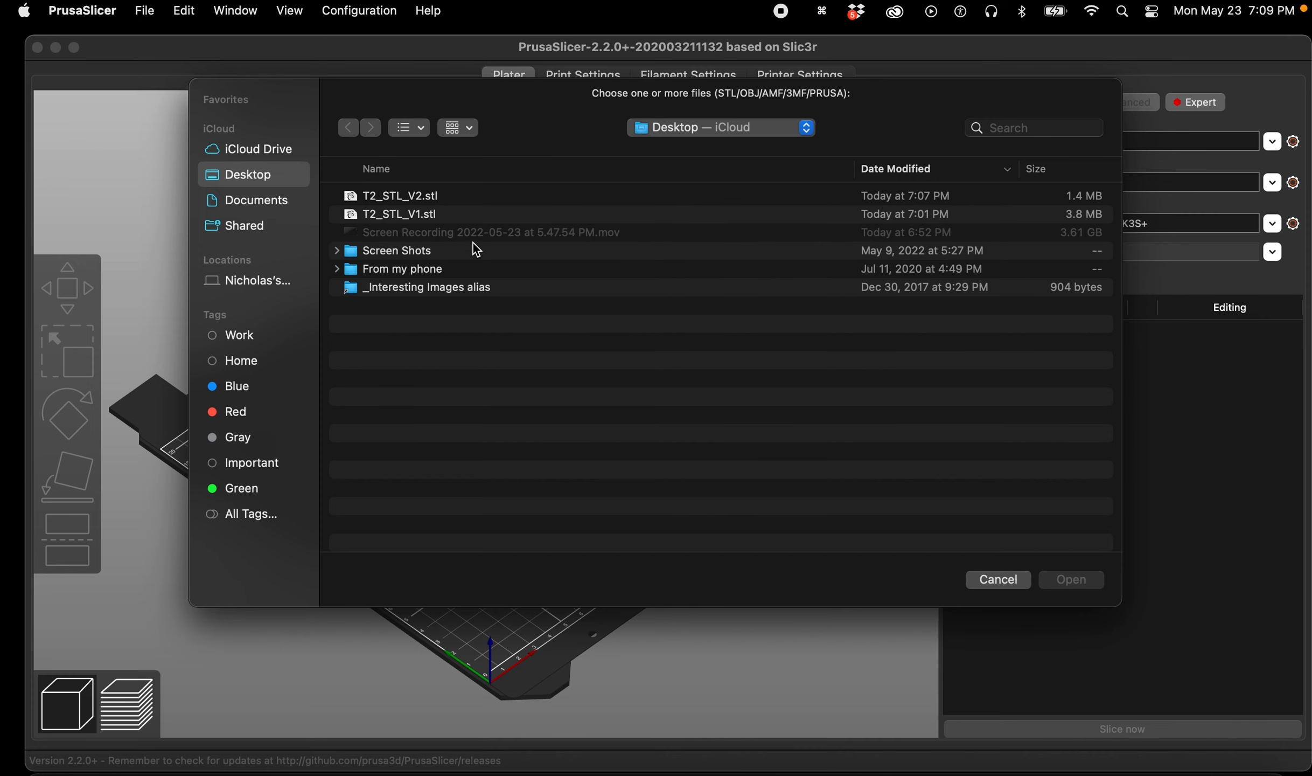
{"action": "left_click", "coordinate": [419, 201]}
{"action": "left_click", "coordinate": [1061, 581]}
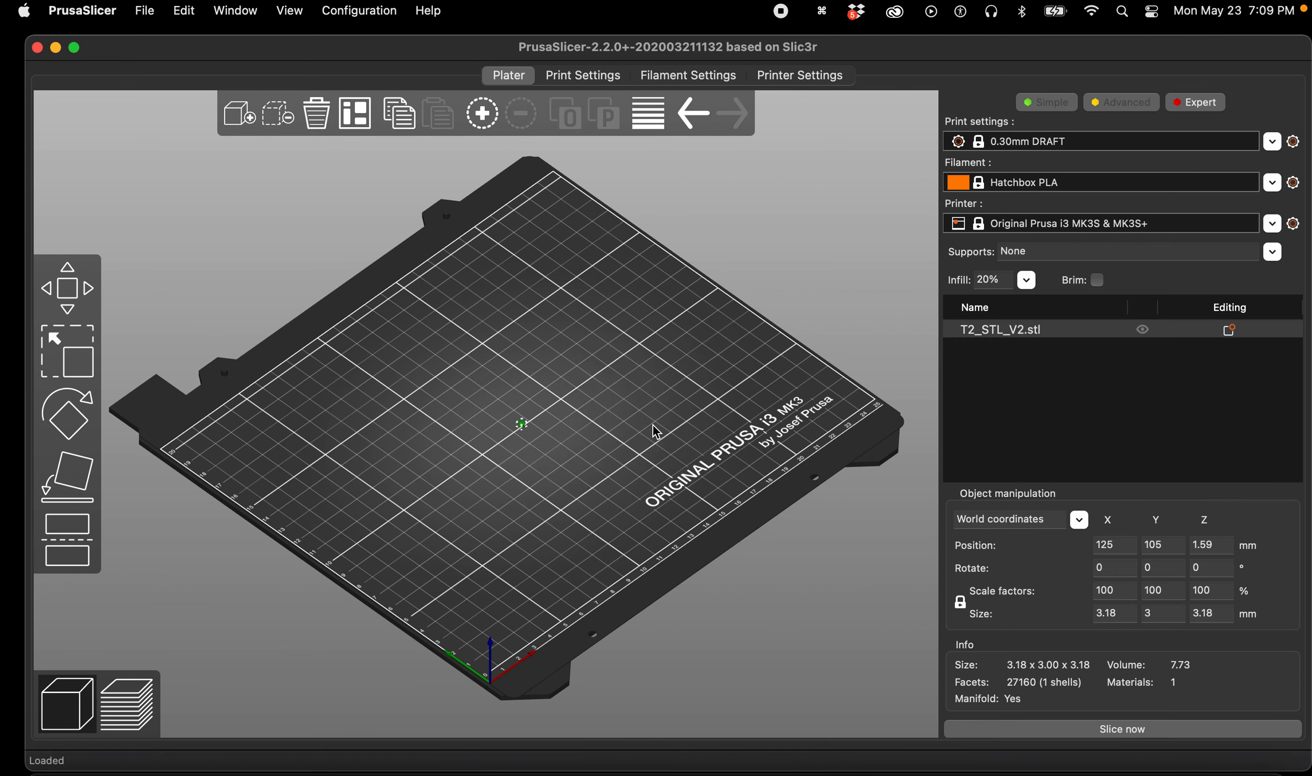
{"action": "scroll", "coordinate": [502, 429], "scroll_direction": "up", "scroll_amount": 10}
{"action": "scroll", "coordinate": [368, 439], "scroll_direction": "down", "scroll_amount": 3}
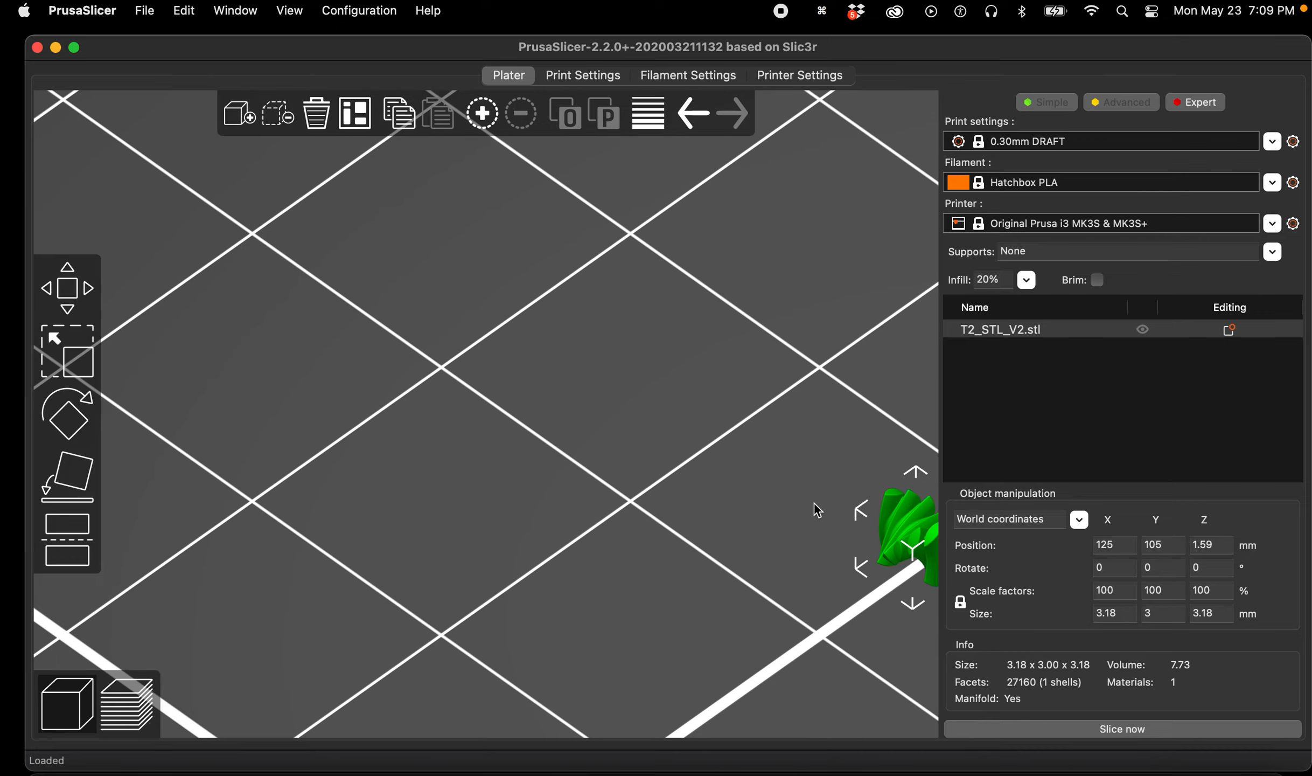
{"action": "scroll", "coordinate": [532, 463], "scroll_direction": "down", "scroll_amount": 10}
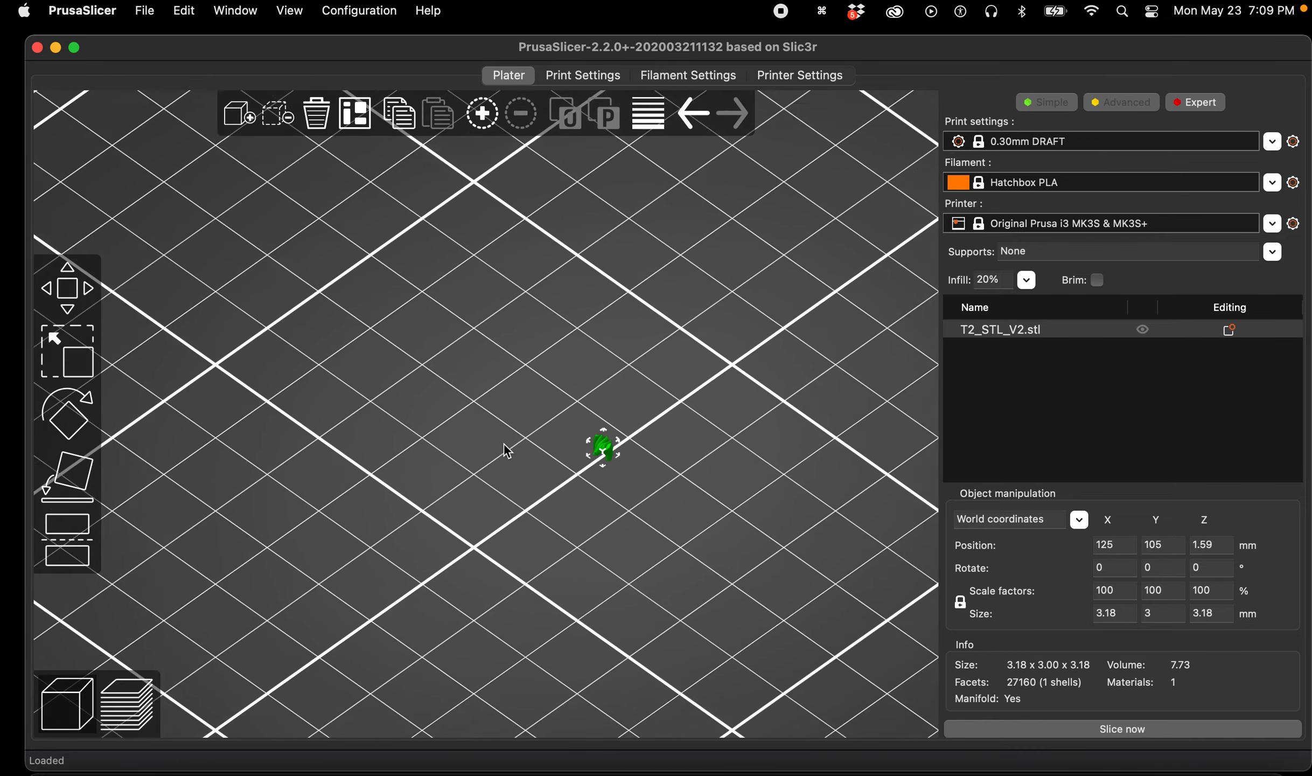
Scale the imported T2_STL_V2.stl model uniformly to 2540%
{"action": "scroll", "coordinate": [465, 426], "scroll_direction": "down", "scroll_amount": 1}
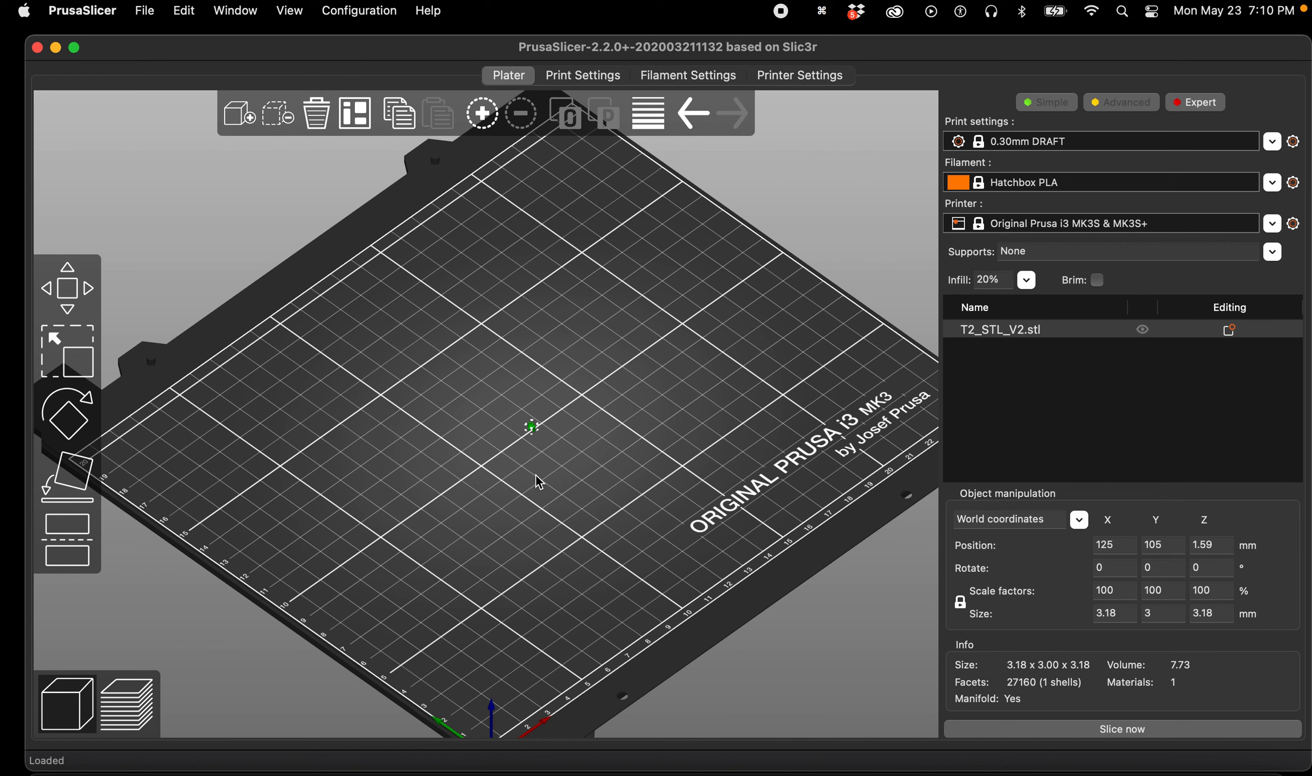
{"action": "scroll", "coordinate": [741, 539], "scroll_direction": "up", "scroll_amount": 18}
{"action": "right_click_drag", "start_coordinate": [729, 499], "coordinate": [505, 494]}
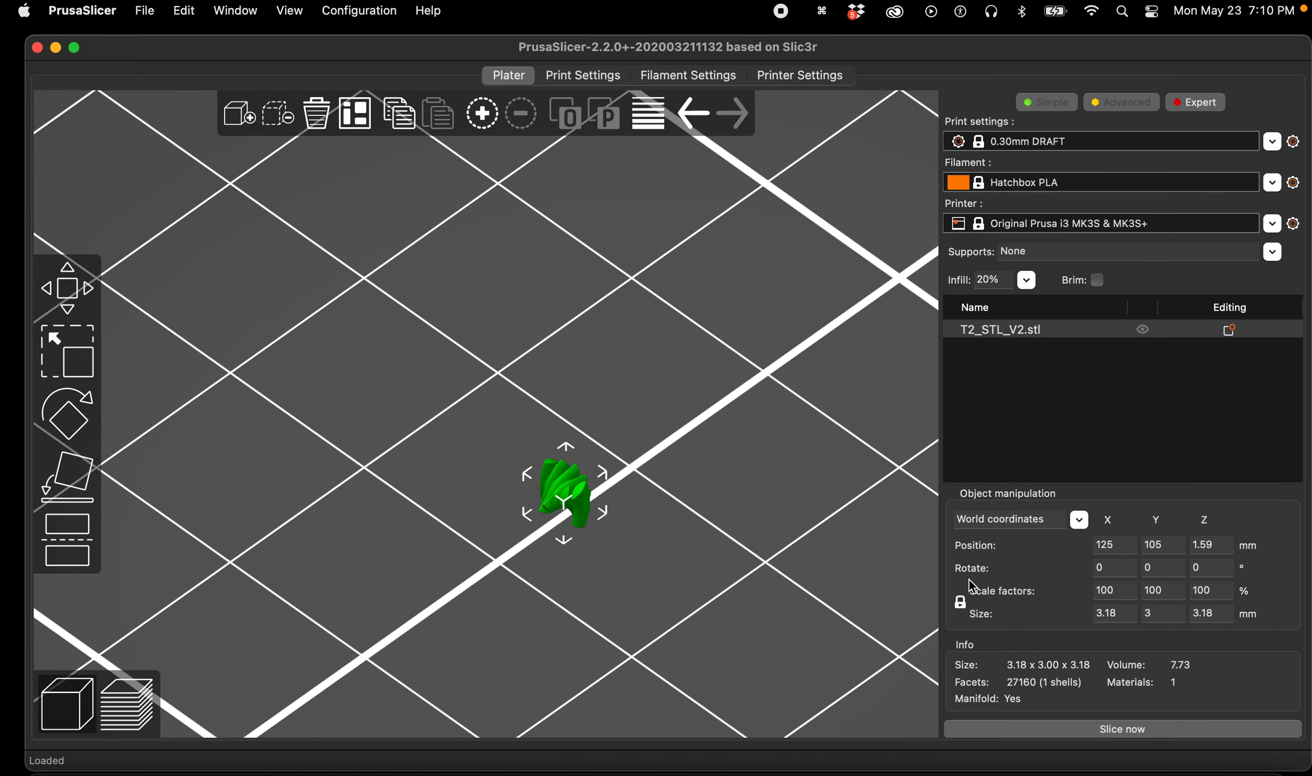
{"action": "left_click", "coordinate": [1114, 586]}
{"action": "left_click", "coordinate": [1123, 588]}
{"action": "double_click", "coordinate": [1123, 588]}
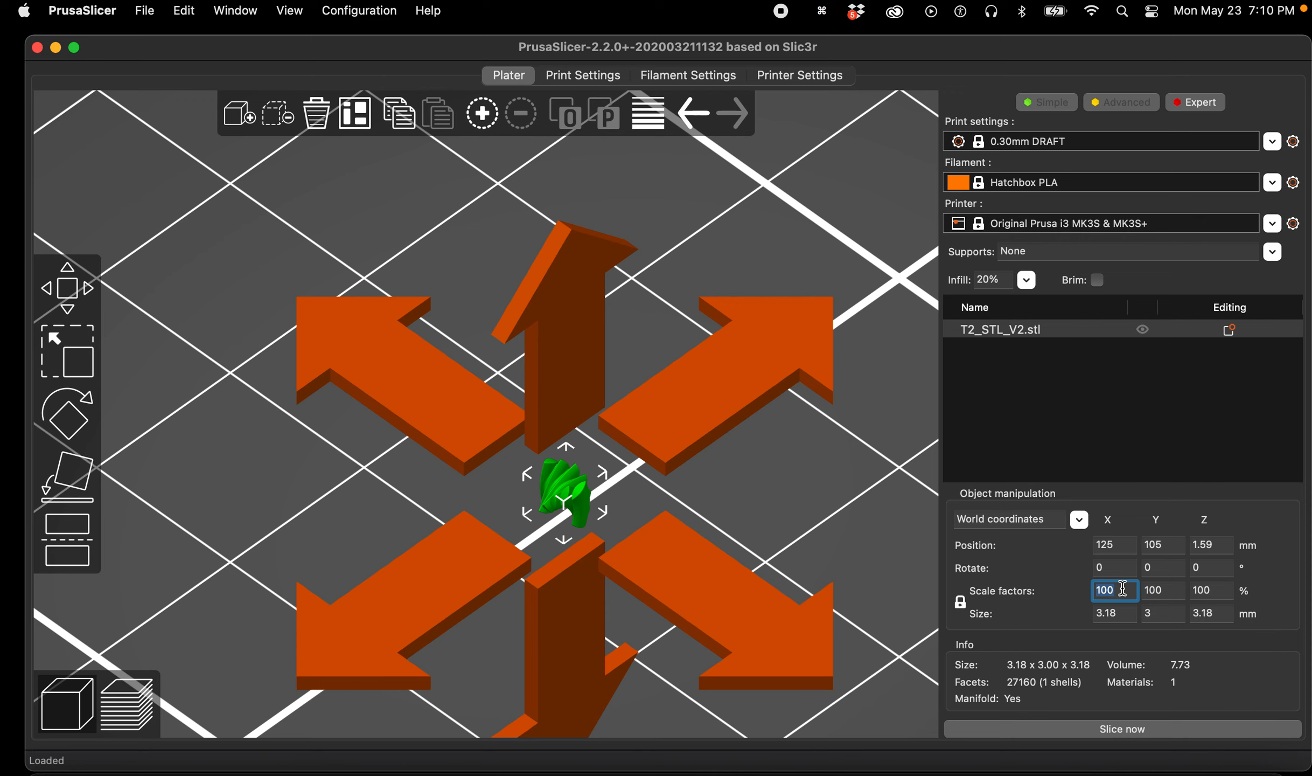
{"action": "type", "text": "25"}
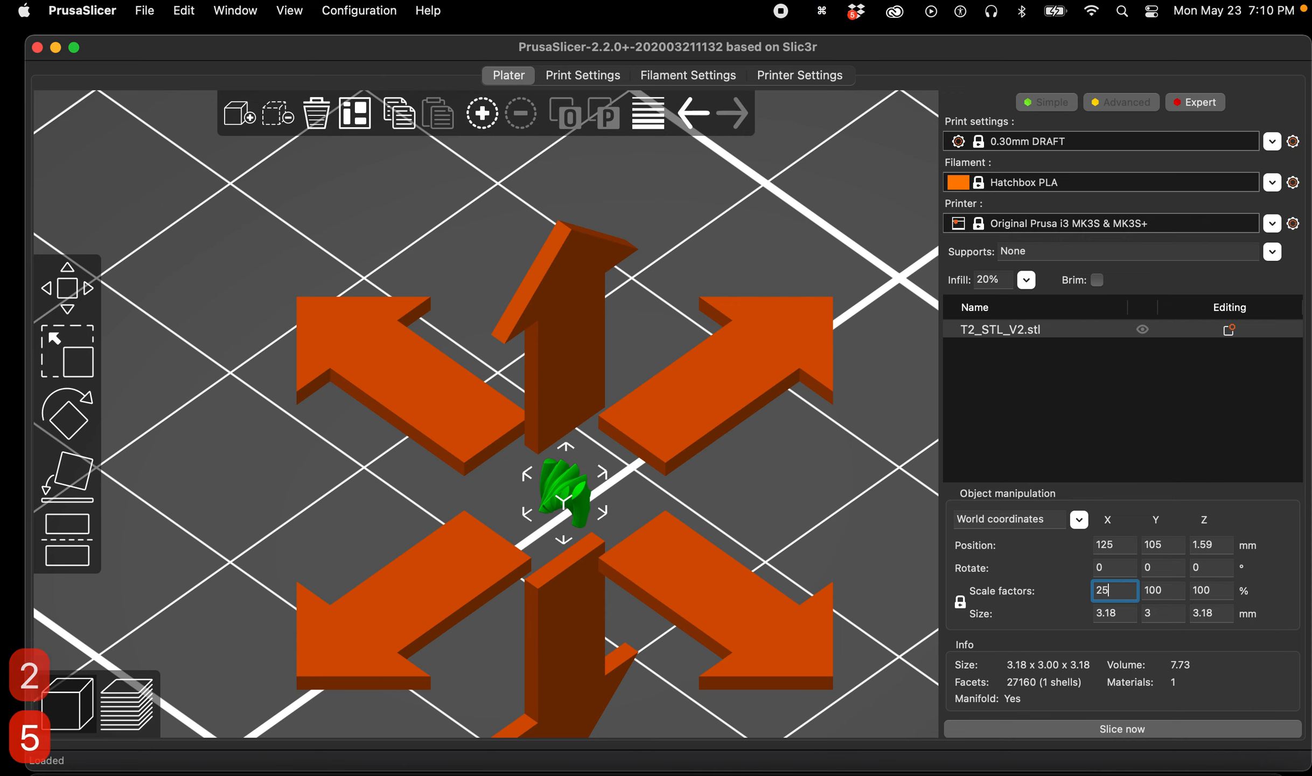
{"action": "type", "text": "40"}
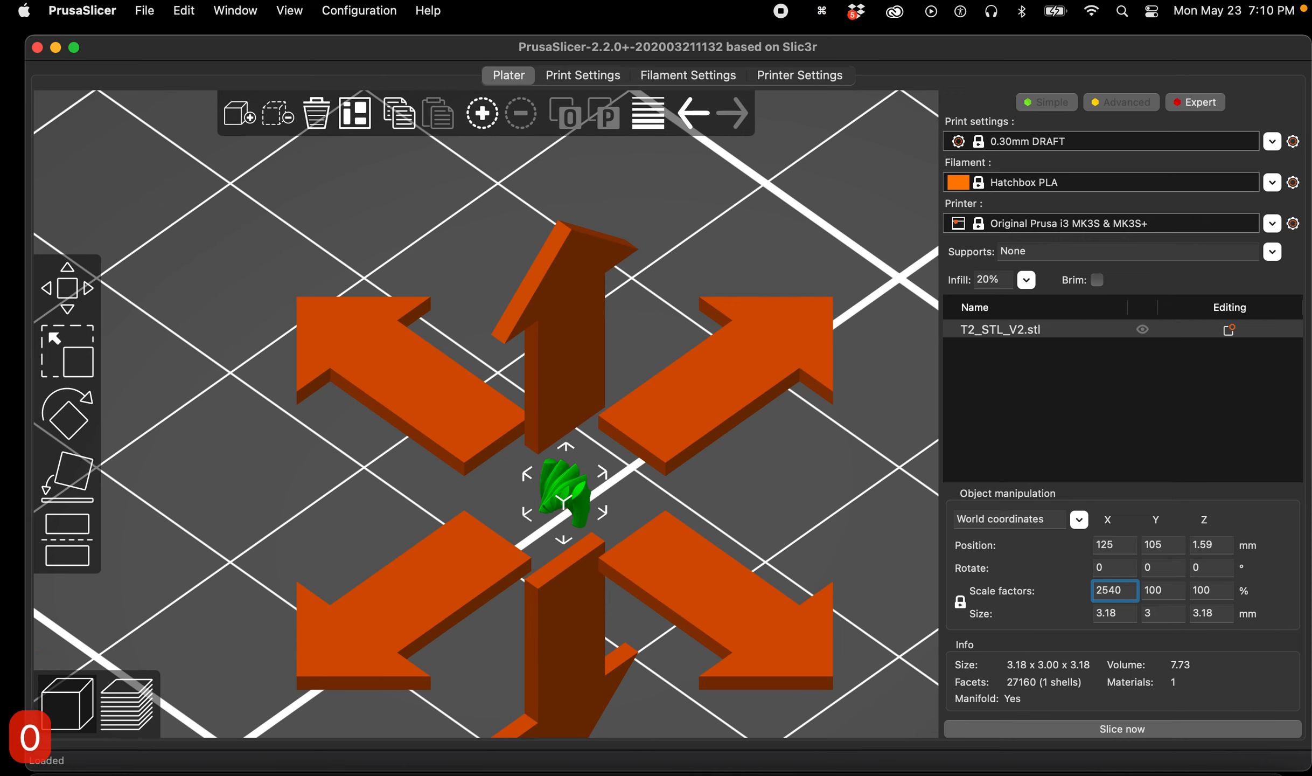
{"action": "key", "text": "Return"}
Examine the enlarged model on the print bed from several angles, checking its overhangs and how it meets the bed
{"action": "scroll", "coordinate": [641, 447], "scroll_direction": "down", "scroll_amount": 10}
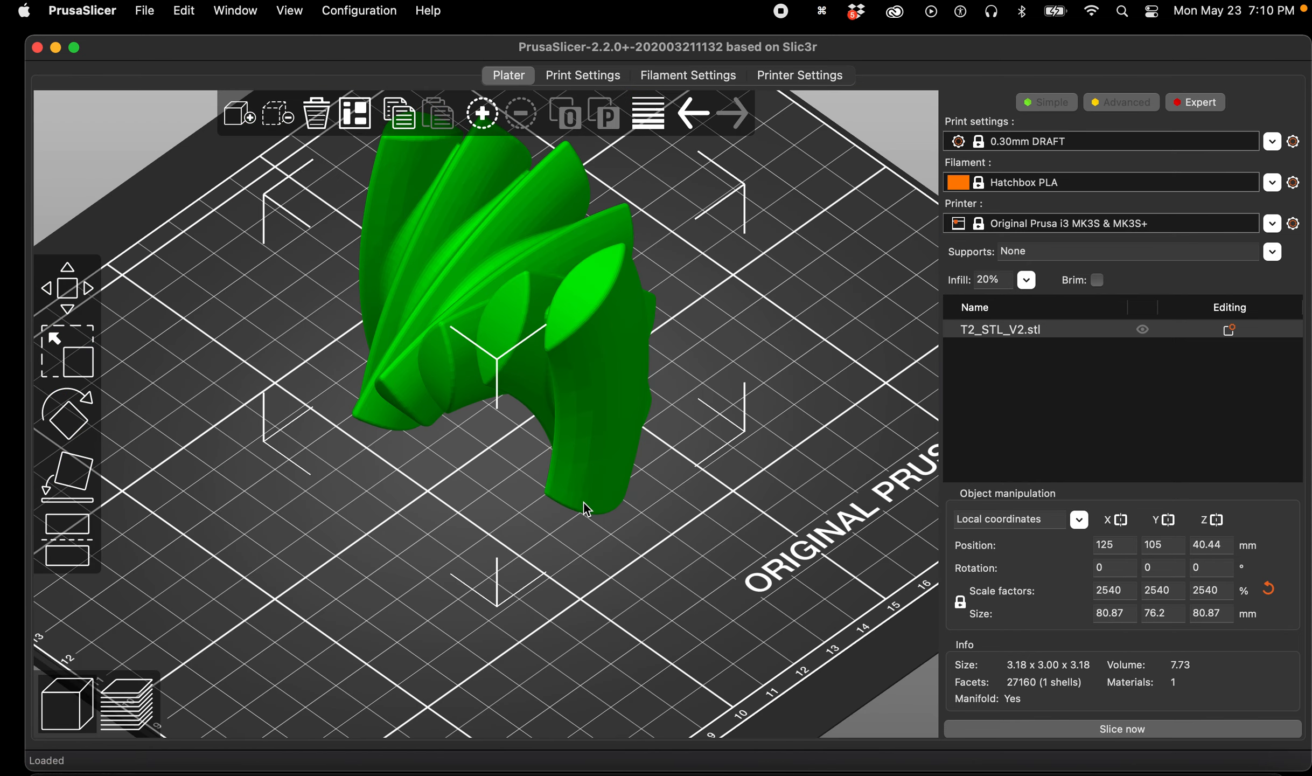
{"action": "right_click_drag", "start_coordinate": [620, 504], "coordinate": [592, 508]}
{"action": "left_click", "coordinate": [655, 618]}
{"action": "right_click_drag", "start_coordinate": [650, 606], "coordinate": [622, 603]}
{"action": "left_click_drag", "start_coordinate": [622, 606], "coordinate": [542, 473]}
{"action": "scroll", "coordinate": [482, 397], "scroll_direction": "up", "scroll_amount": 5}
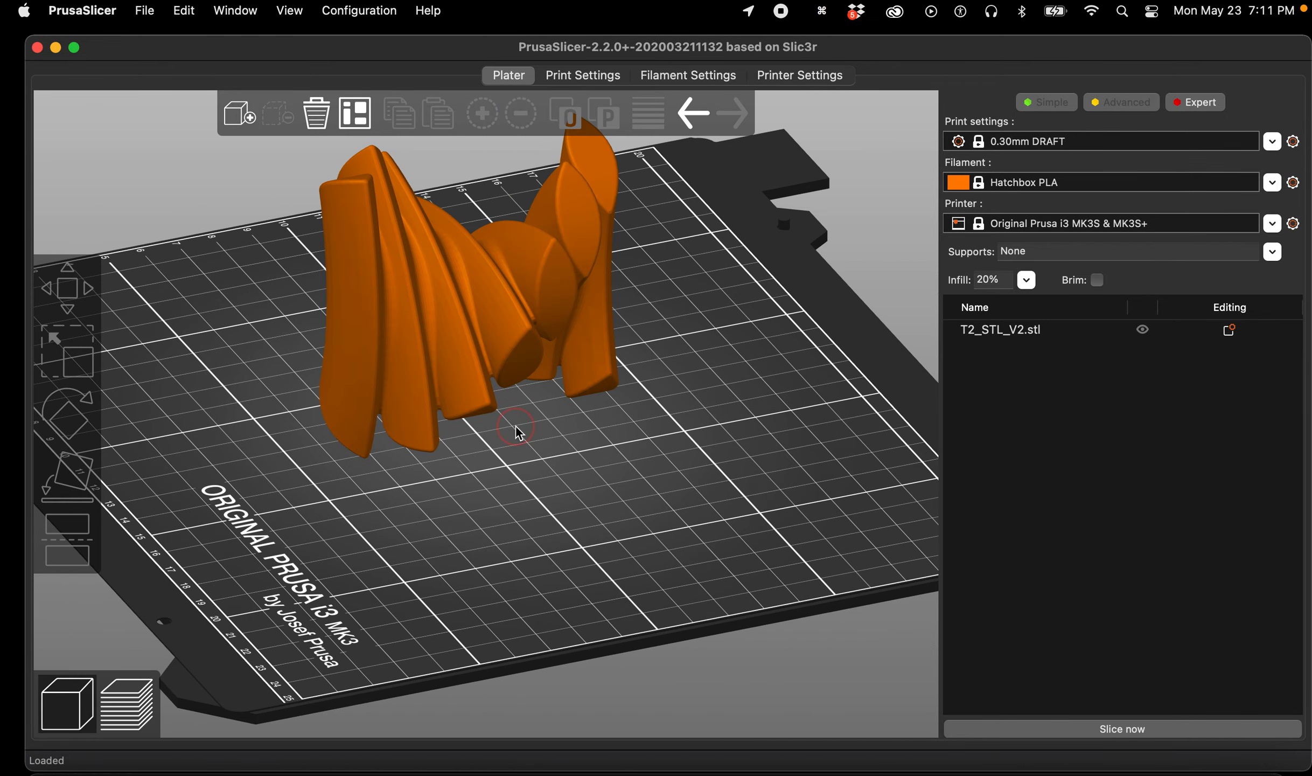
{"action": "scroll", "coordinate": [542, 454], "scroll_direction": "up", "scroll_amount": 3}
{"action": "left_click_drag", "start_coordinate": [510, 459], "coordinate": [505, 457]}
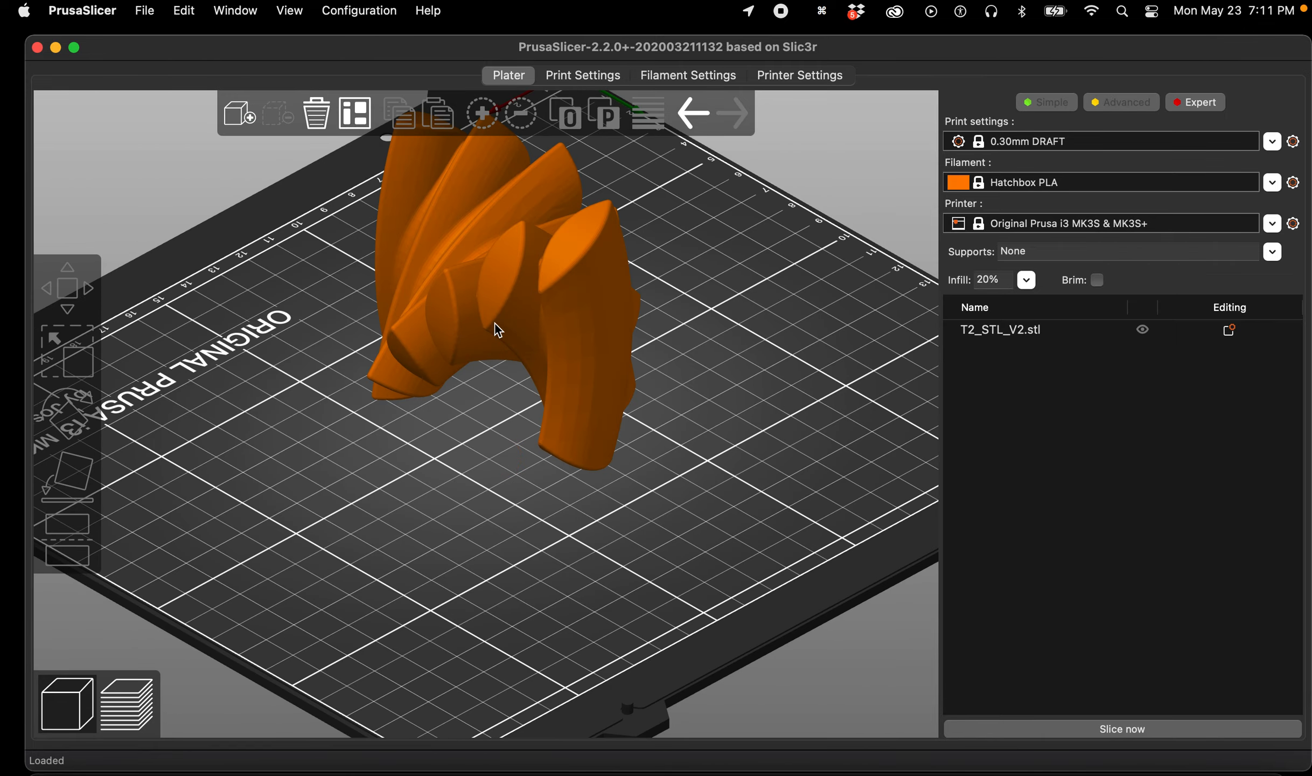
{"action": "scroll", "coordinate": [496, 309], "scroll_direction": "up", "scroll_amount": 1}
{"action": "scroll", "coordinate": [491, 322], "scroll_direction": "up", "scroll_amount": 1}
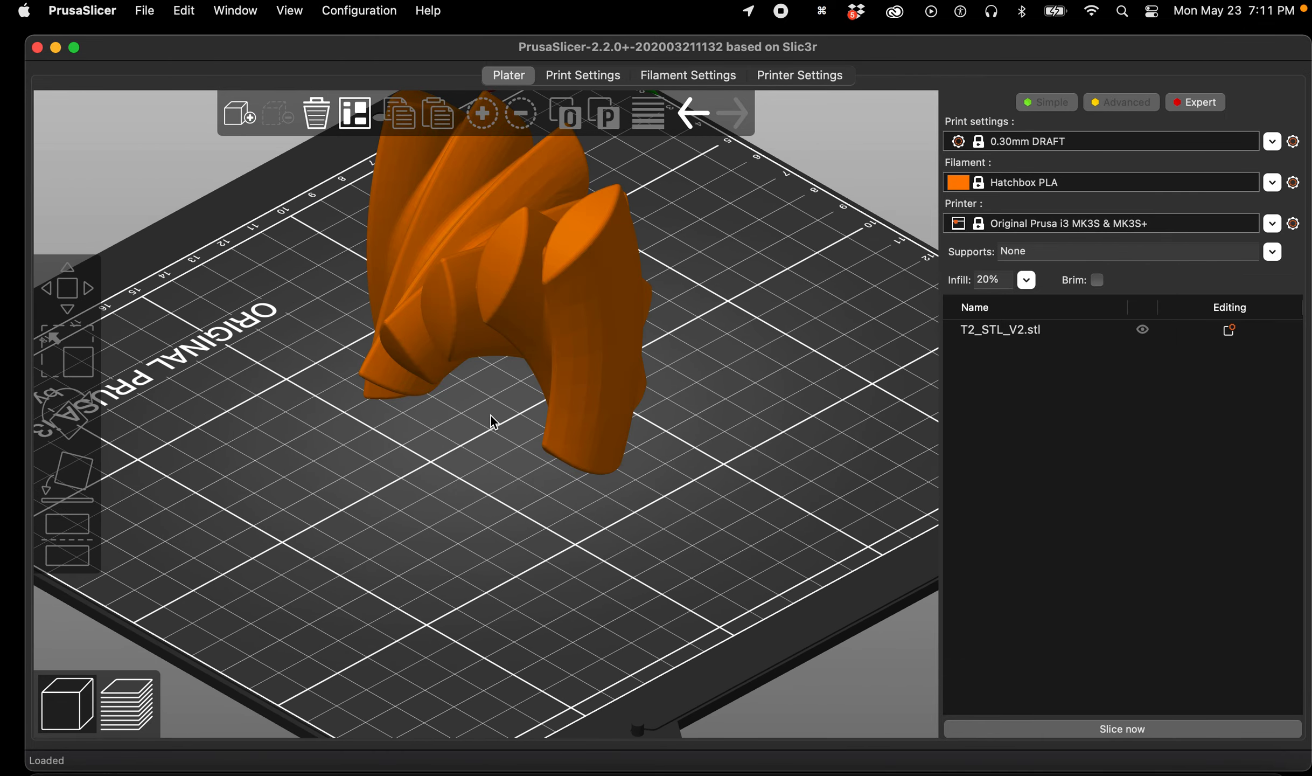
{"action": "left_click_drag", "start_coordinate": [490, 419], "coordinate": [507, 515], "text": "shift"}
{"action": "right_click_drag", "start_coordinate": [481, 400], "coordinate": [489, 508]}
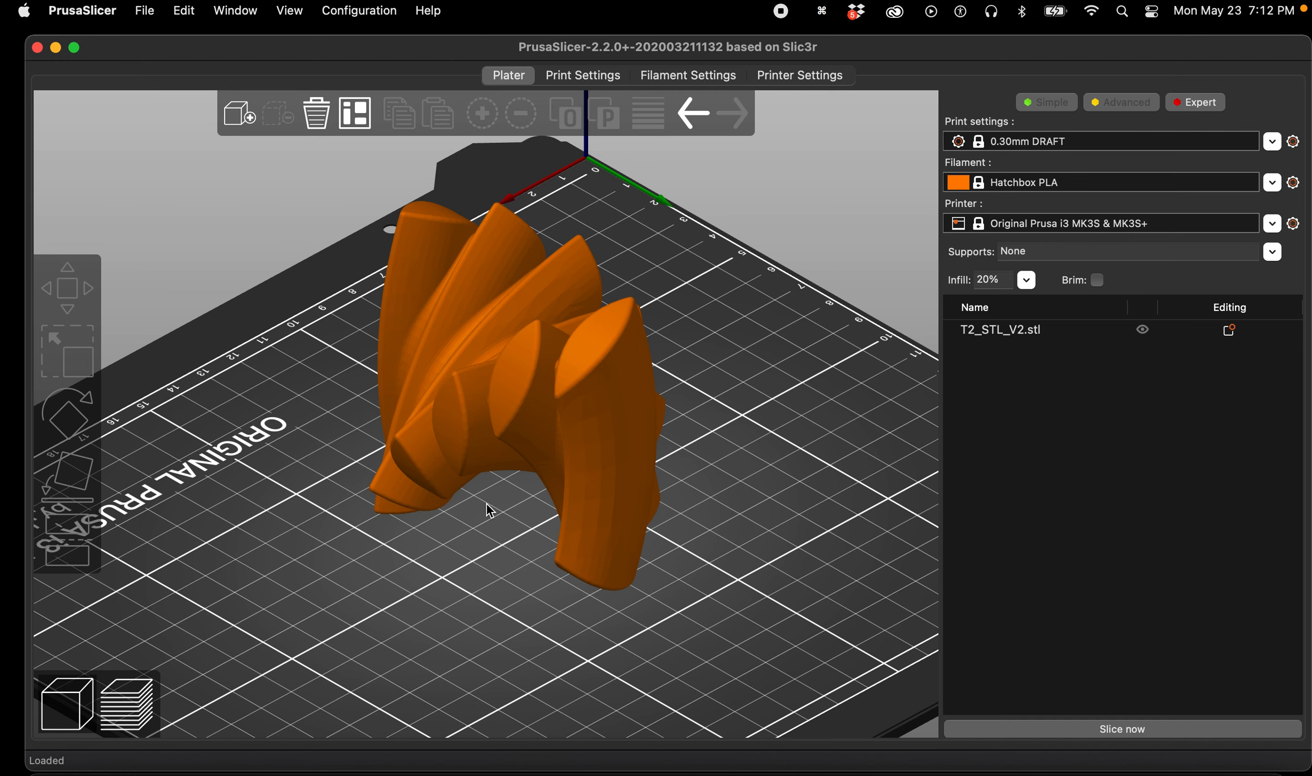
{"action": "mouse_move", "coordinate": [483, 523]}
{"action": "left_mouse_down"}
{"action": "mouse_move", "coordinate": [475, 503]}
{"action": "mouse_move", "coordinate": [472, 532]}
{"action": "left_mouse_up"}
{"action": "right_click_drag", "start_coordinate": [469, 525], "coordinate": [456, 522]}
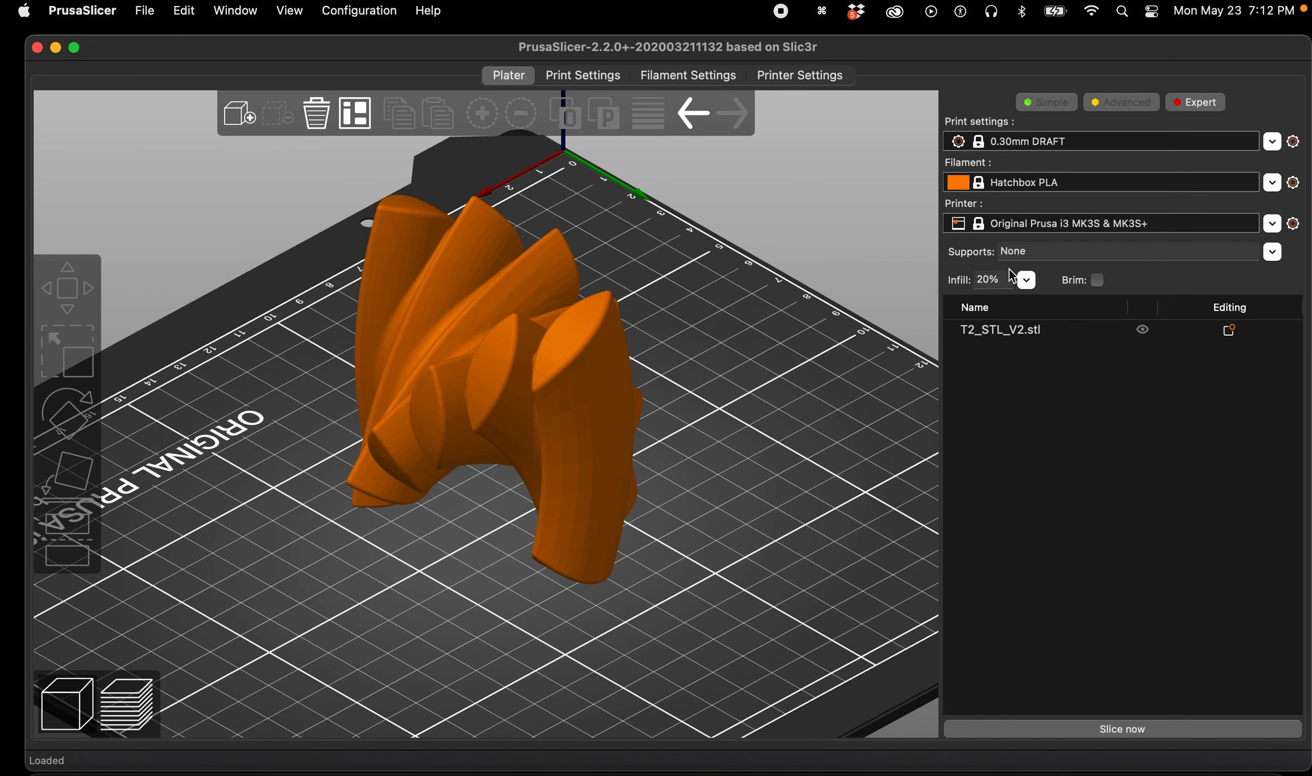
{"action": "right_click_drag", "start_coordinate": [670, 491], "coordinate": [667, 493]}
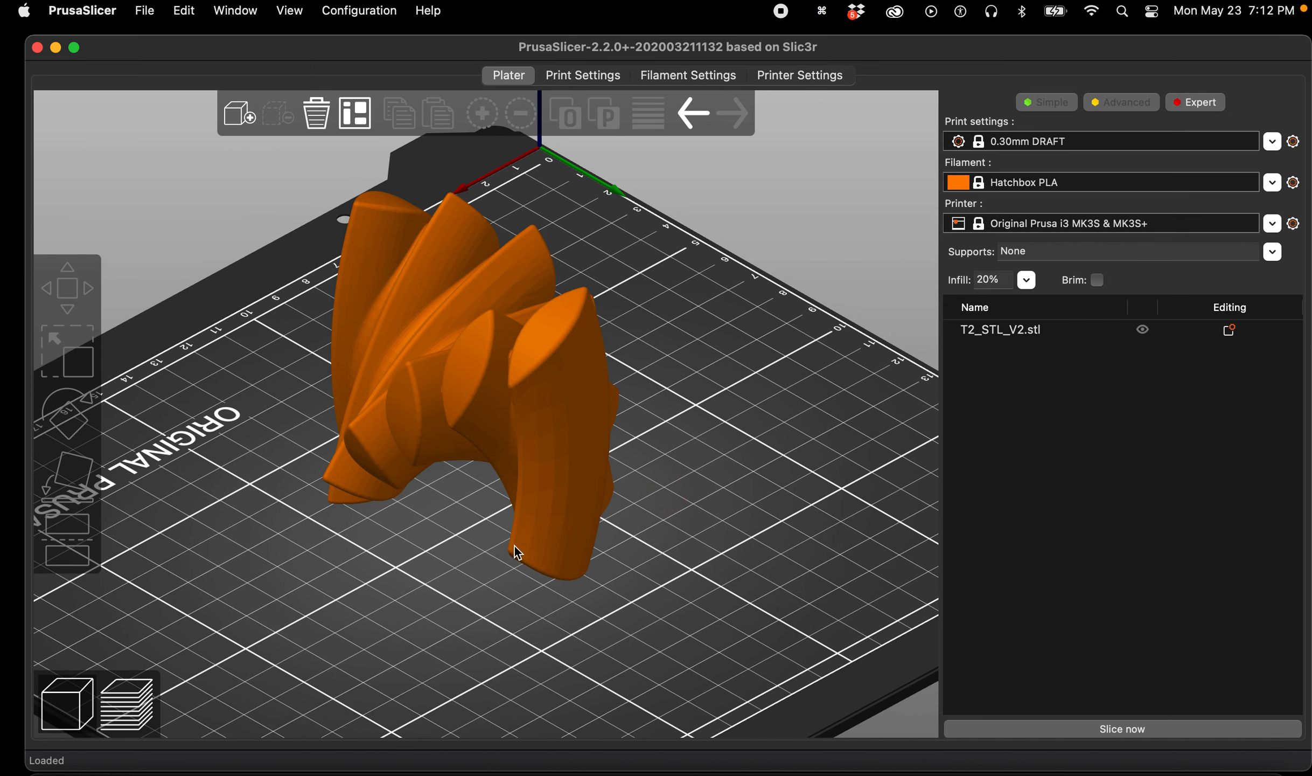
{"action": "right_click_drag", "start_coordinate": [429, 559], "coordinate": [339, 539]}
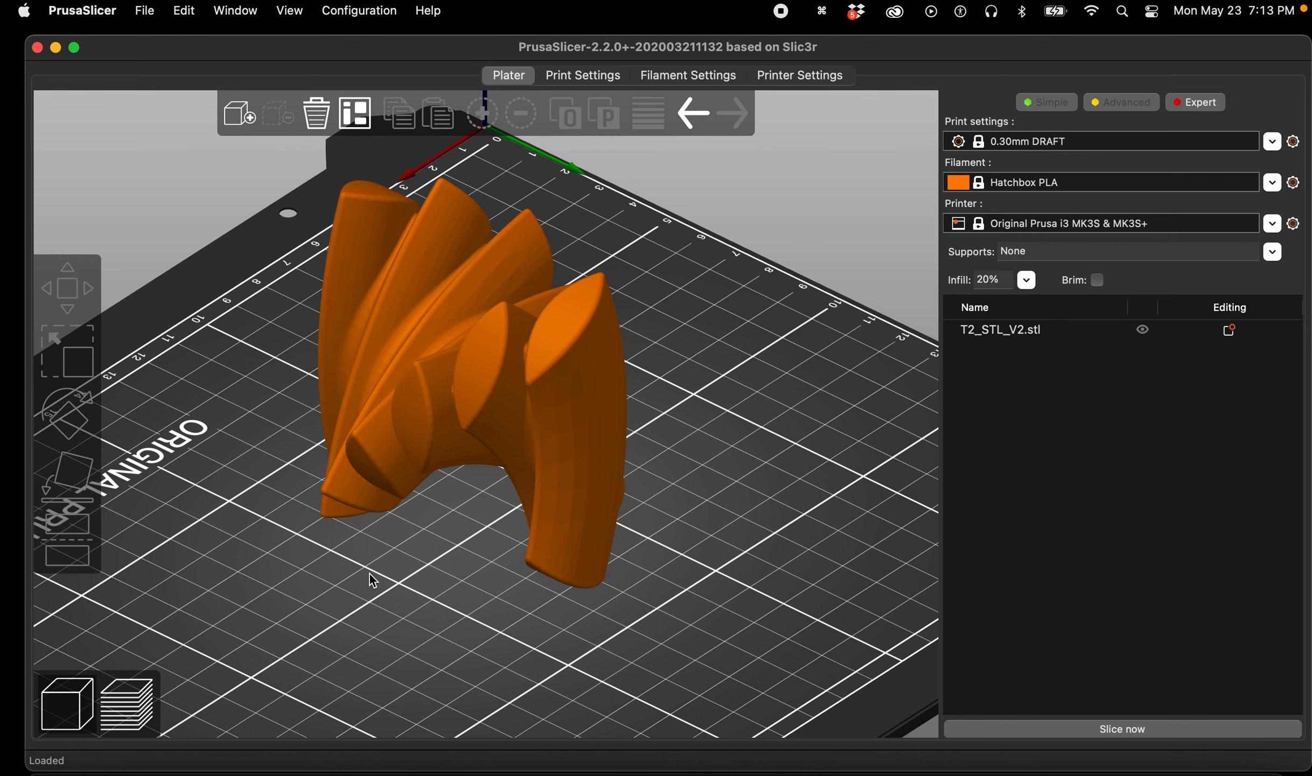
{"action": "left_click_drag", "start_coordinate": [370, 574], "coordinate": [537, 506]}
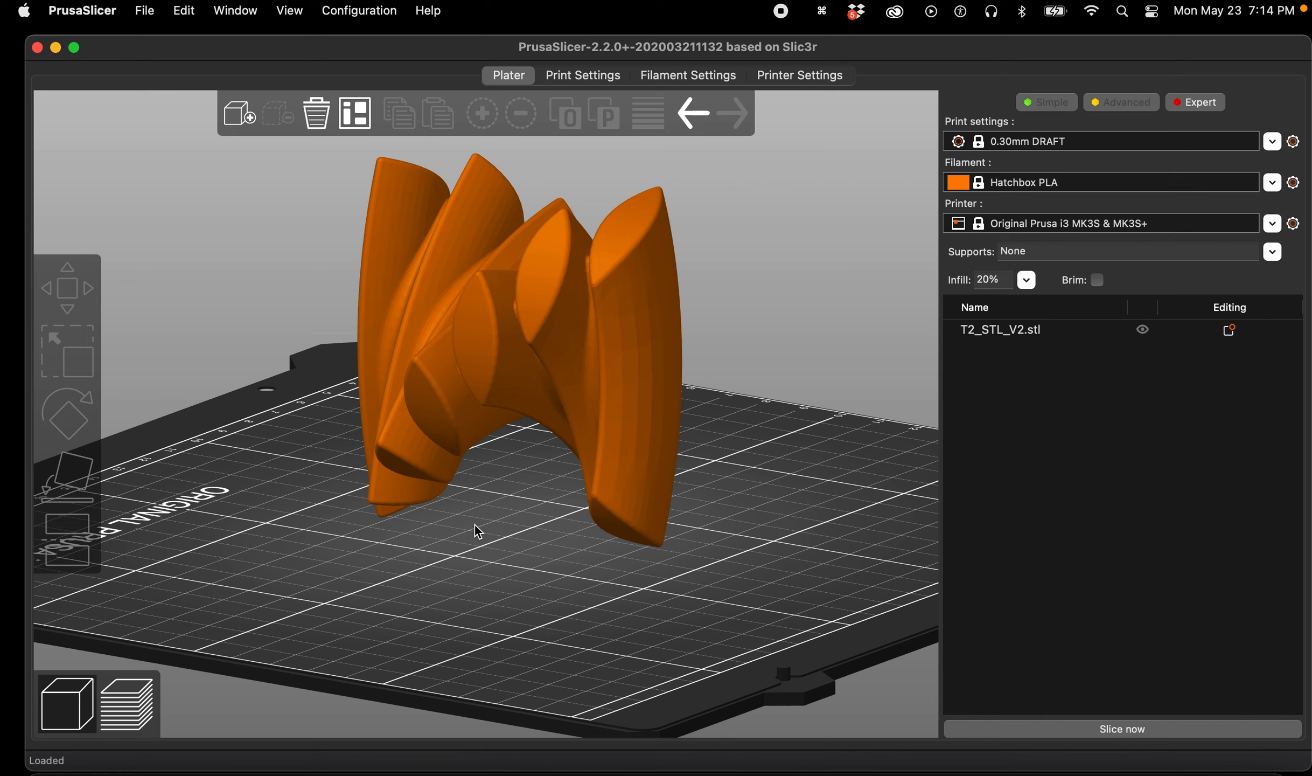
{"action": "mouse_move", "coordinate": [475, 525]}
{"action": "left_mouse_down"}
{"action": "mouse_move", "coordinate": [494, 527]}
{"action": "mouse_move", "coordinate": [442, 530]}
{"action": "mouse_move", "coordinate": [505, 477]}
{"action": "mouse_move", "coordinate": [494, 535]}
{"action": "left_mouse_up"}
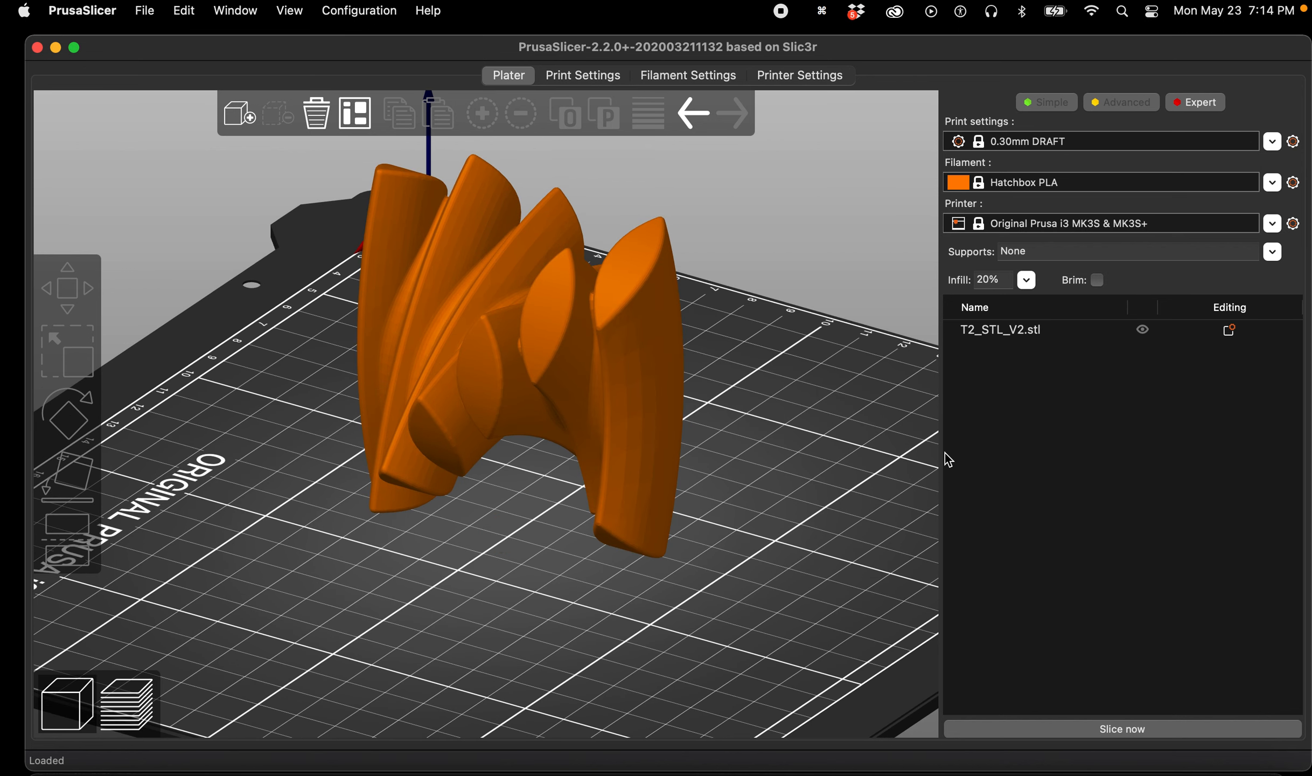
Enable supports everywhere, accept the suggested bridging perimeter detection, and slice the model
{"action": "left_click", "coordinate": [1272, 251]}
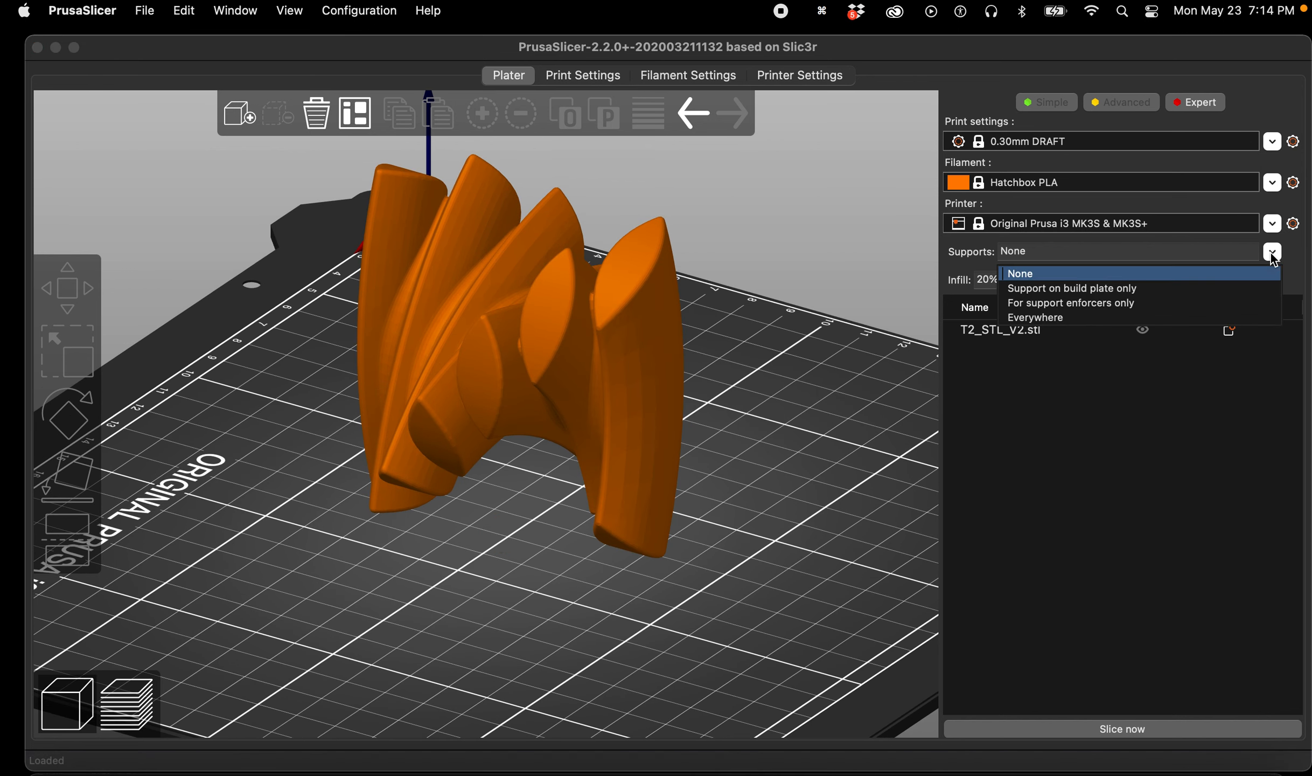
{"action": "left_click", "coordinate": [1102, 317]}
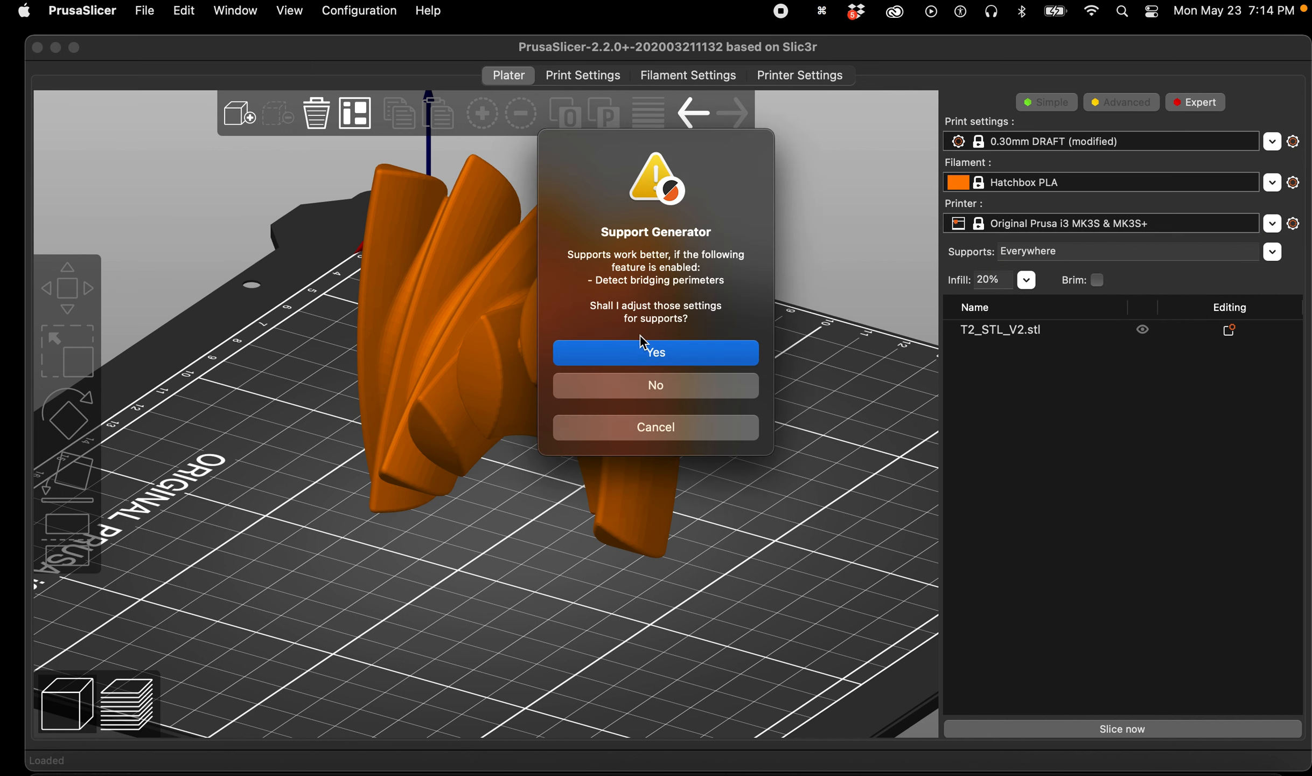
{"action": "left_click", "coordinate": [652, 352]}
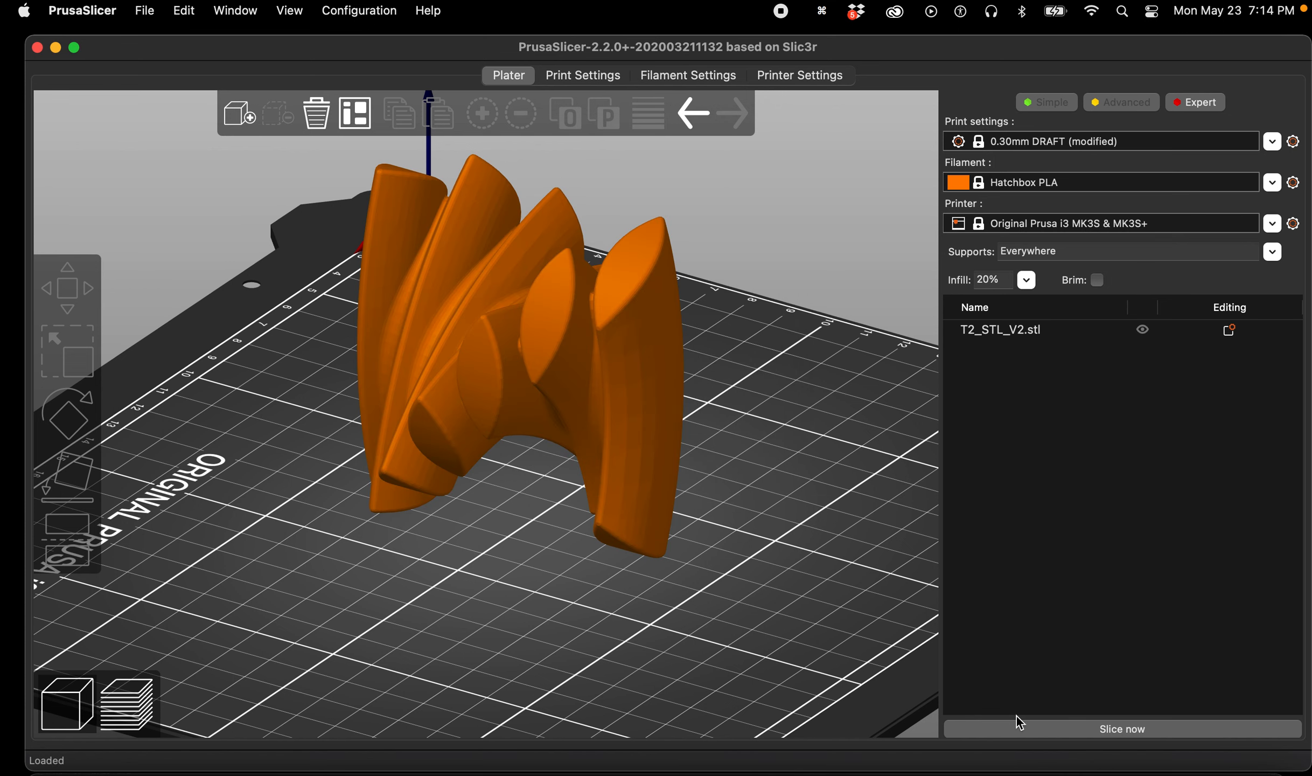
{"action": "left_click", "coordinate": [1021, 729]}
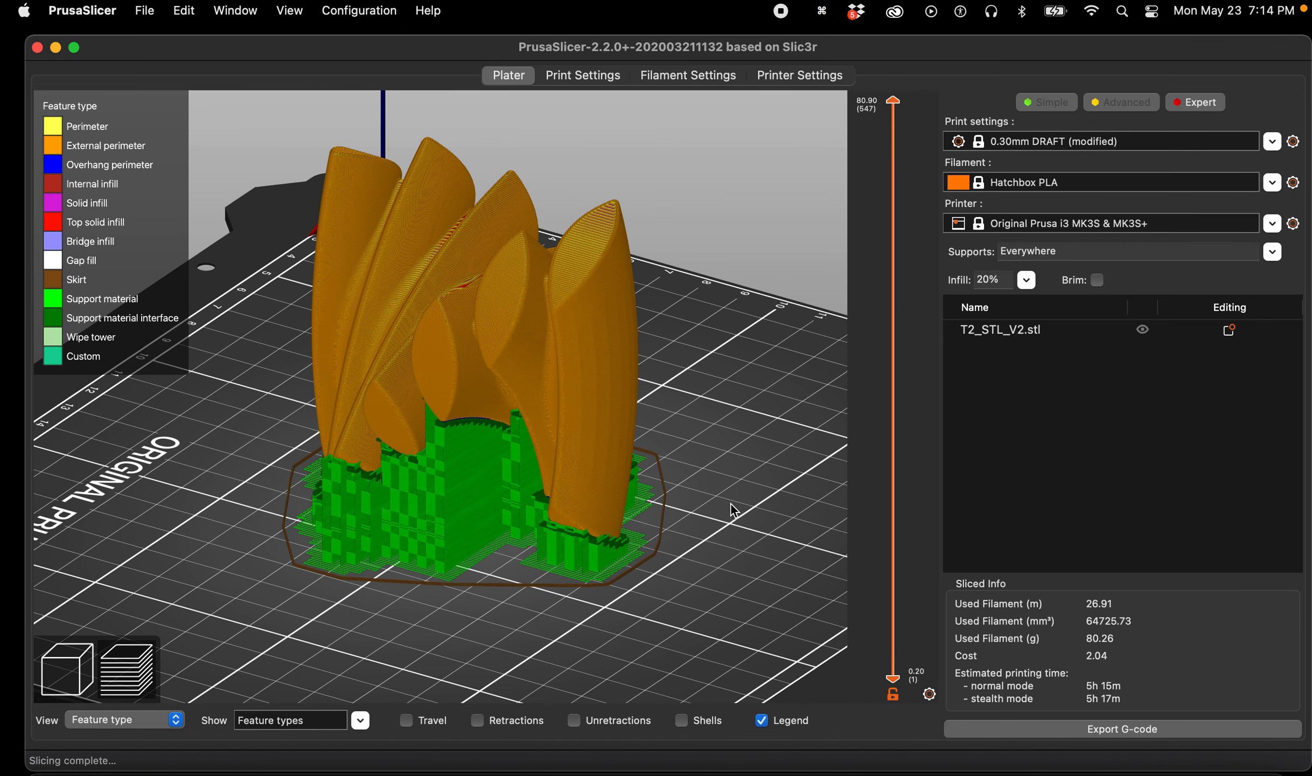
Inspect the generated supports and lower the preview's upper layer limit to layer 194 at 19.75 mm to view the infill
{"action": "left_click_drag", "start_coordinate": [495, 640], "coordinate": [403, 320]}
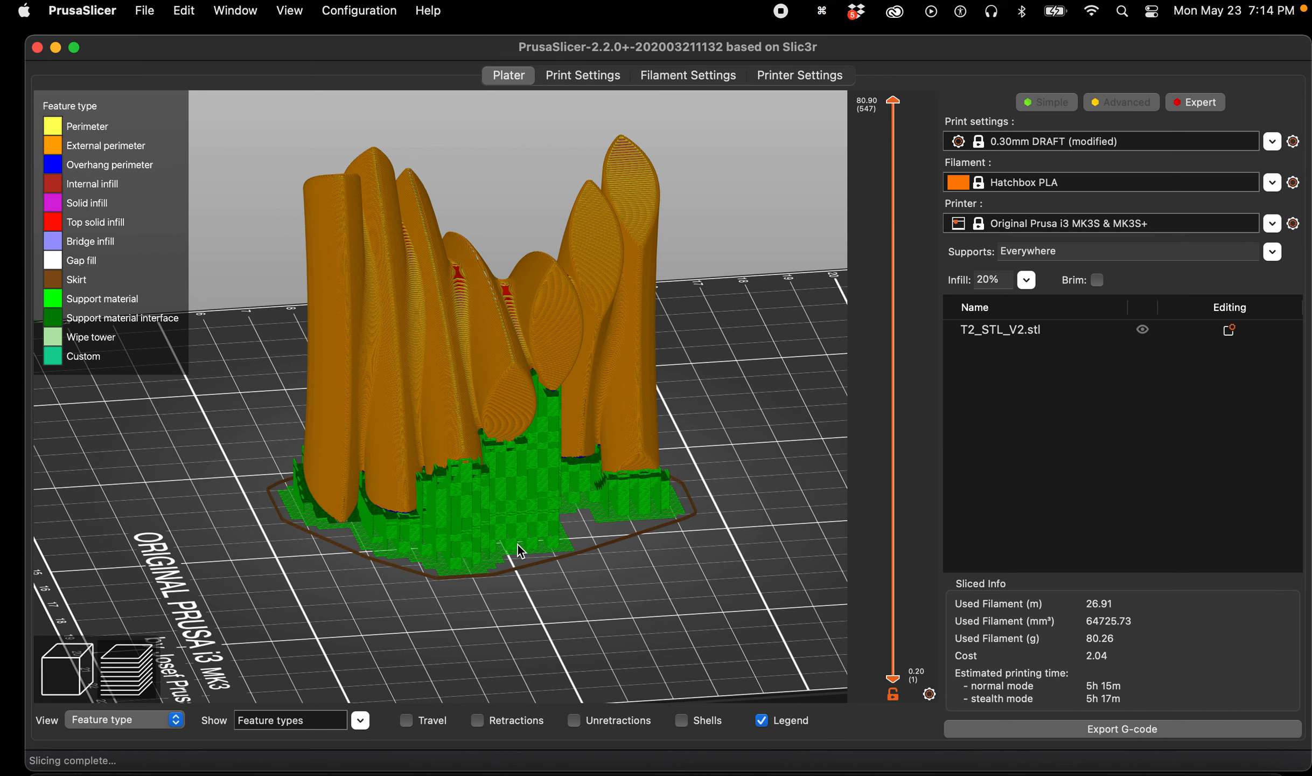
{"action": "left_click_drag", "start_coordinate": [502, 533], "coordinate": [496, 528]}
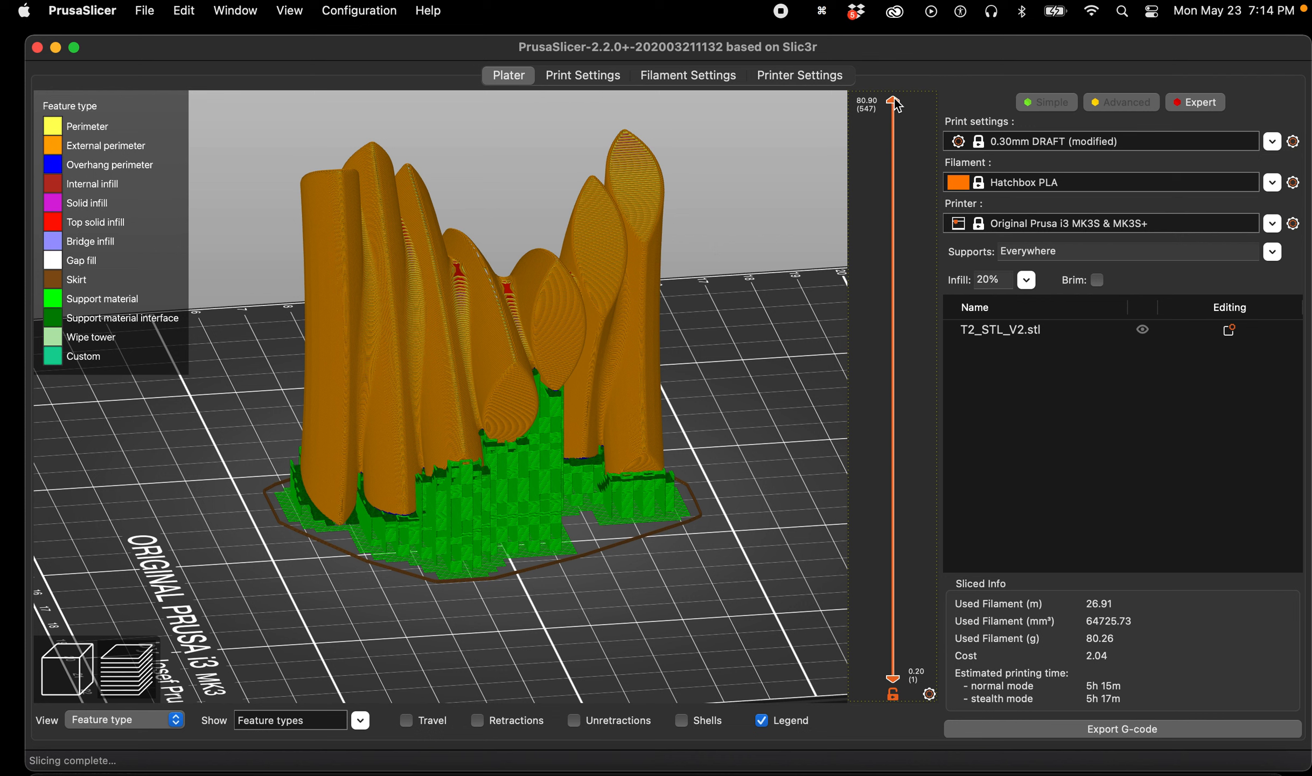
{"action": "left_click_drag", "start_coordinate": [896, 107], "coordinate": [897, 120]}
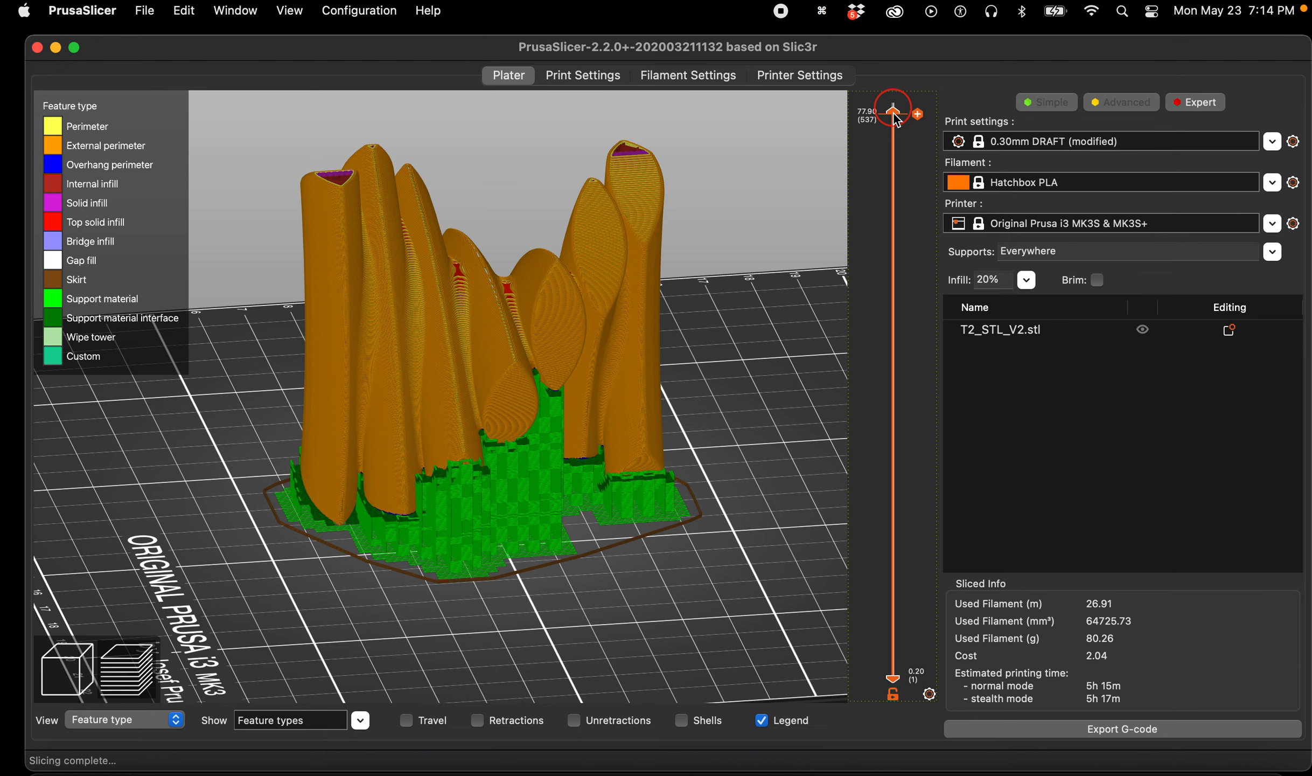
{"action": "left_click_drag", "start_coordinate": [896, 119], "coordinate": [894, 472]}
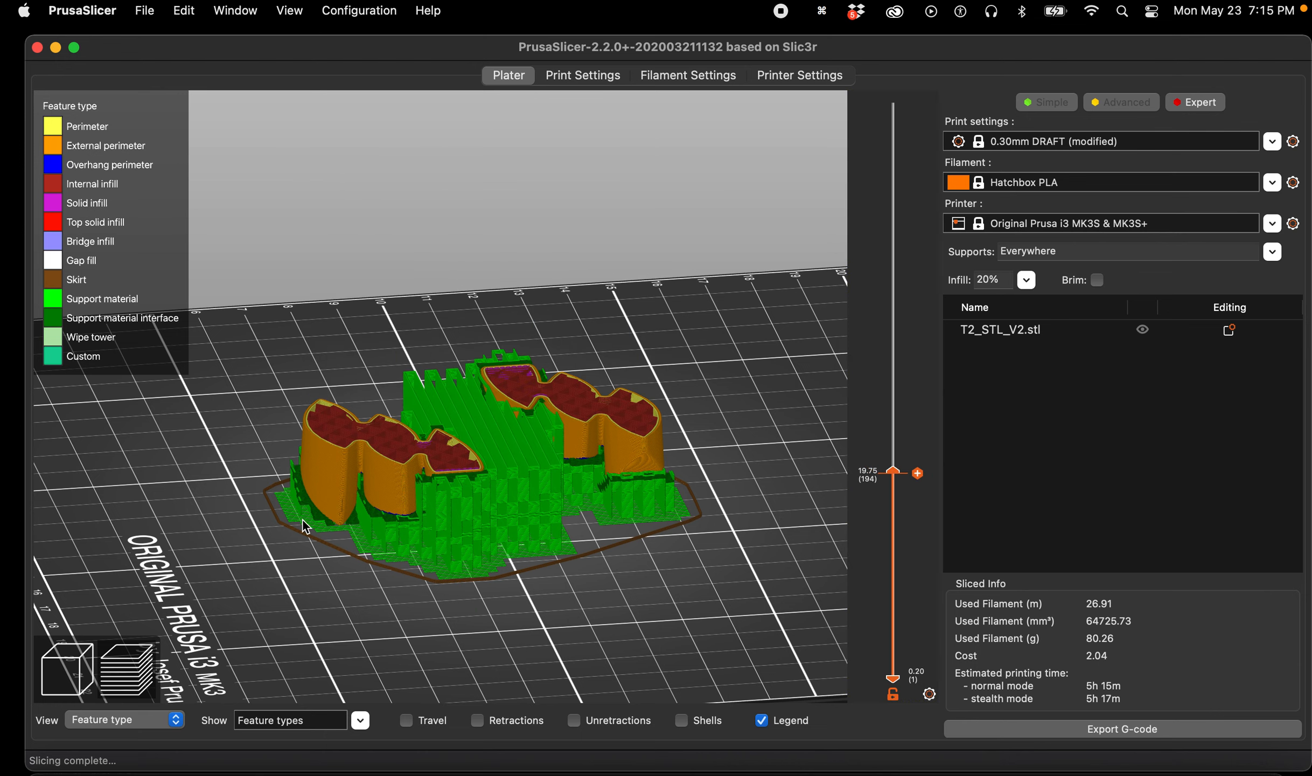
{"action": "left_click_drag", "start_coordinate": [209, 435], "coordinate": [545, 443]}
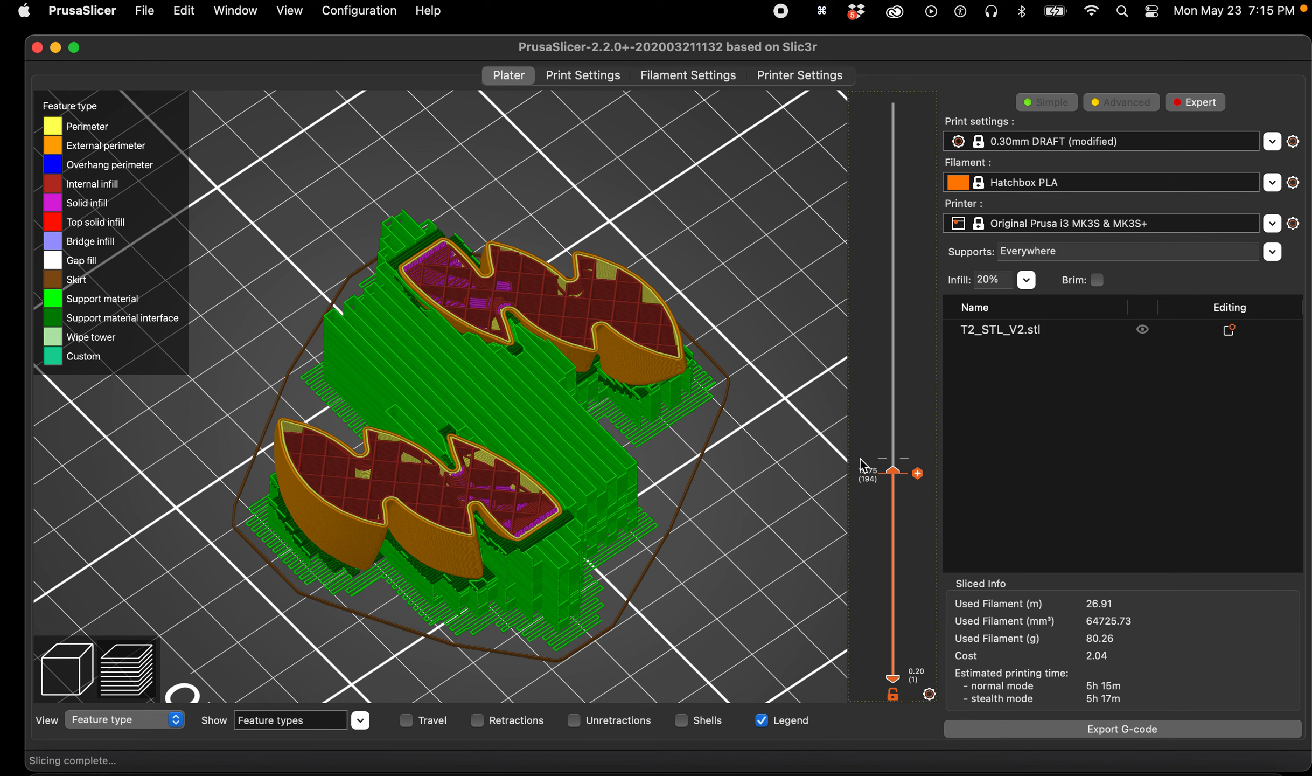
Raise the preview's upper limit layer by layer to layer 260 at 26.30 mm to examine how the infill and supports build up
{"action": "key", "text": "Up"}
{"action": "key", "text": "Up"}
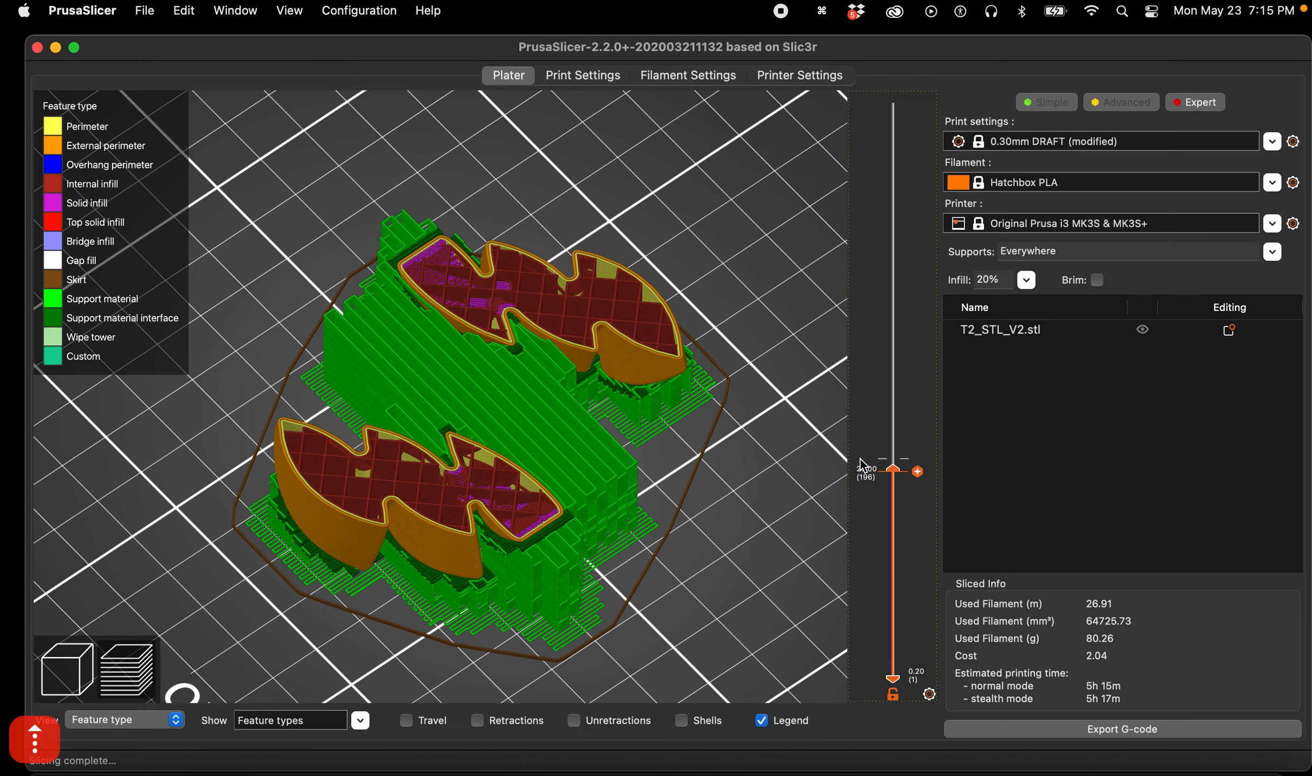
{"action": "key", "text": "Up"}
{"action": "key", "text": "Up"}
{"action": "key", "text": "Up"}
{"action": "key", "text": "Up"}
{"action": "key", "text": "Up"}
{"action": "key", "text": "Up"}
{"action": "key", "text": "Up"}
{"action": "key", "text": "Up"}
{"action": "key", "text": "Up"}
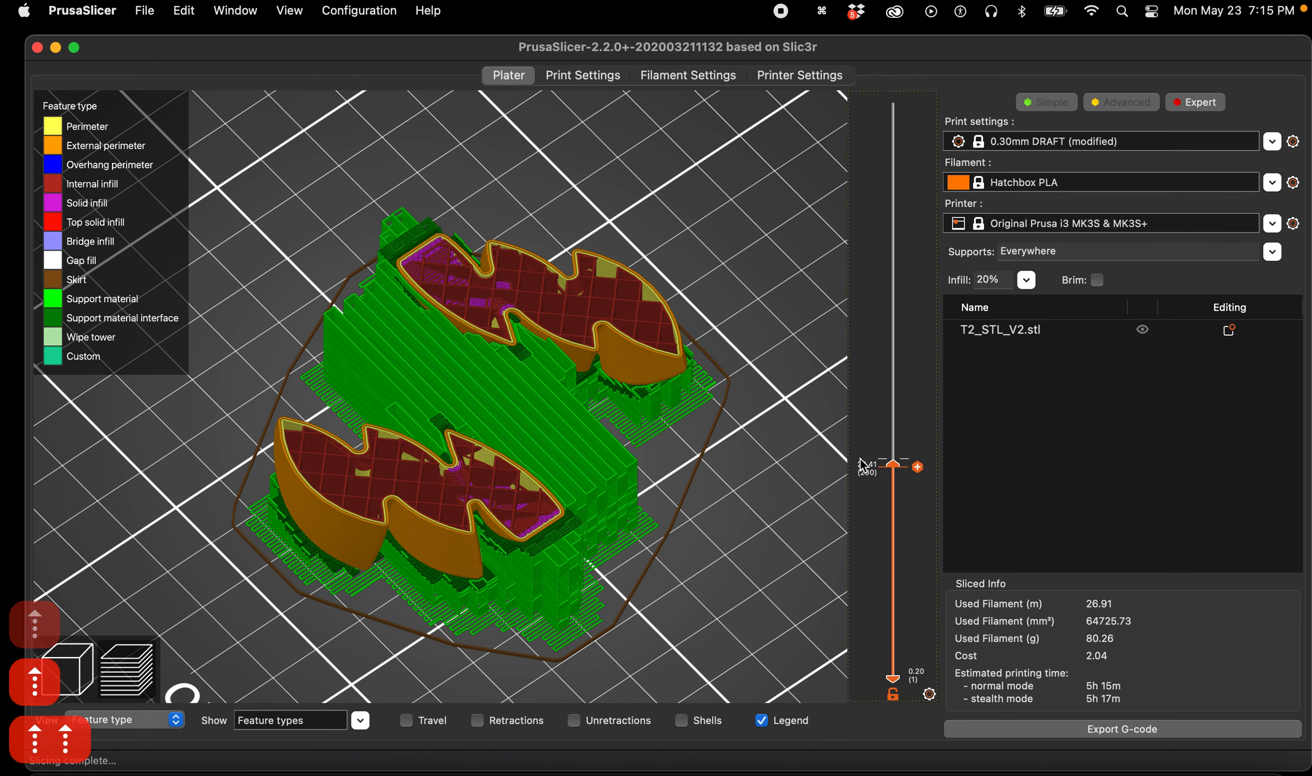
{"action": "key", "text": "Up"}
{"action": "key", "text": "Up"}
{"action": "key", "text": "Up"}
{"action": "key", "text": "Up"}
{"action": "key", "text": "Up"}
{"action": "key", "text": "Up"}
{"action": "key", "text": "Up"}
{"action": "key", "text": "Up"}
{"action": "key", "text": "Up"}
{"action": "key", "text": "Up"}
{"action": "key", "text": "Up"}
{"action": "key", "text": "Up"}
{"action": "key", "text": "Up"}
{"action": "key", "text": "Up"}
{"action": "key", "text": "Up"}
{"action": "key", "text": "Up"}
{"action": "key", "text": "Up"}
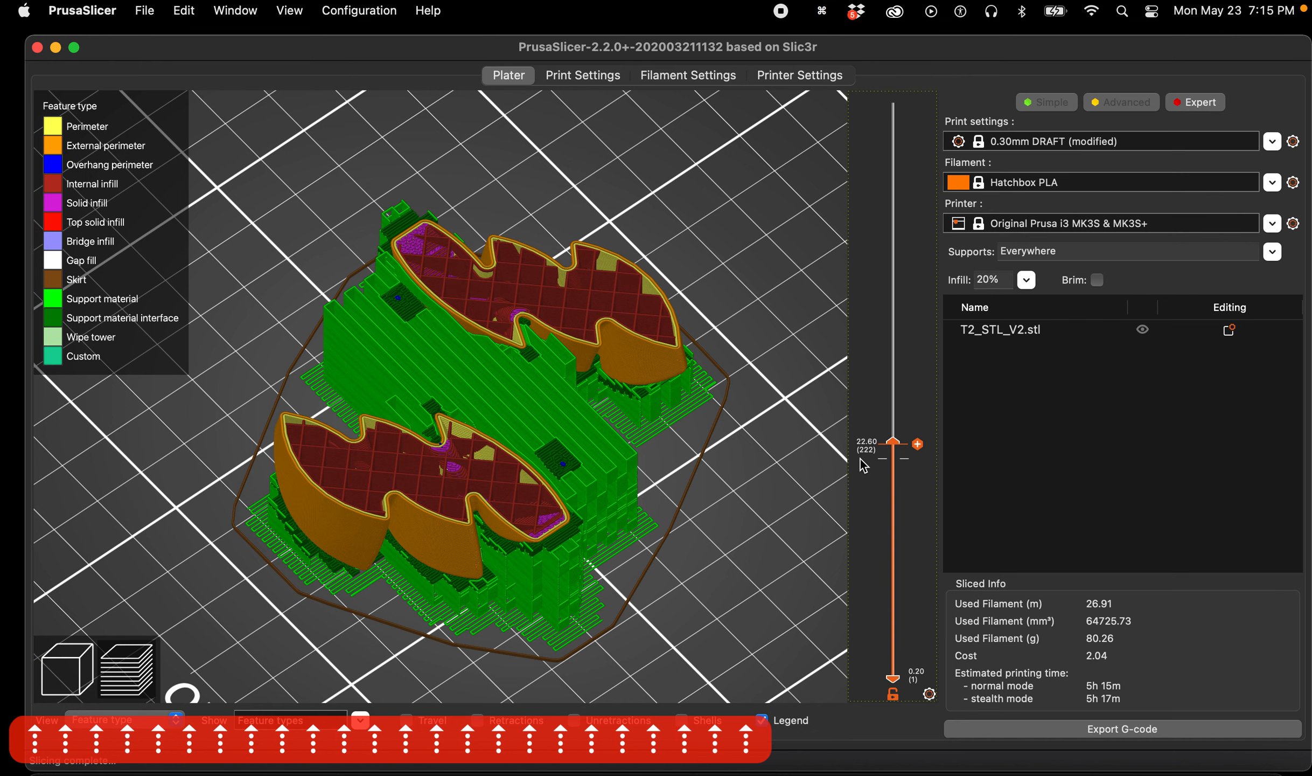
{"action": "key", "text": "Up"}
{"action": "key", "text": "Up"}
{"action": "key", "text": "Up"}
{"action": "key", "text": "Up"}
{"action": "key", "text": "Up"}
{"action": "key", "text": "Up"}
{"action": "key", "text": "Up"}
{"action": "key", "text": "Up"}
{"action": "key", "text": "Up"}
{"action": "key", "text": "Up"}
{"action": "key", "text": "Up"}
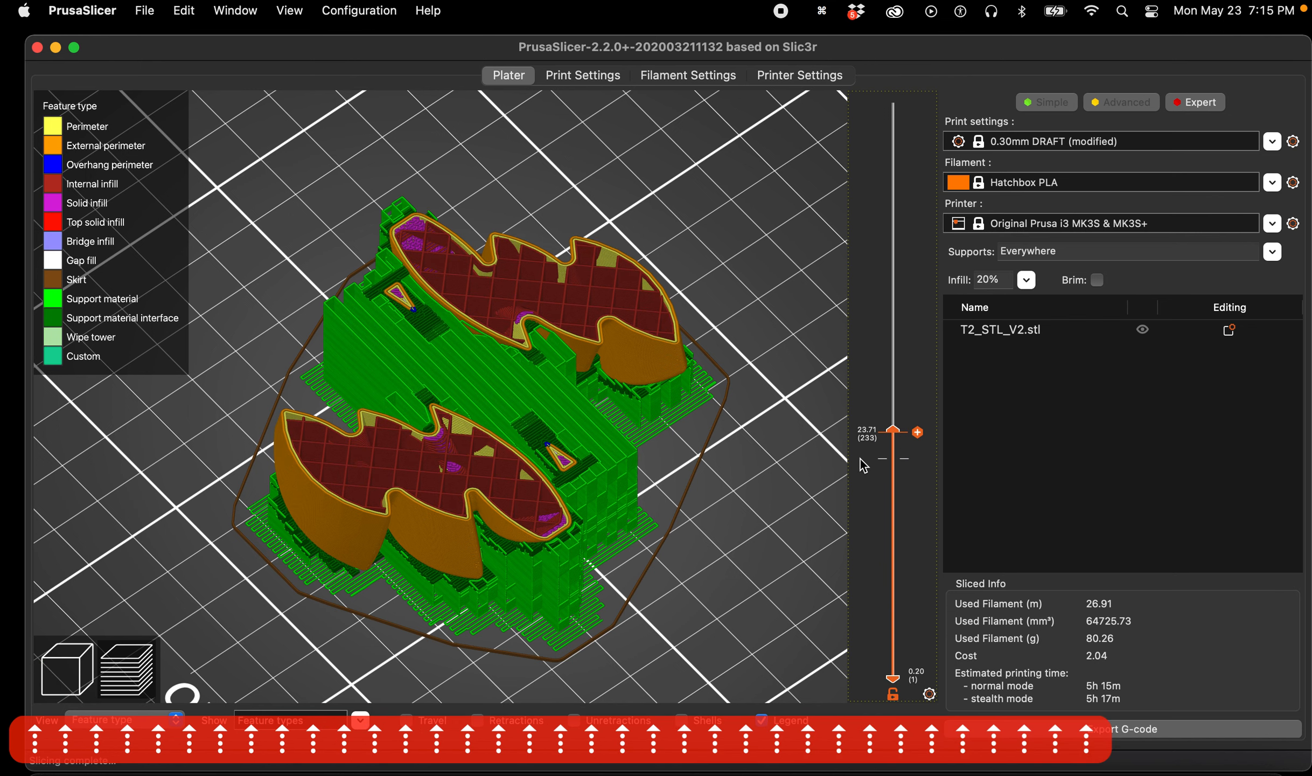
{"action": "key", "text": "Up"}
{"action": "key", "text": "Up"}
{"action": "key", "text": "Up"}
{"action": "key", "text": "Up"}
{"action": "key", "text": "Up"}
{"action": "key", "text": "Up"}
{"action": "key", "text": "Up"}
{"action": "key", "text": "Up"}
{"action": "key", "text": "Up"}
{"action": "key", "text": "Up"}
{"action": "key", "text": "Up"}
{"action": "key", "text": "Up"}
{"action": "key", "text": "Up"}
{"action": "key", "text": "Up"}
{"action": "key", "text": "Up"}
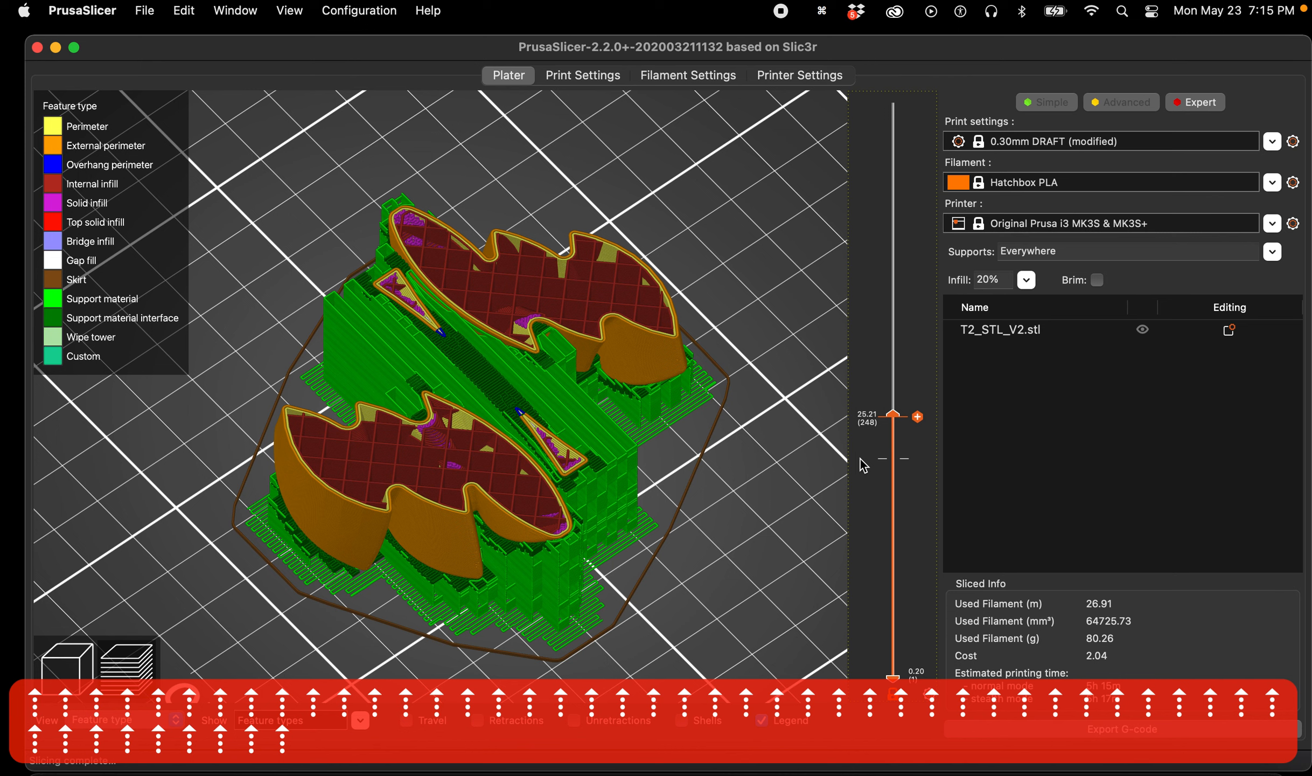
{"action": "key", "text": "Up"}
{"action": "key", "text": "Up"}
{"action": "key", "text": "Up"}
{"action": "key", "text": "Up"}
{"action": "key", "text": "Up"}
{"action": "key", "text": "Up"}
{"action": "key", "text": "Up"}
{"action": "key", "text": "Up"}
{"action": "key", "text": "Up"}
{"action": "key", "text": "Up"}
{"action": "key", "text": "Up"}
{"action": "key", "text": "Up"}
{"action": "key", "text": "Up"}
{"action": "key", "text": "Up"}
{"action": "key", "text": "Up"}
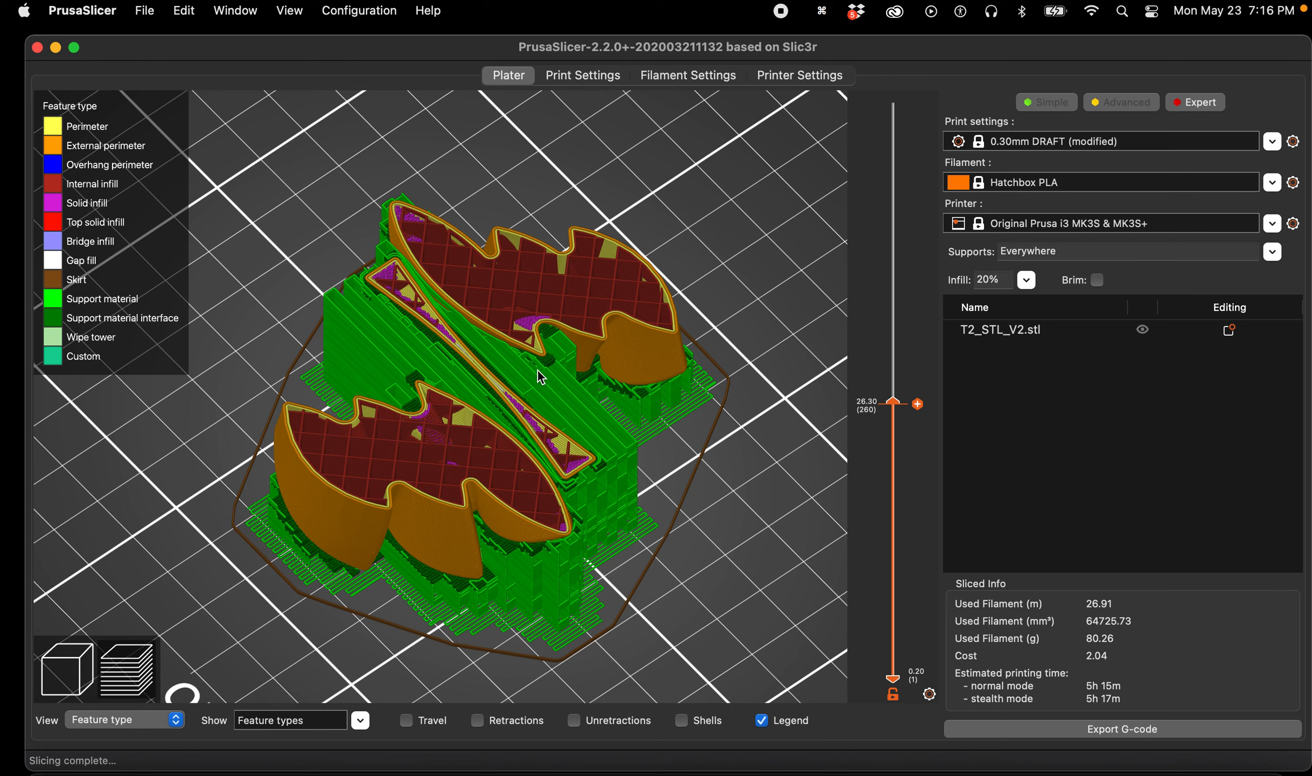
Set the infill to 10% and slice the model again
{"action": "left_click", "coordinate": [1003, 279]}
{"action": "key", "text": "BackSpace"}
{"action": "key", "text": "BackSpace"}
{"action": "key", "text": "BackSpace"}
{"action": "type", "text": "10"}
{"action": "key", "text": "Return"}
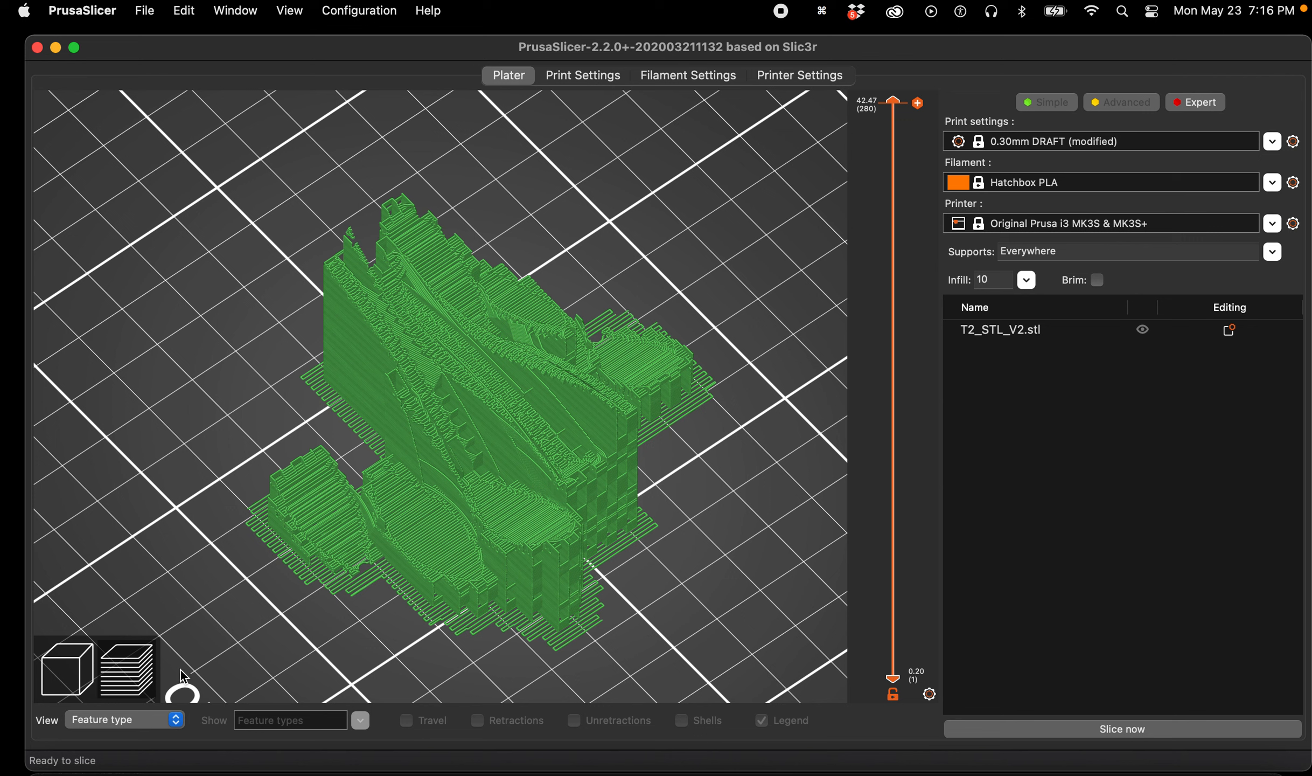
{"action": "left_click", "coordinate": [80, 669]}
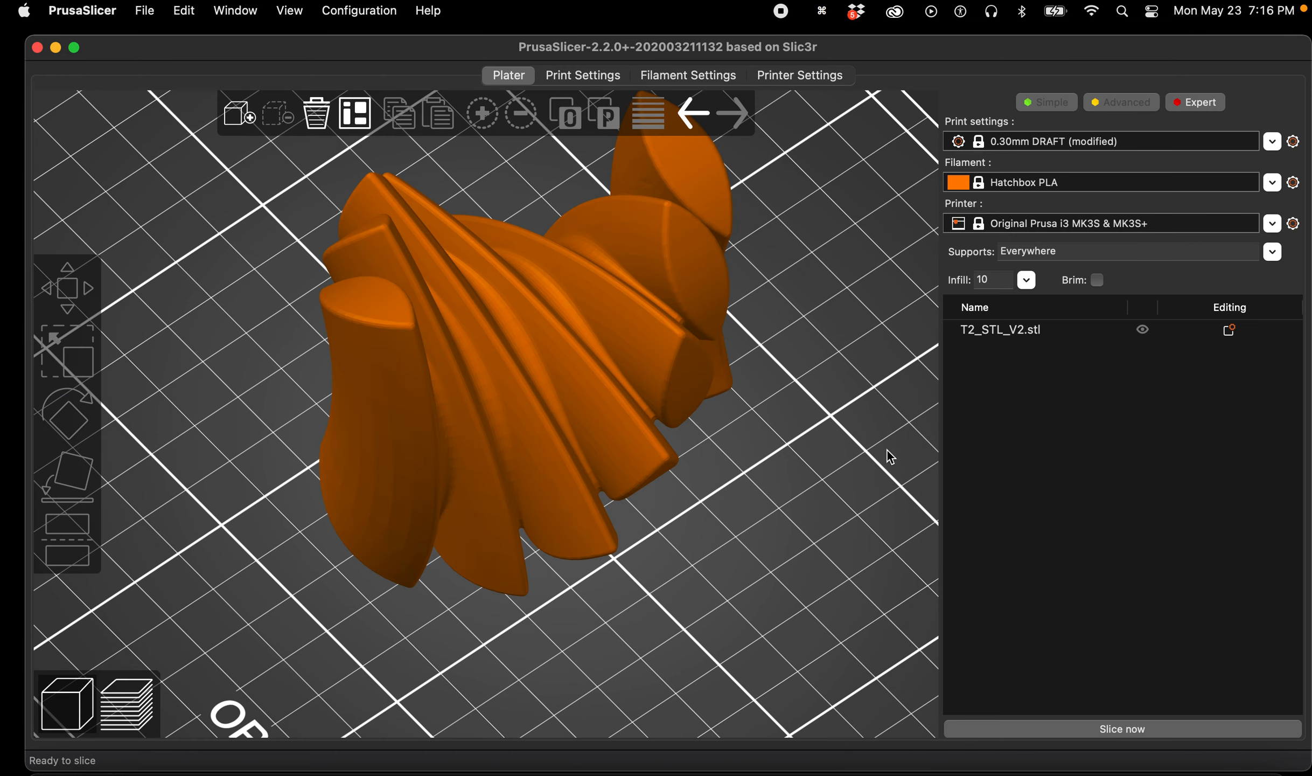
{"action": "left_click", "coordinate": [1033, 734]}
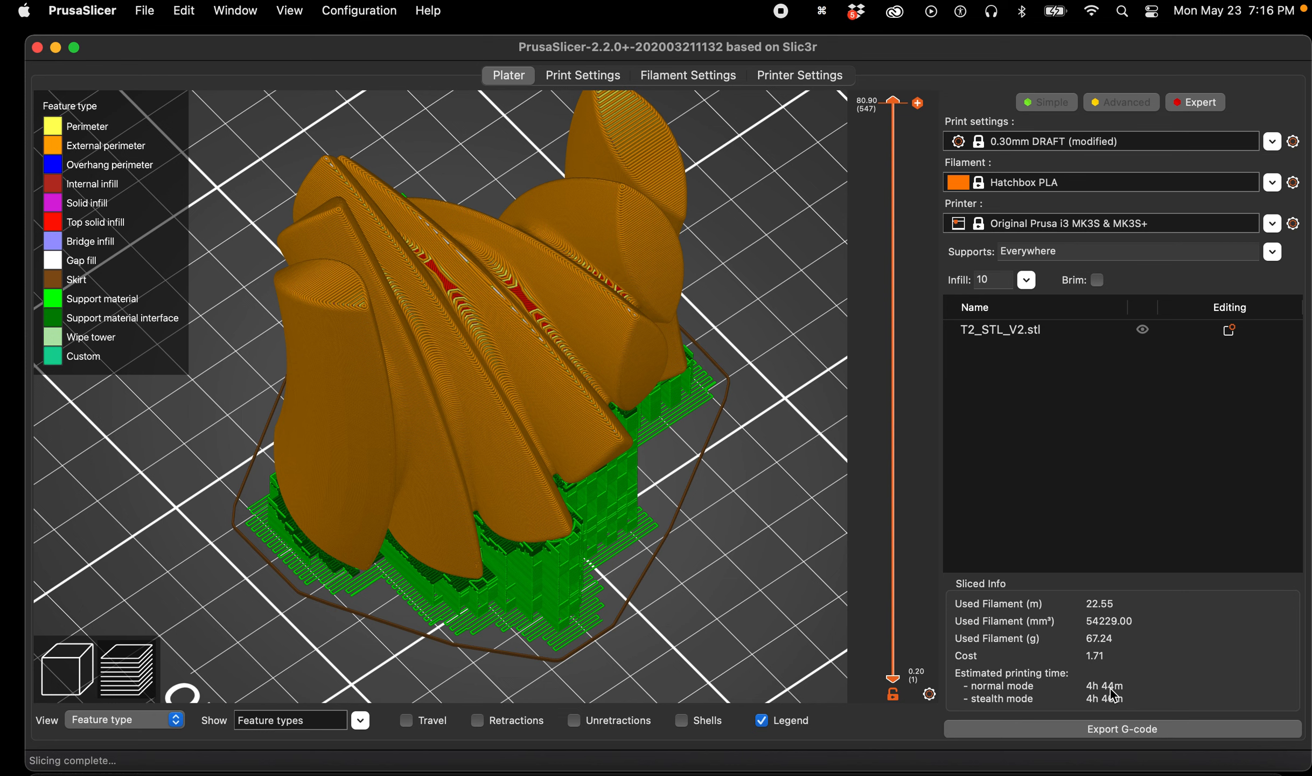
Examine the resliced model and its supports on the whole print bed from different angles
{"action": "left_click_drag", "start_coordinate": [499, 409], "coordinate": [473, 454]}
{"action": "right_click_drag", "start_coordinate": [474, 454], "coordinate": [502, 453]}
{"action": "scroll", "coordinate": [514, 435], "scroll_direction": "down", "scroll_amount": 10}
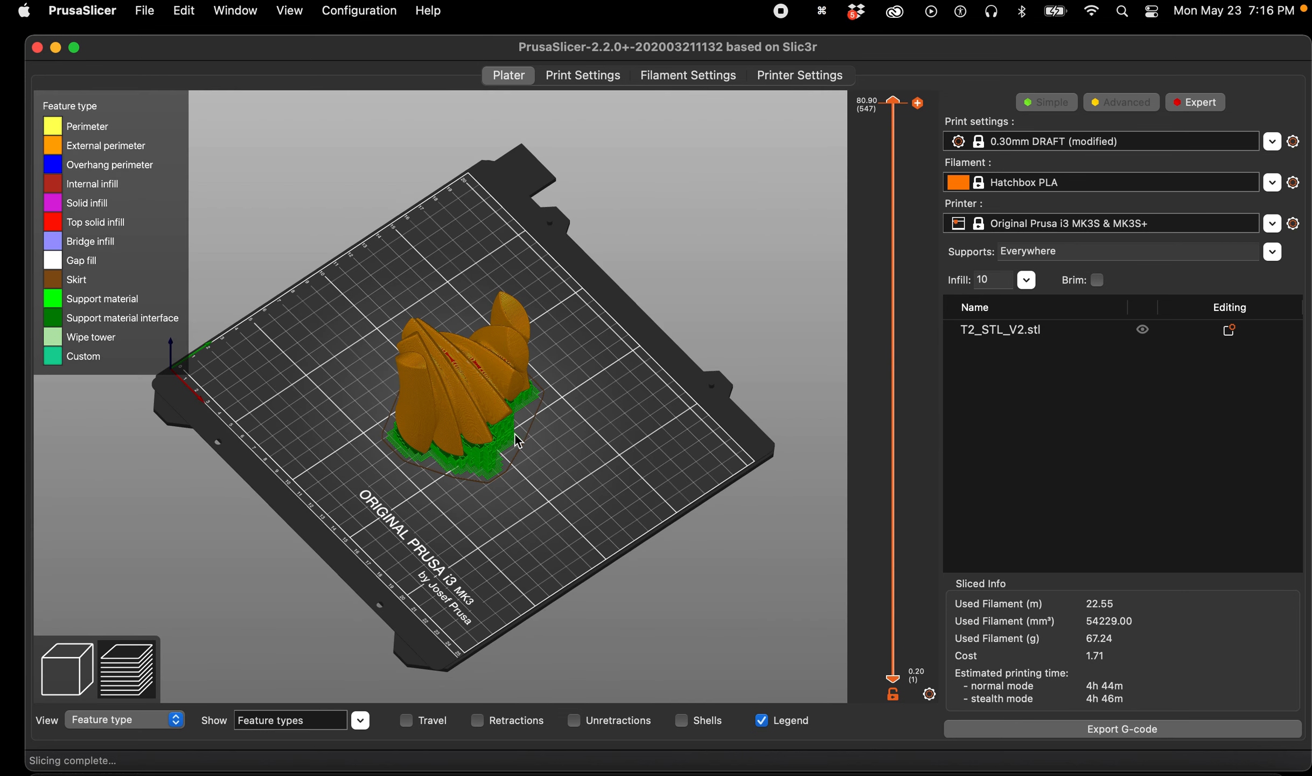
{"action": "left_click_drag", "start_coordinate": [390, 520], "coordinate": [506, 323]}
{"action": "left_click_drag", "start_coordinate": [478, 457], "coordinate": [448, 305]}
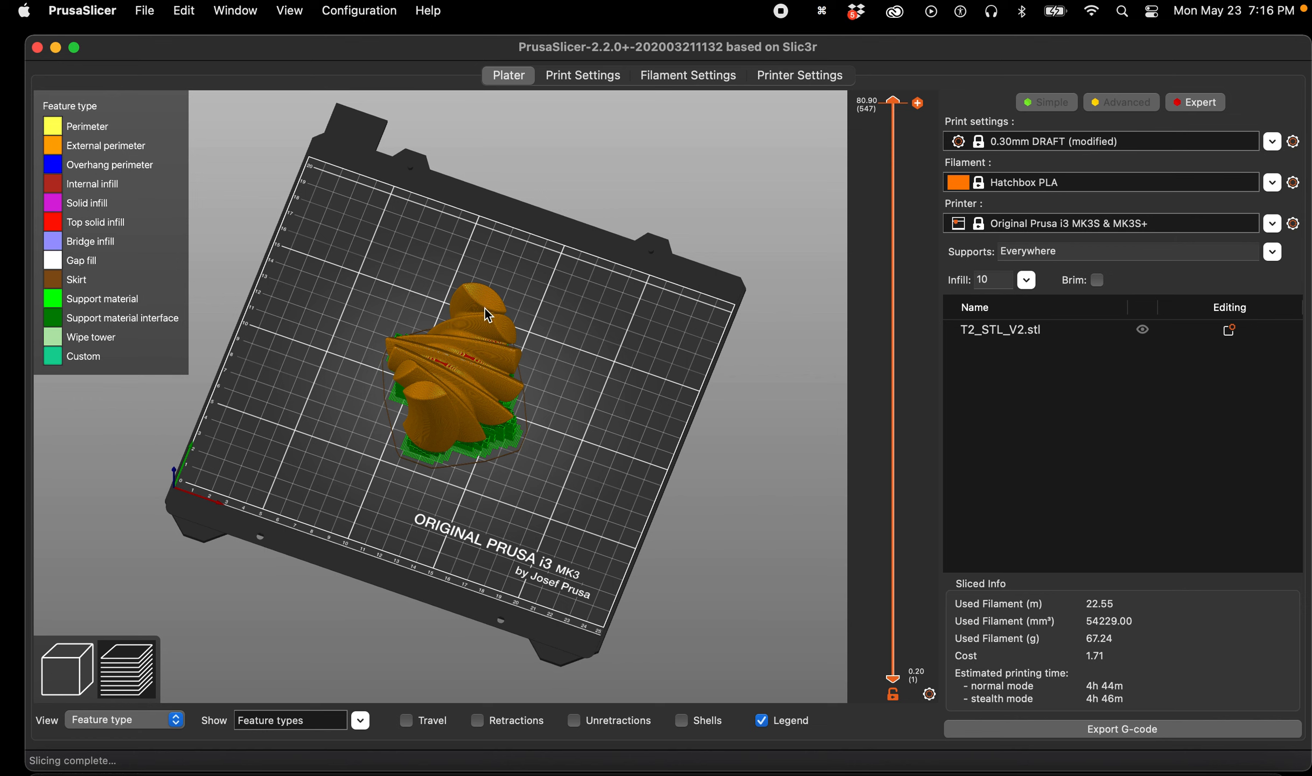
Return to the 3D editor view, copy the T2_STL_V2.stl model and paste three duplicates onto the print bed
{"action": "left_click", "coordinate": [81, 665]}
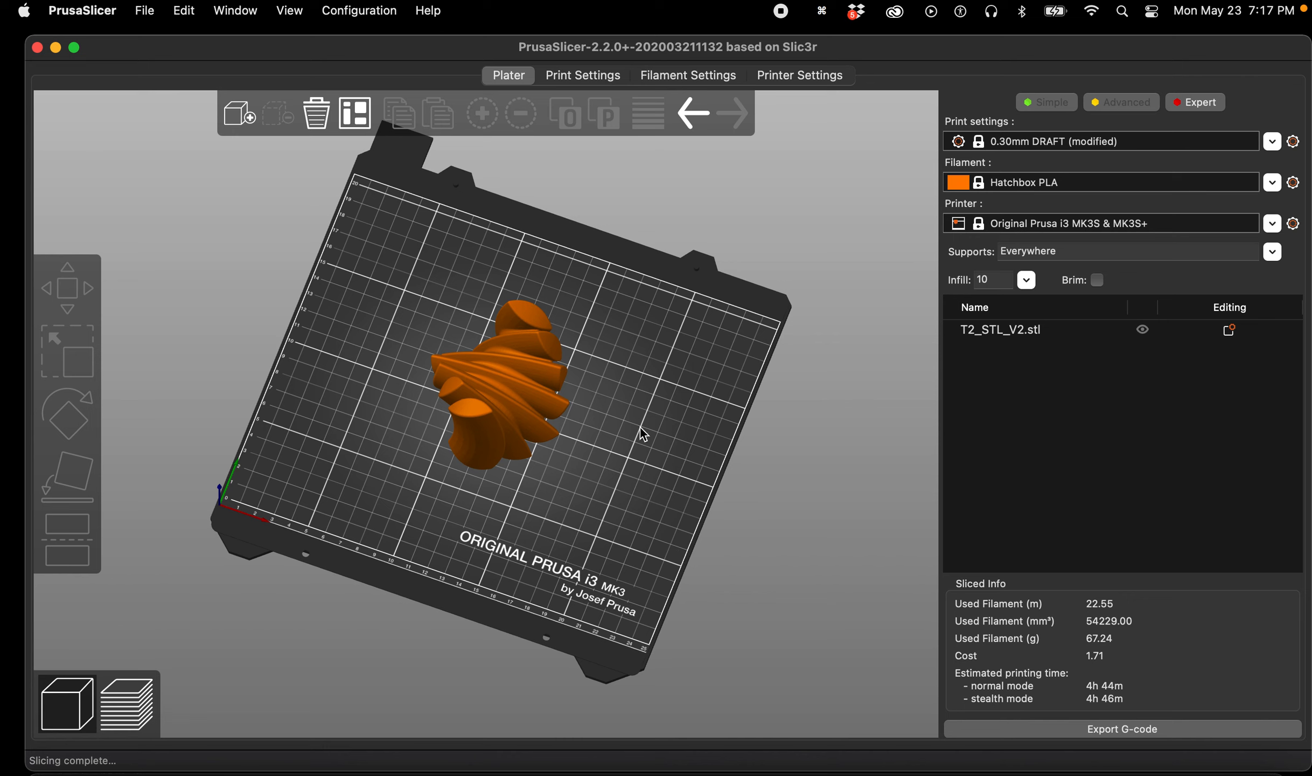
{"action": "left_click", "coordinate": [514, 403]}
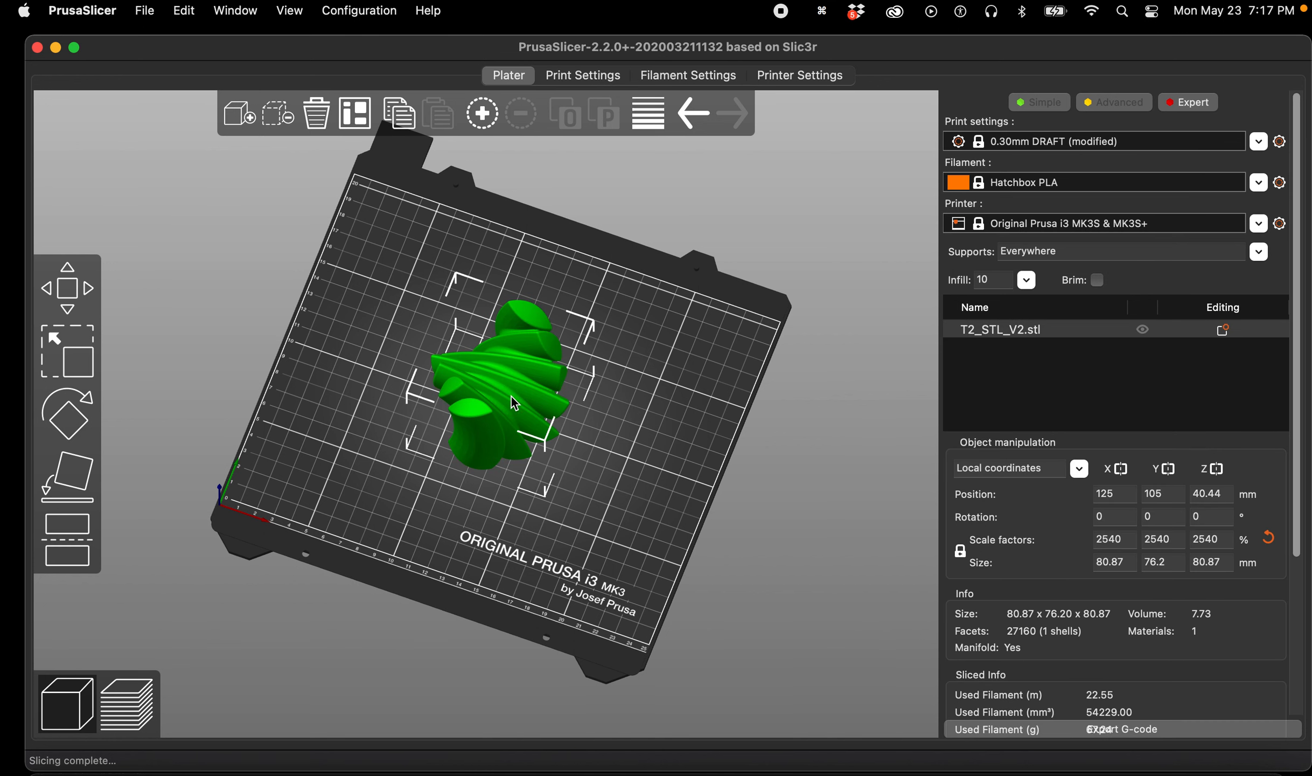
{"action": "key", "text": "super+c"}
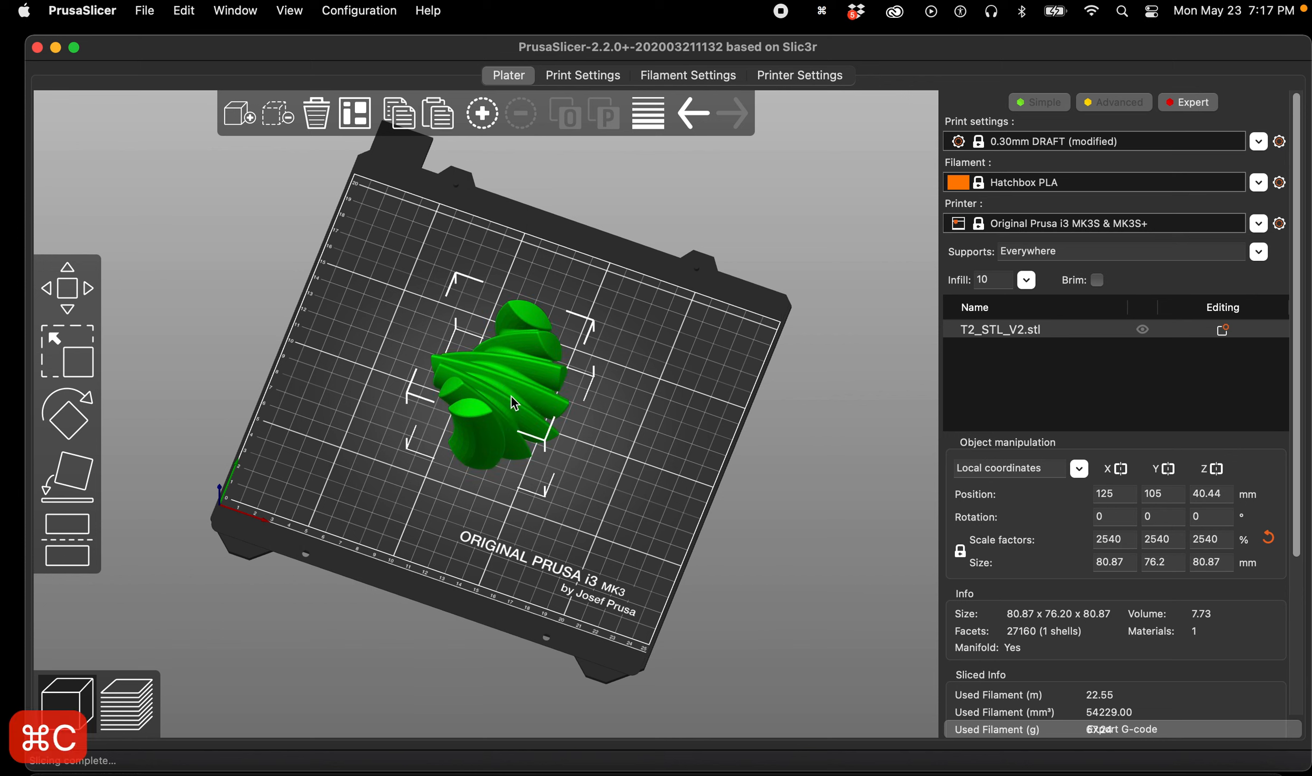
{"action": "key", "text": "super+v"}
{"action": "key", "text": "super+v"}
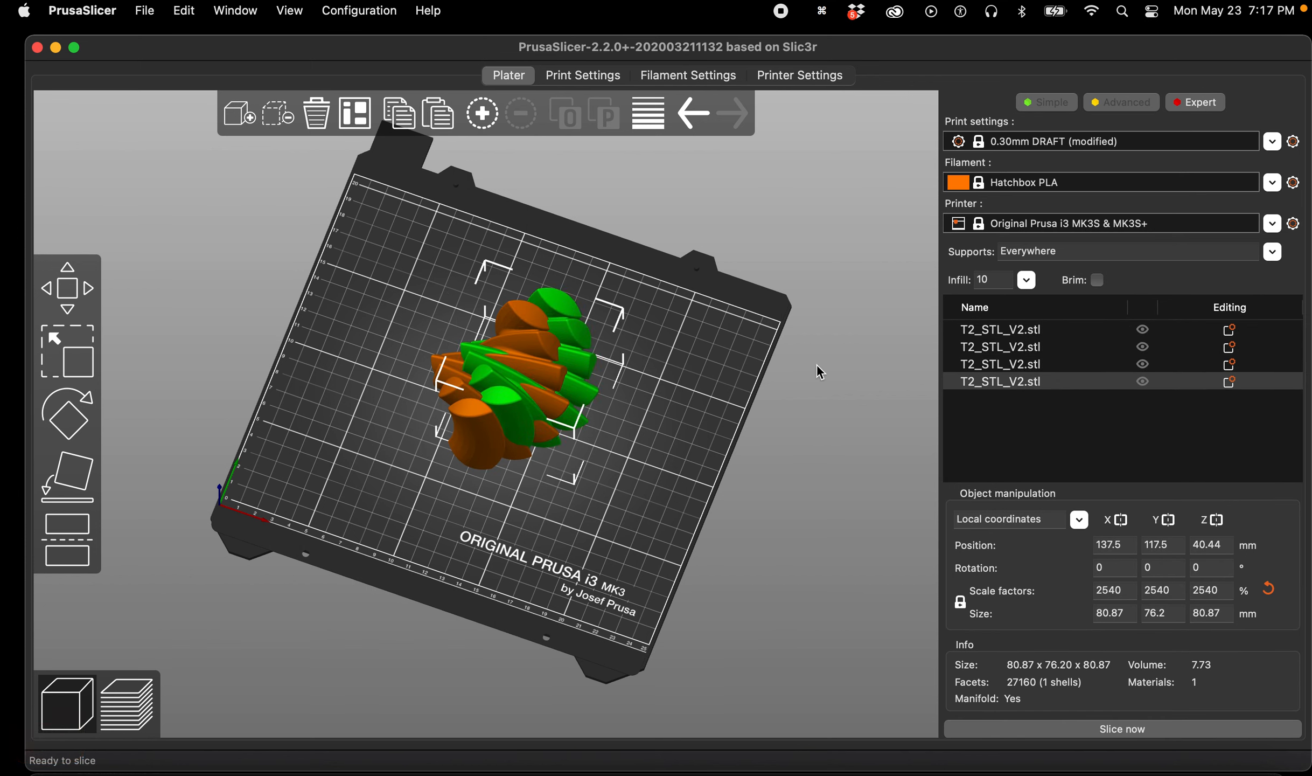
Move the overlapping T2_STL_V2.stl copies away from each other across the print bed
{"action": "left_click_drag", "start_coordinate": [567, 318], "coordinate": [663, 339]}
{"action": "left_click", "coordinate": [481, 418]}
{"action": "left_click", "coordinate": [439, 428]}
{"action": "left_click_drag", "start_coordinate": [435, 381], "coordinate": [336, 465]}
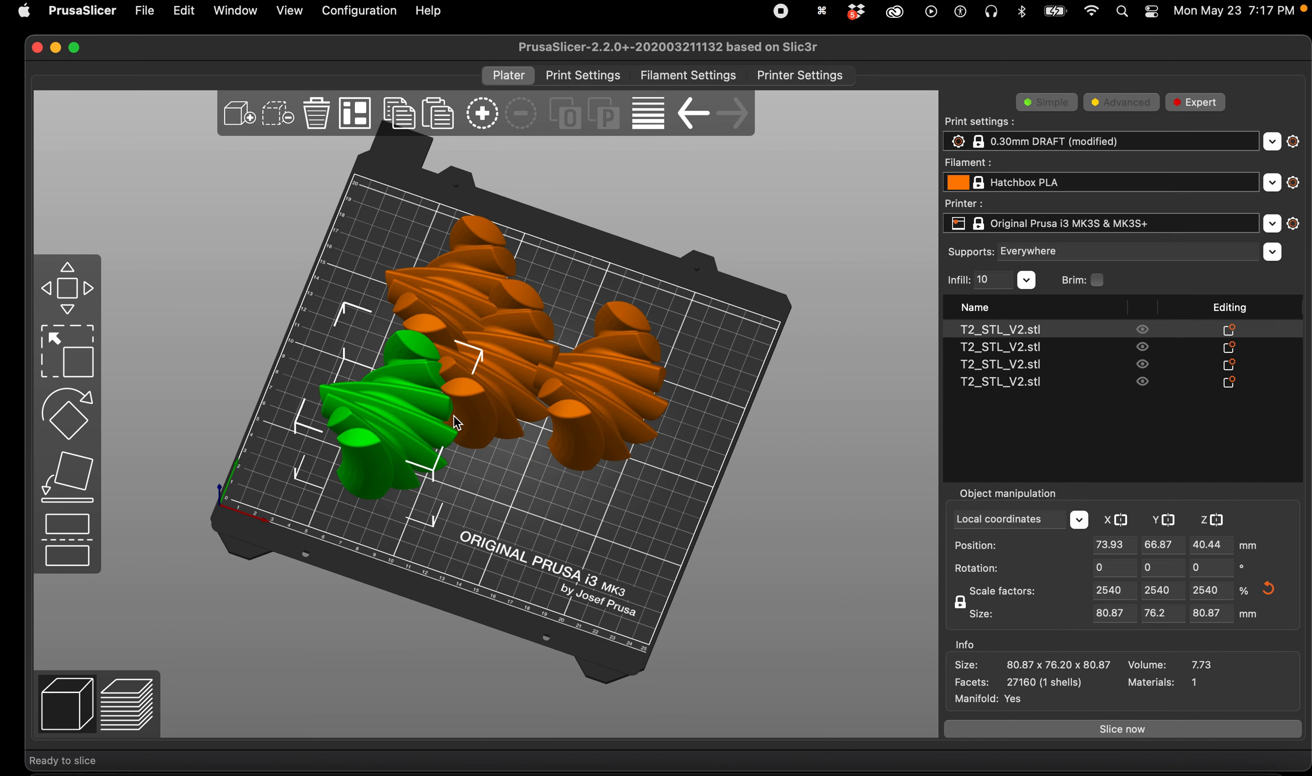
Fine-tune the positions of the four models into a two-by-two layout with clear gaps between them on the bed
{"action": "left_click_drag", "start_coordinate": [593, 436], "coordinate": [572, 555]}
{"action": "left_click_drag", "start_coordinate": [529, 367], "coordinate": [633, 365]}
{"action": "left_click_drag", "start_coordinate": [458, 491], "coordinate": [493, 502]}
{"action": "left_click", "coordinate": [512, 493]}
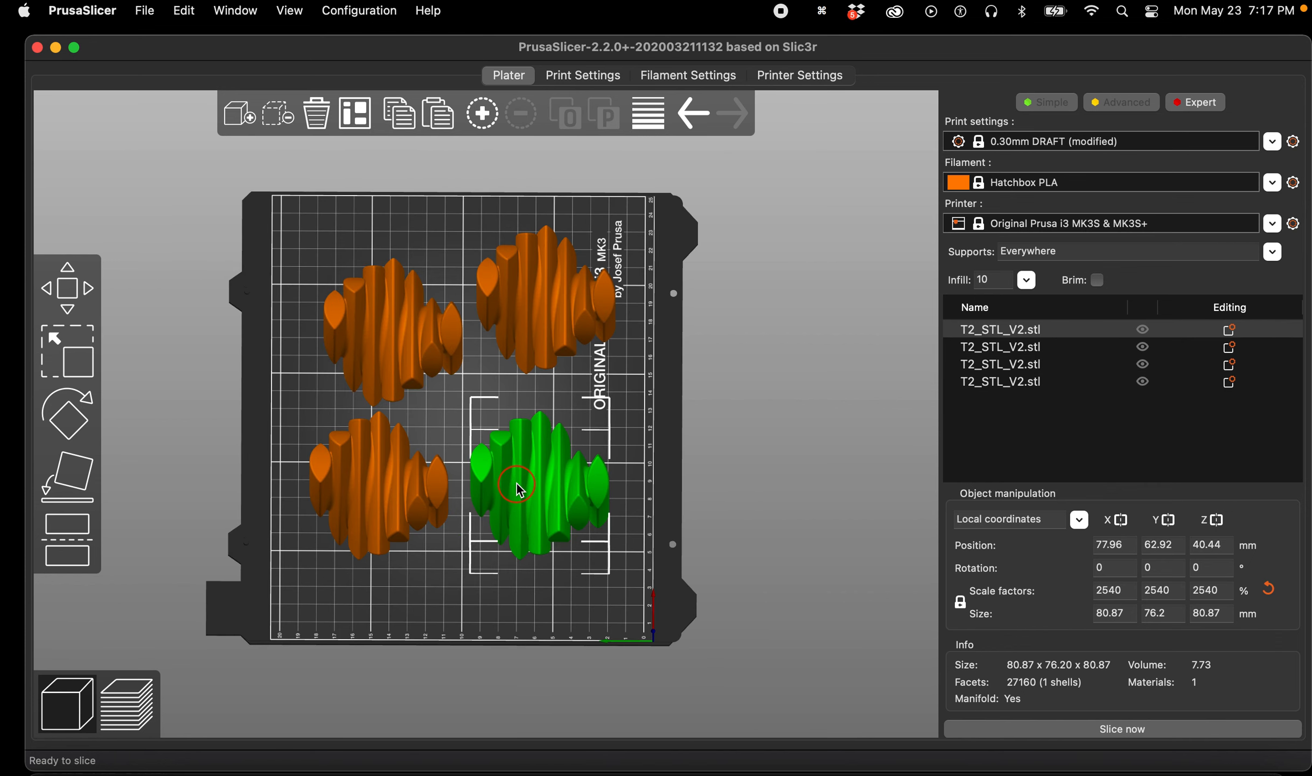
{"action": "left_click", "coordinate": [386, 487]}
{"action": "left_click_drag", "start_coordinate": [404, 379], "coordinate": [396, 347]}
{"action": "left_click_drag", "start_coordinate": [524, 322], "coordinate": [531, 345]}
Slice the plate with all four models at the current print settings
{"action": "left_click_drag", "start_coordinate": [802, 631], "coordinate": [703, 605]}
{"action": "left_click", "coordinate": [655, 656]}
{"action": "left_click_drag", "start_coordinate": [651, 650], "coordinate": [609, 649]}
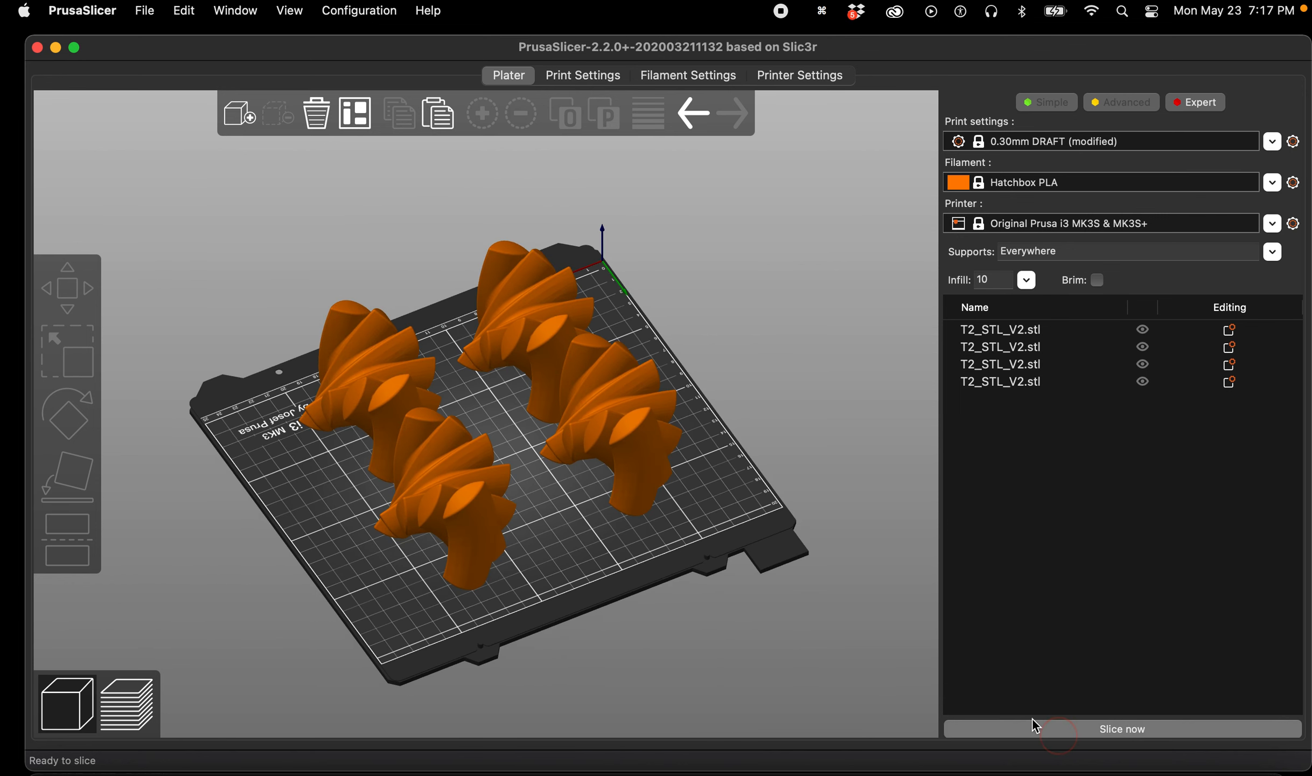
{"action": "left_click", "coordinate": [1066, 732]}
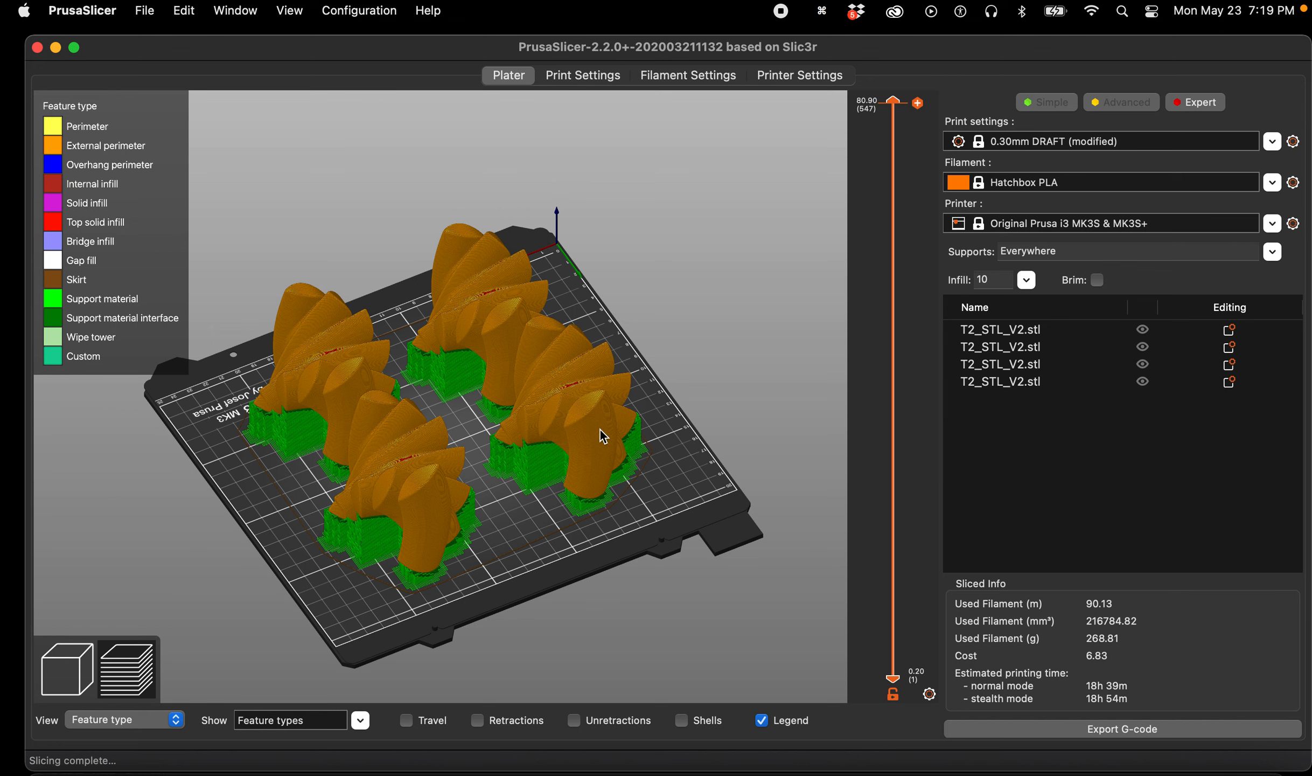
Examine the supports in the sliced preview, then the four unsliced models in the 3D editor view from different angles
{"action": "left_click_drag", "start_coordinate": [254, 590], "coordinate": [335, 546]}
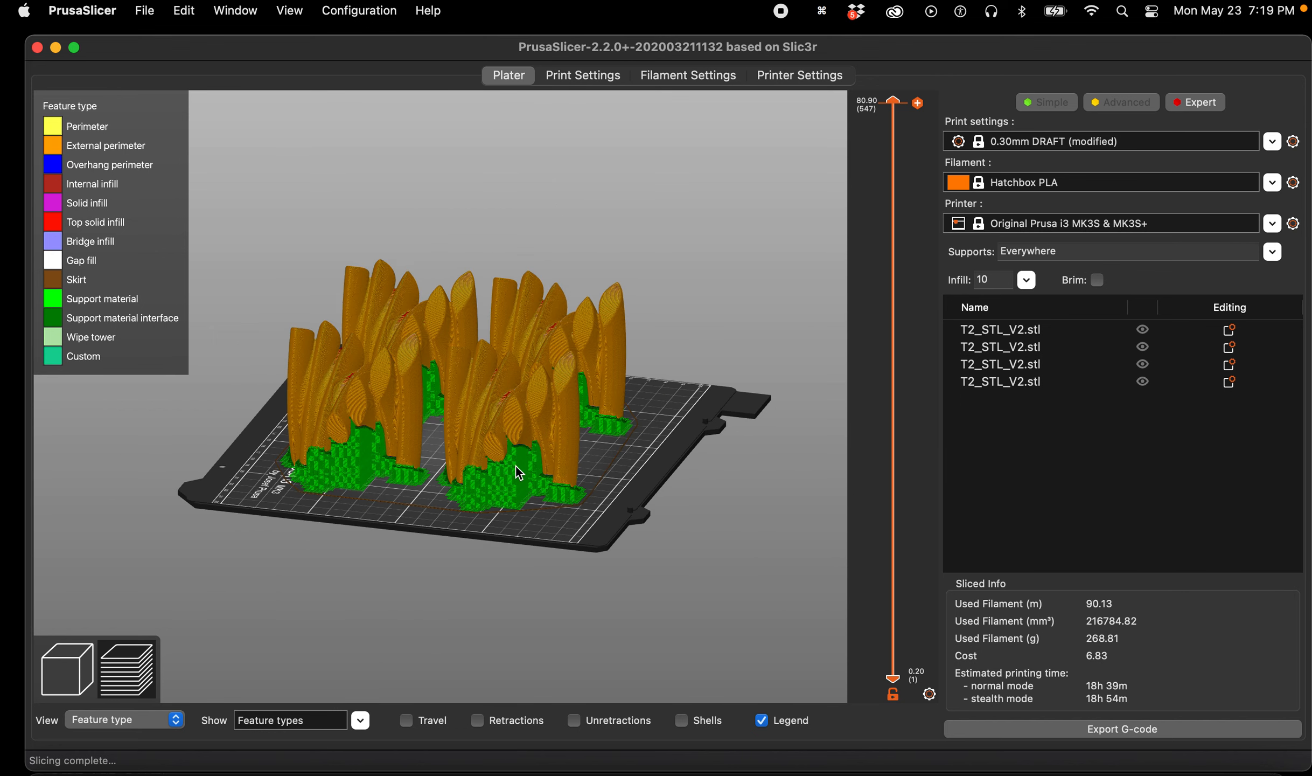
{"action": "scroll", "coordinate": [549, 427], "scroll_direction": "up", "scroll_amount": 5}
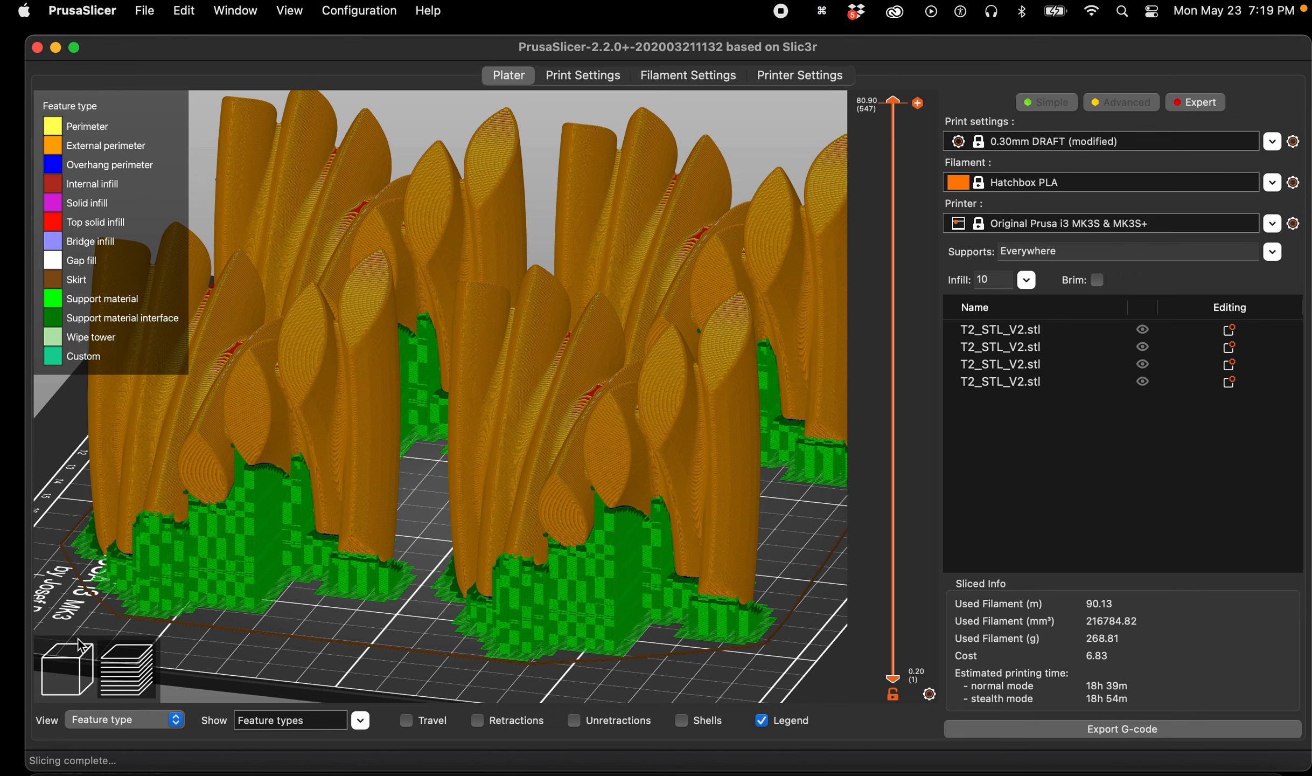
{"action": "left_click", "coordinate": [69, 660]}
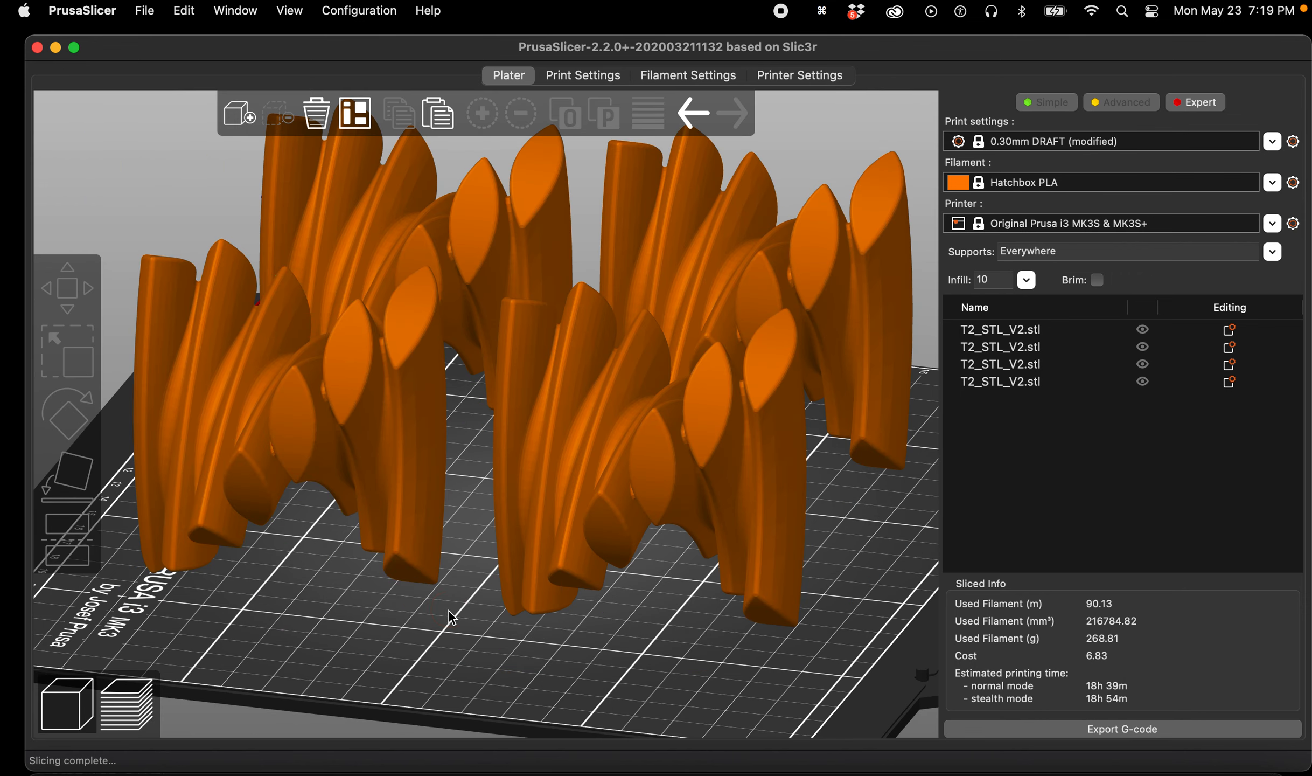
{"action": "left_click_drag", "start_coordinate": [446, 617], "coordinate": [429, 584]}
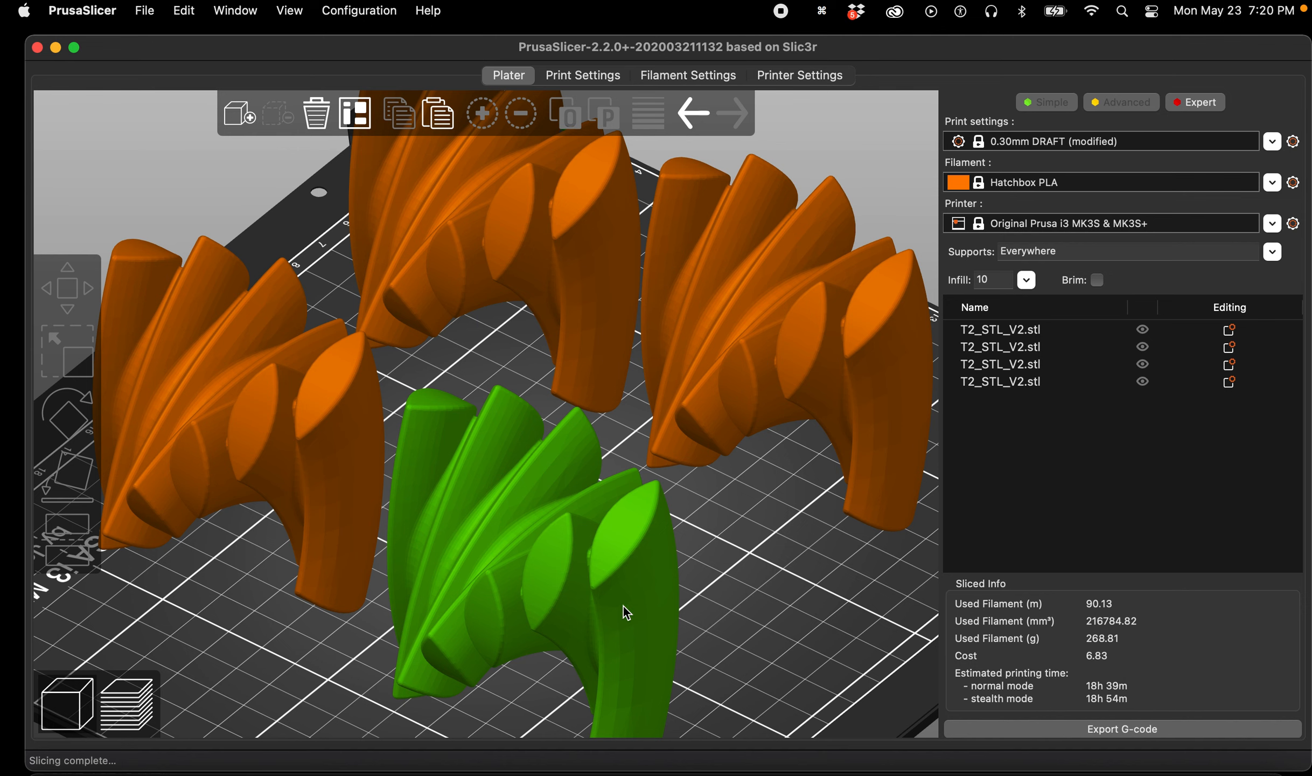
{"action": "scroll", "coordinate": [564, 441], "scroll_direction": "down", "scroll_amount": 3}
{"action": "scroll", "coordinate": [565, 448], "scroll_direction": "down", "scroll_amount": 5}
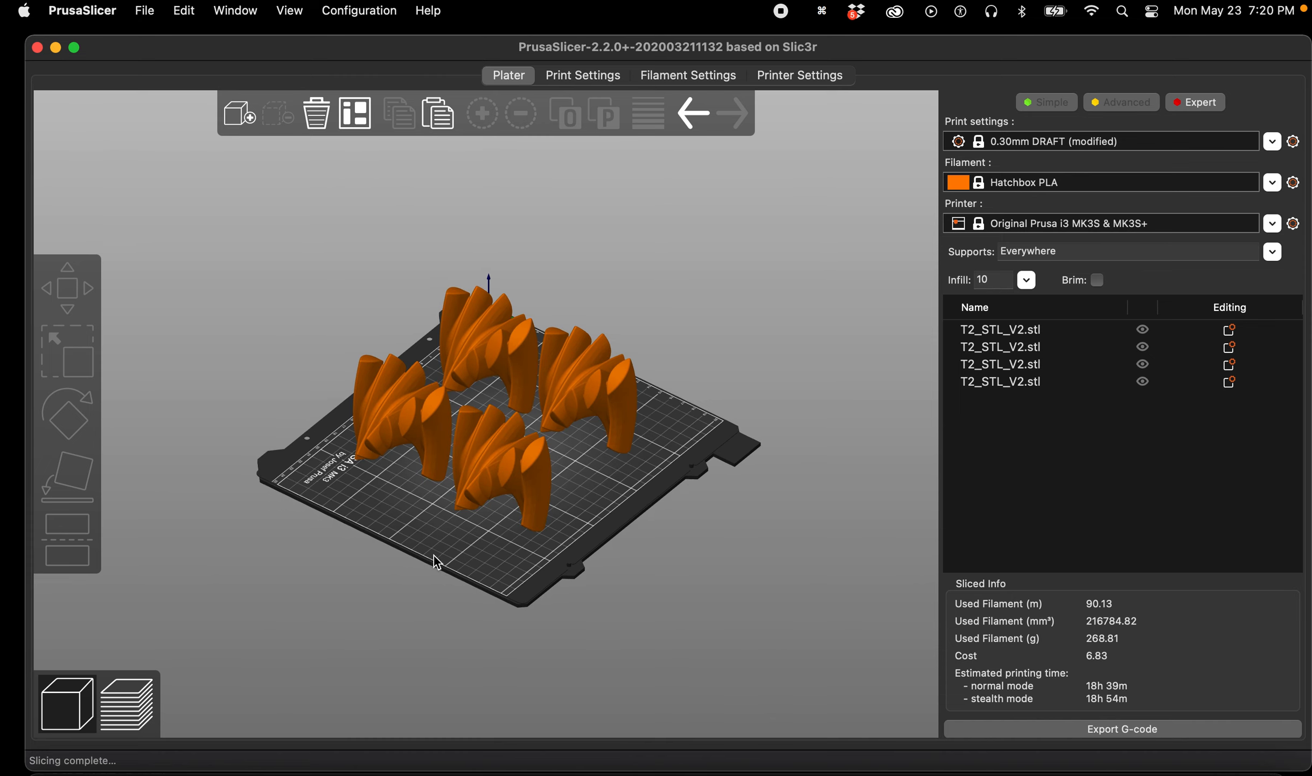
{"action": "left_click_drag", "start_coordinate": [415, 571], "coordinate": [535, 495]}
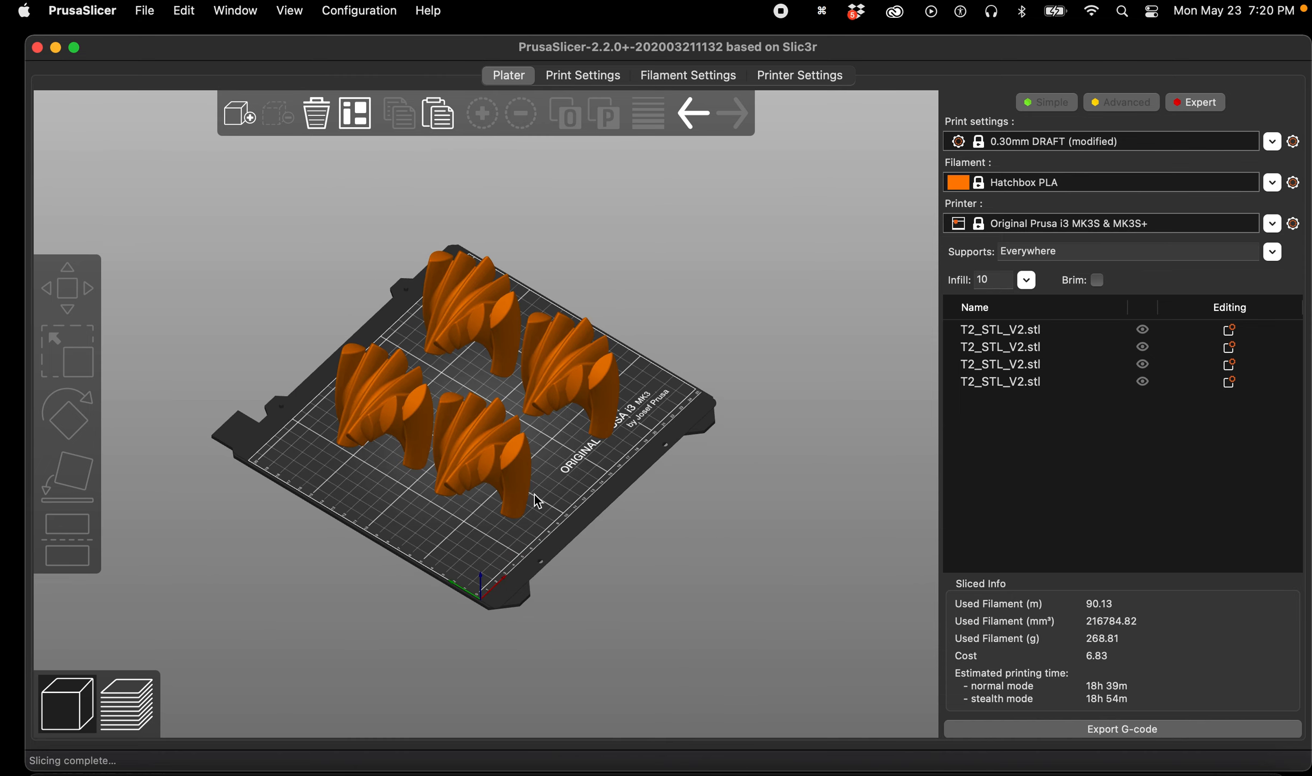
{"action": "scroll", "coordinate": [586, 489], "scroll_direction": "up", "scroll_amount": 8}
{"action": "left_click_drag", "start_coordinate": [650, 525], "coordinate": [601, 517]}
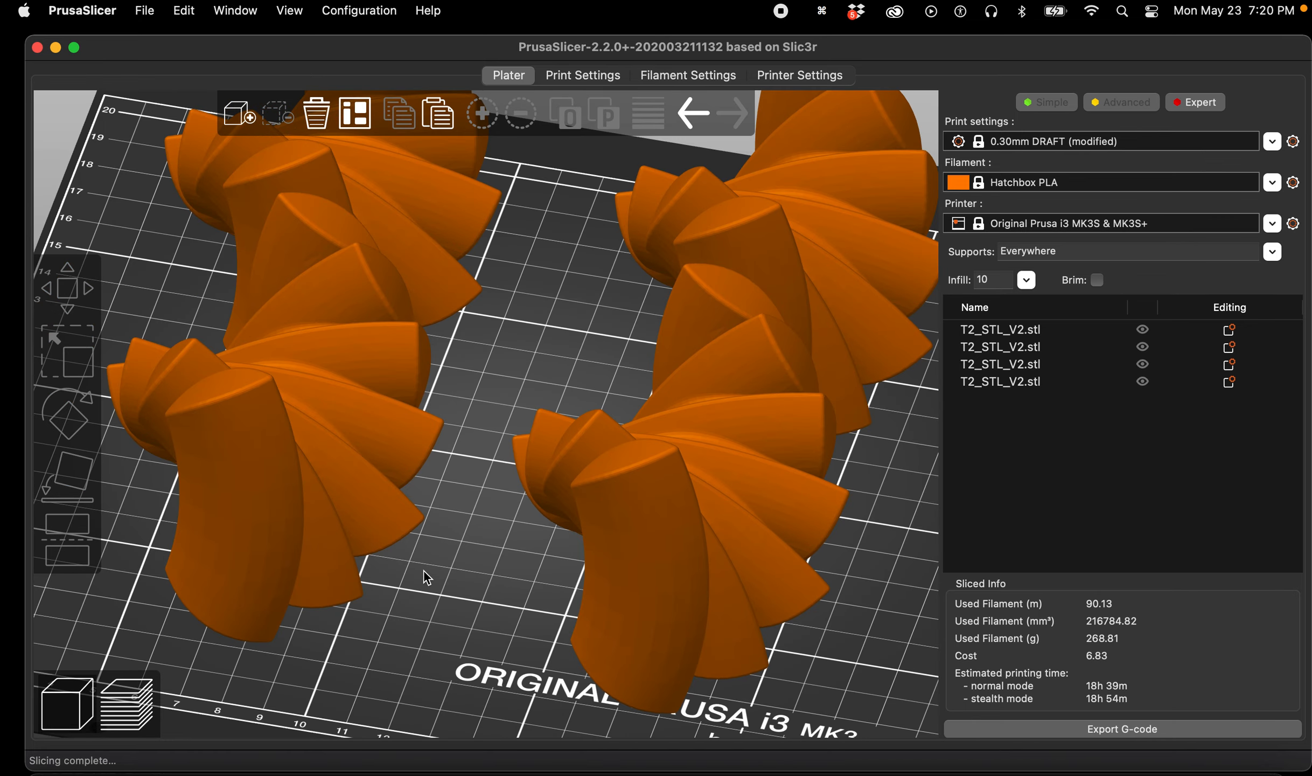
{"action": "left_click_drag", "start_coordinate": [424, 567], "coordinate": [426, 562]}
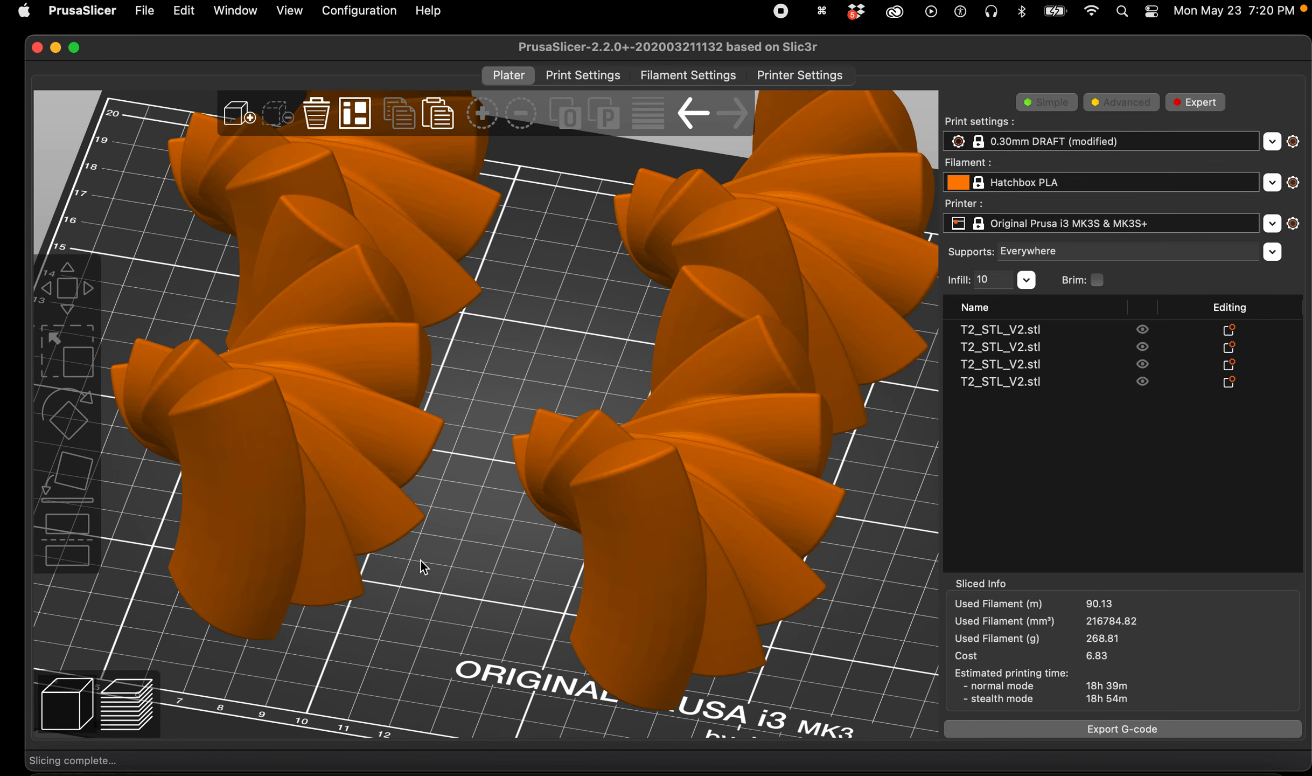